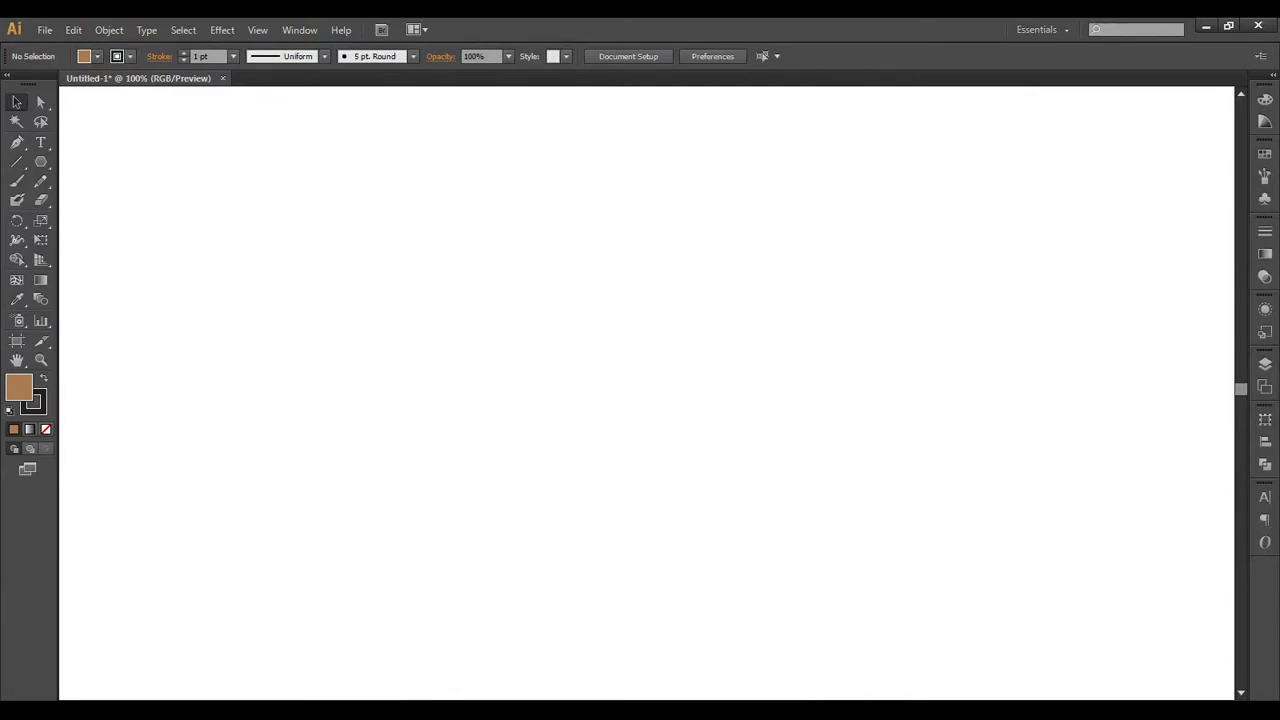
Step: Draw a hexagon with the Polygon Tool and move it toward the artboard centre
left_click(40, 161)
left_click_drag(476, 270, 640, 362)
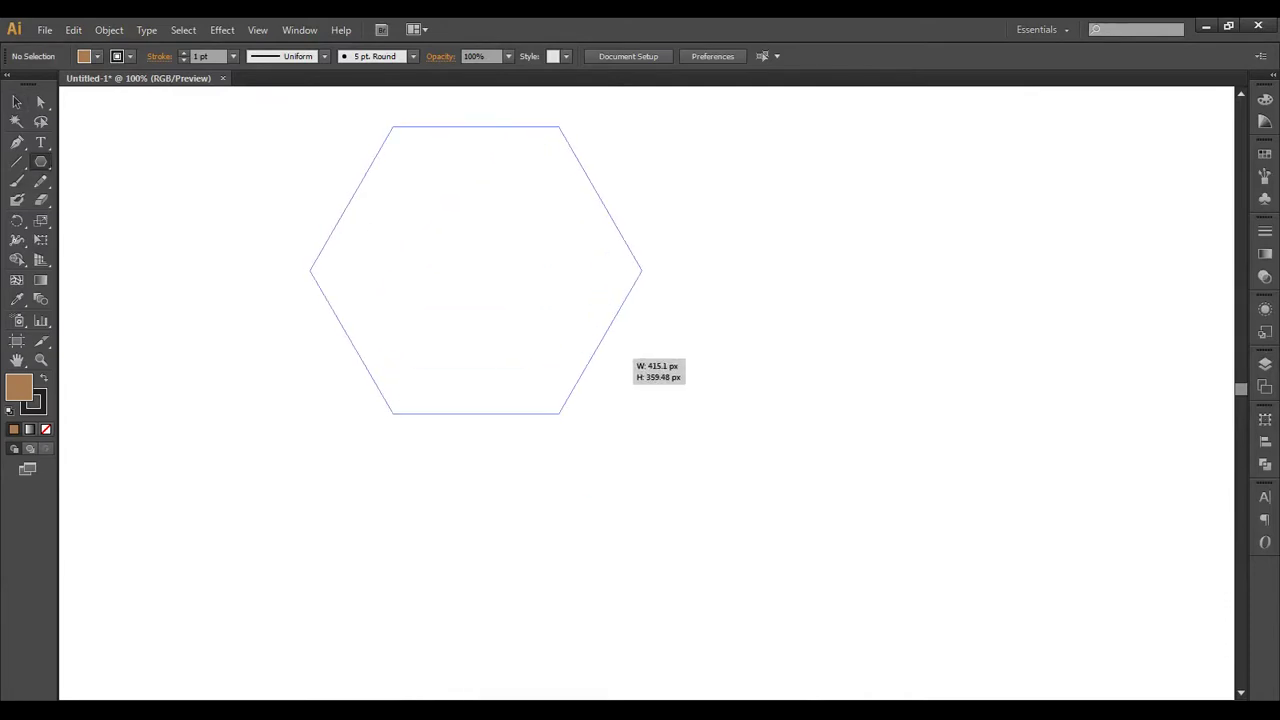
left_click(16, 102)
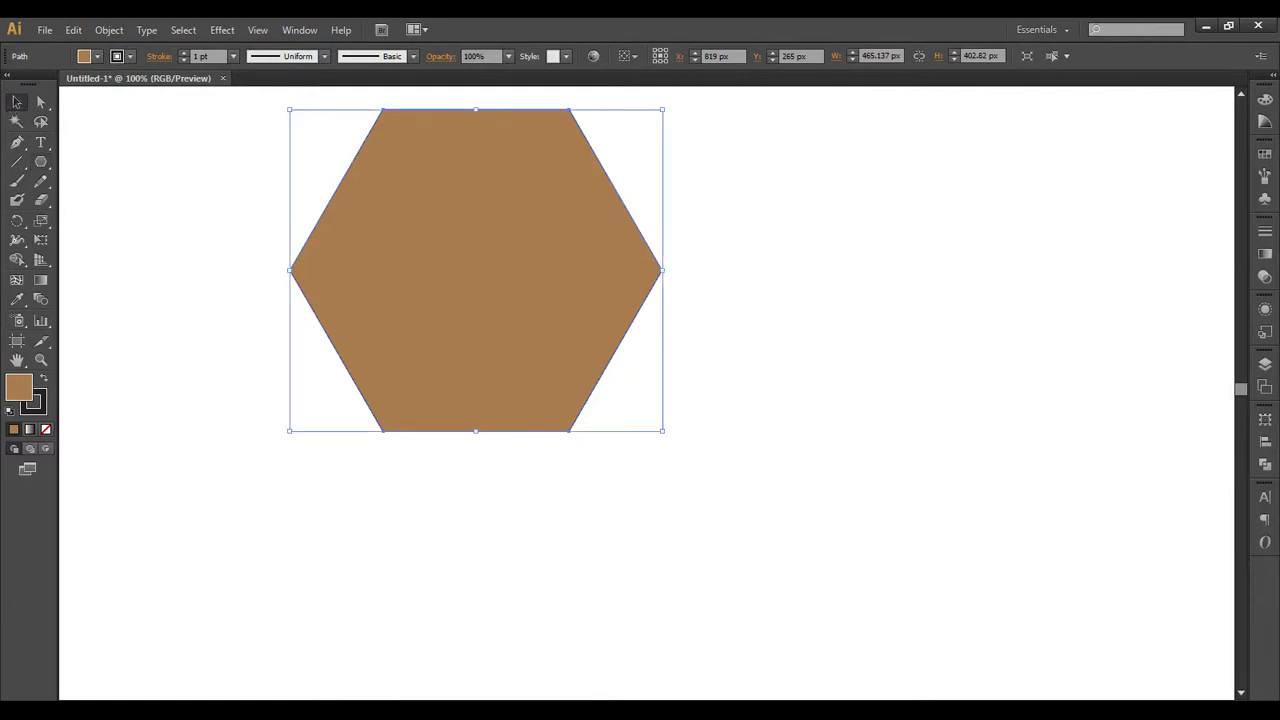
left_click_drag(556, 281, 655, 360)
left_click(250, 230)
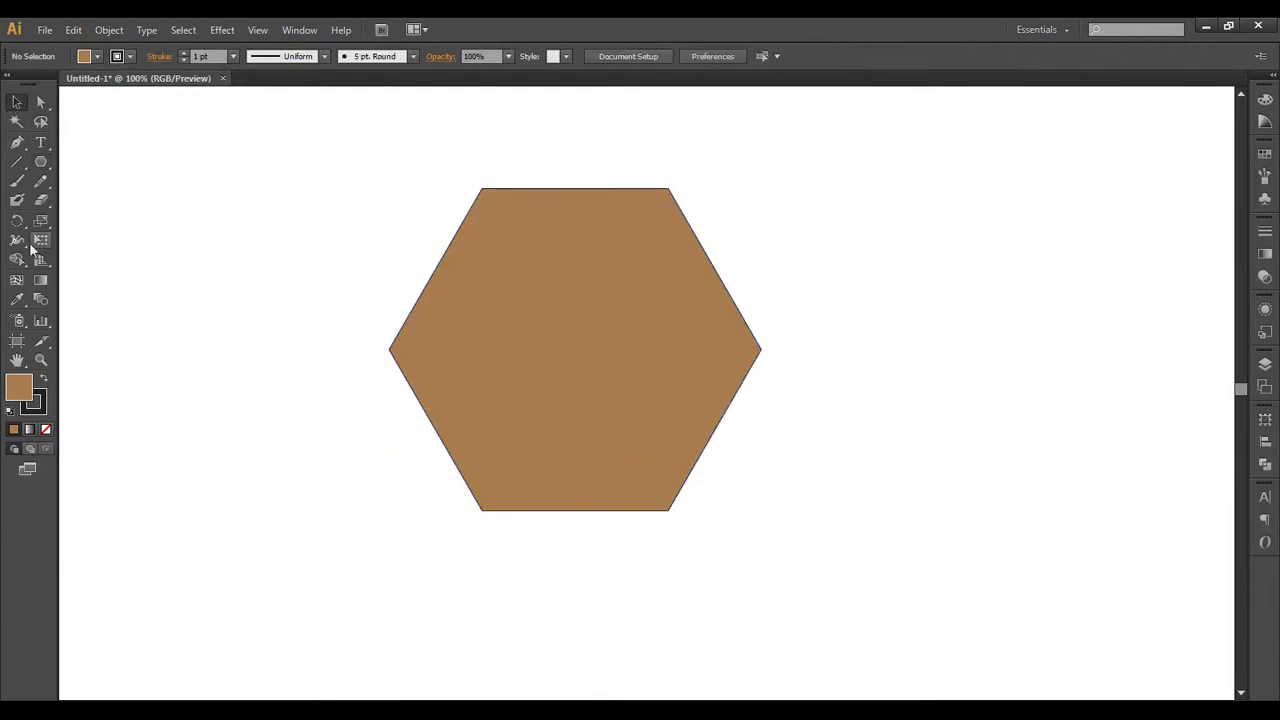
Step: Remove the hexagon's outline and make its fill active for light brown A97C50
key("ctrl+a")
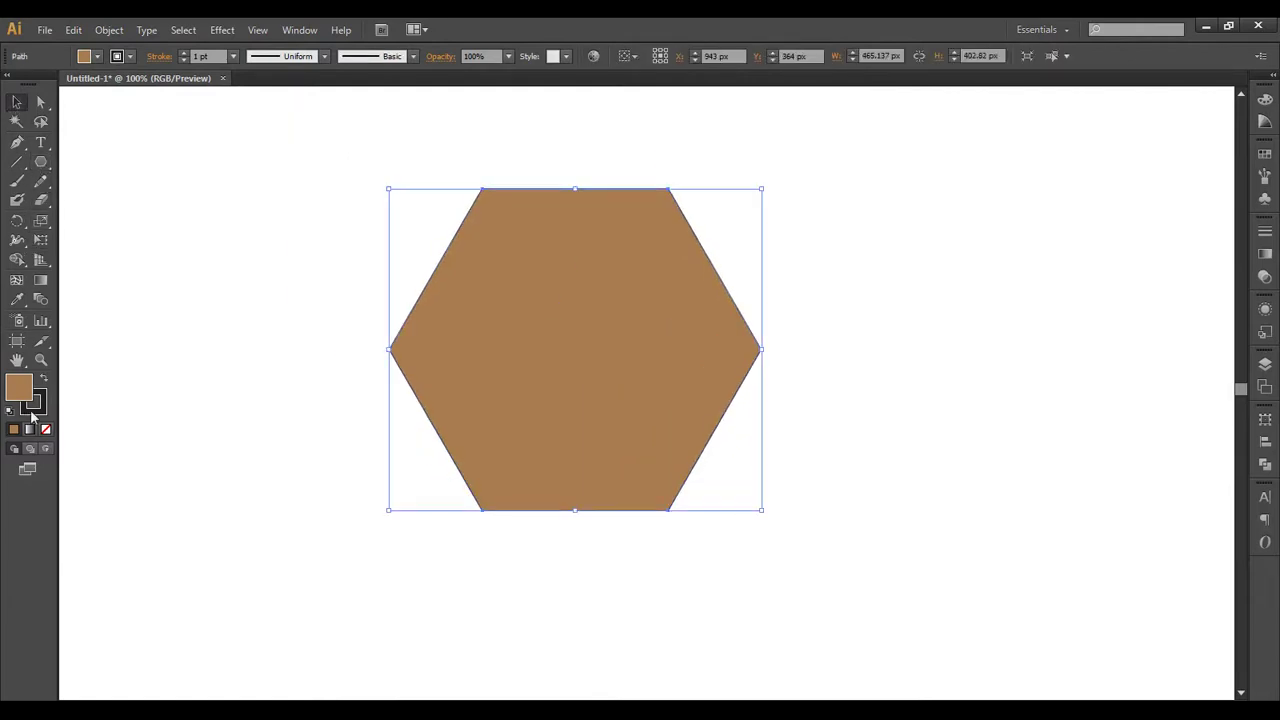
left_click(33, 416)
left_click(14, 390)
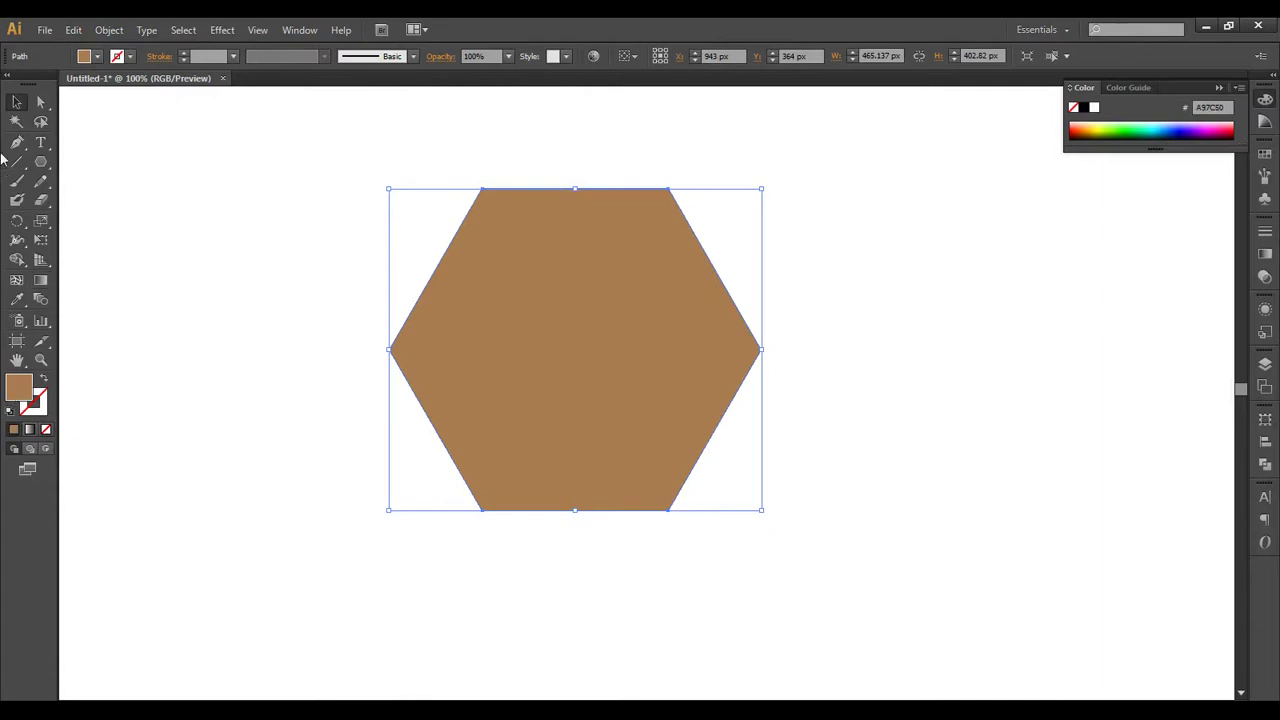
Step: Select the Rectangle Tool and dismiss its size settings dialog
left_click(49, 170)
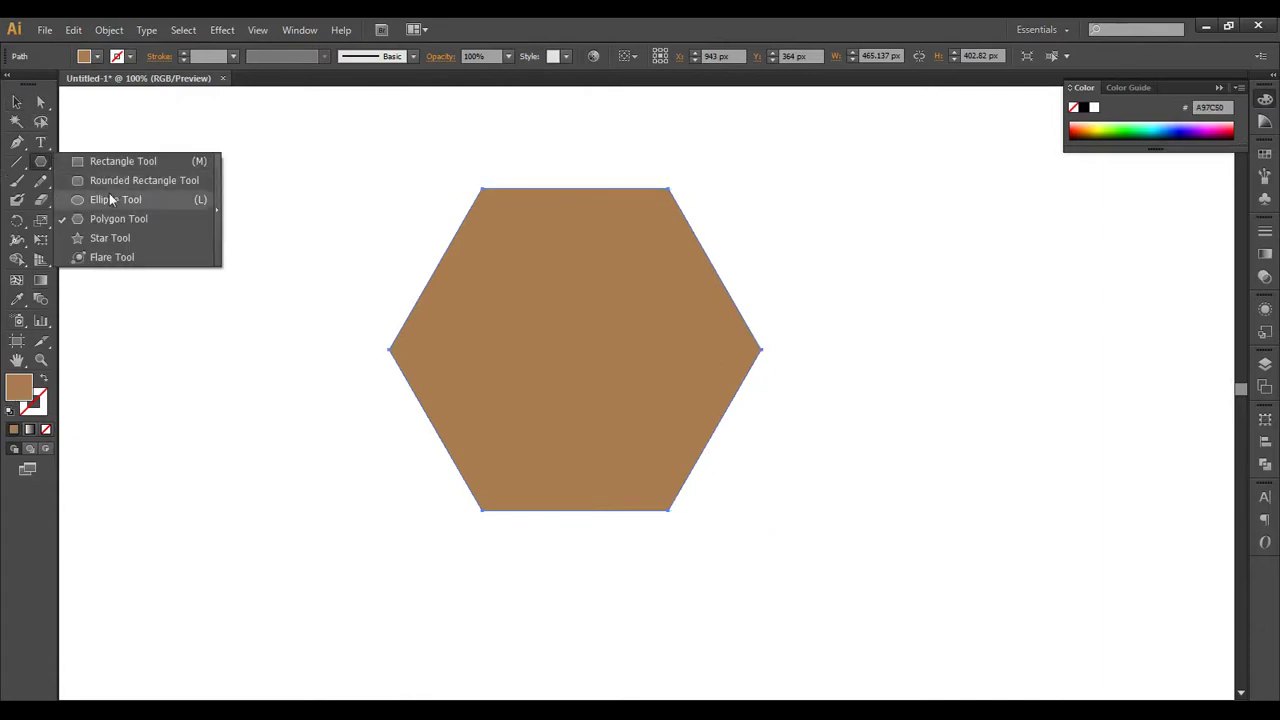
left_click_drag(49, 170, 104, 170)
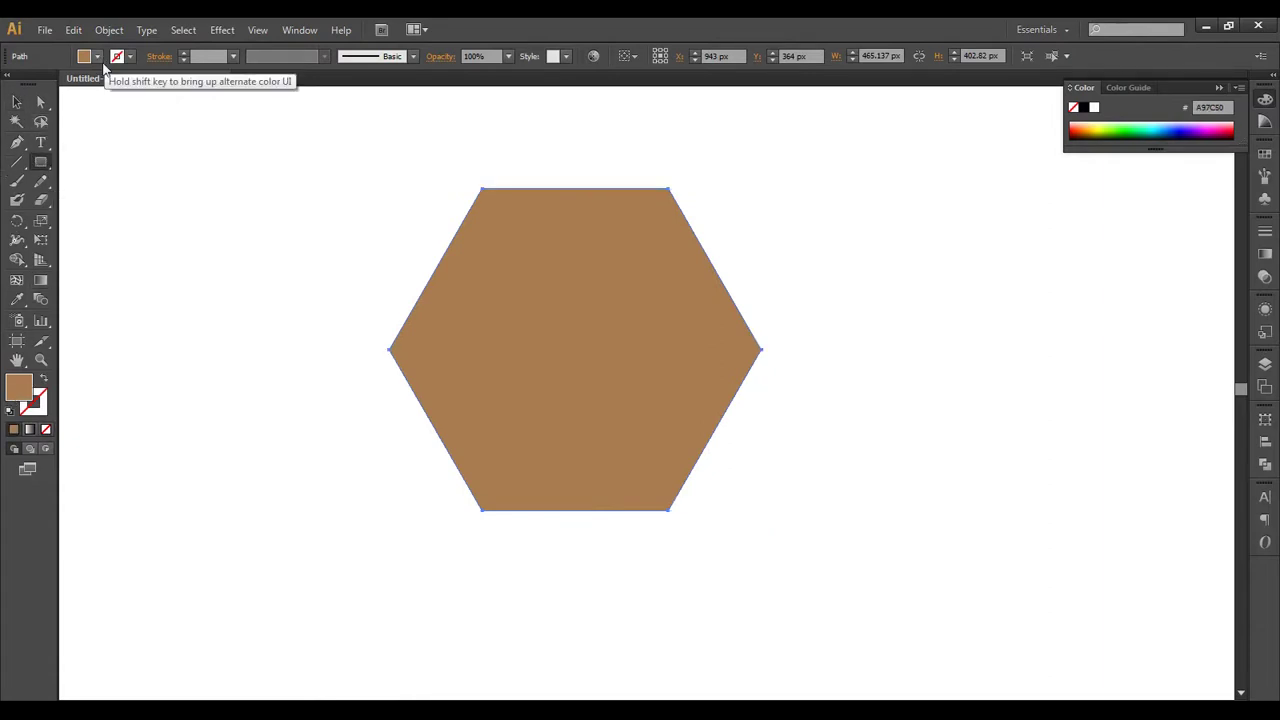
left_click(575, 350)
left_click(685, 400)
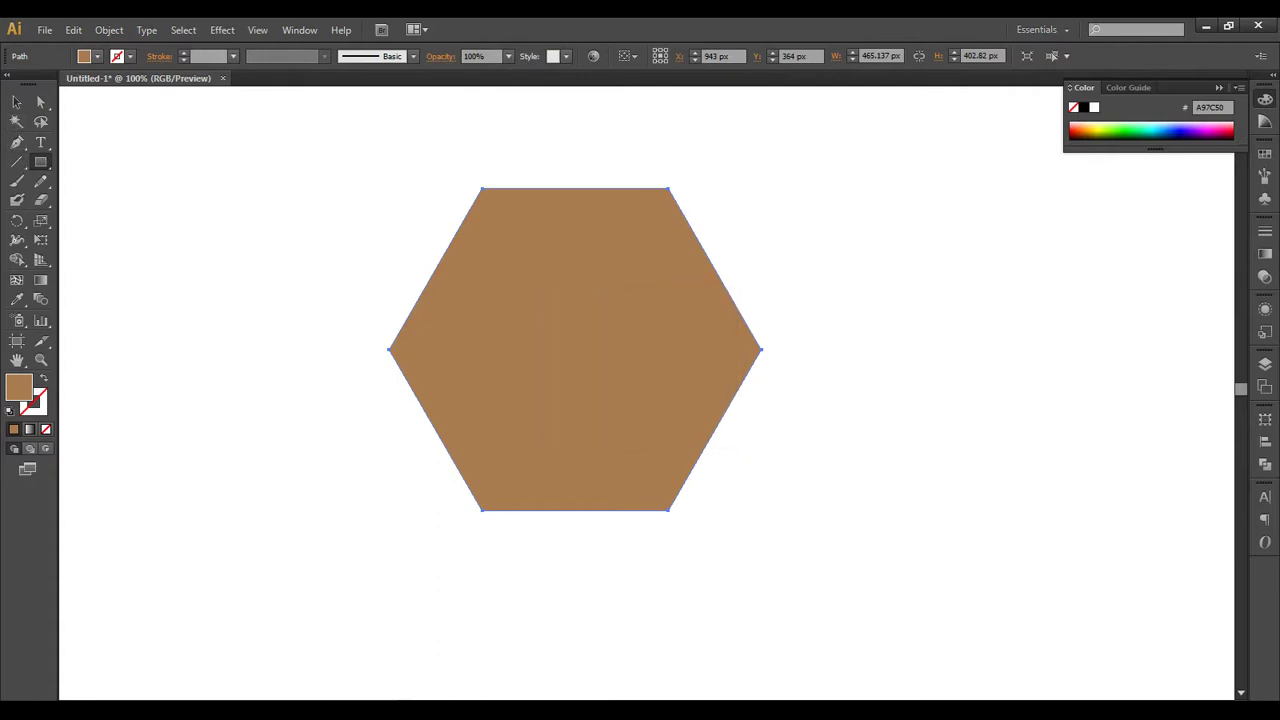
Step: Draw a 958 × 255 px rectangle filled dark brown 594A42, then lower the hexagon onto it
mouse_move(252, 400)
left_mouse_down()
mouse_move(846, 523)
mouse_move(1020, 605)
left_mouse_up()
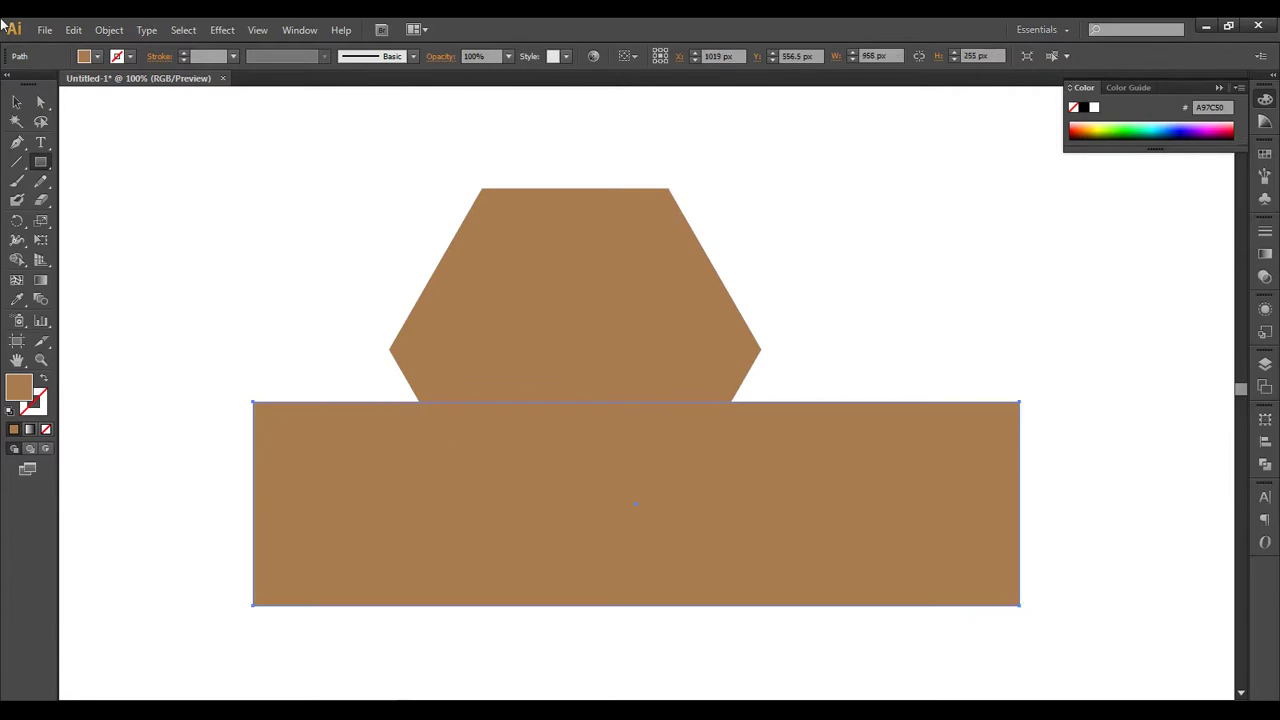
left_click(98, 57)
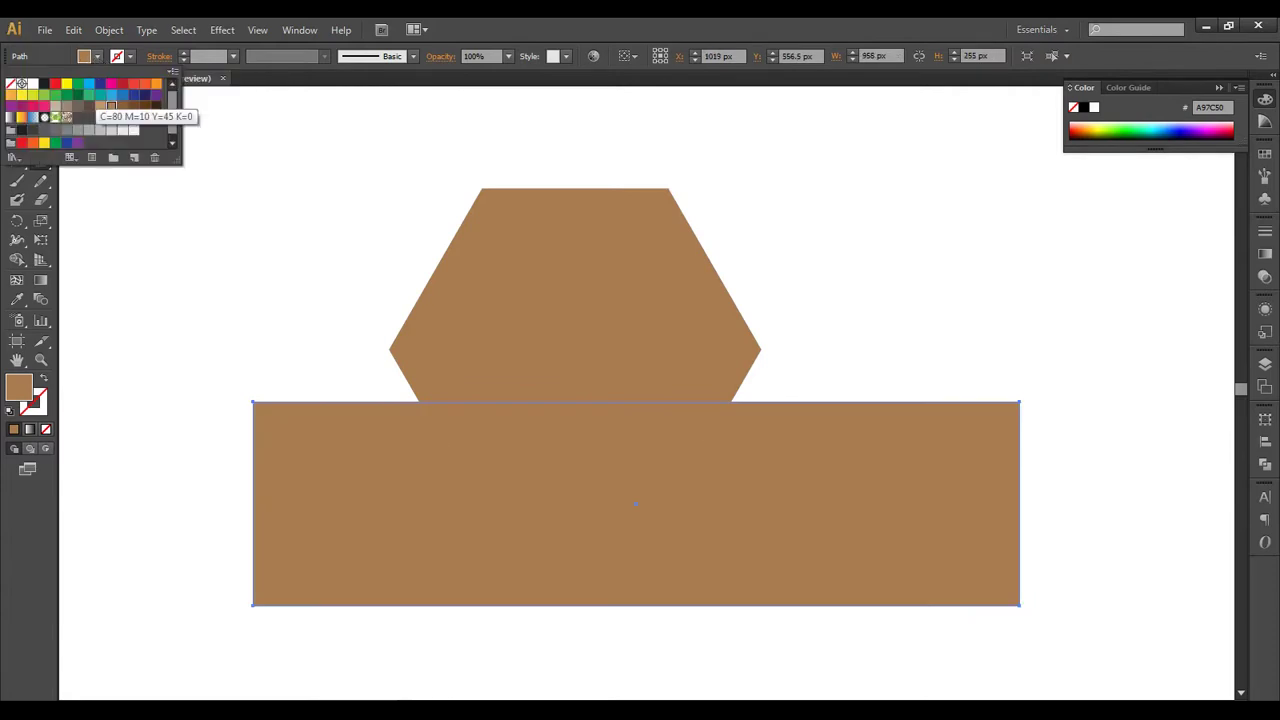
left_click(111, 106)
key("Escape")
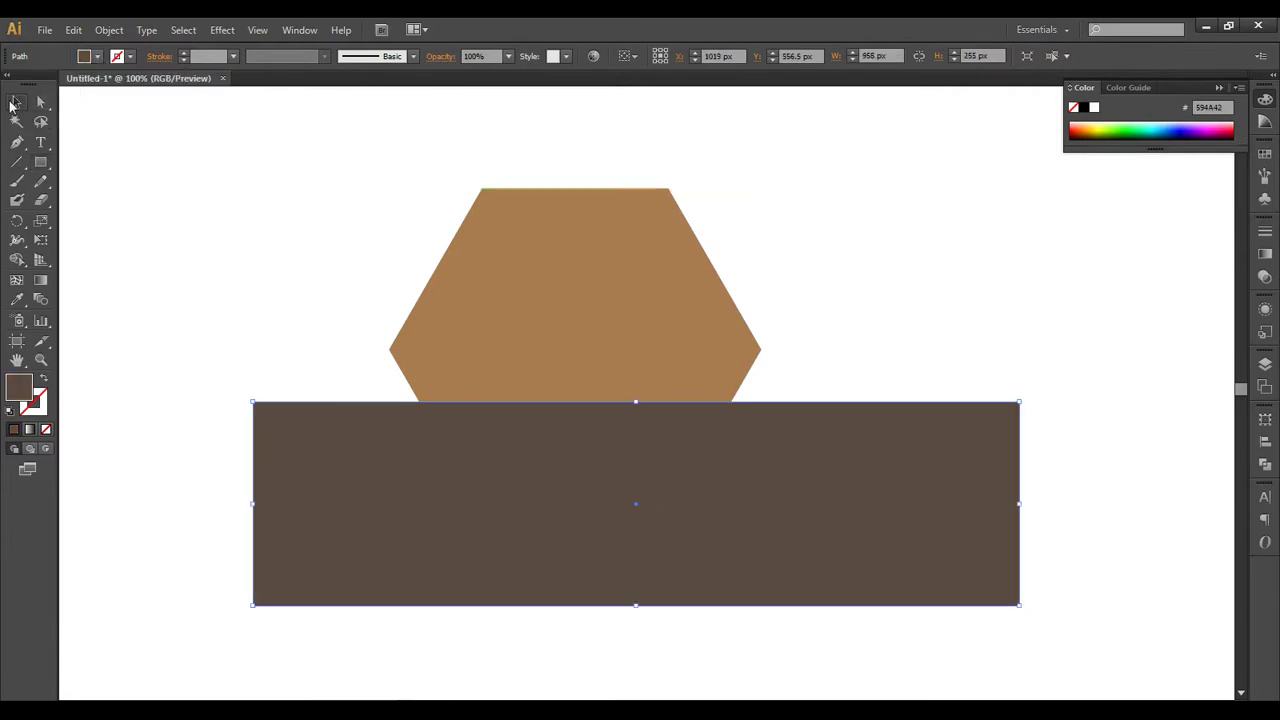
key("ctrl+shift+a")
mouse_move(620, 332)
left_mouse_down()
mouse_move(664, 362)
mouse_move(655, 384)
left_mouse_up()
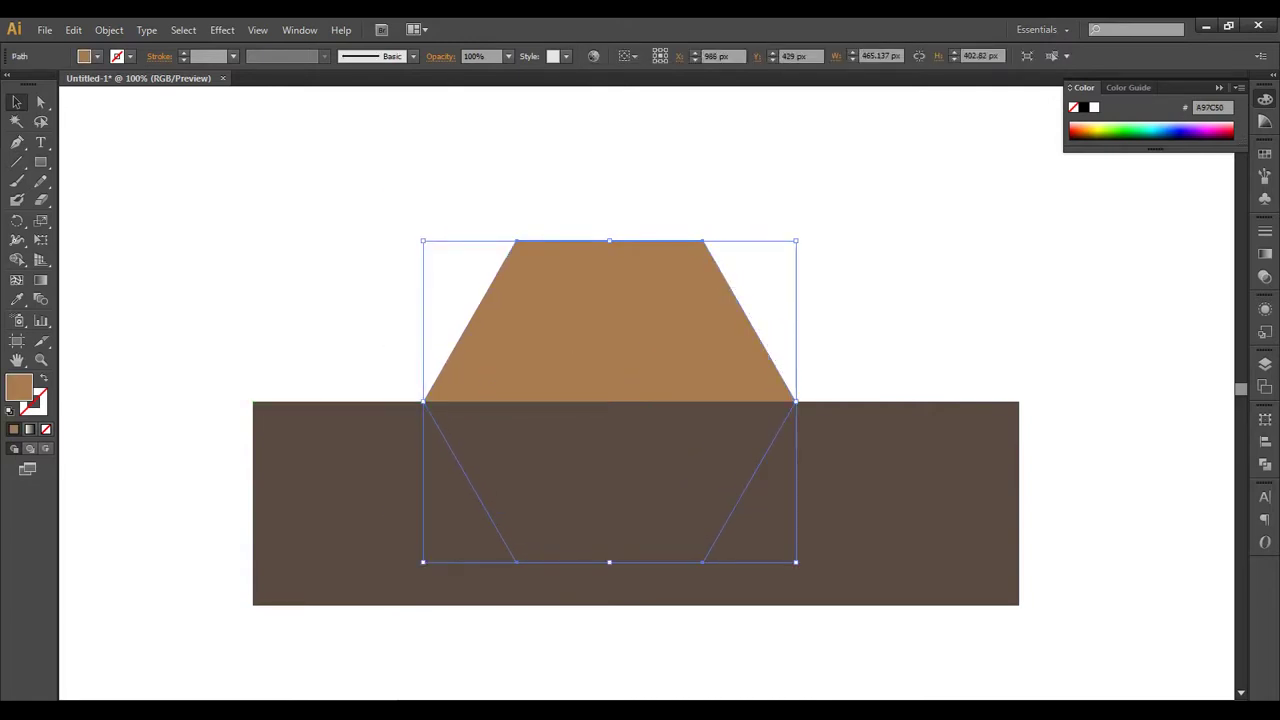
Step: Tilt the hexagon to about -7.67° and reposition it over the rectangle
left_click_drag(415, 235, 385, 316)
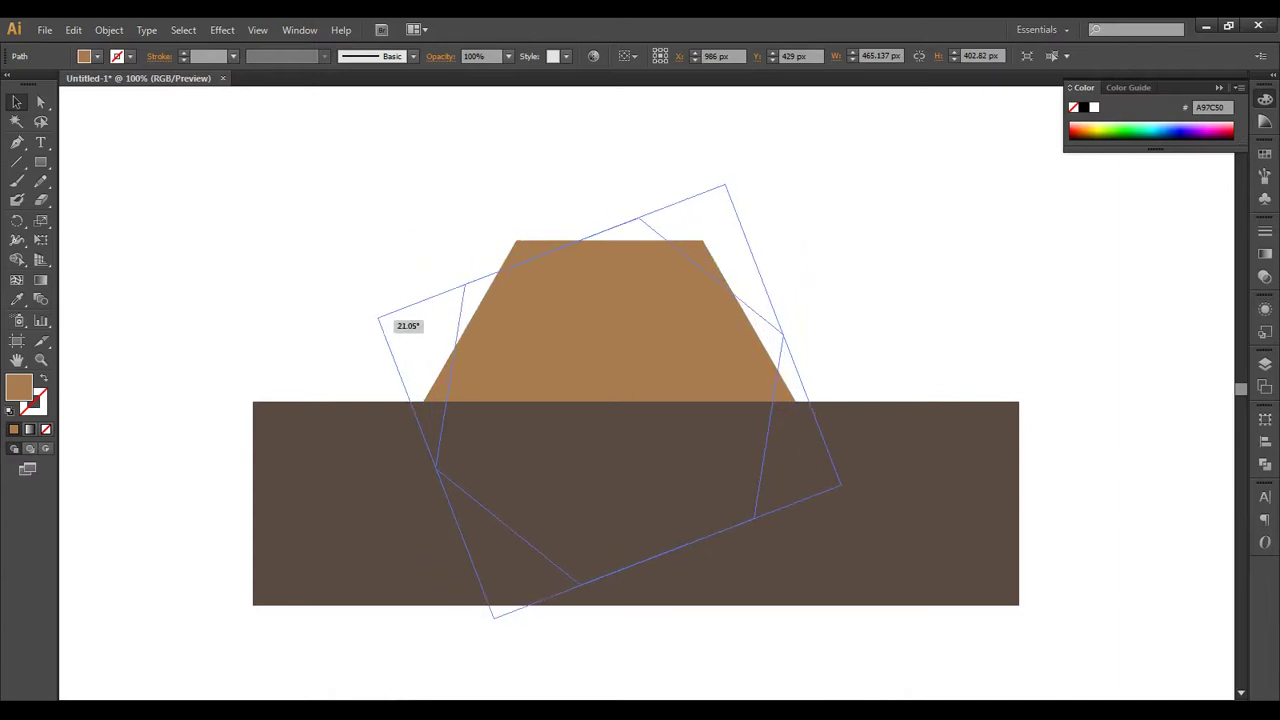
left_click_drag(544, 293, 558, 372)
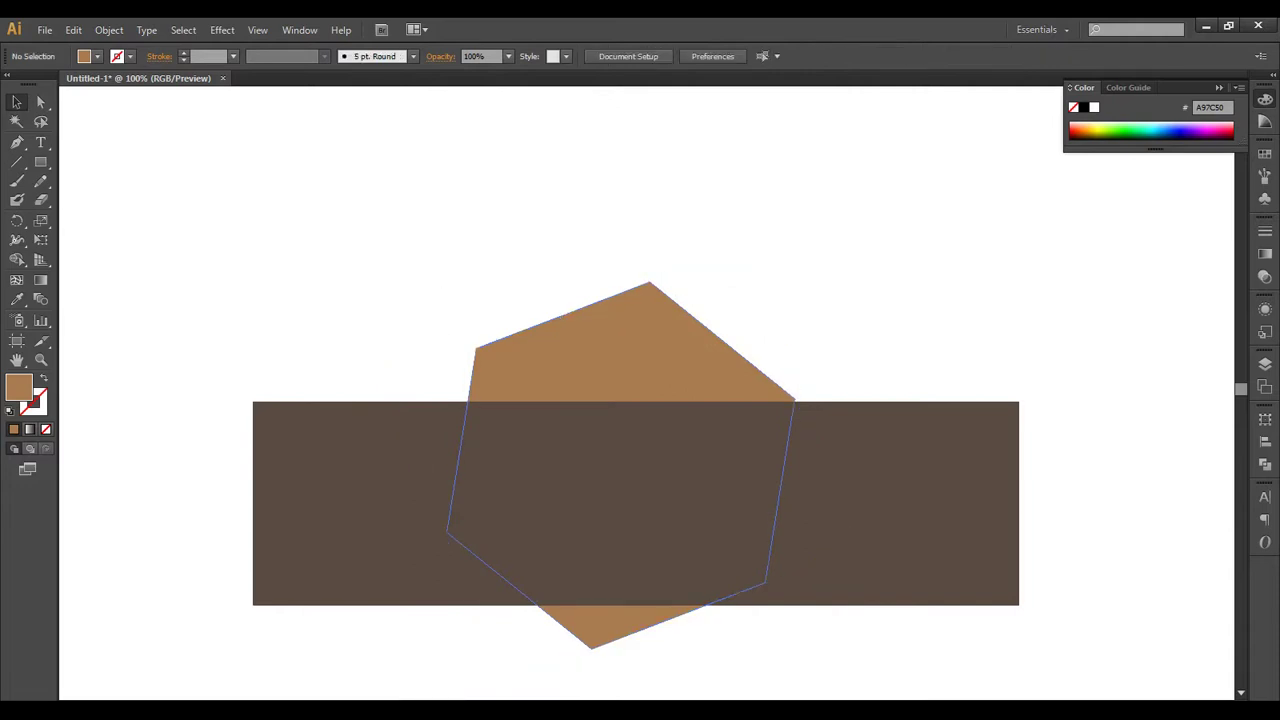
left_click_drag(571, 420, 538, 292)
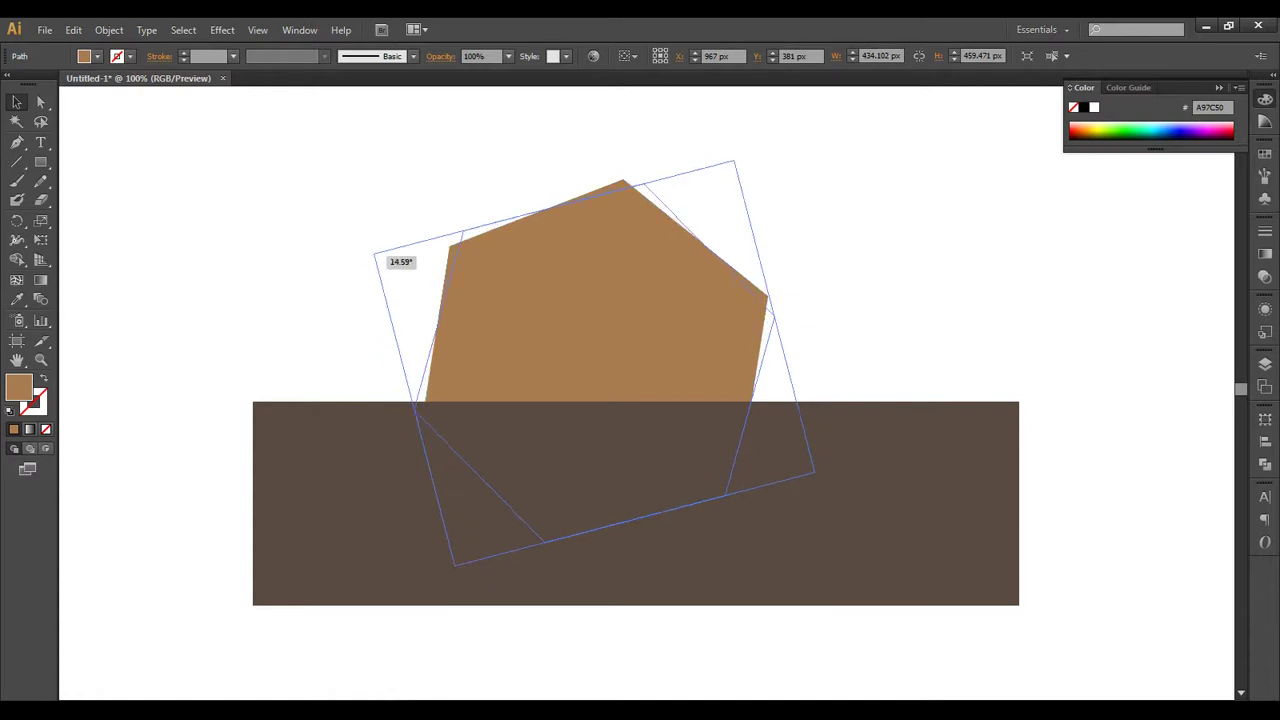
left_click_drag(363, 279, 398, 212)
left_click_drag(511, 326, 525, 378)
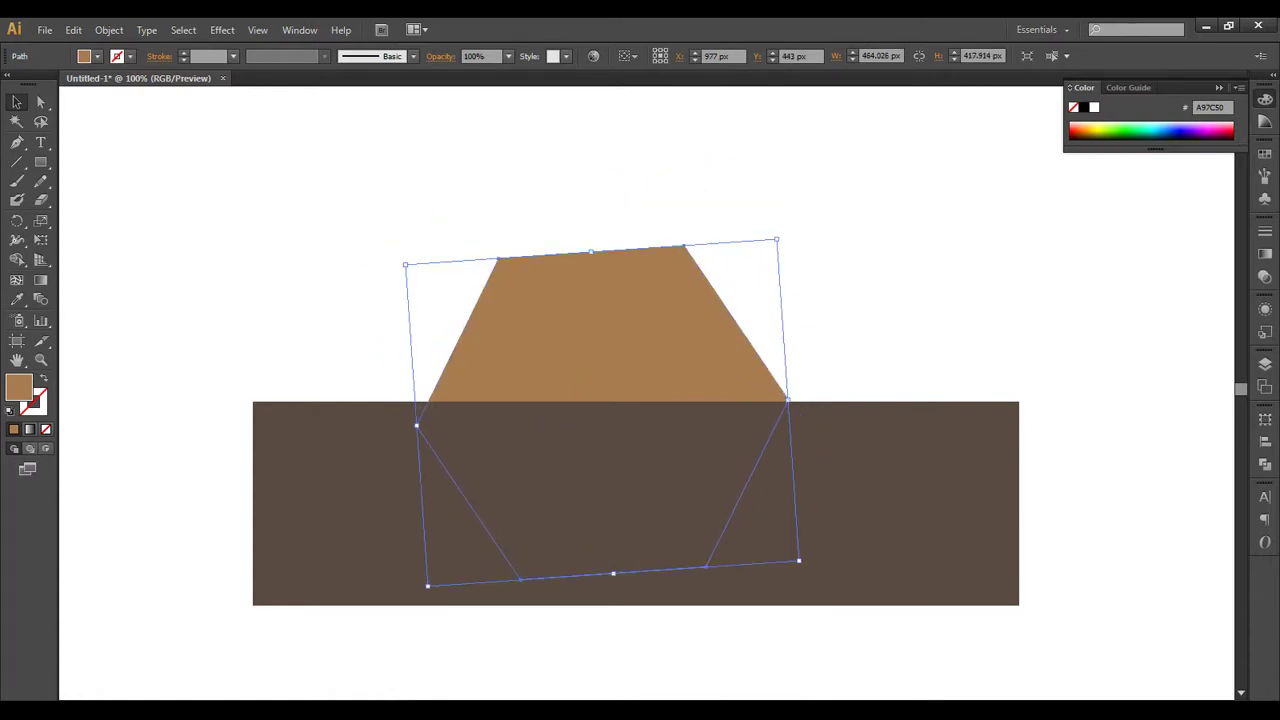
left_click_drag(403, 262, 456, 215)
left_click_drag(506, 404, 500, 350)
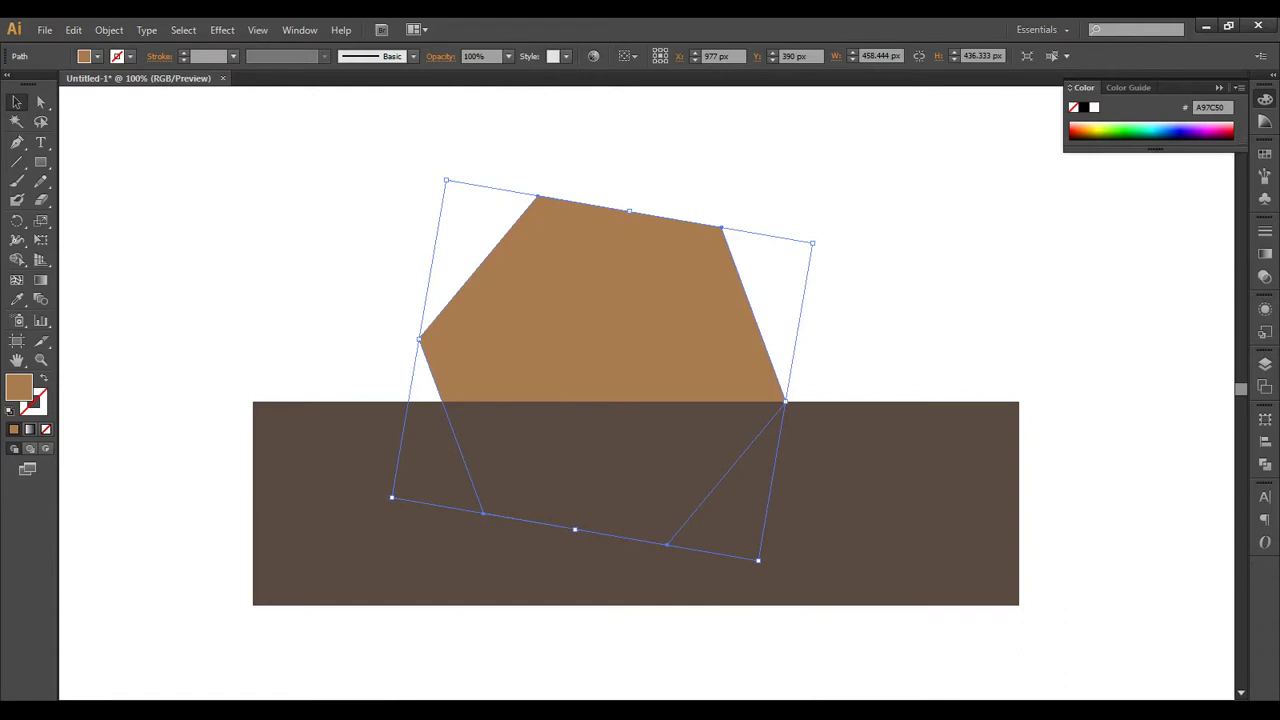
Step: Stretch the tilted hexagon wider, then marquee-select both shapes
left_click_drag(785, 402, 829, 408)
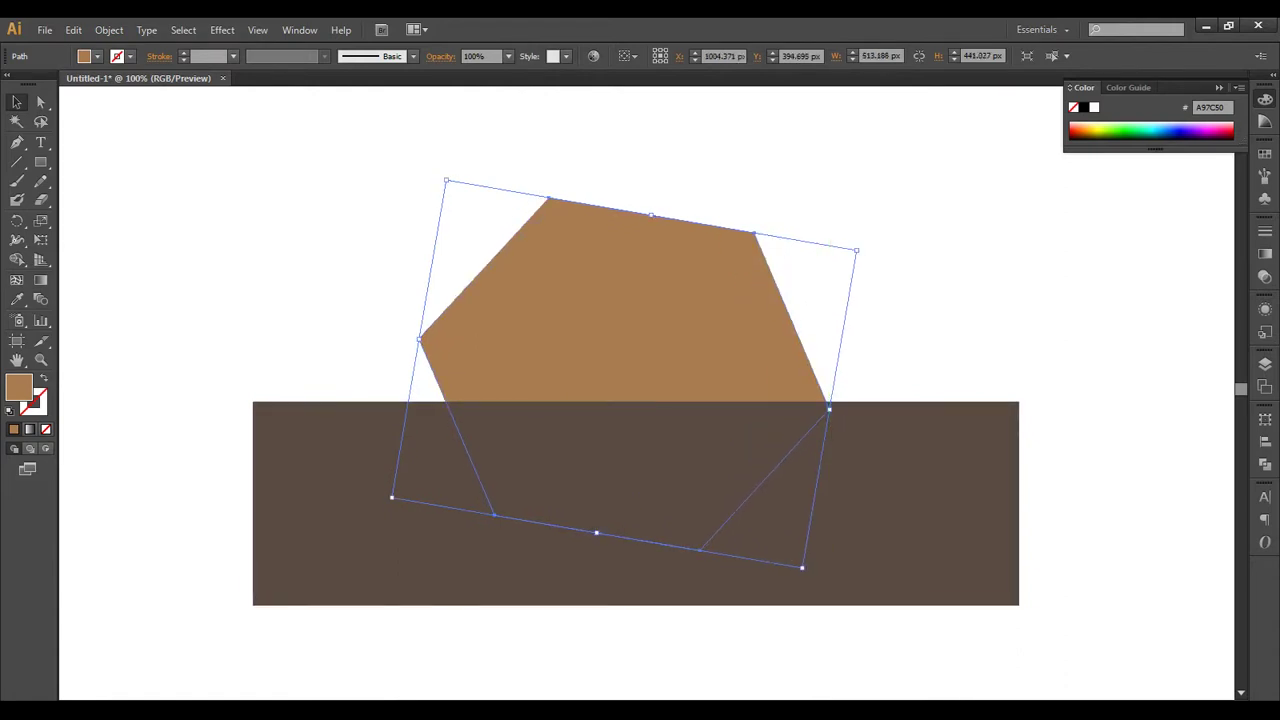
left_click_drag(446, 181, 440, 186)
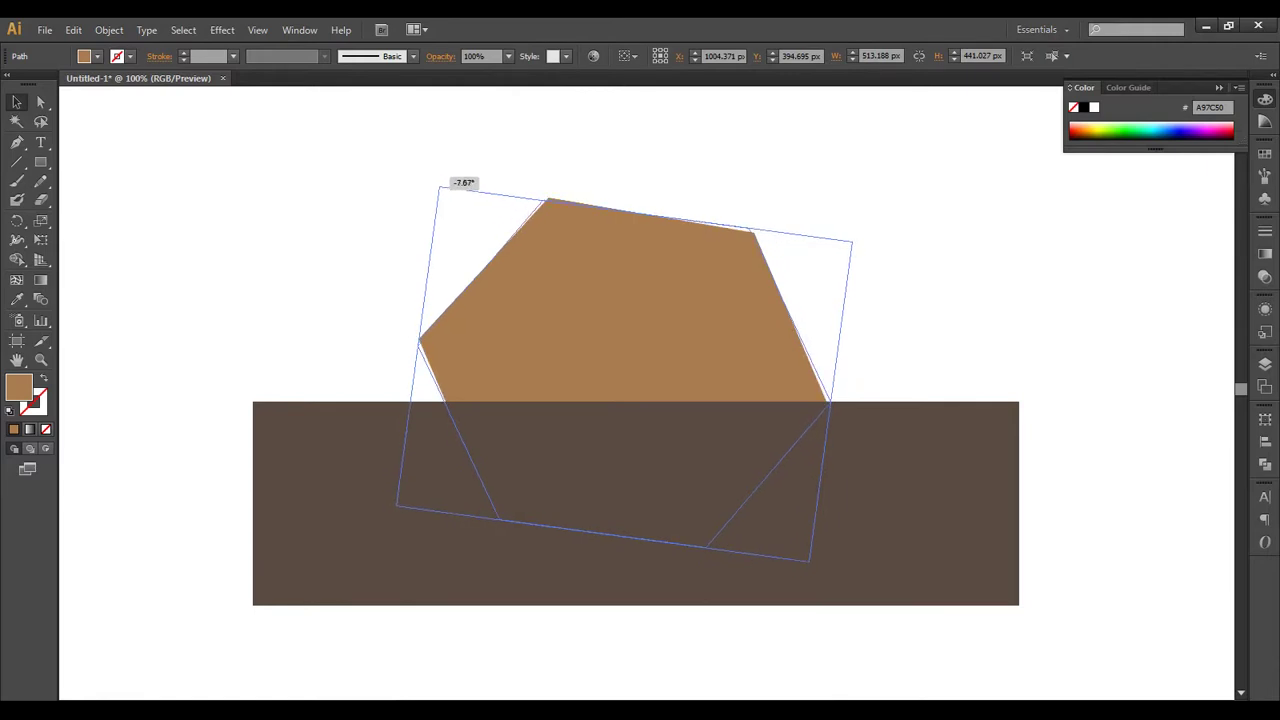
key("ctrl+shift+a")
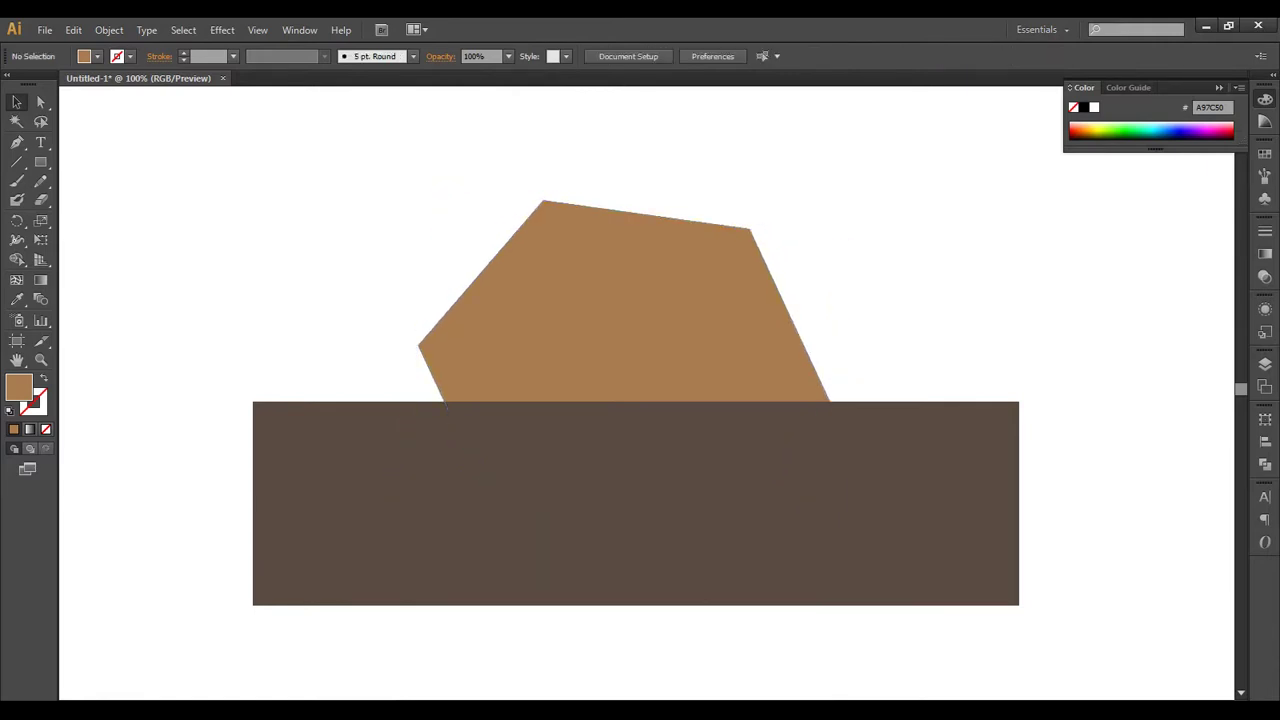
left_click_drag(314, 310, 786, 586)
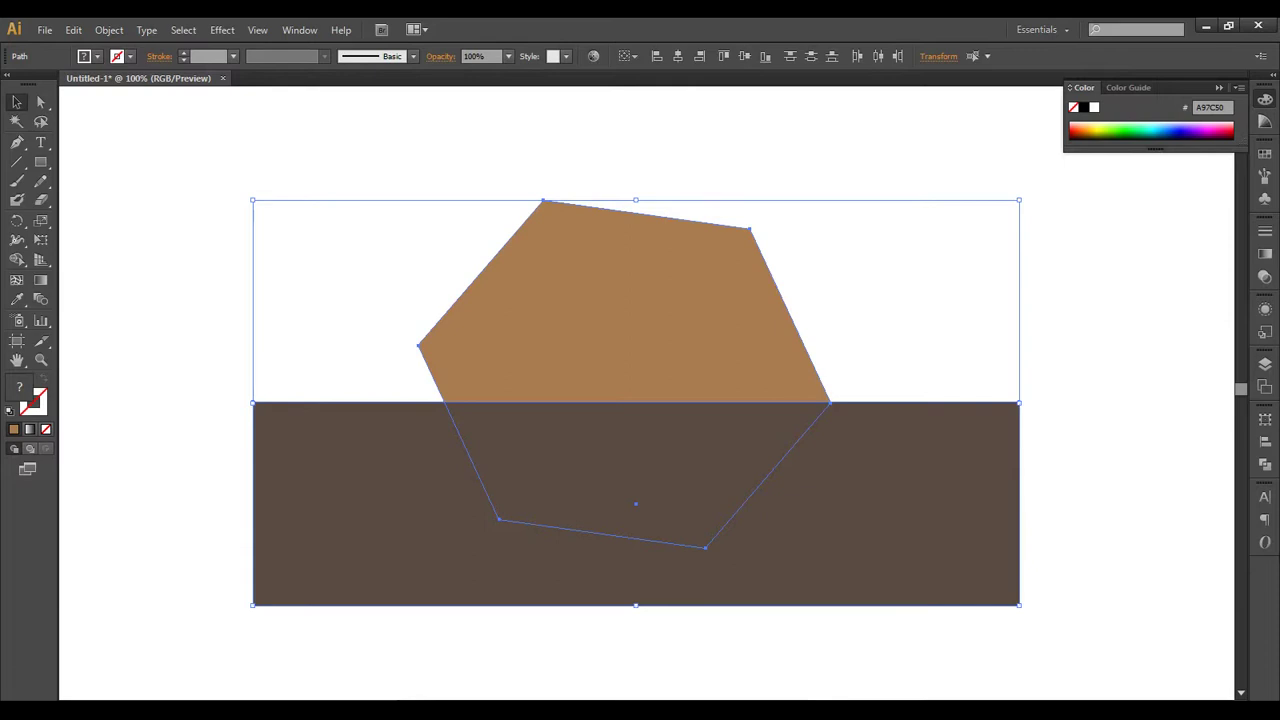
Step: Subtract the rectangle from the hexagon with Pathfinder Minus Front, then check the resulting facets
left_click(1265, 464)
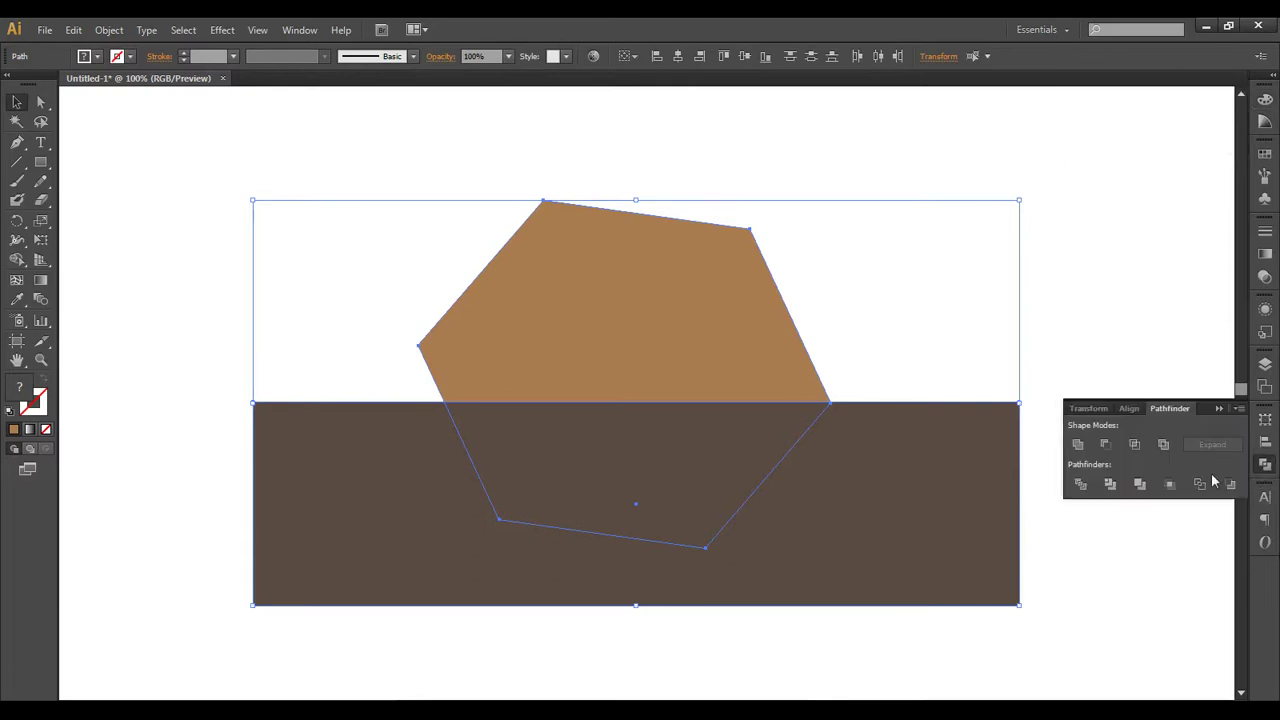
left_click(1106, 446)
left_click(1218, 408)
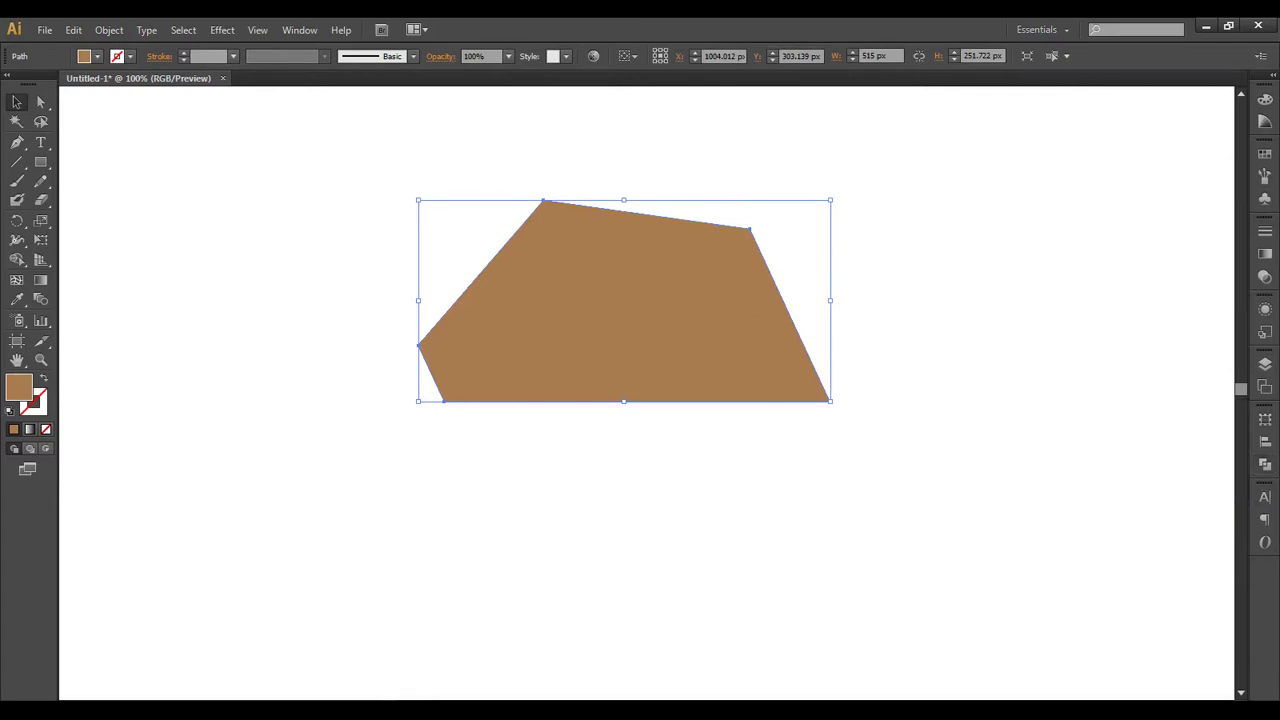
key("ctrl+shift+a")
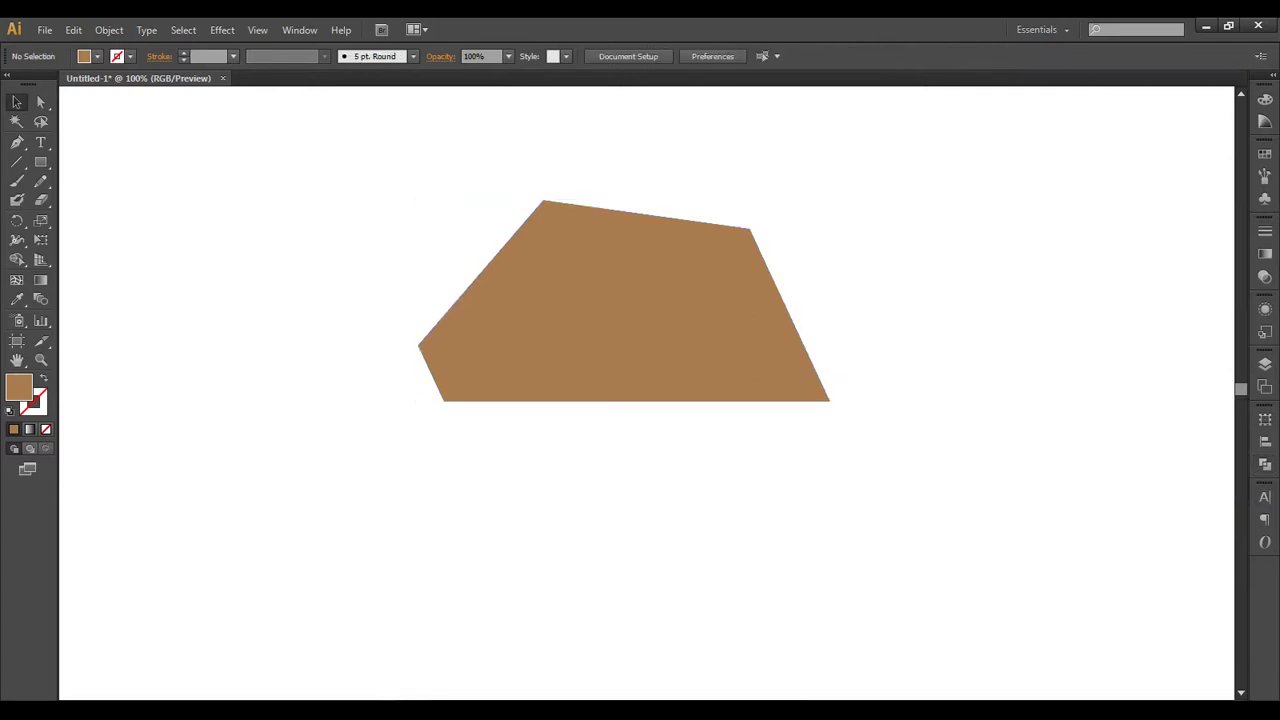
left_click(630, 300)
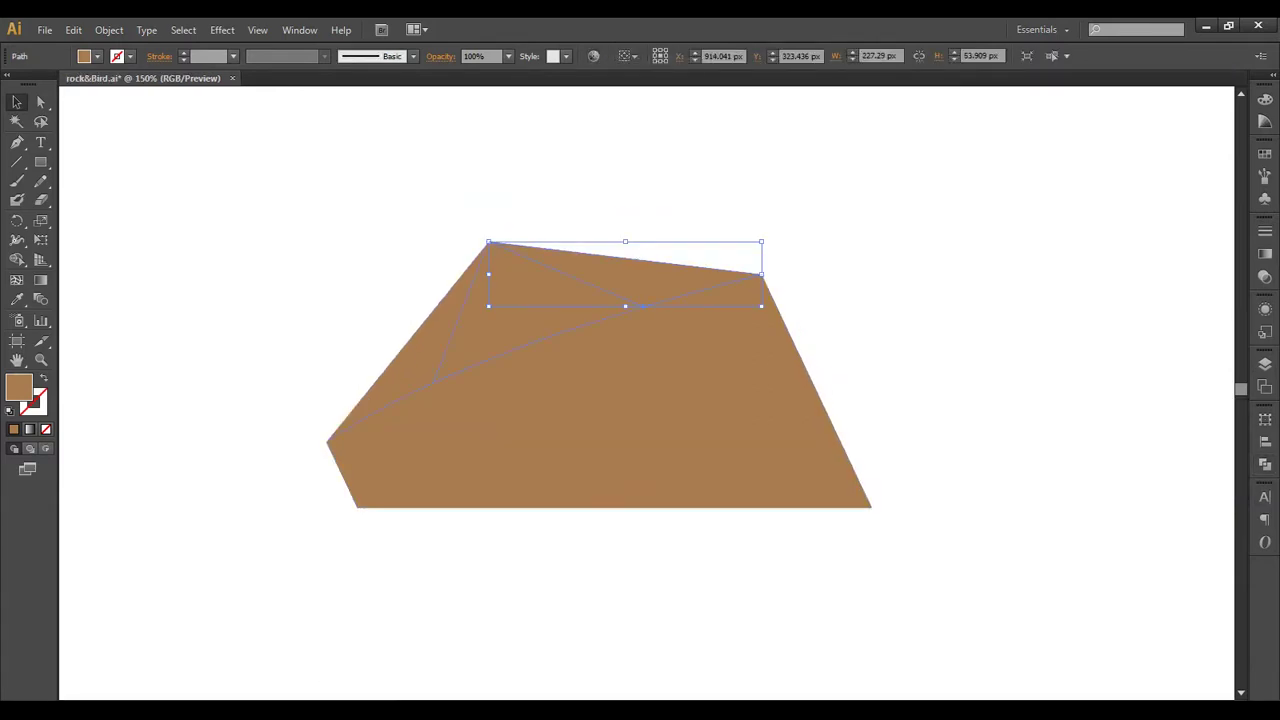
left_click(434, 310)
key("ctrl+shift+a")
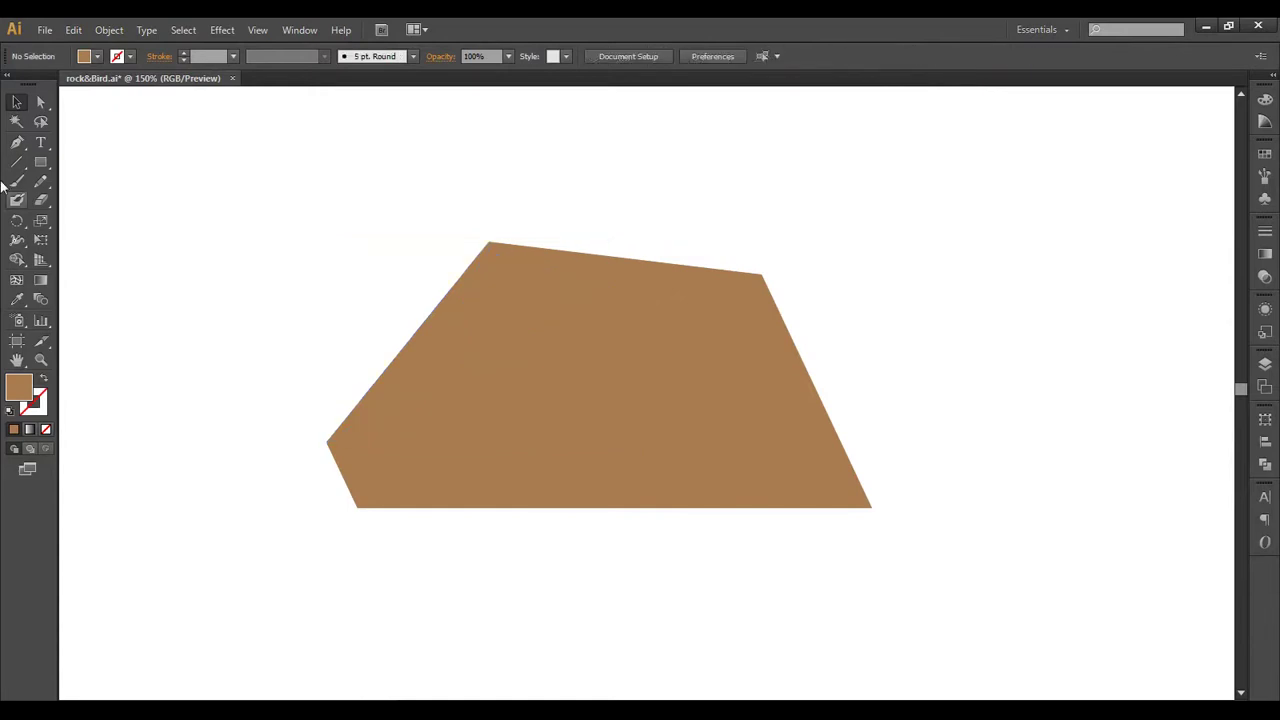
Step: Draw a vertical Pen line through the rock and apply Divide Objects Below
left_click(16, 142)
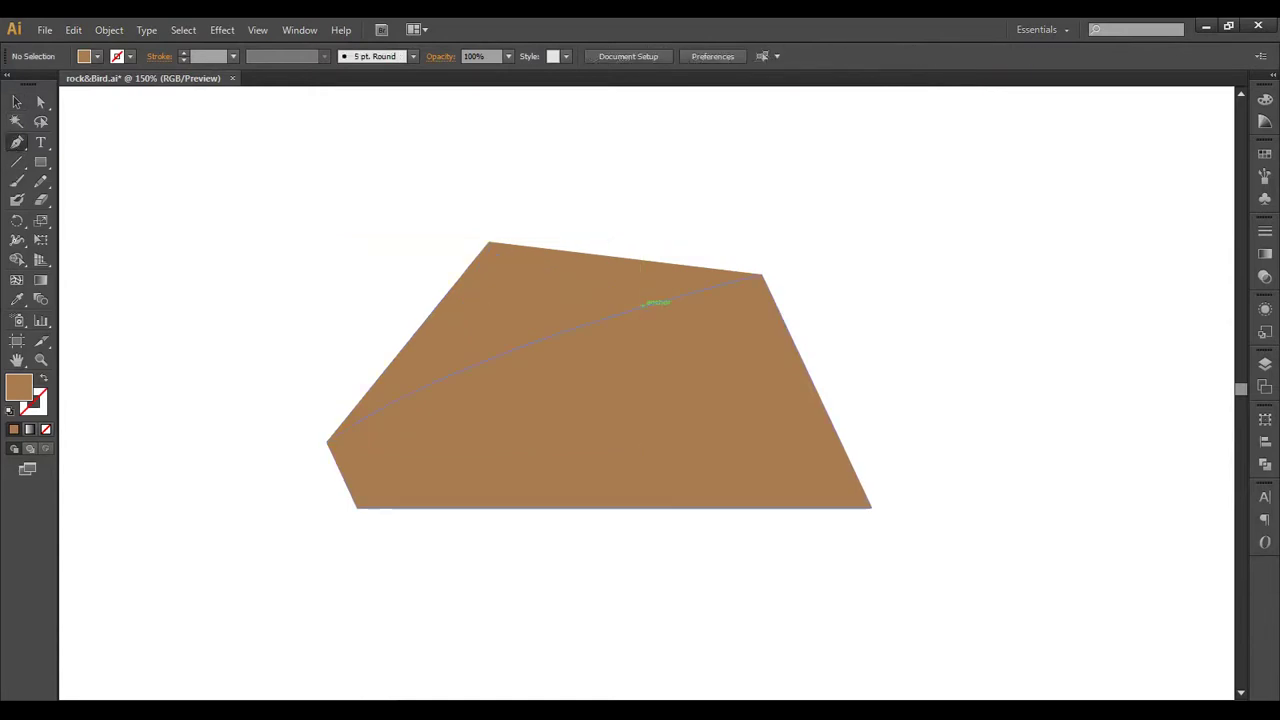
scroll(644, 308, "up", 1)
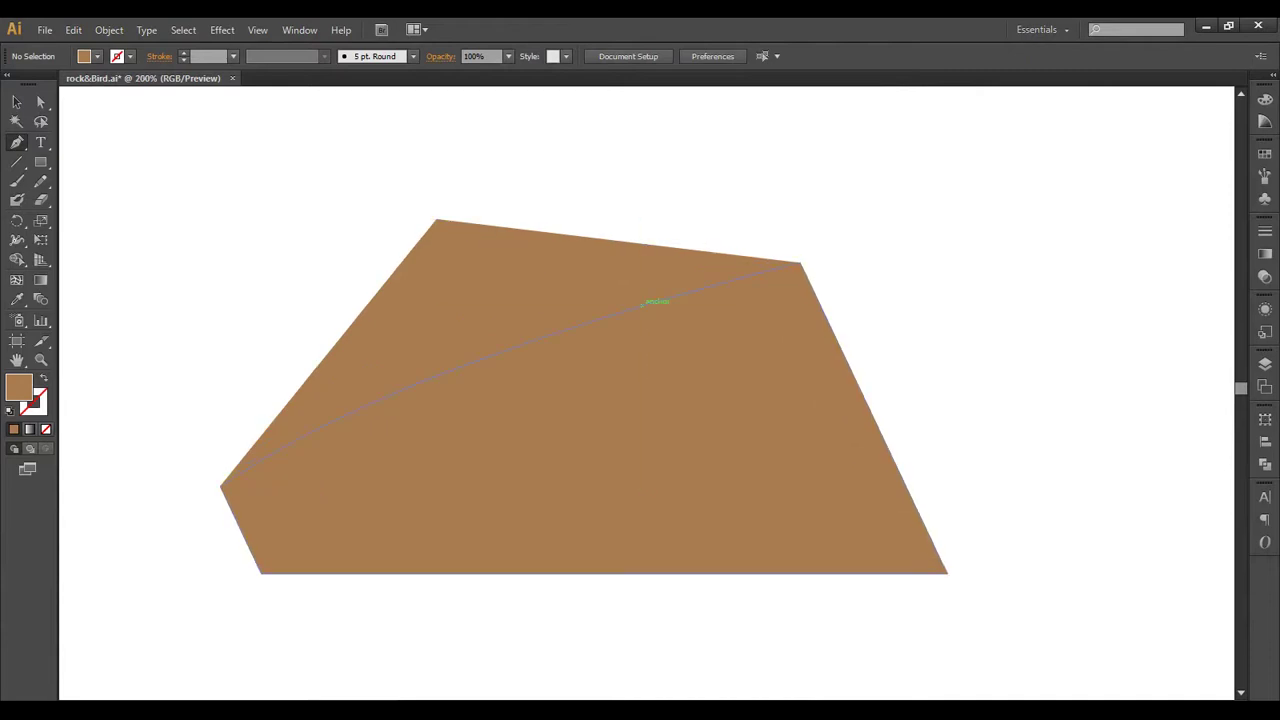
left_click(642, 304)
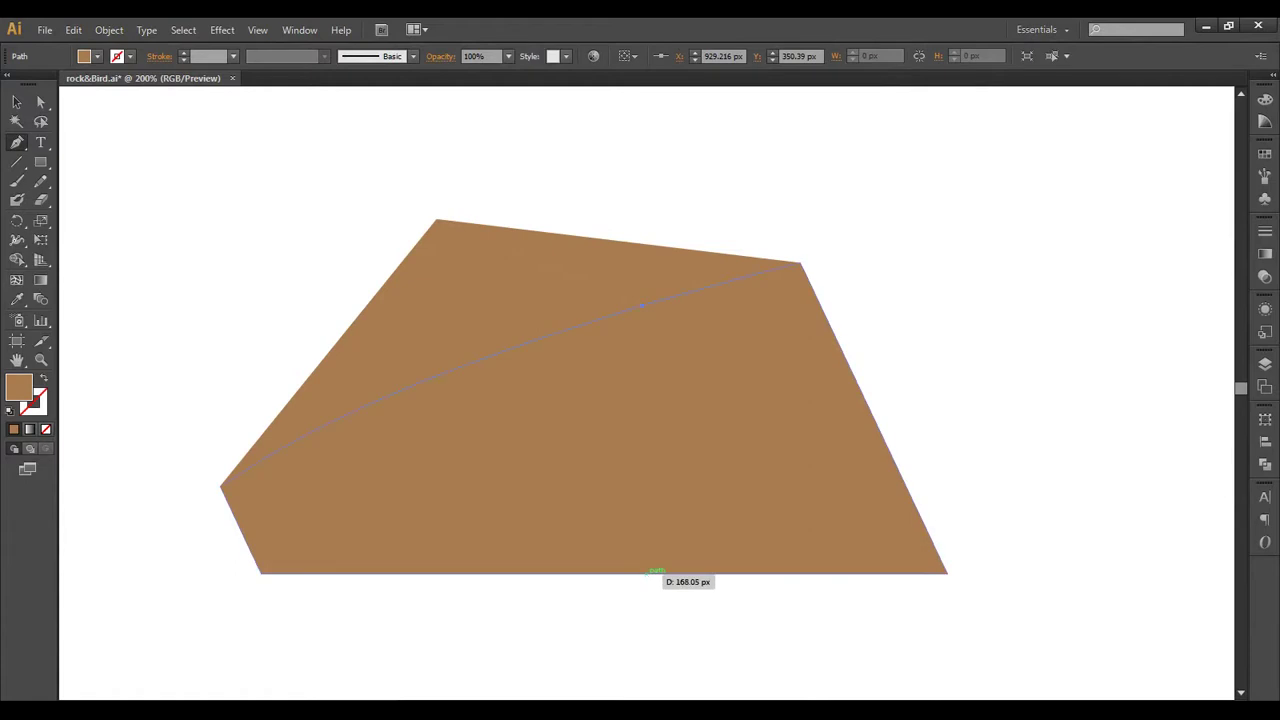
left_click(646, 573)
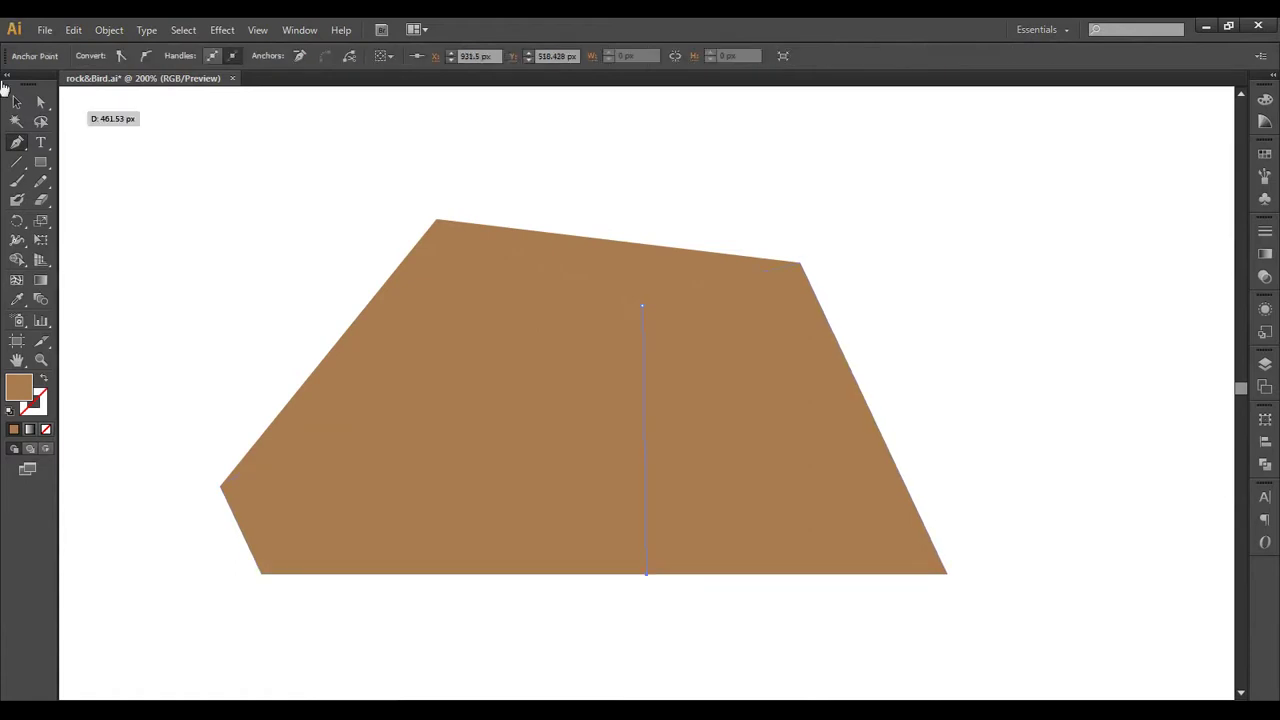
left_click(20, 102)
left_click(109, 30)
mouse_move(126, 356)
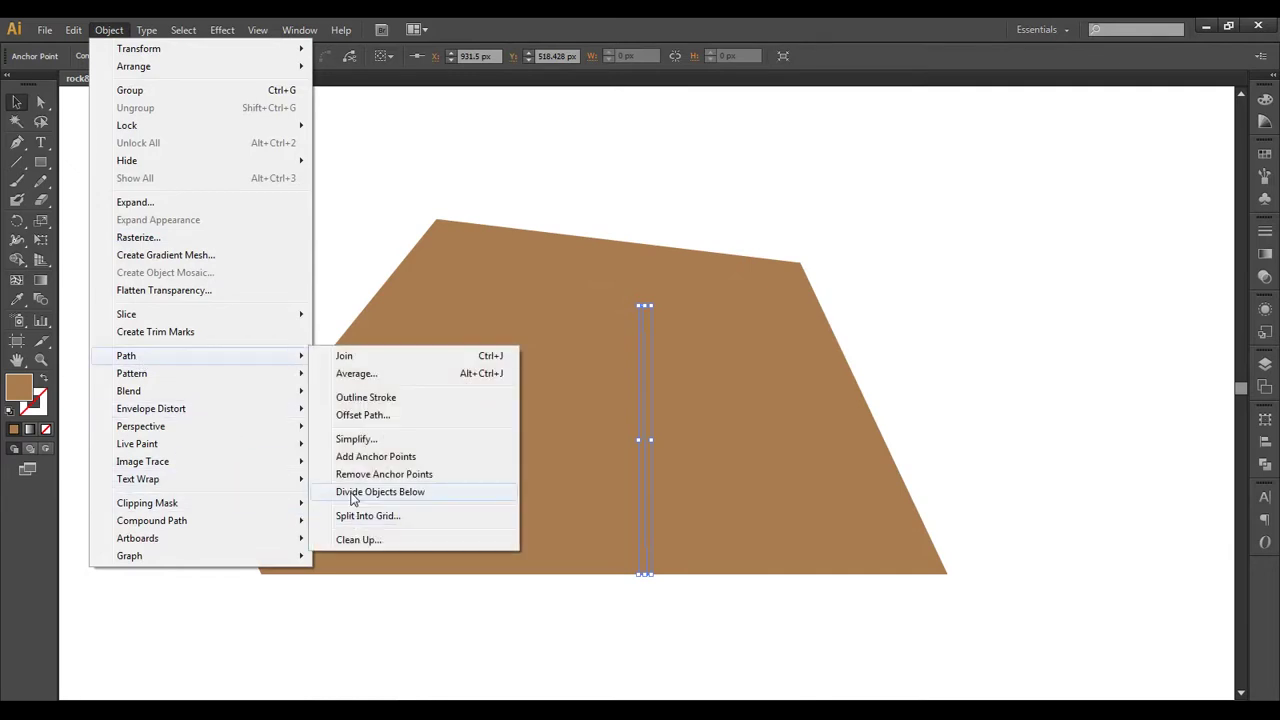
left_click(360, 491)
key("ctrl+shift+a")
Step: Inspect the divided left and right rock pieces by selecting each in turn
left_click(780, 430)
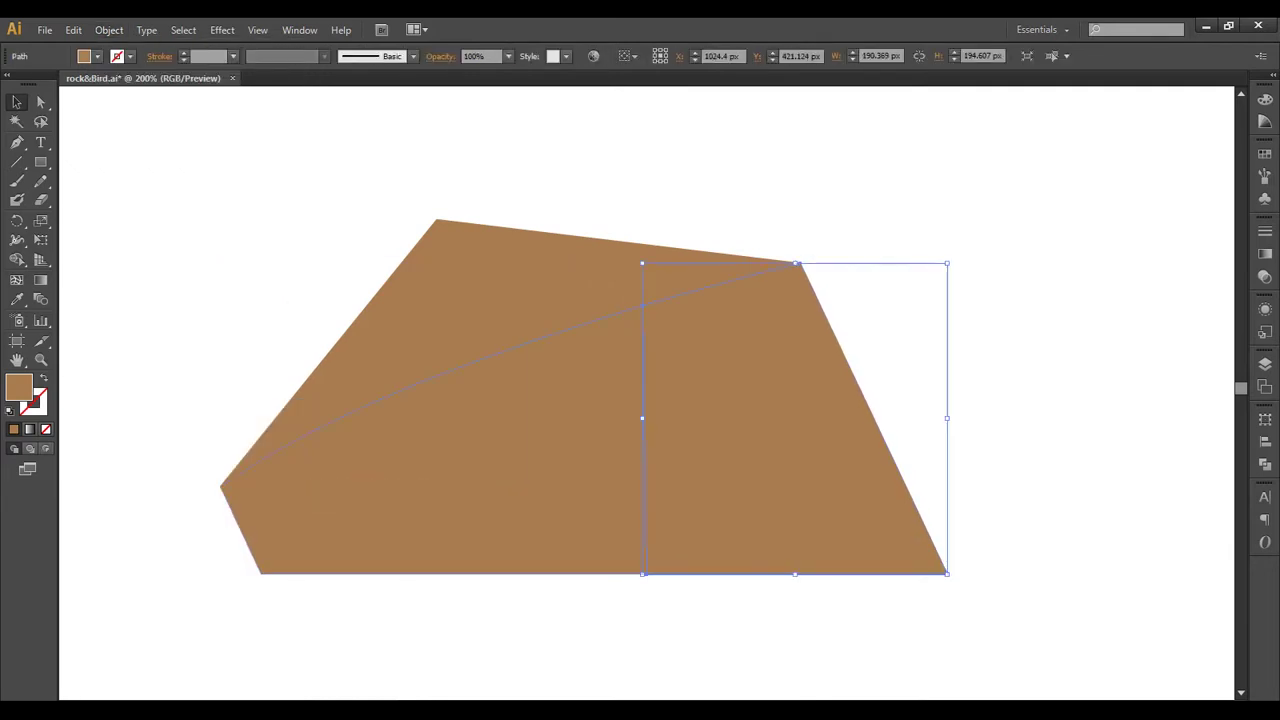
left_click(430, 450)
key("ctrl+shift+a")
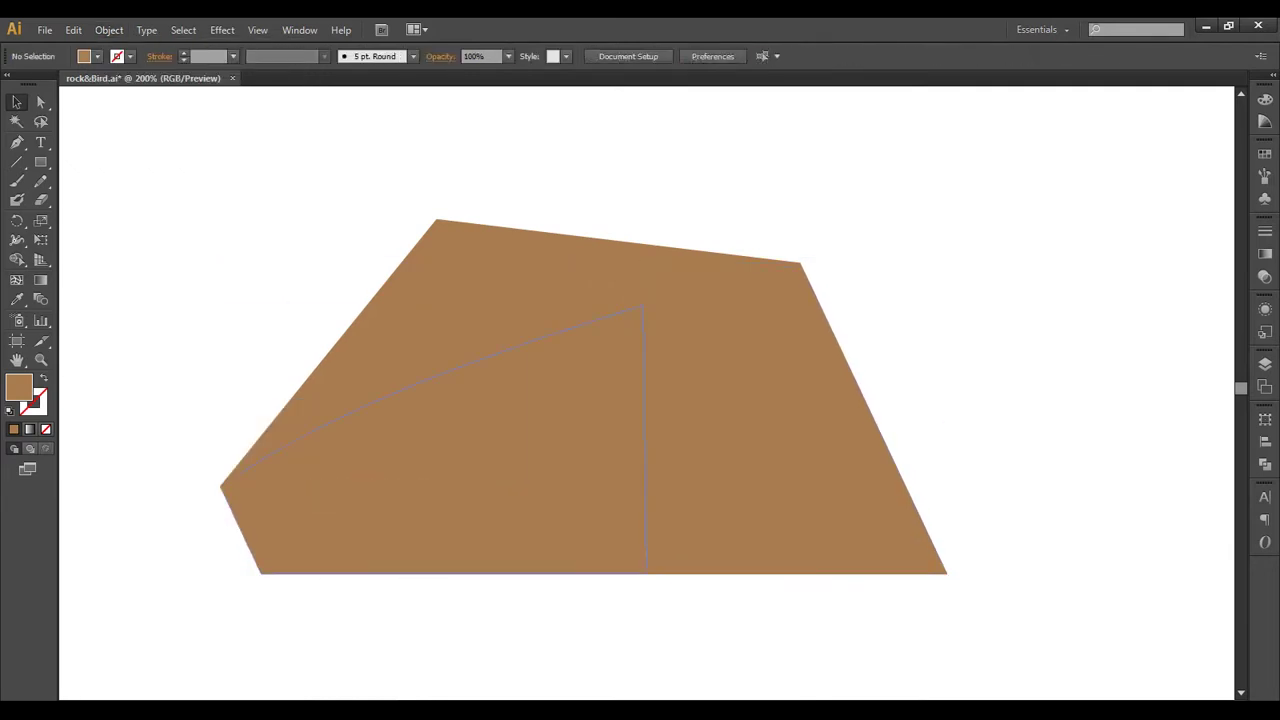
left_click(430, 450)
key("ctrl+shift+a")
Step: Fill the right-hand rock piece with a dark brown swatch as shading
left_click(780, 430)
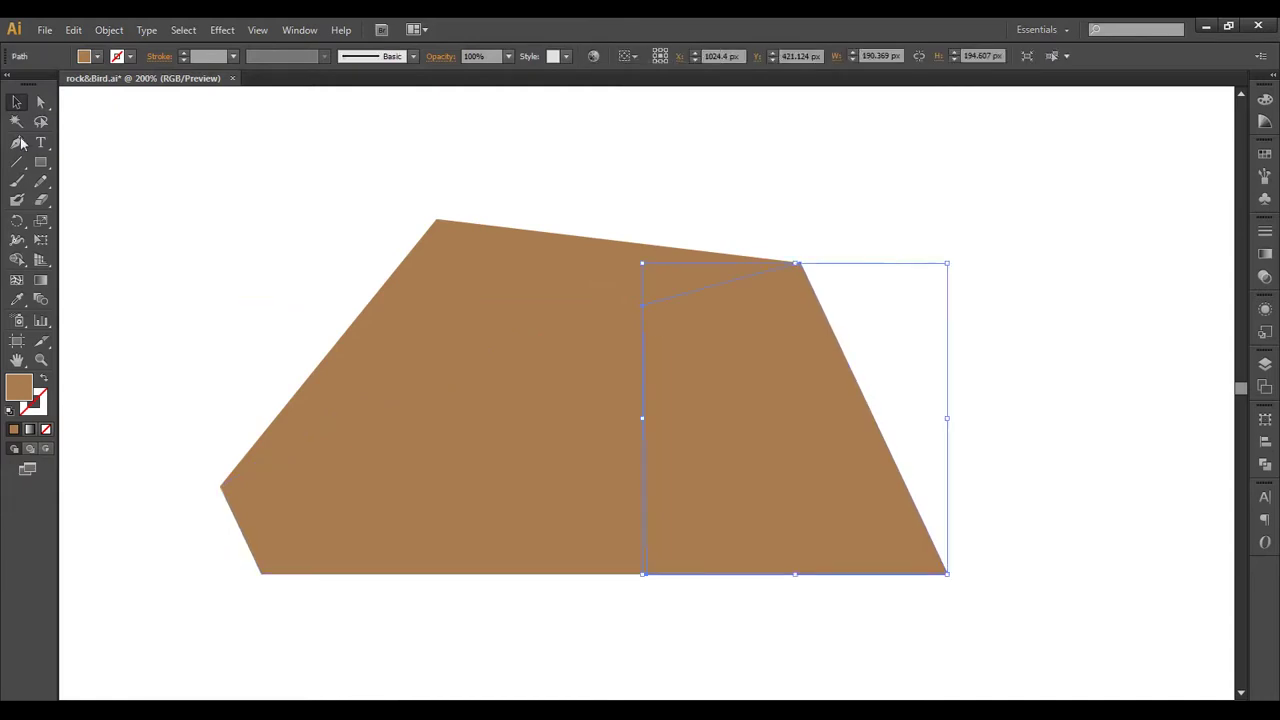
left_click(90, 56)
left_click(89, 106)
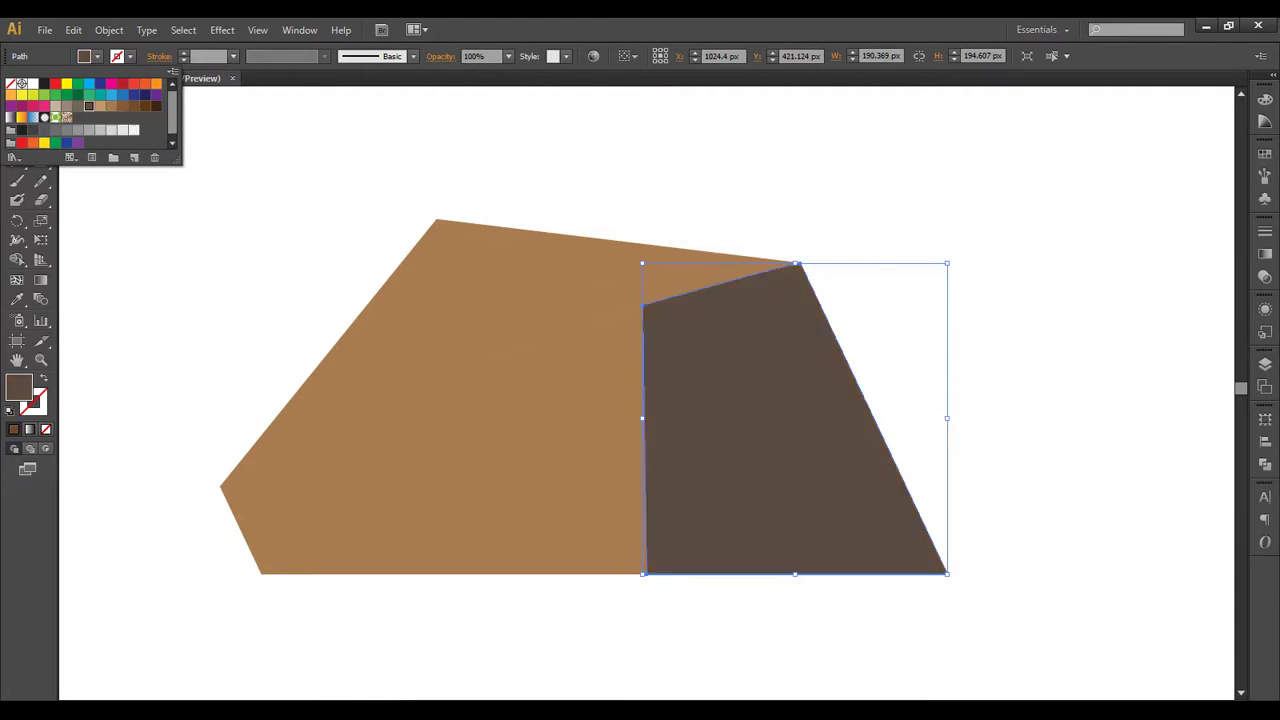
left_click(1000, 160)
left_click(430, 450)
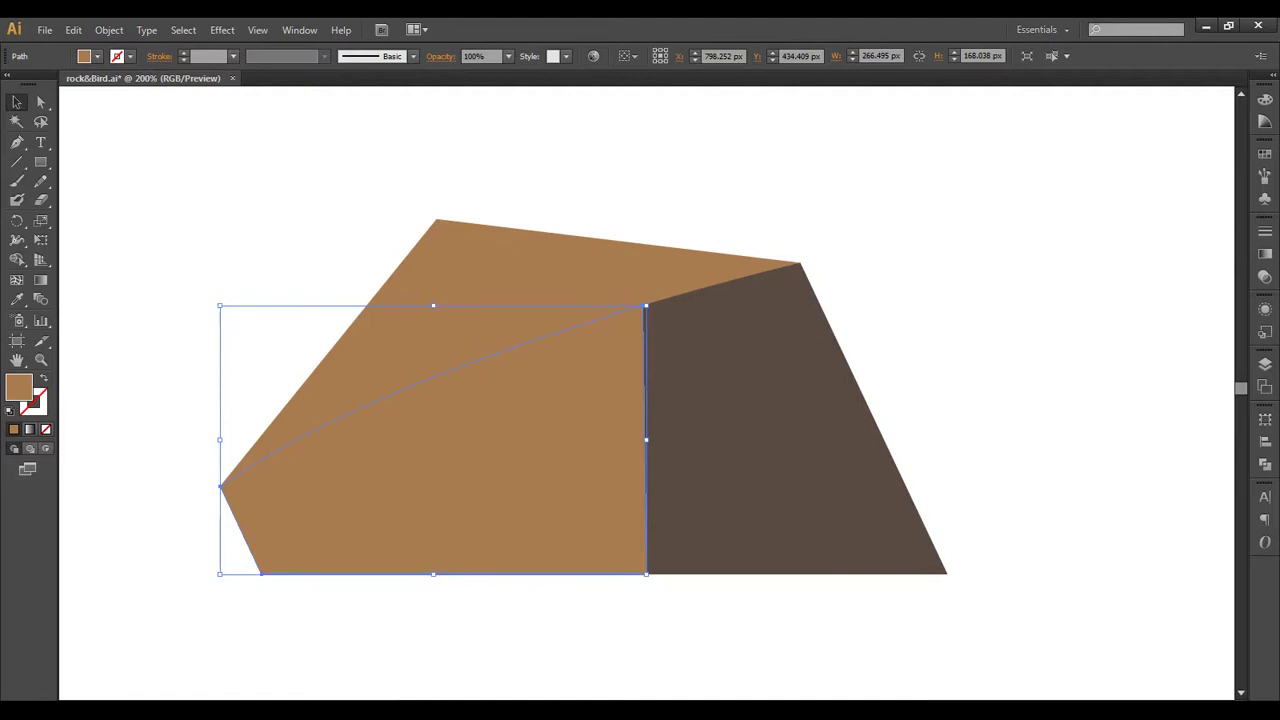
left_click(1000, 160)
left_click(790, 450)
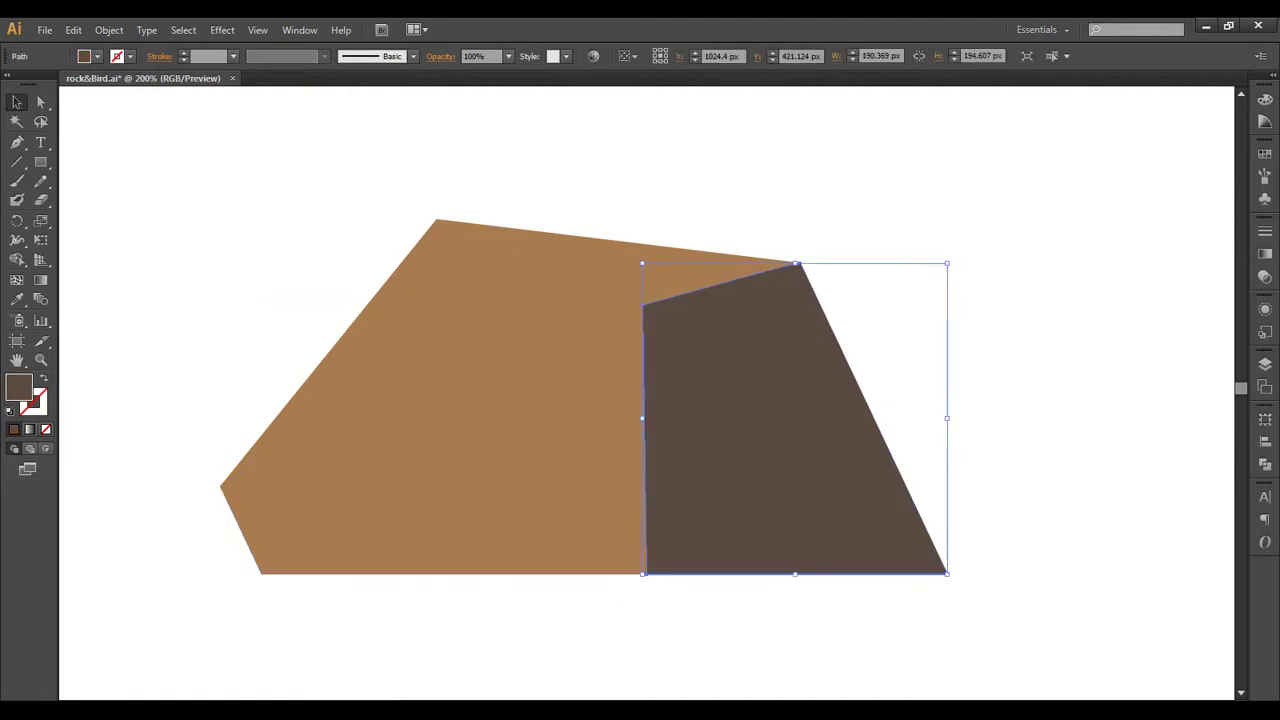
key("ctrl+shift+a")
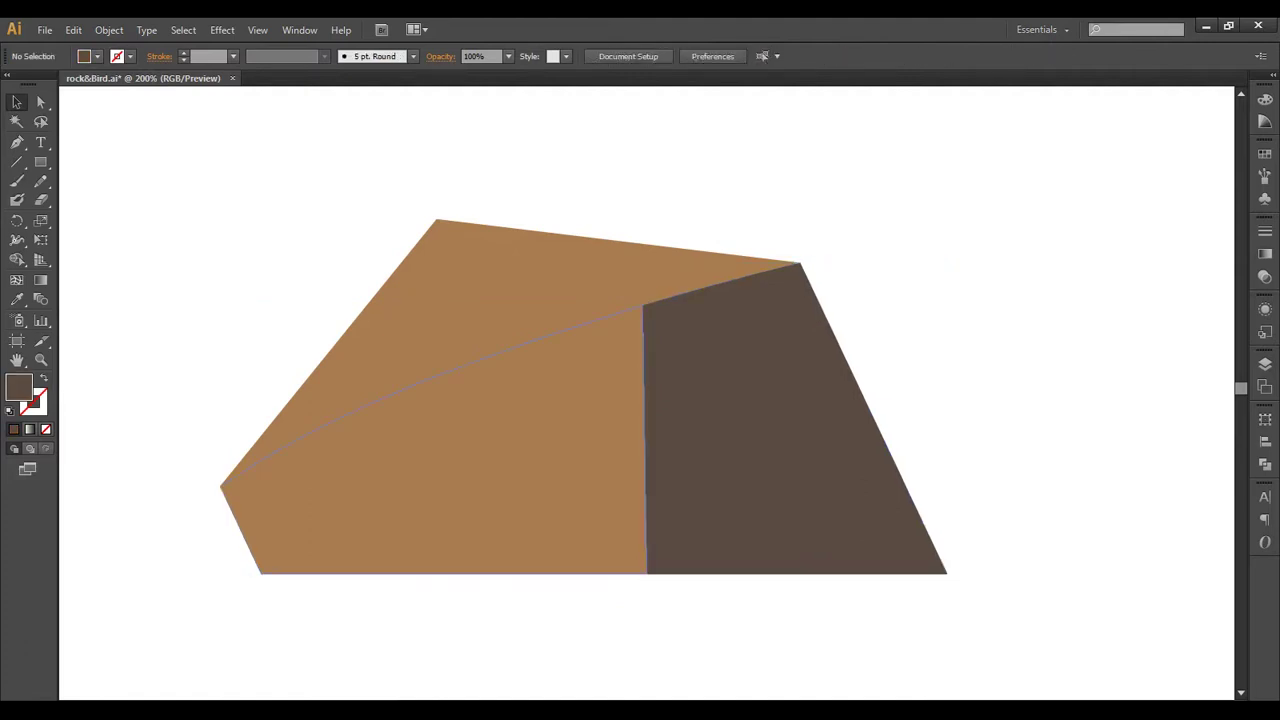
Step: Cut the light-brown left face along a Pen line from its inner point to the bottom edge
left_click(430, 450)
key("ctrl+alt+bracketright")
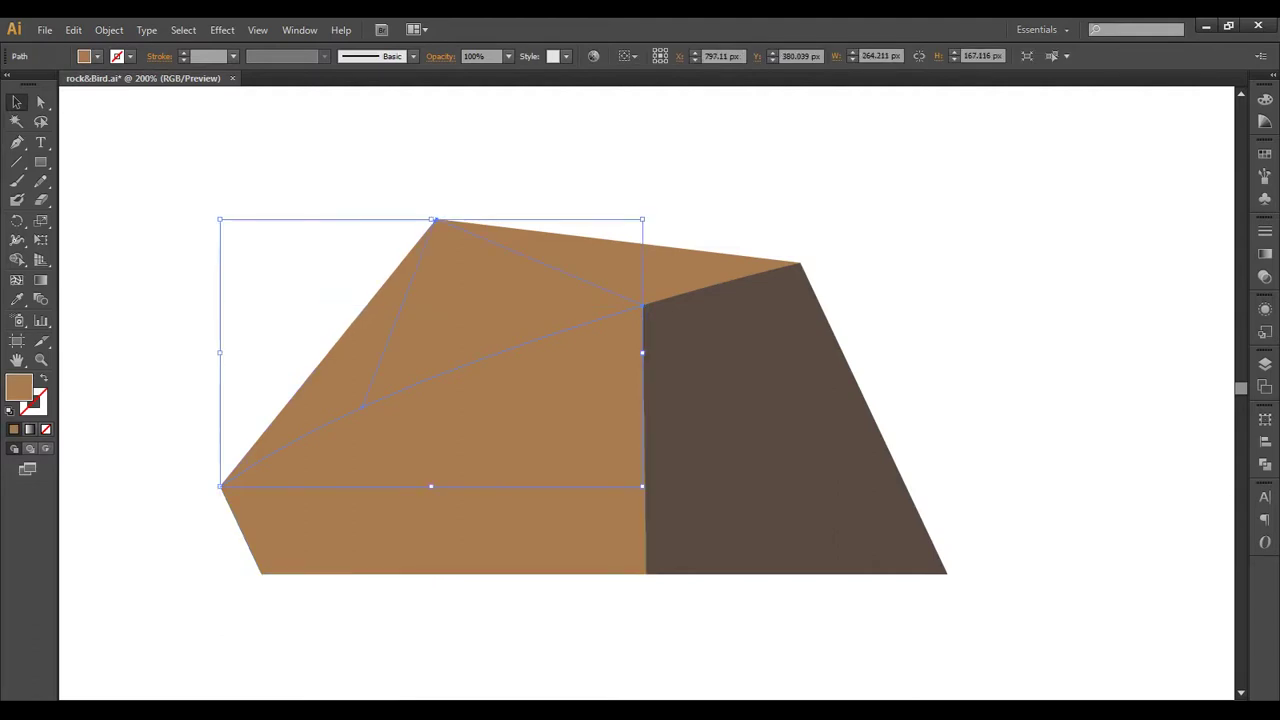
left_click(16, 142)
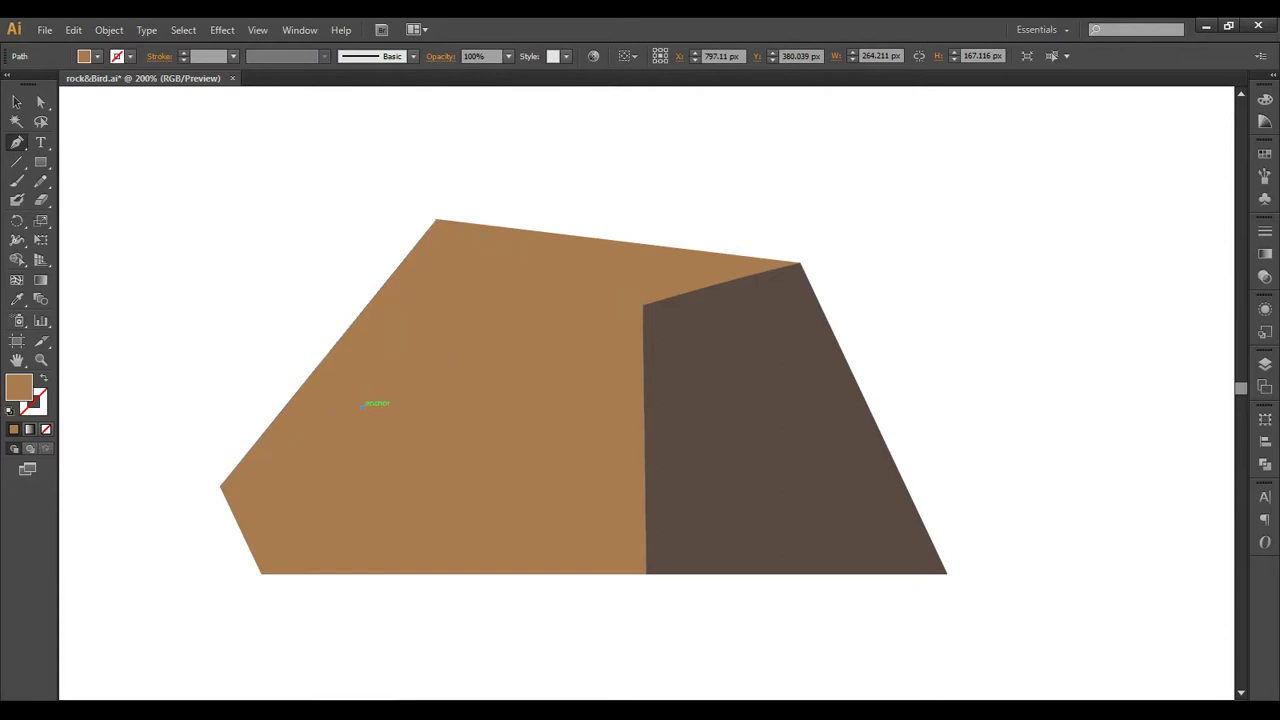
left_click(362, 405)
left_click(470, 573)
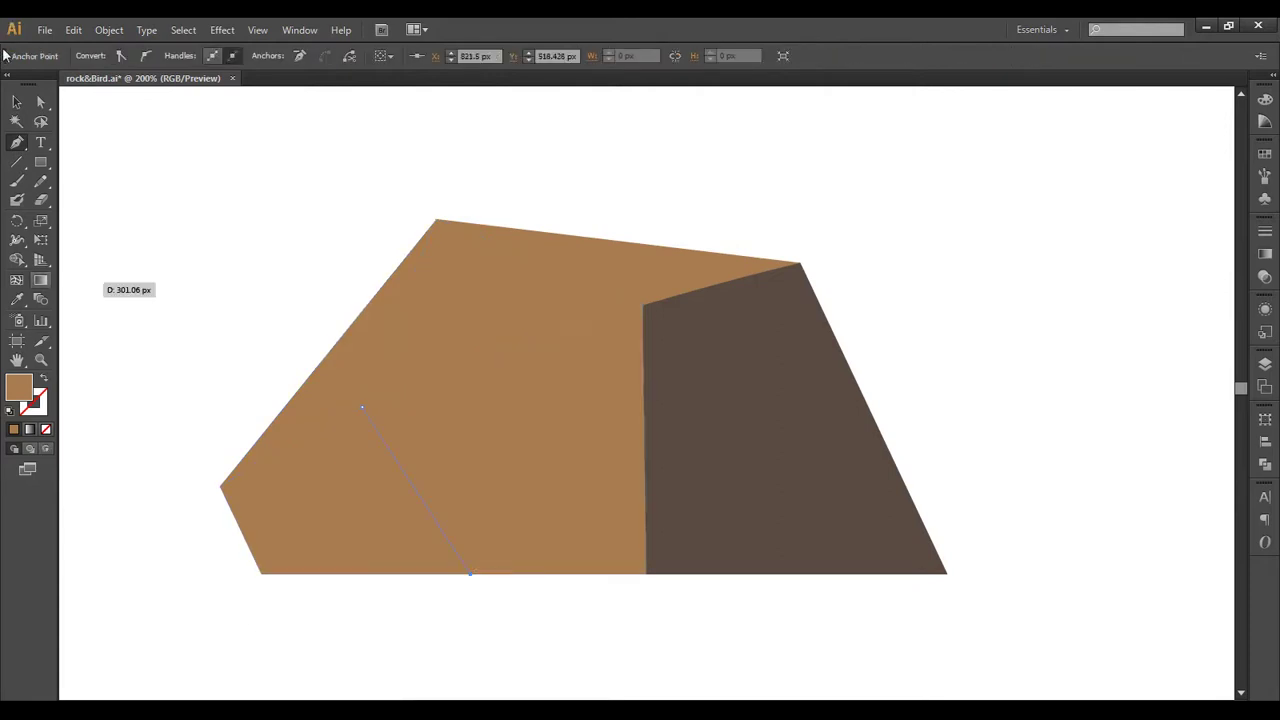
left_click(16, 101)
left_click(109, 29)
mouse_move(126, 355)
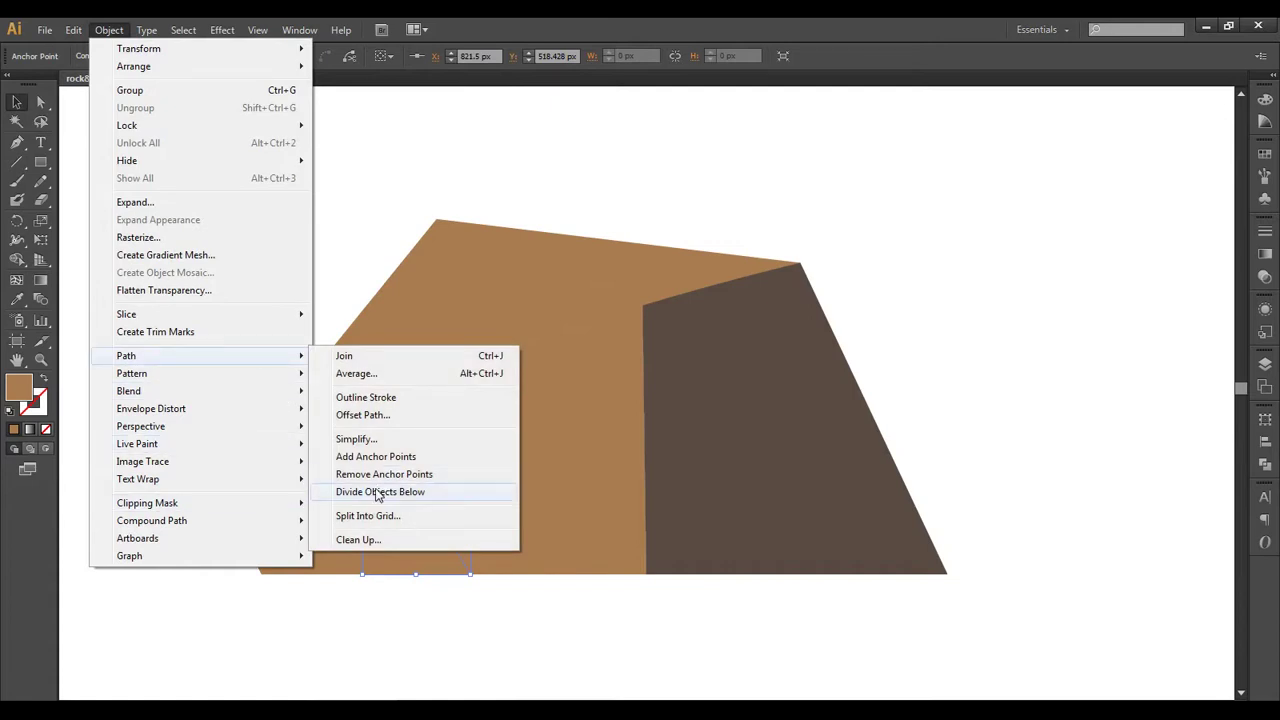
left_click(375, 491)
key("ctrl+shift+a")
left_click(500, 450)
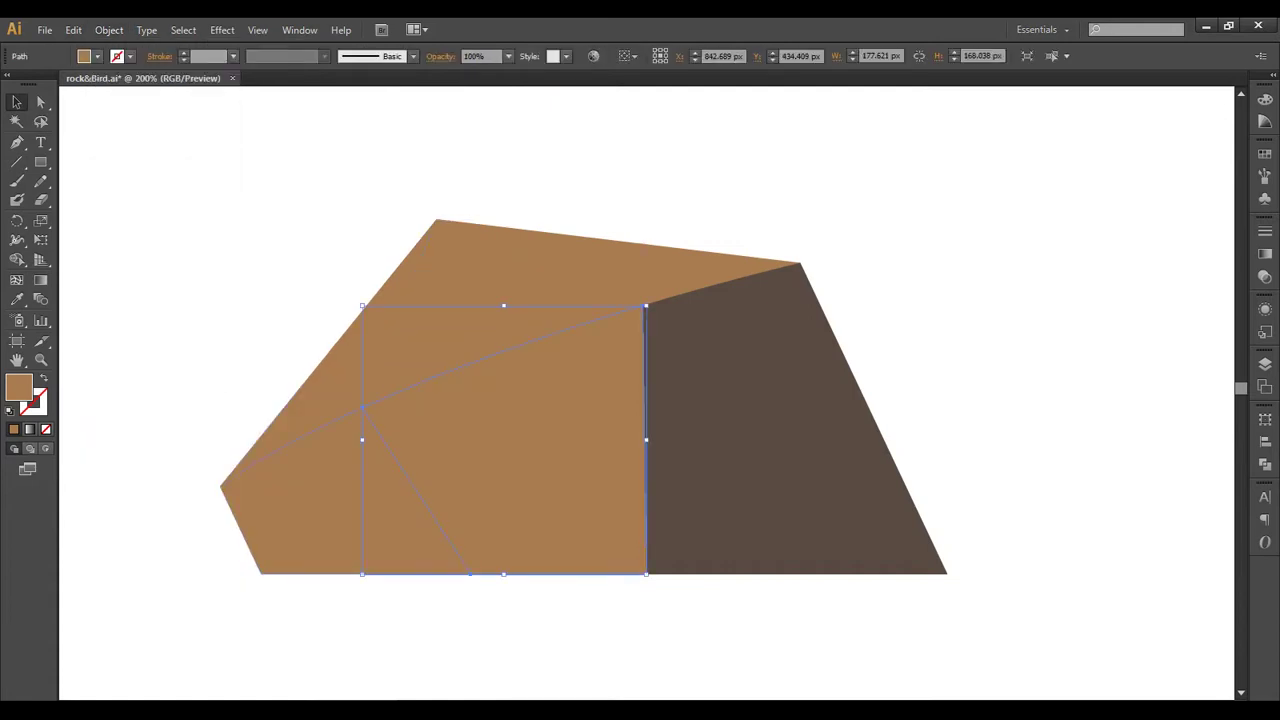
left_click(320, 500)
Step: Cut the lower-left piece again along a line toward the rock's lower-left corner
left_click(16, 142)
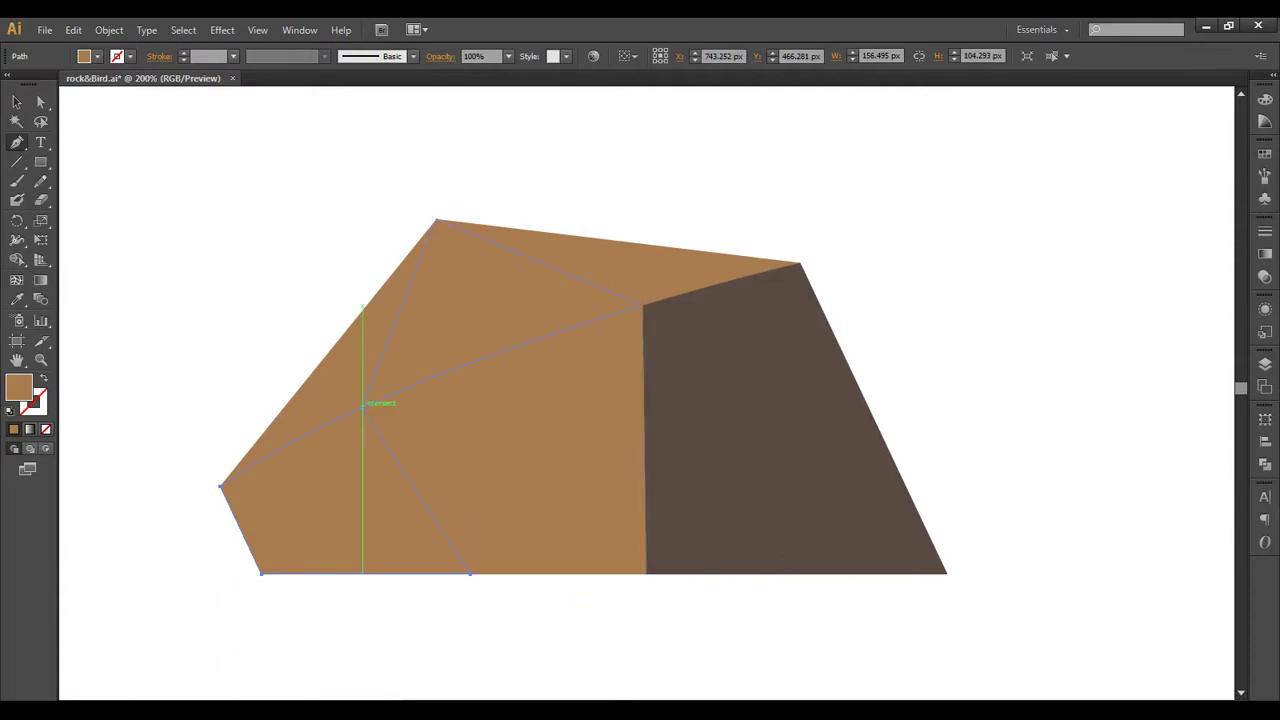
left_click(362, 407)
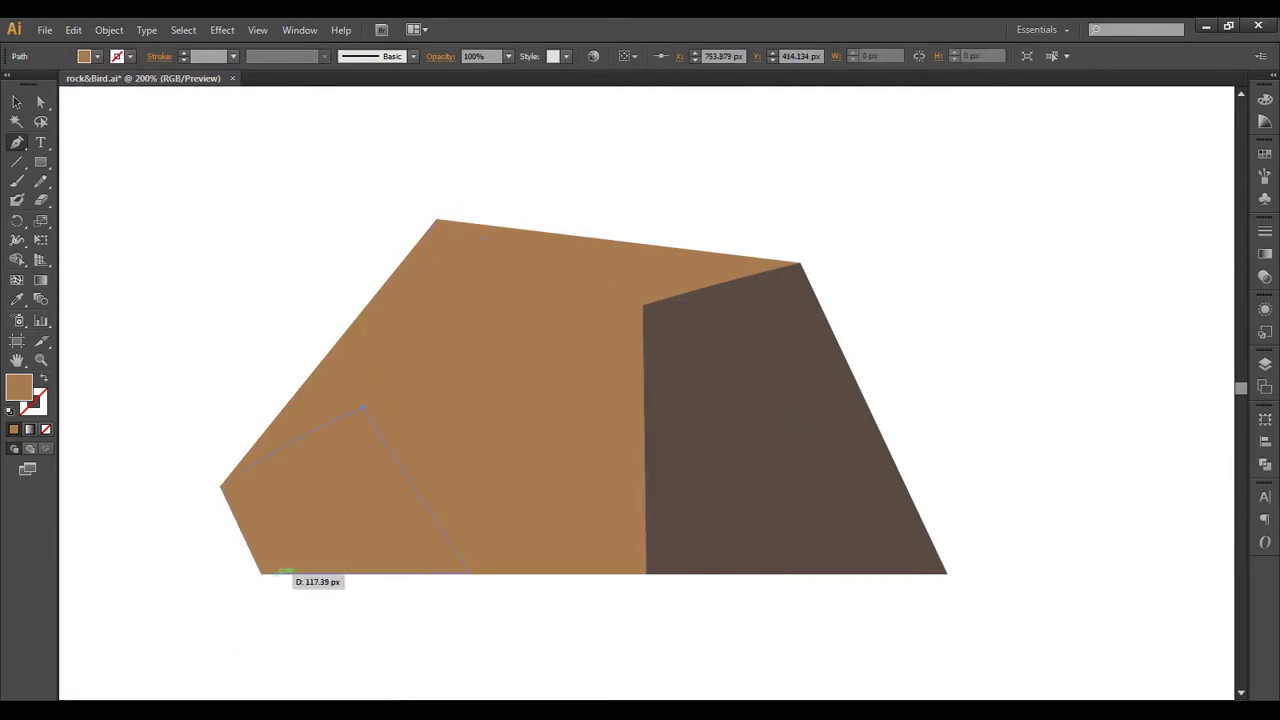
left_click(270, 575)
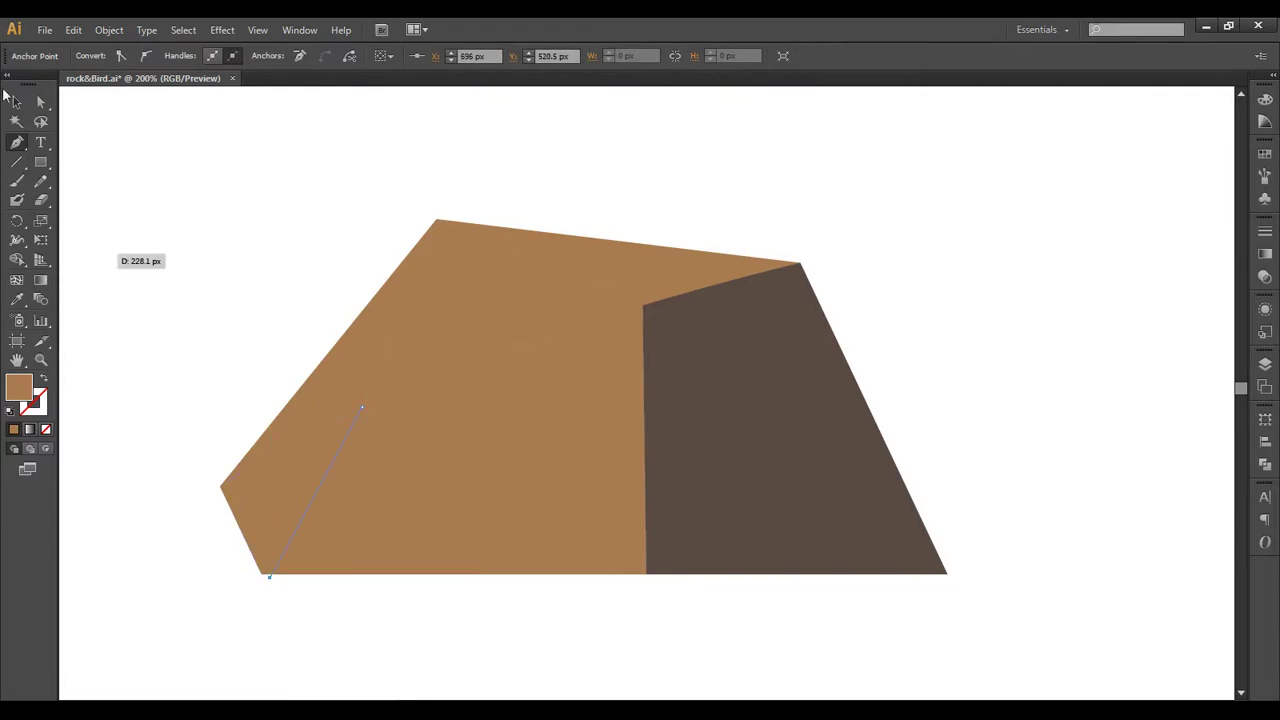
left_click(16, 101)
left_click(109, 30)
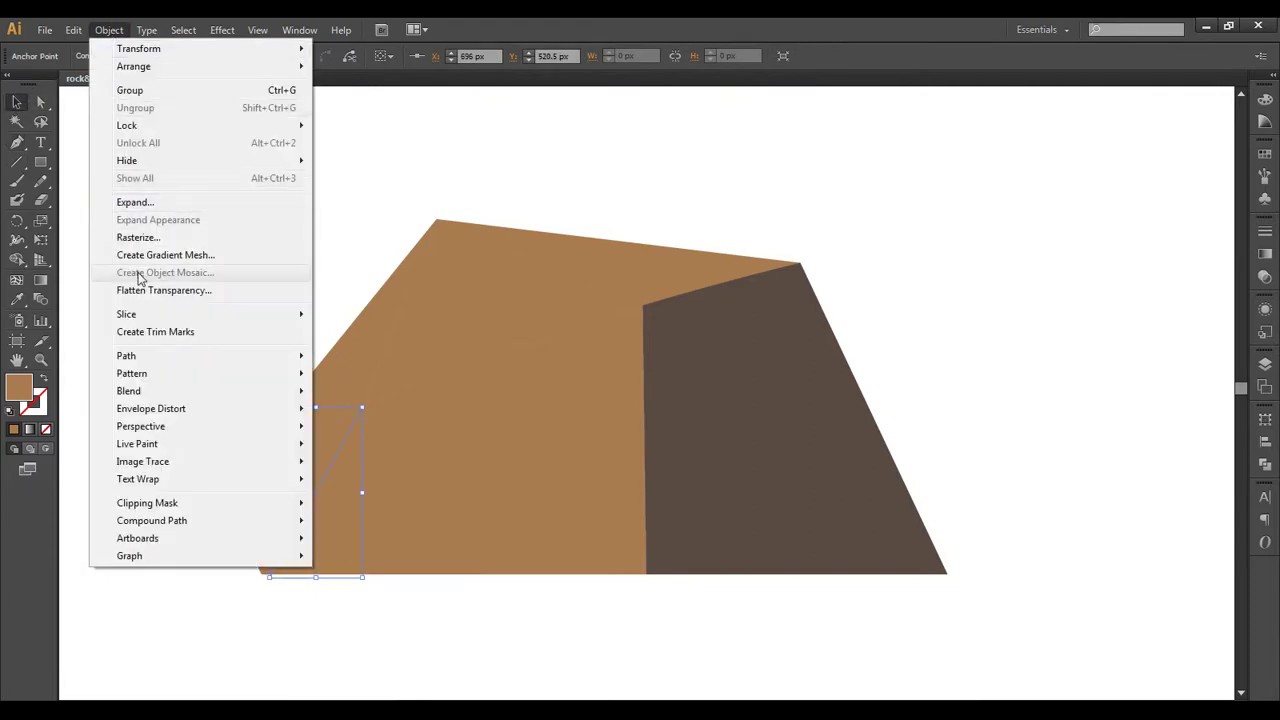
mouse_move(126, 356)
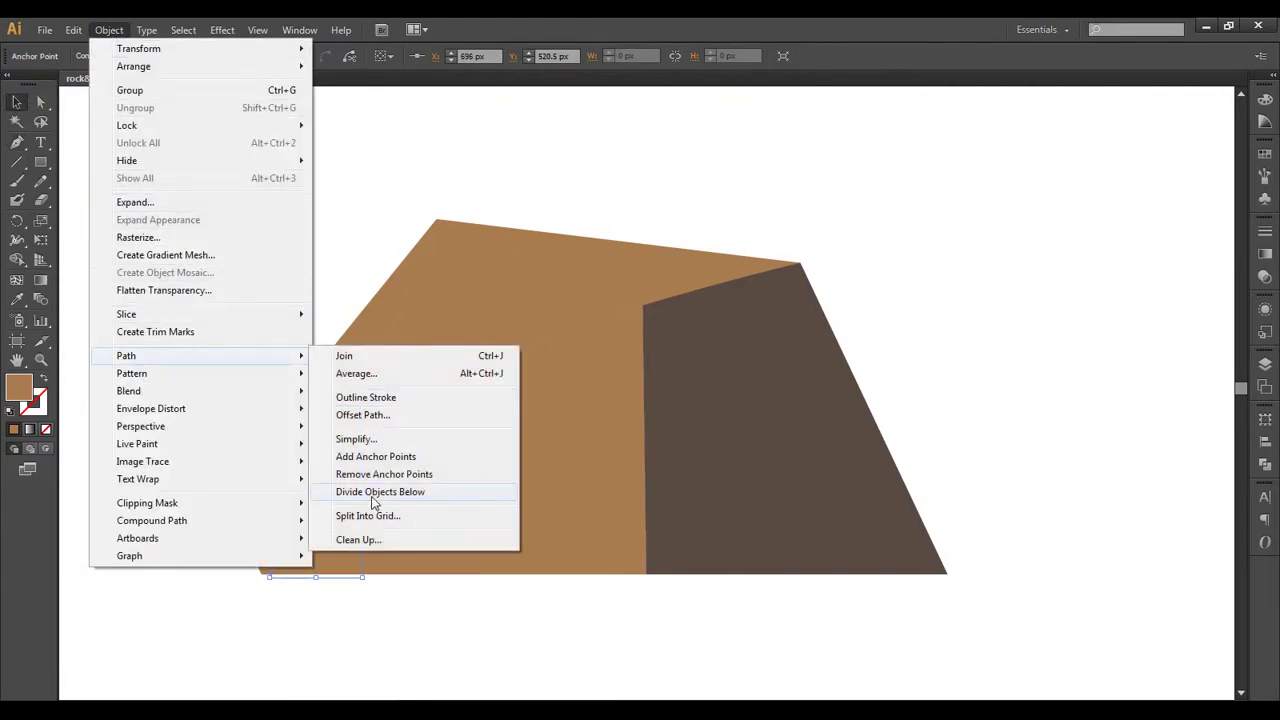
left_click(380, 491)
key("ctrl+shift+a")
left_click(370, 500)
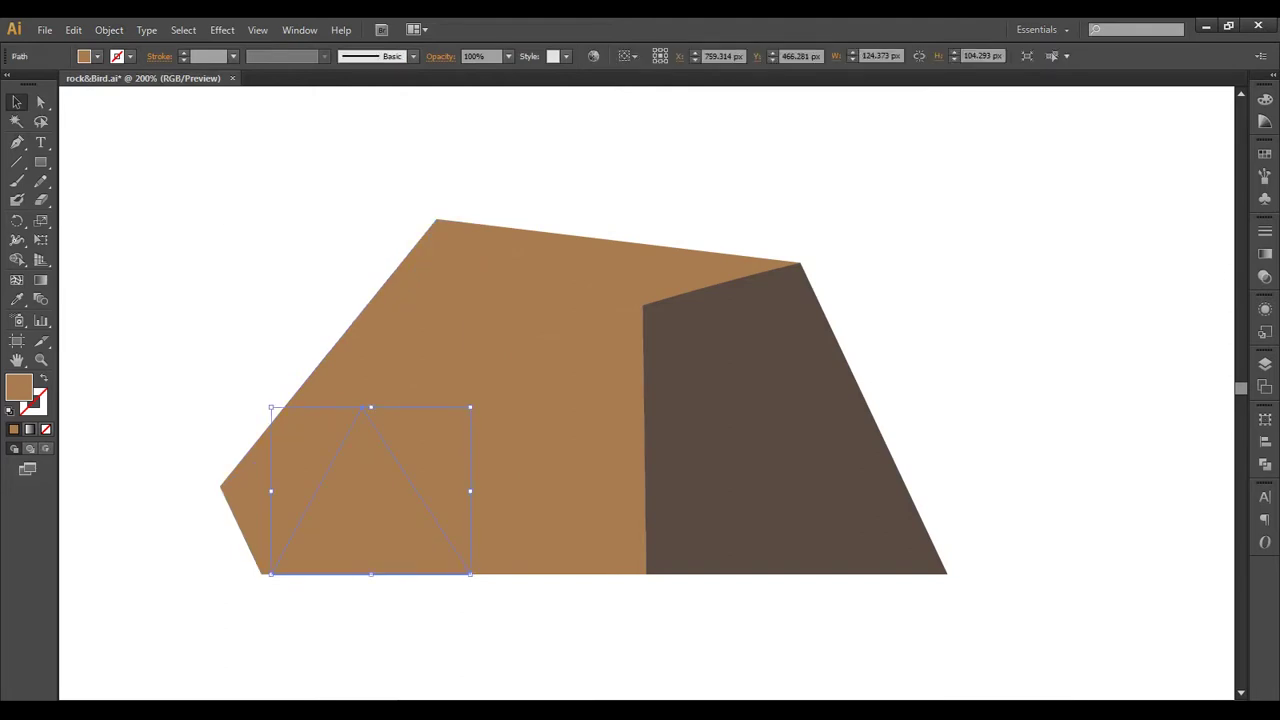
left_click(250, 495)
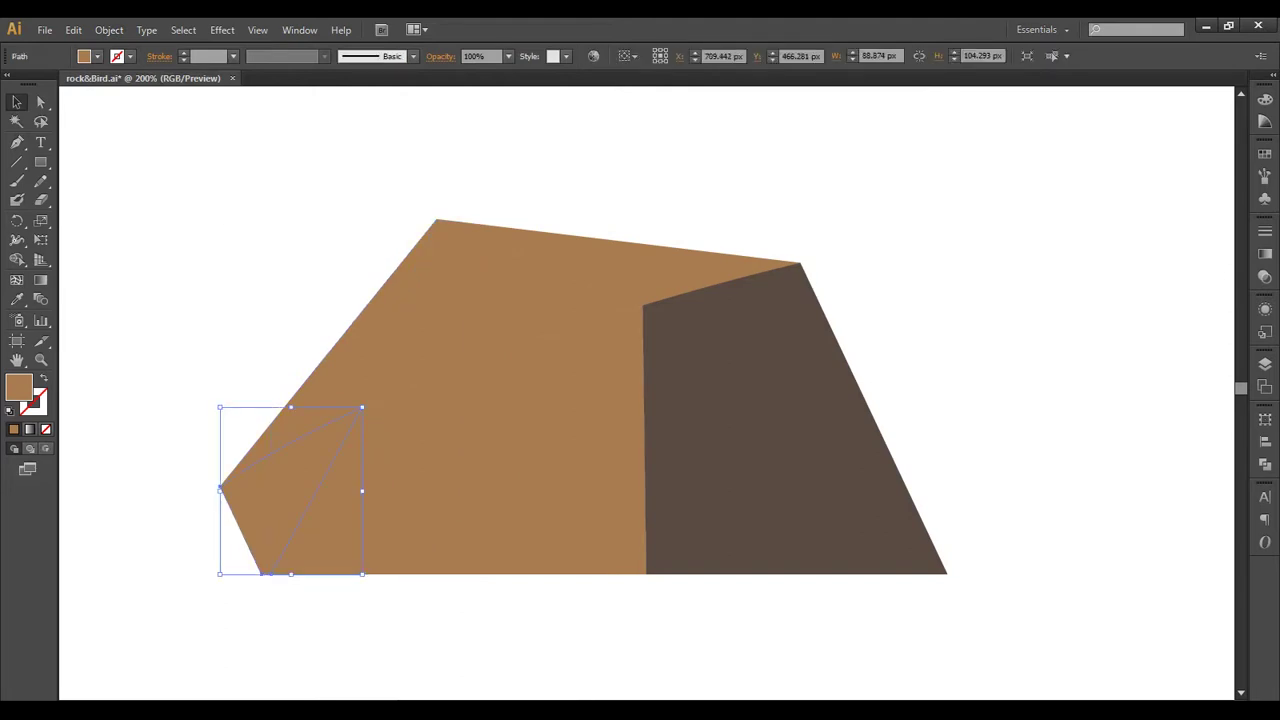
key("ctrl+shift+a")
Step: Eyedropper dark grey onto the rock's thin top face and the adjacent triangle
key("ctrl+0")
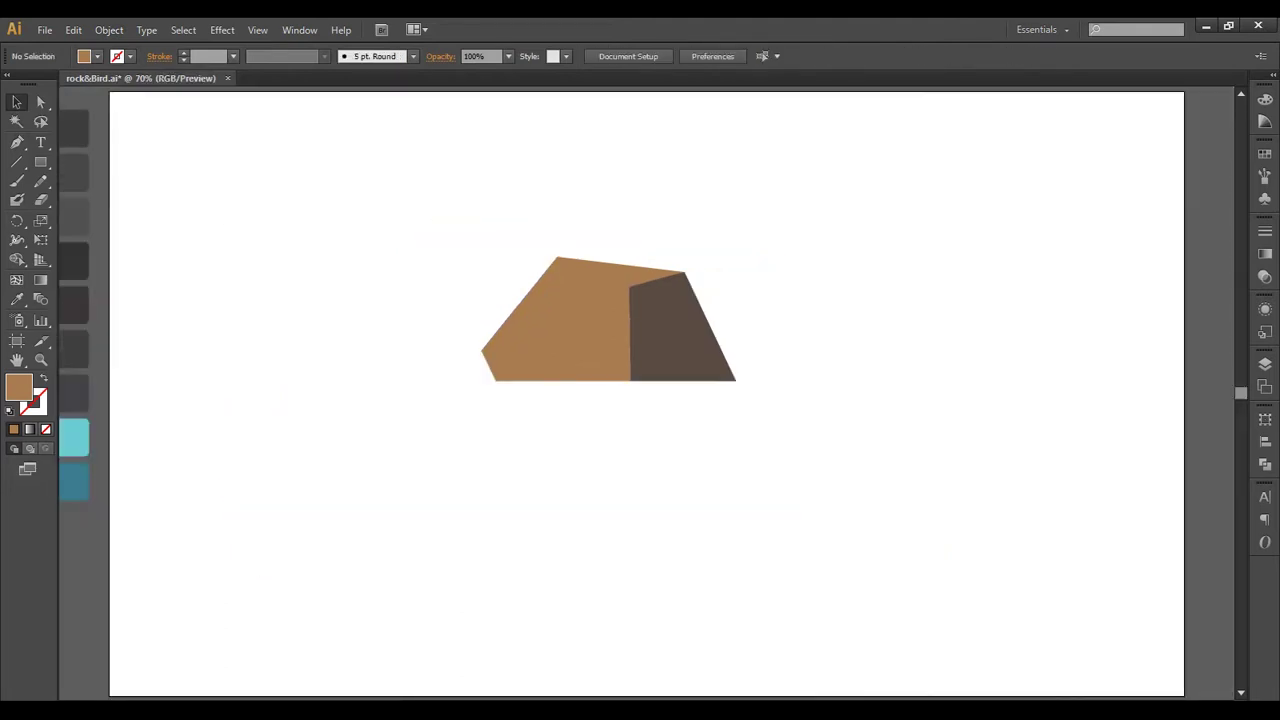
left_click(620, 266)
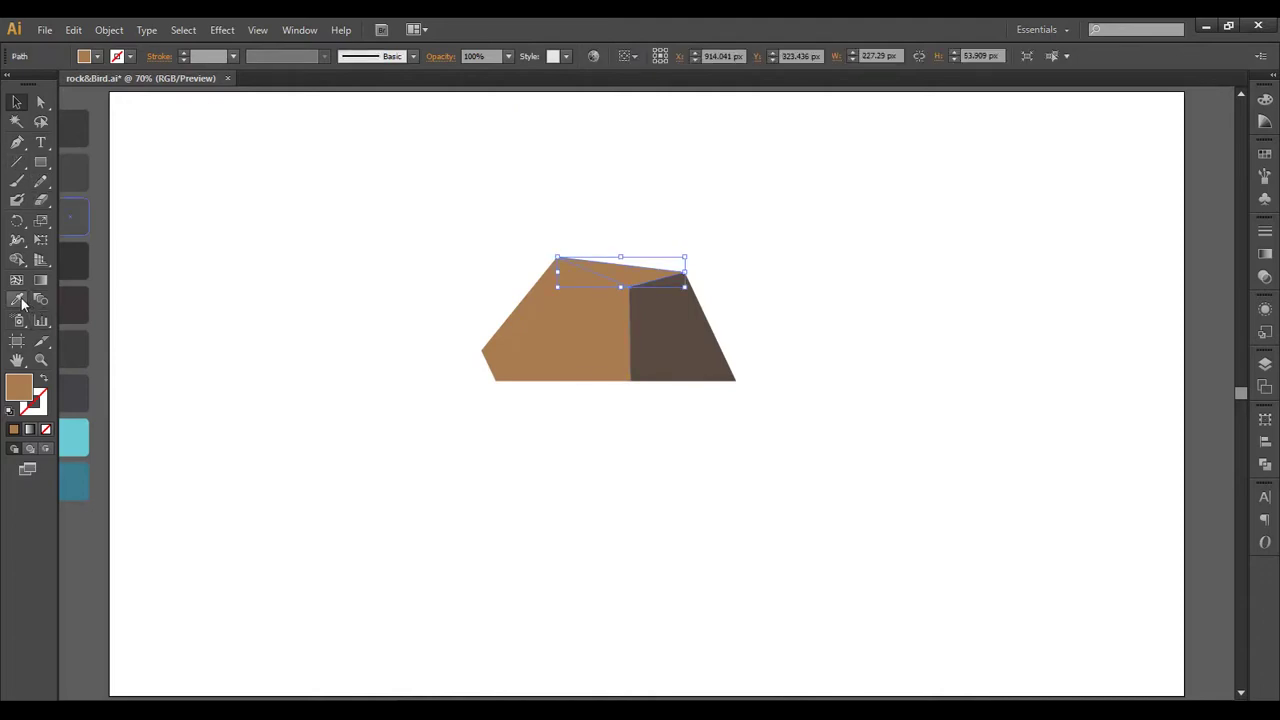
left_click(17, 299)
left_click(73, 262)
key("v")
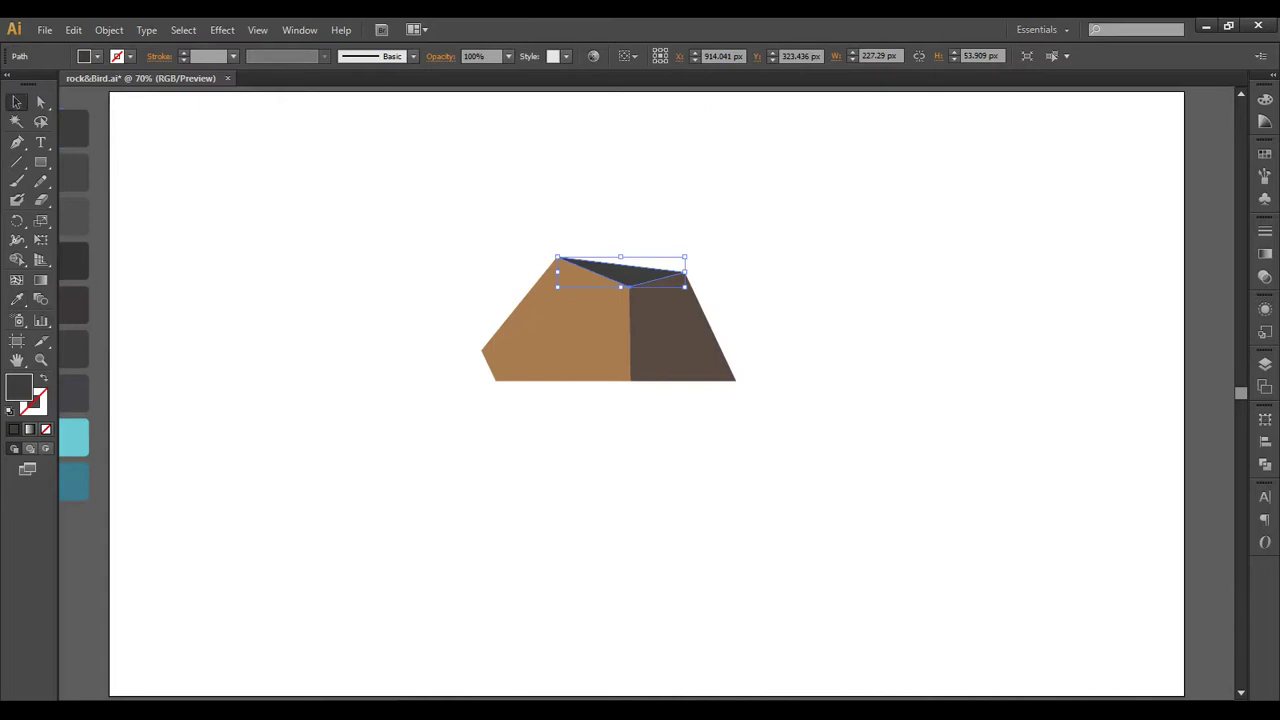
left_click(585, 290)
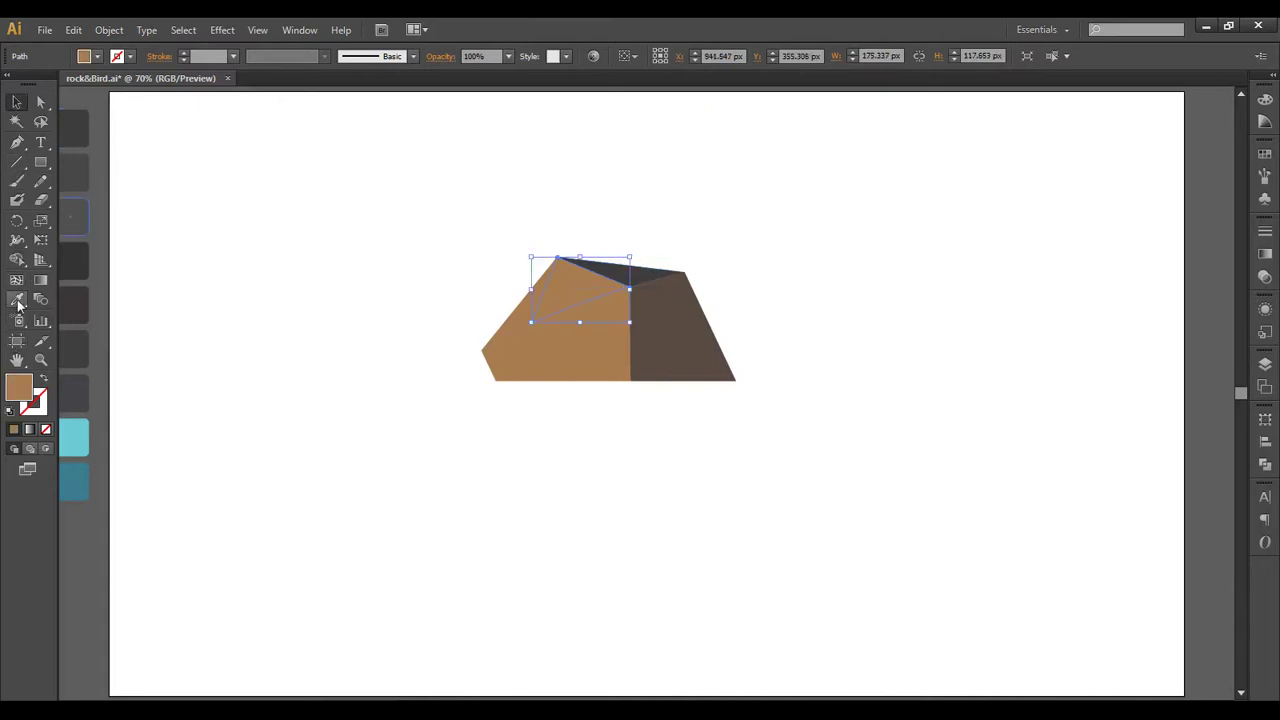
left_click(17, 299)
left_click(74, 170)
key("v")
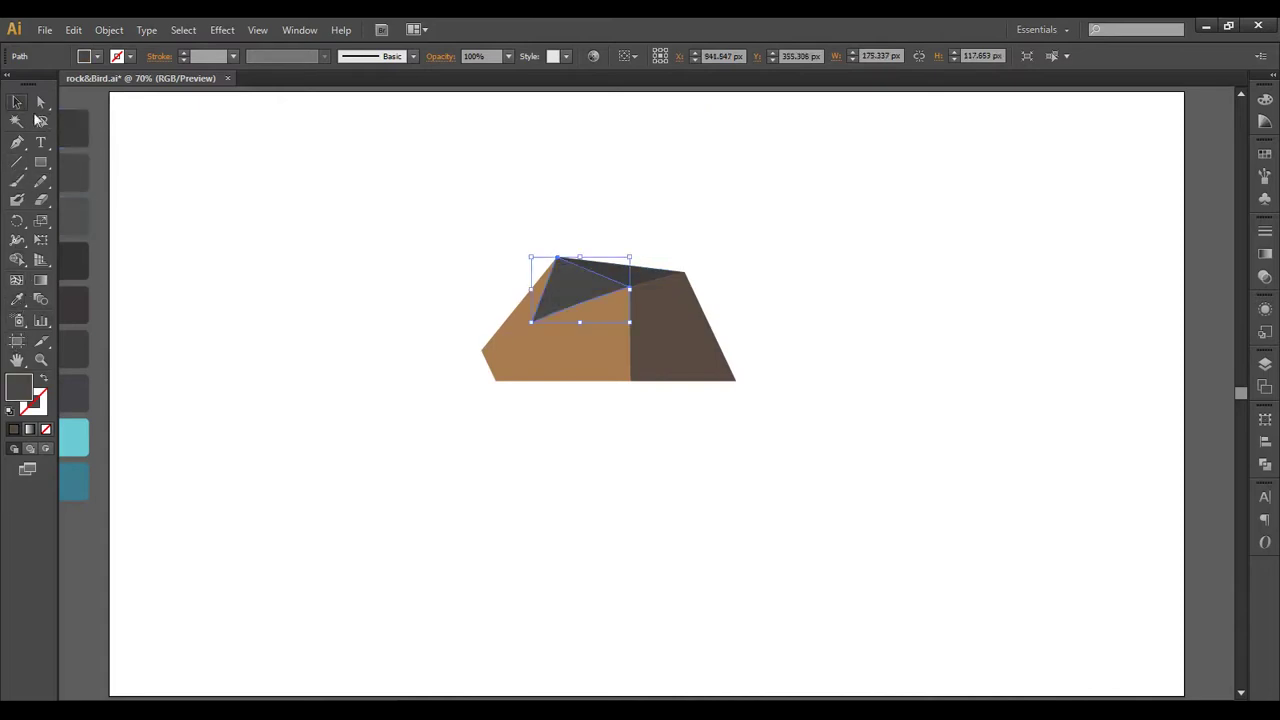
Step: Colour the left triangle dark grey as well, then select the brown right piece
left_click(515, 320)
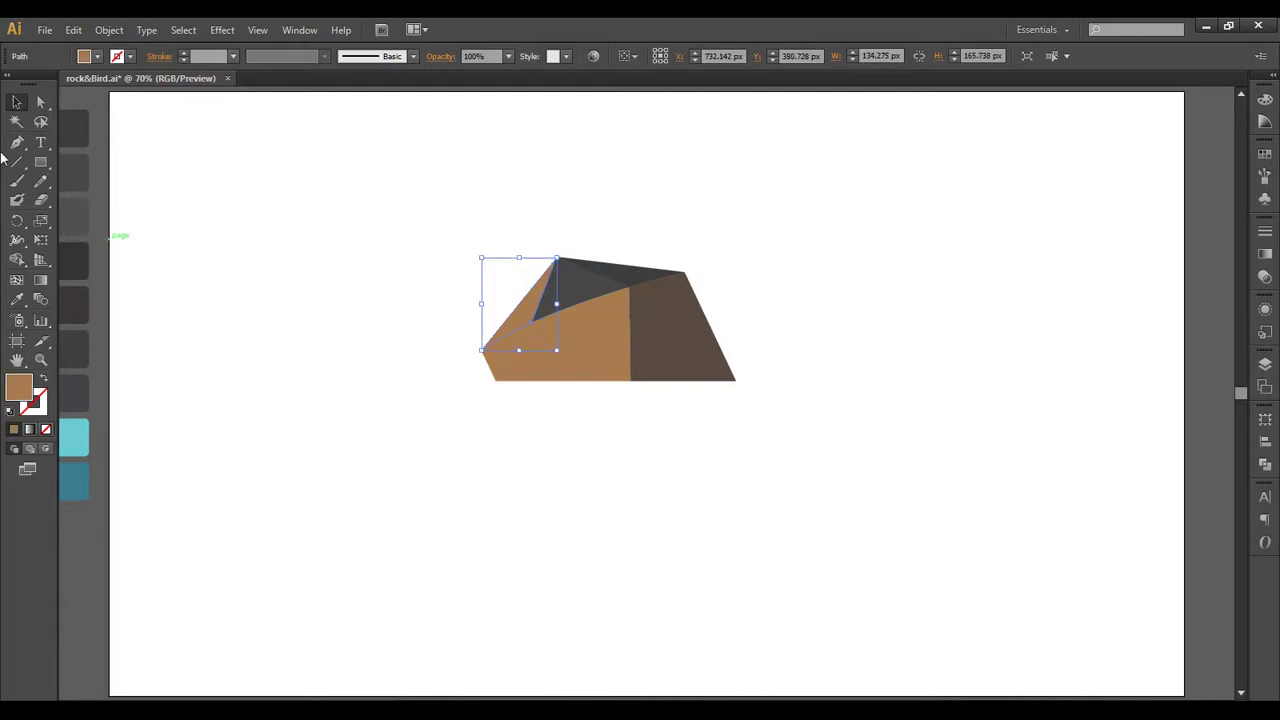
left_click(17, 299)
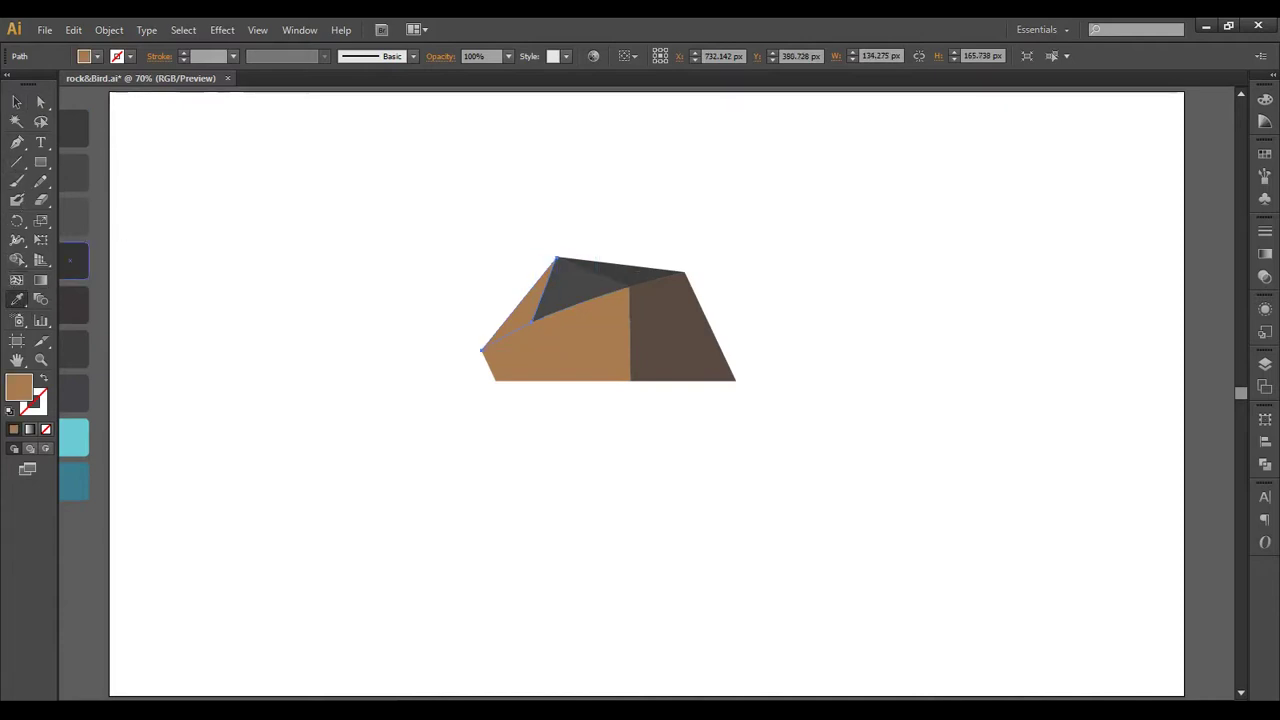
left_click(600, 280)
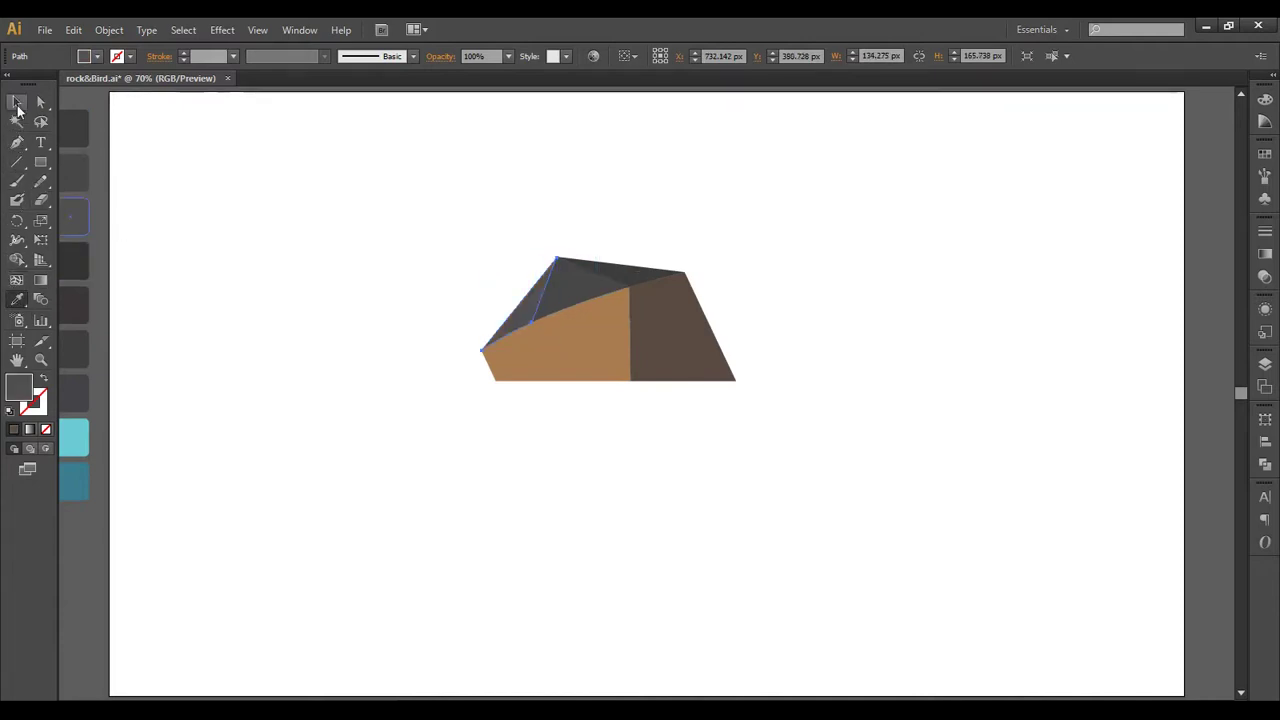
left_click(17, 101)
key("ctrl+shift+a")
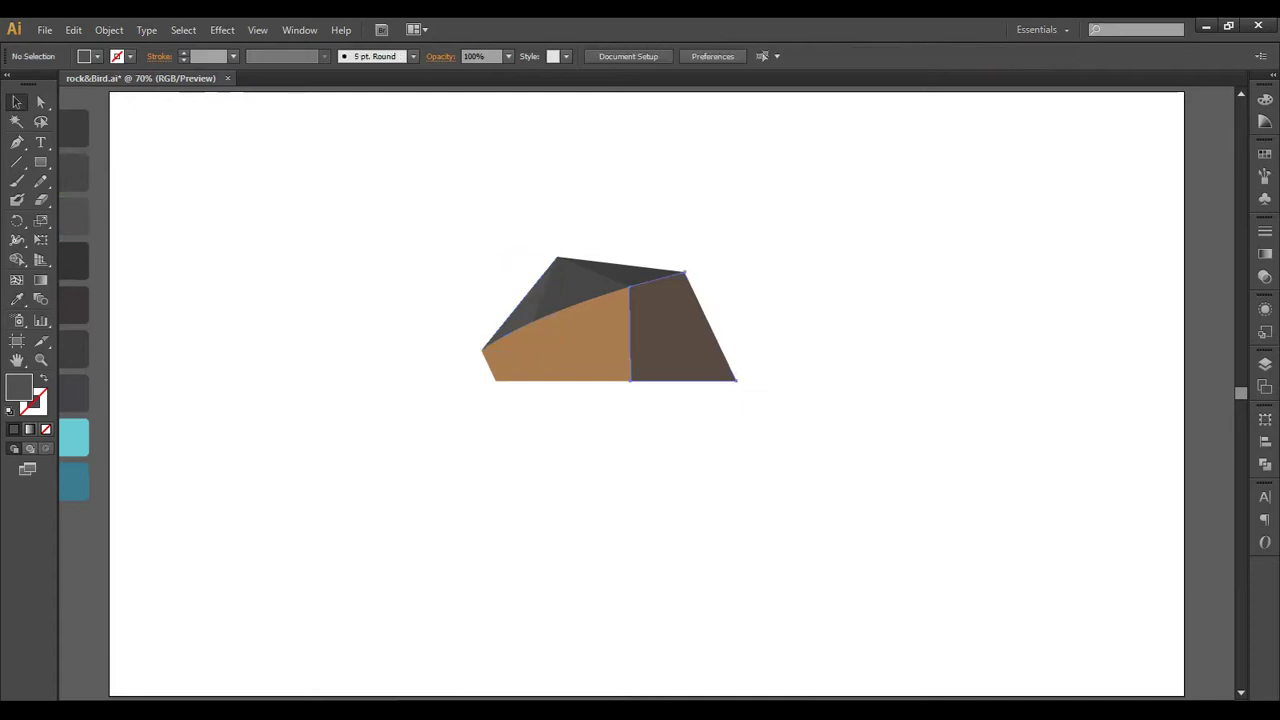
left_click(684, 273)
Step: Zoom in on the rock's brown right piece and clear the selection
scroll(659, 275, "up", 1)
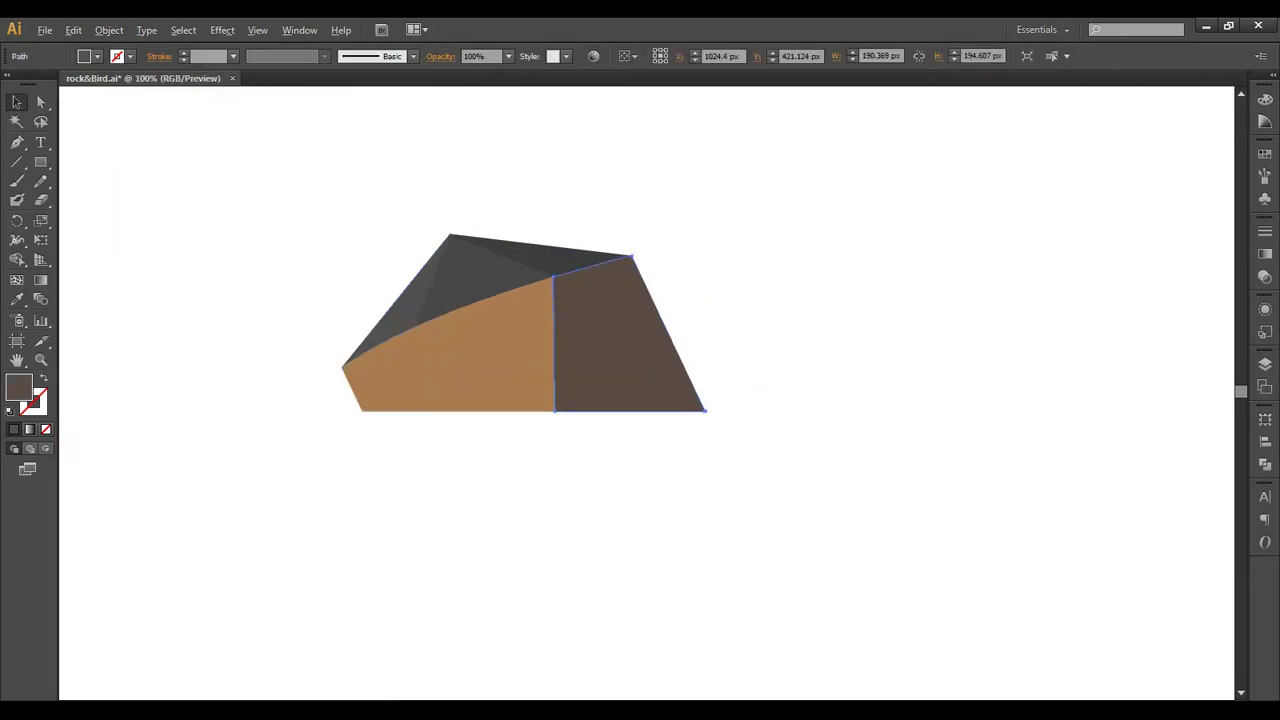
scroll(659, 275, "up", 1)
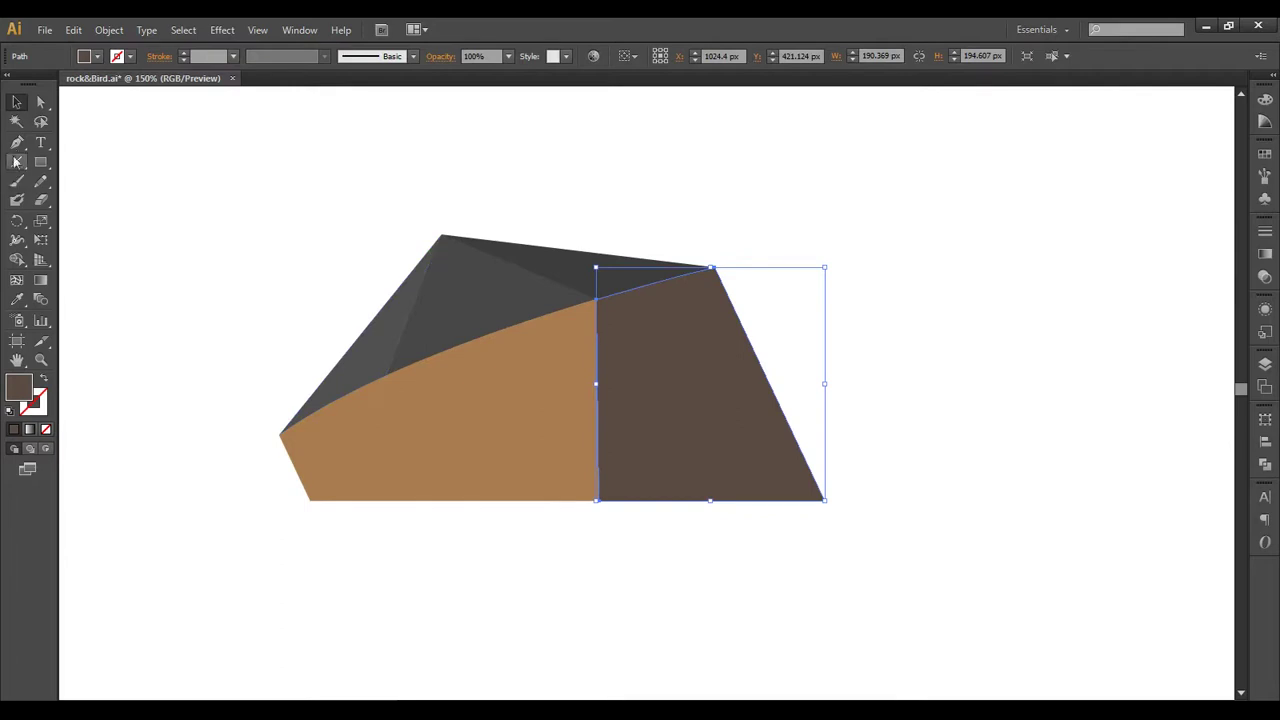
left_click(17, 142)
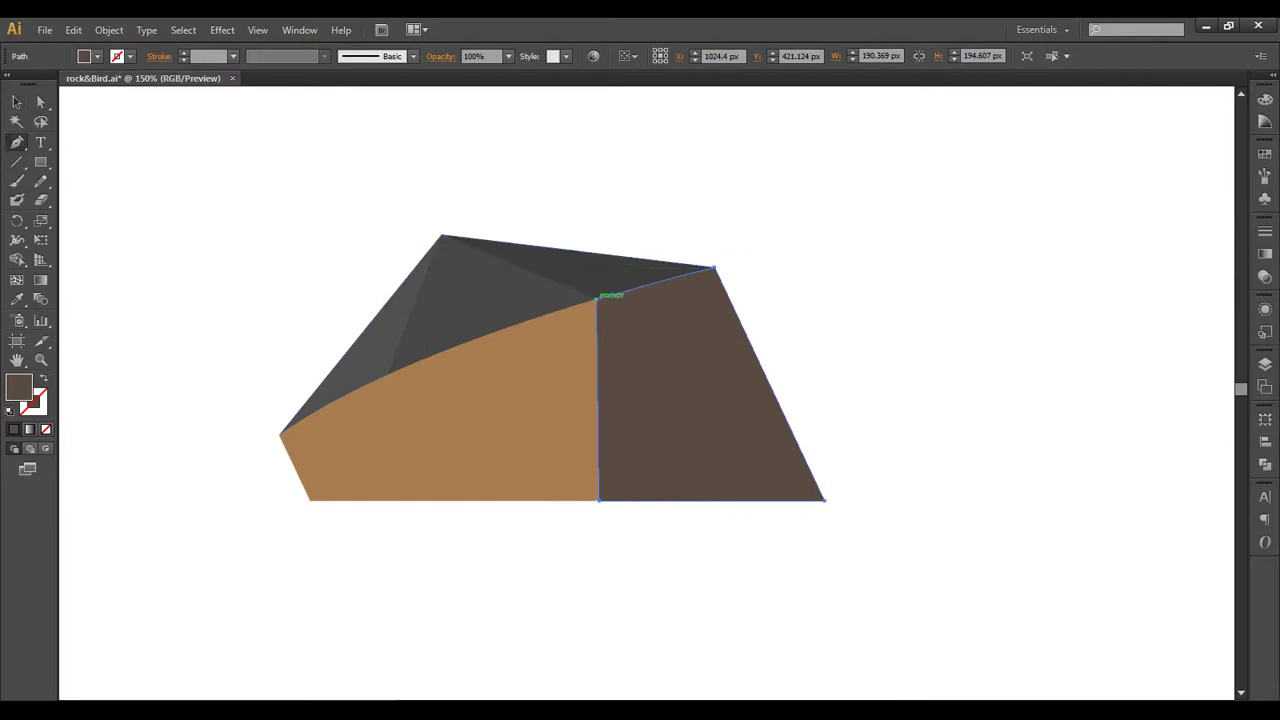
scroll(597, 297, "up", 1)
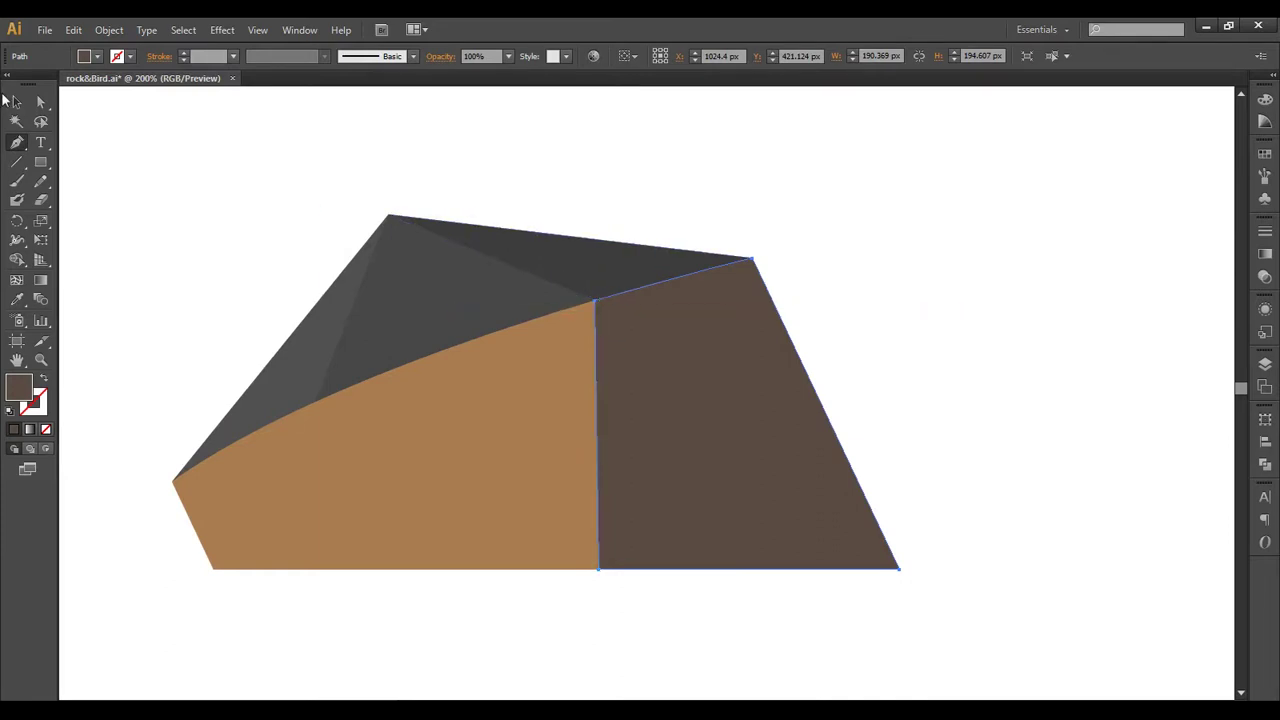
left_click(16, 101)
key("ctrl+shift+a")
Step: Divide the brown piece along a diagonal from its upper inner corner to bottom-right corner
left_click(16, 142)
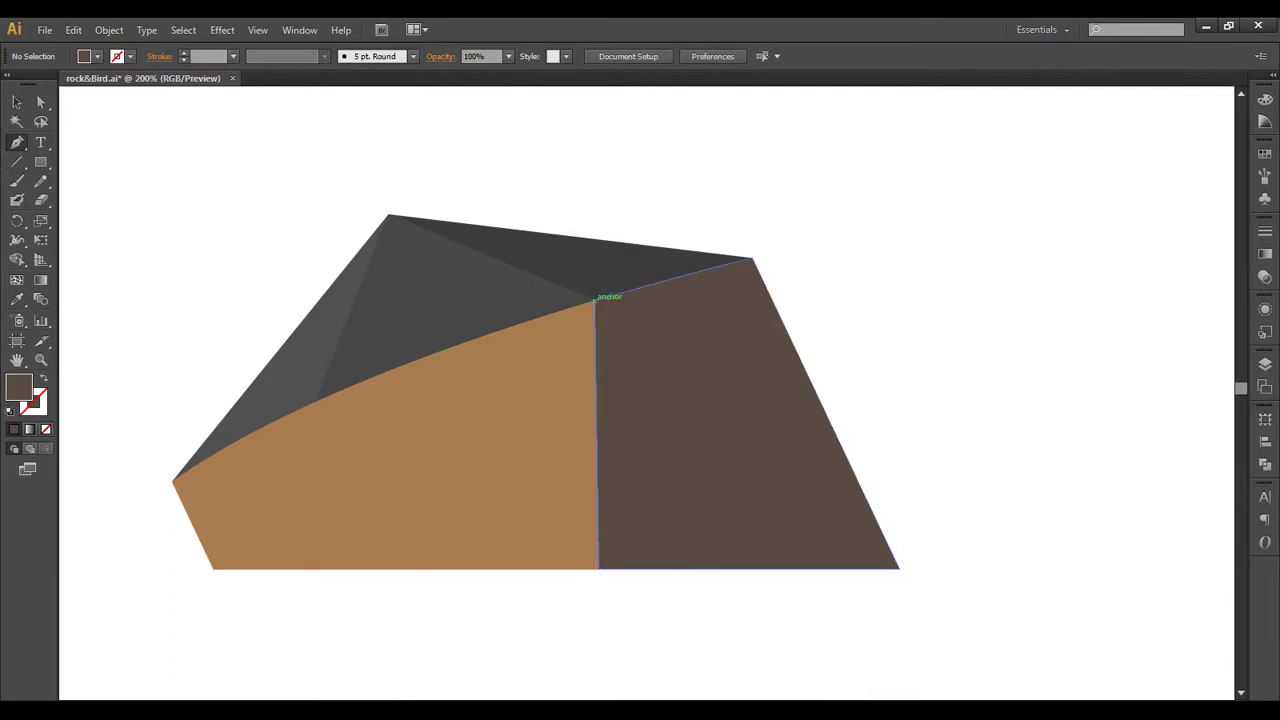
left_click(596, 298)
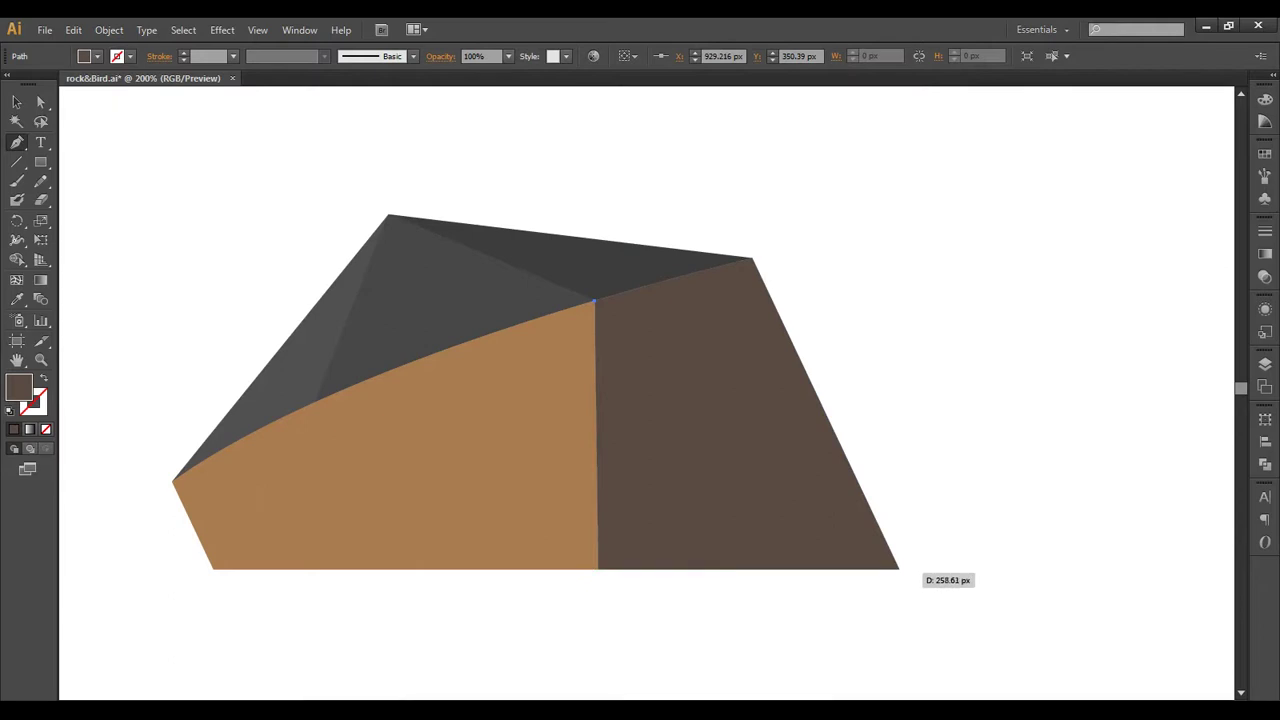
left_click(898, 567)
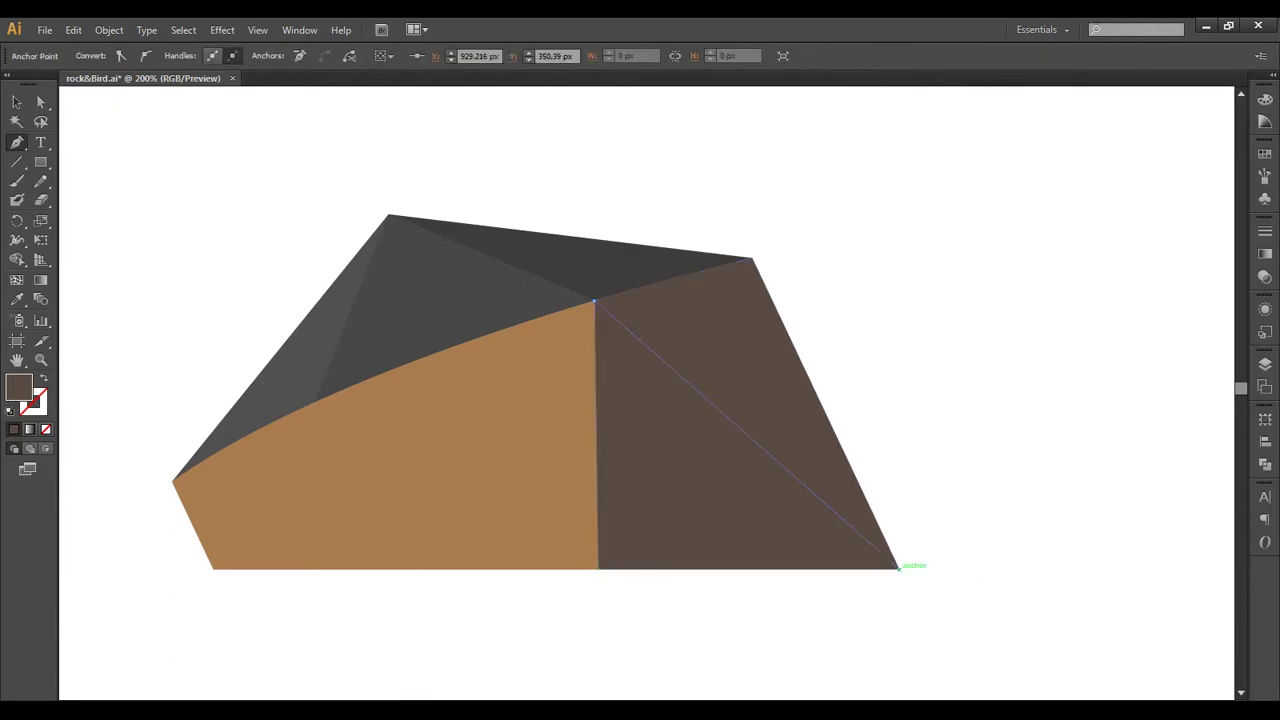
key("v")
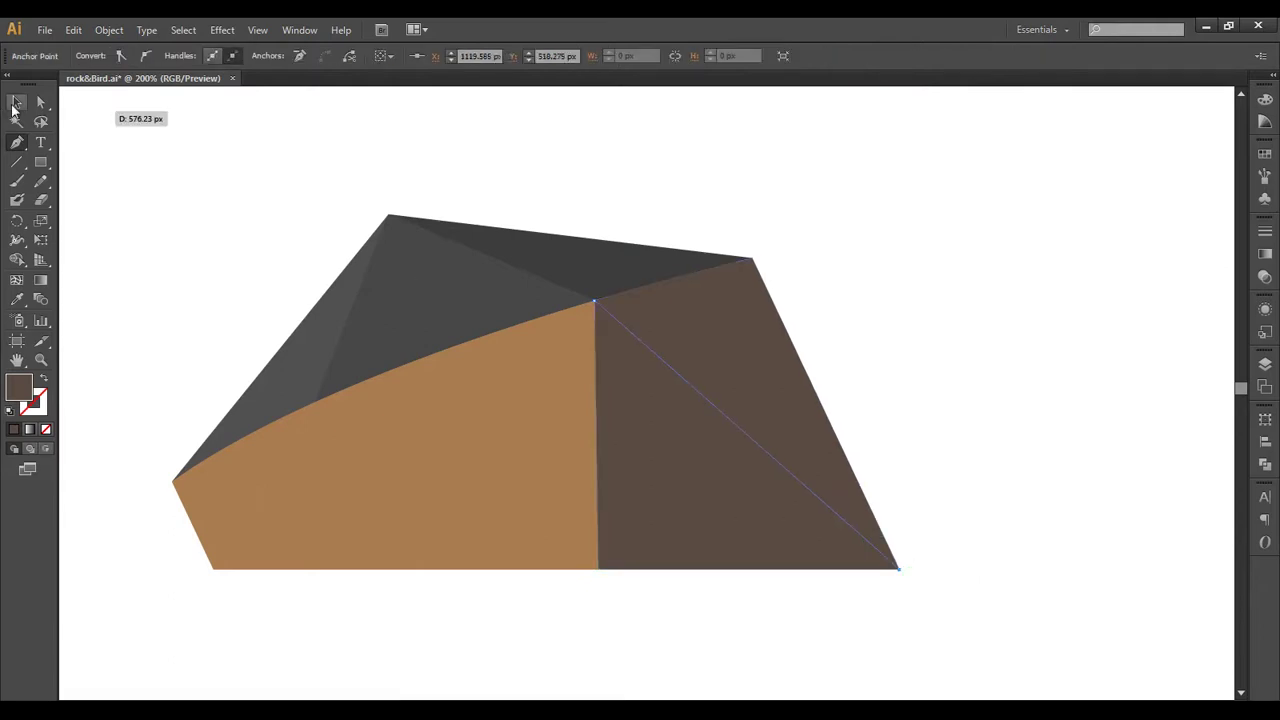
left_click(73, 29)
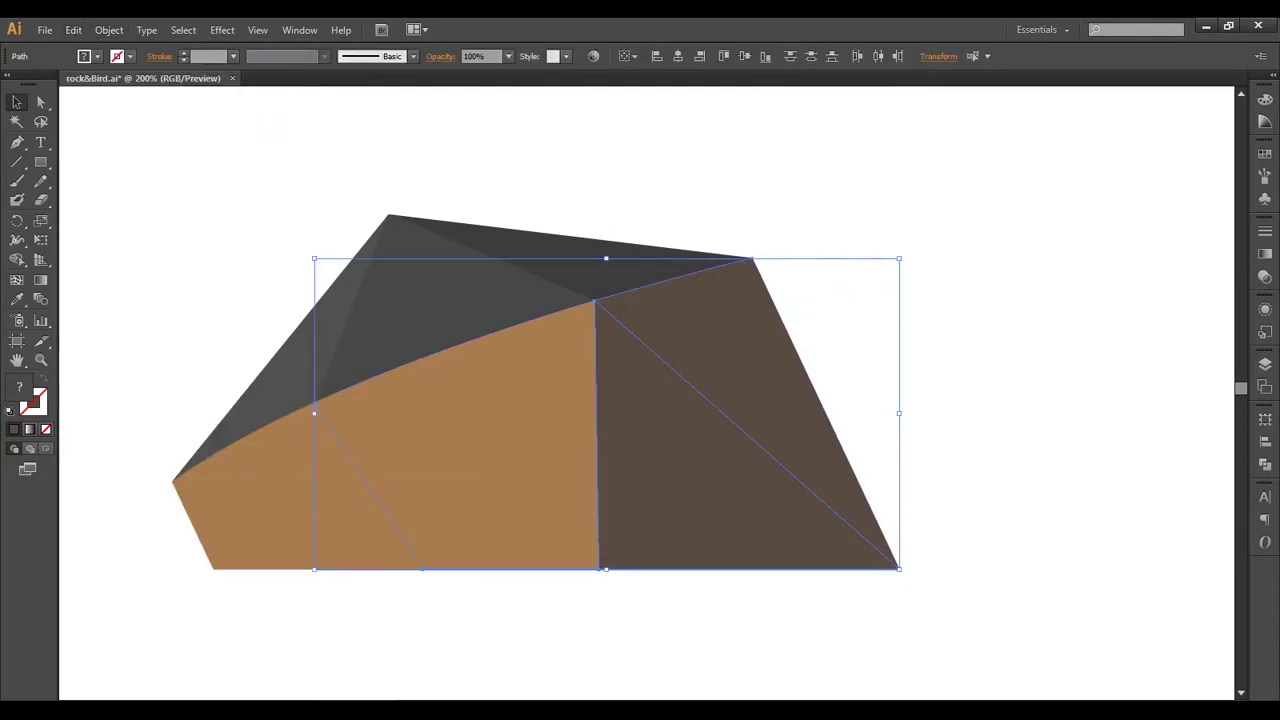
key("ctrl+shift+a")
left_click(760, 440)
key("ctrl+shift+b")
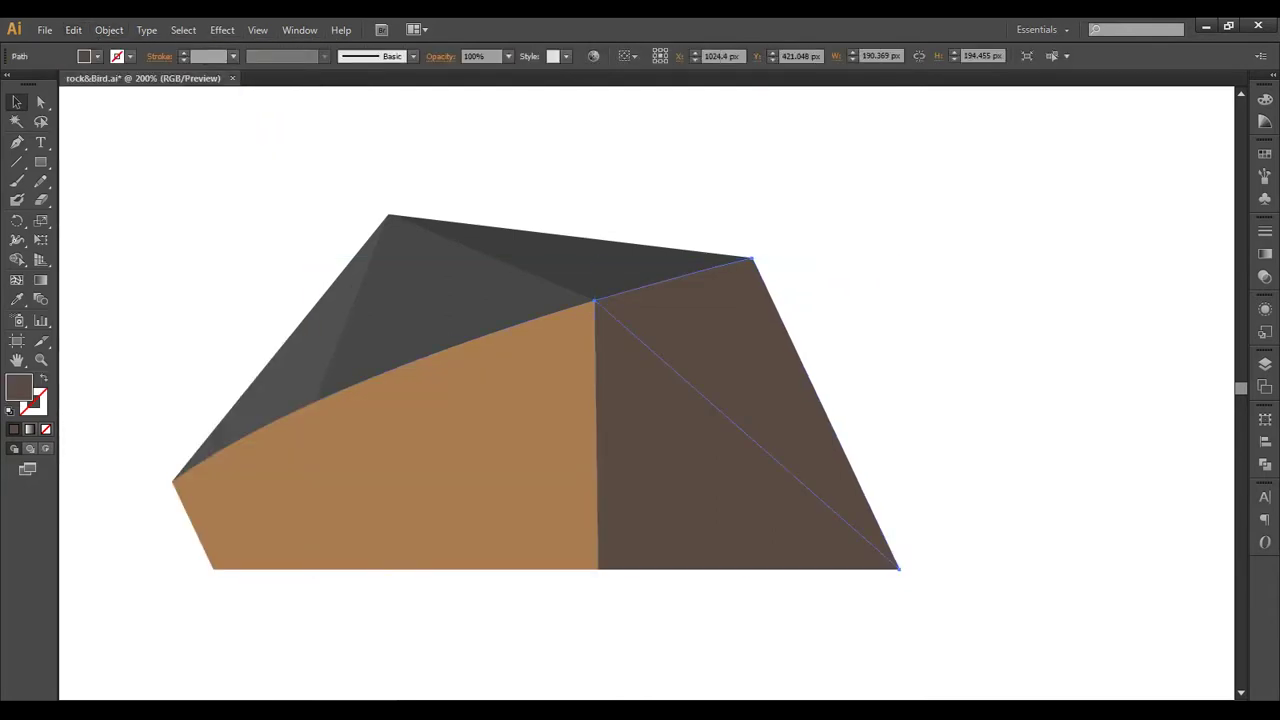
key("ctrl+minus")
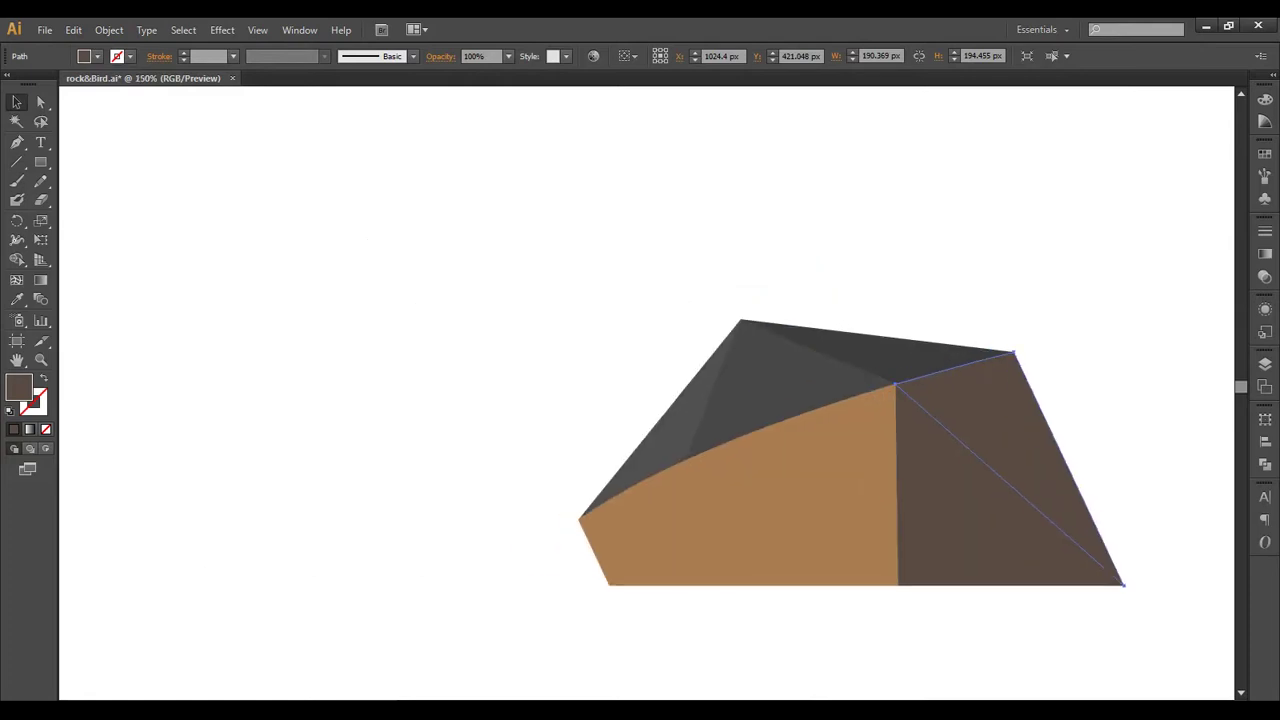
key("ctrl+0")
key("ctrl+shift+b")
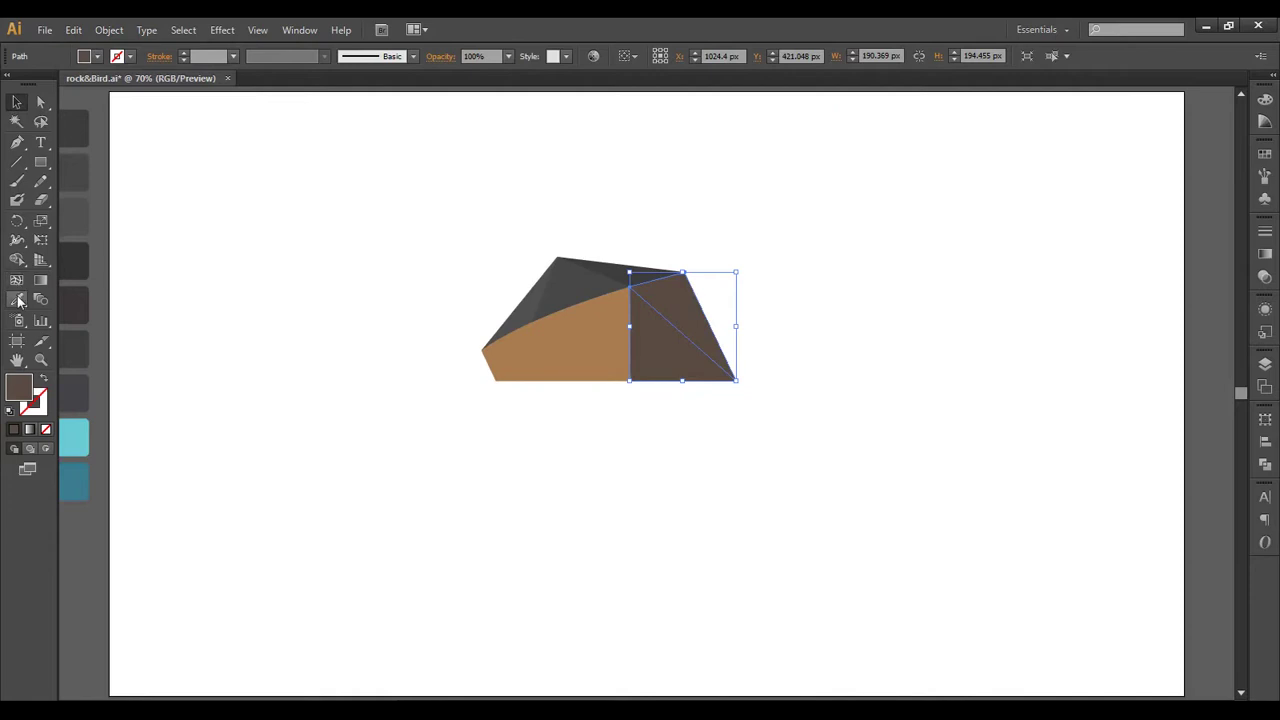
left_click(18, 302)
left_click(70, 261)
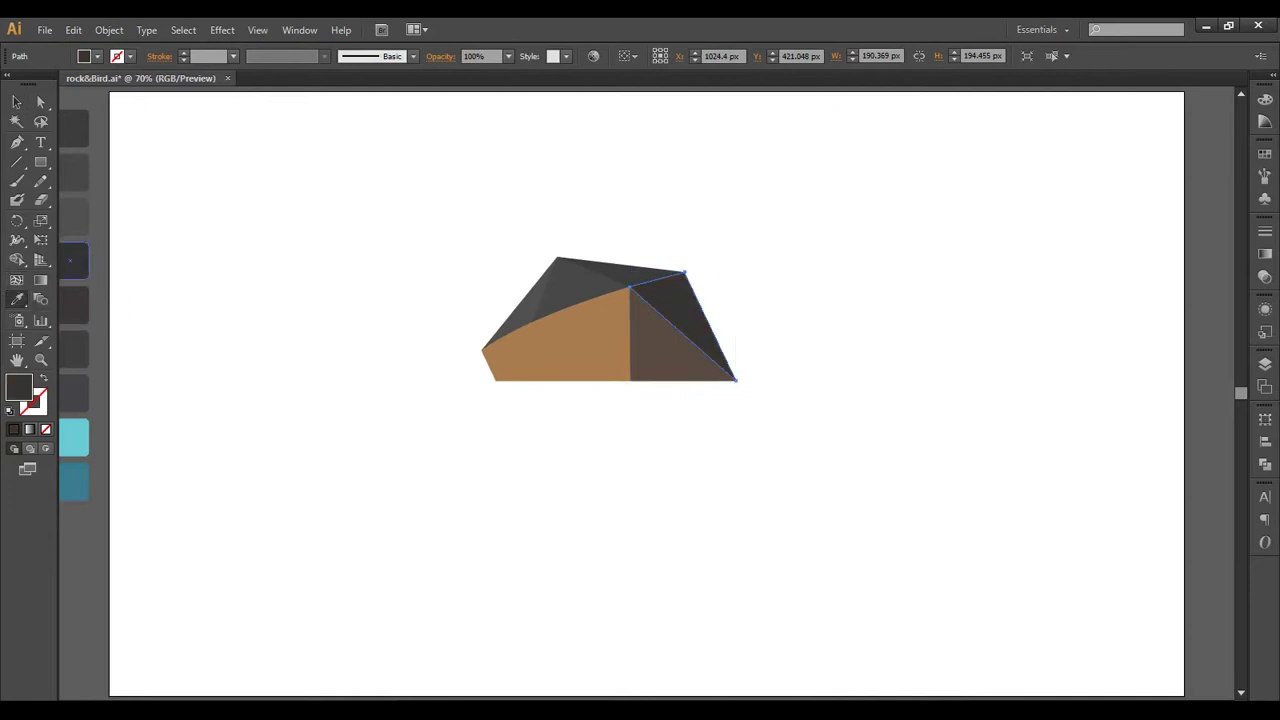
left_click(17, 104)
key("ctrl+shift+a")
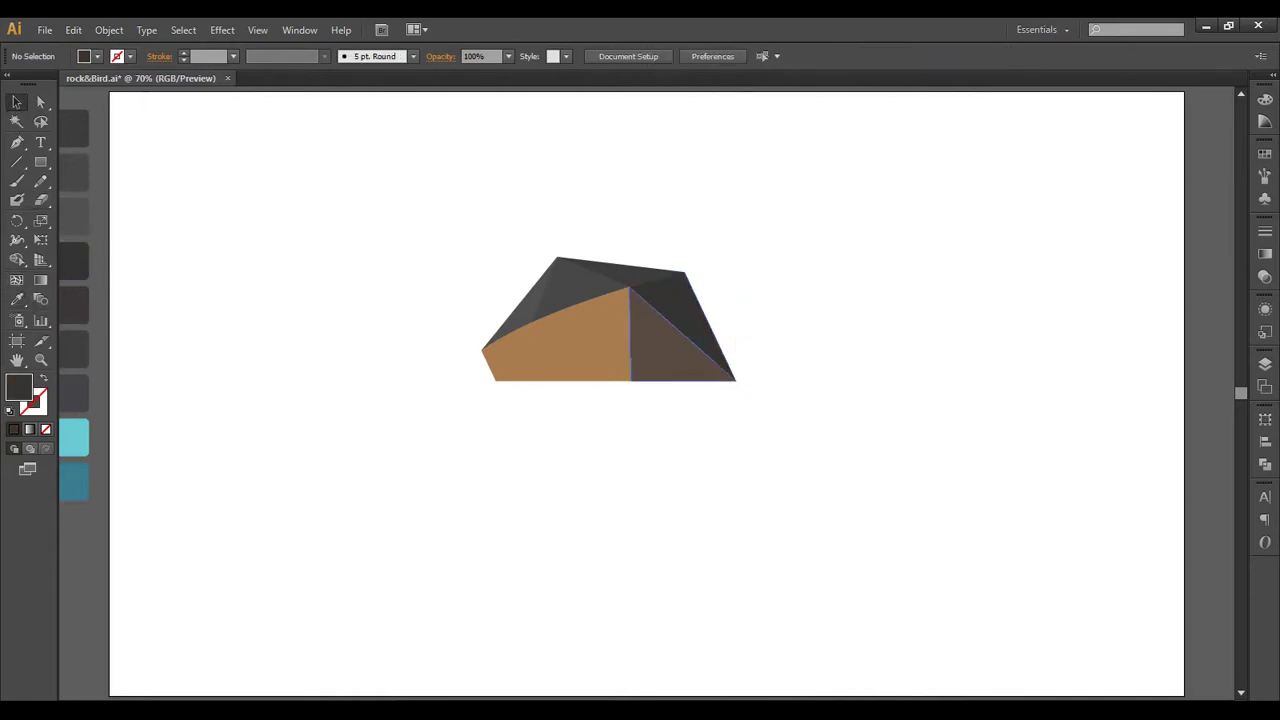
left_click(675, 340)
left_click(16, 302)
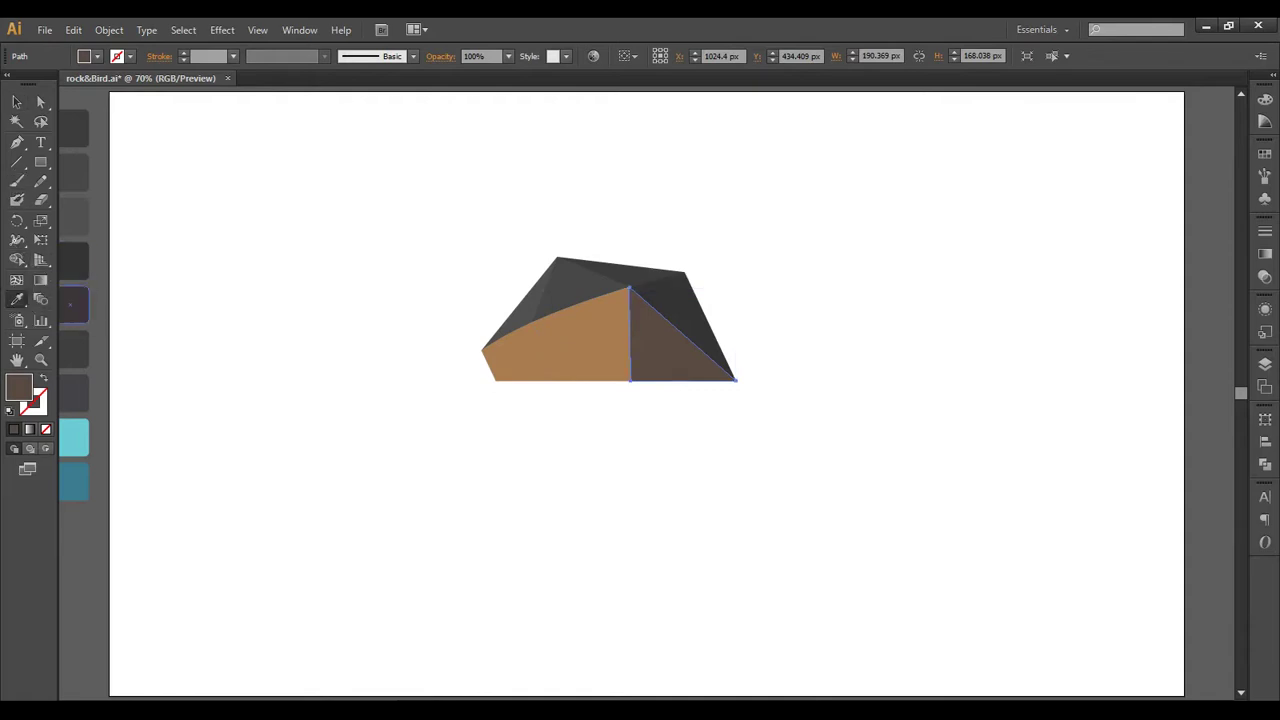
left_click(73, 261)
left_click(15, 103)
key("ctrl+shift+a")
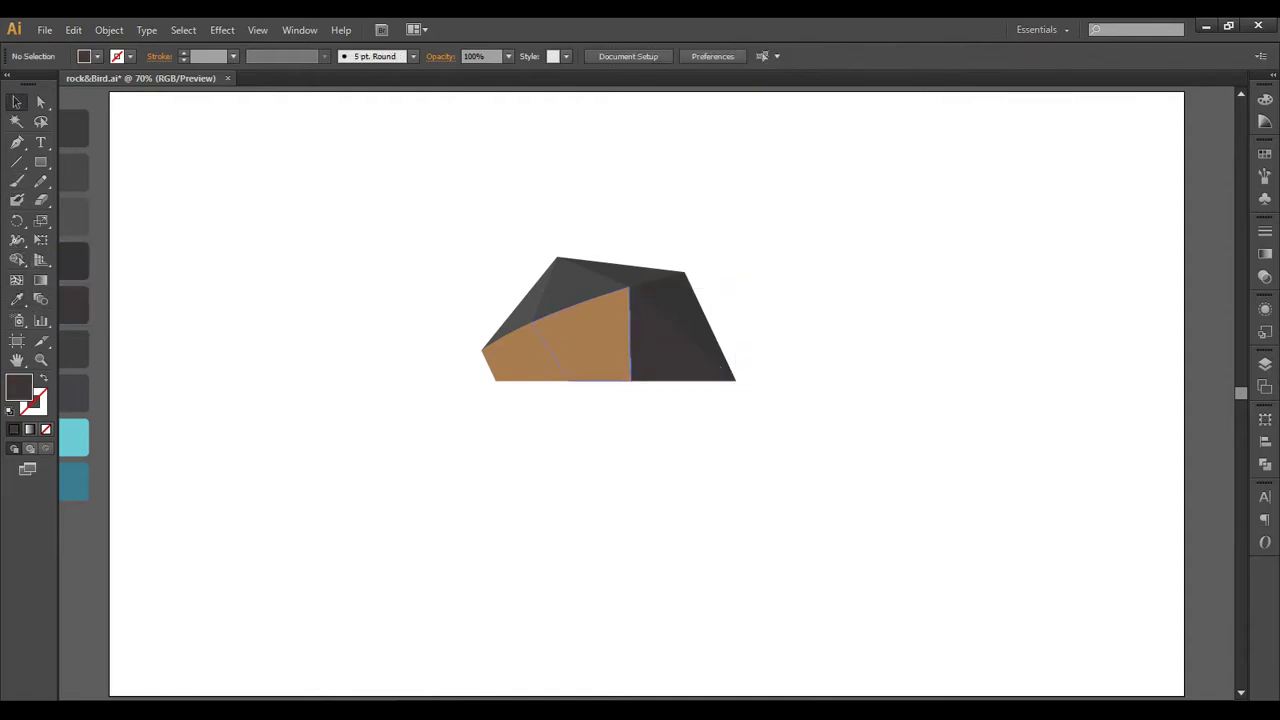
left_click(575, 345)
left_click(16, 302)
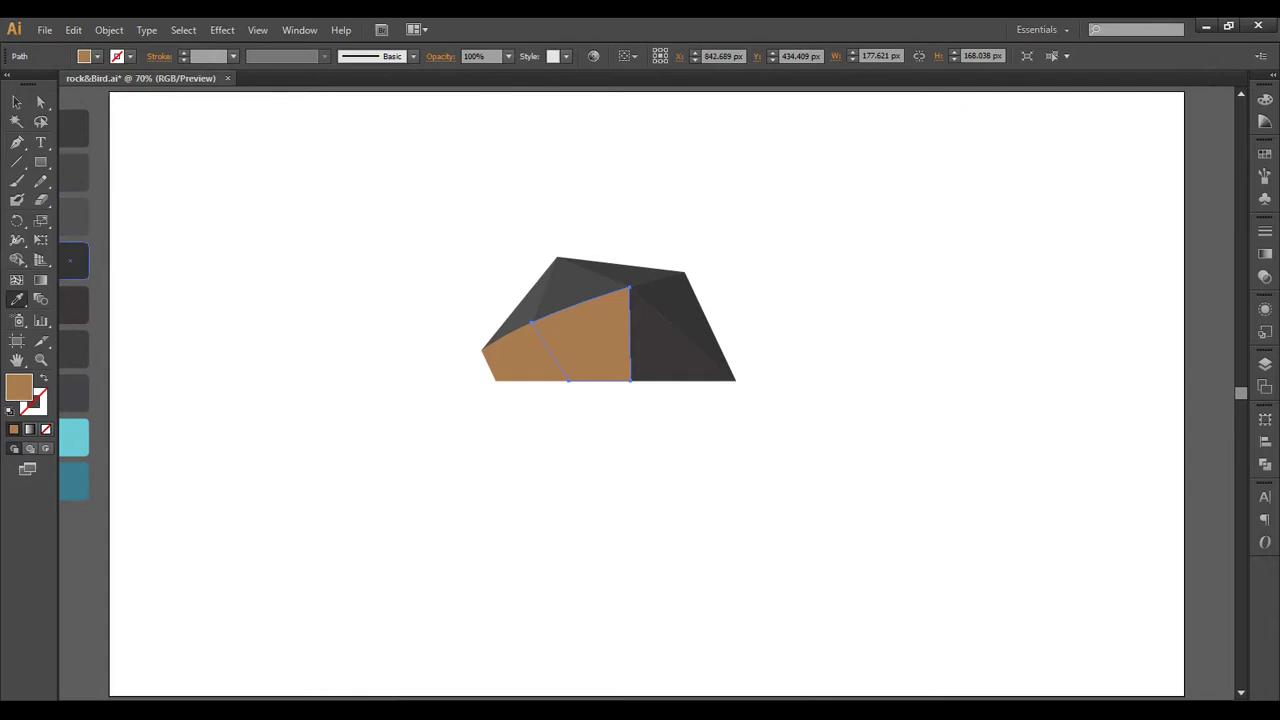
left_click(70, 349)
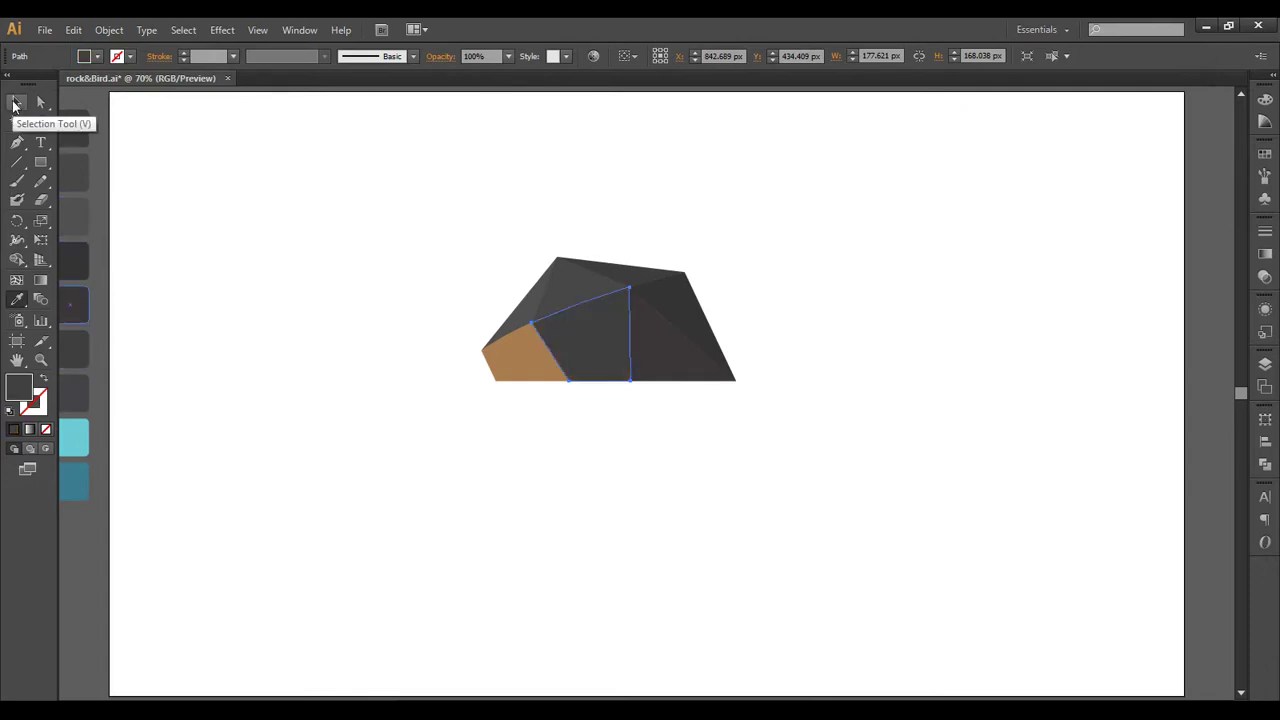
left_click(15, 103)
key("ctrl+shift+a")
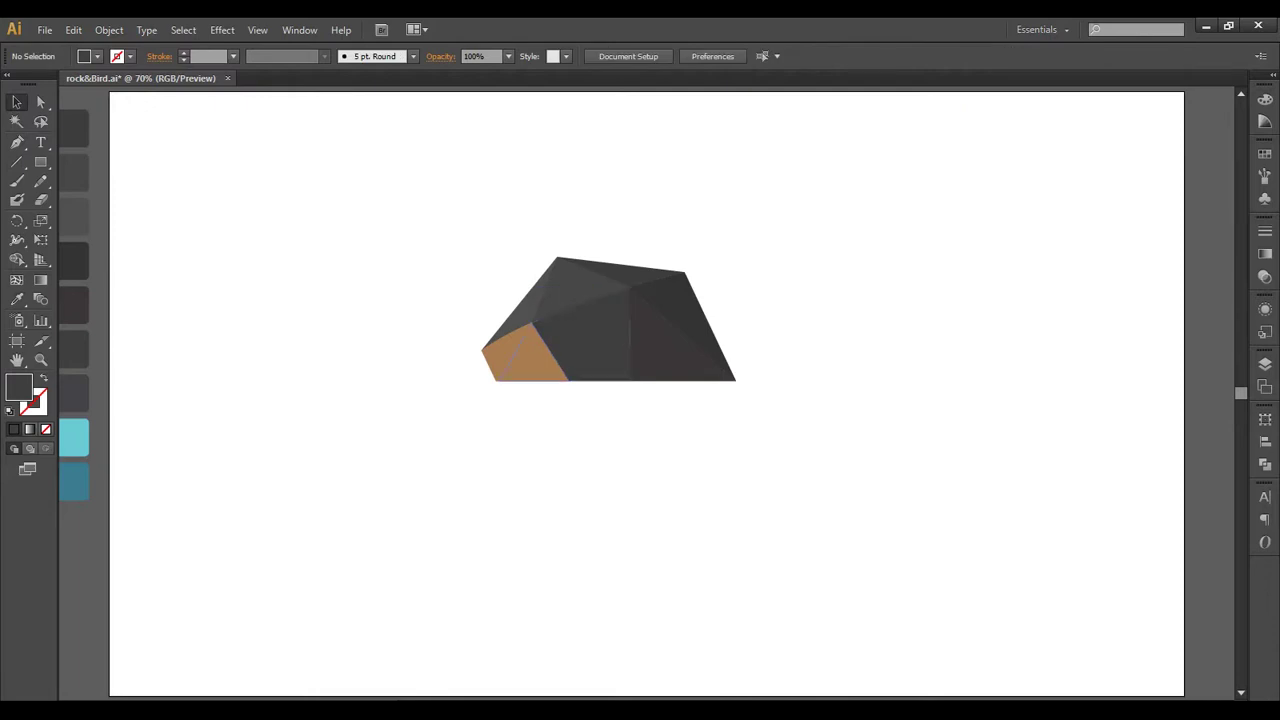
key("ctrl+z")
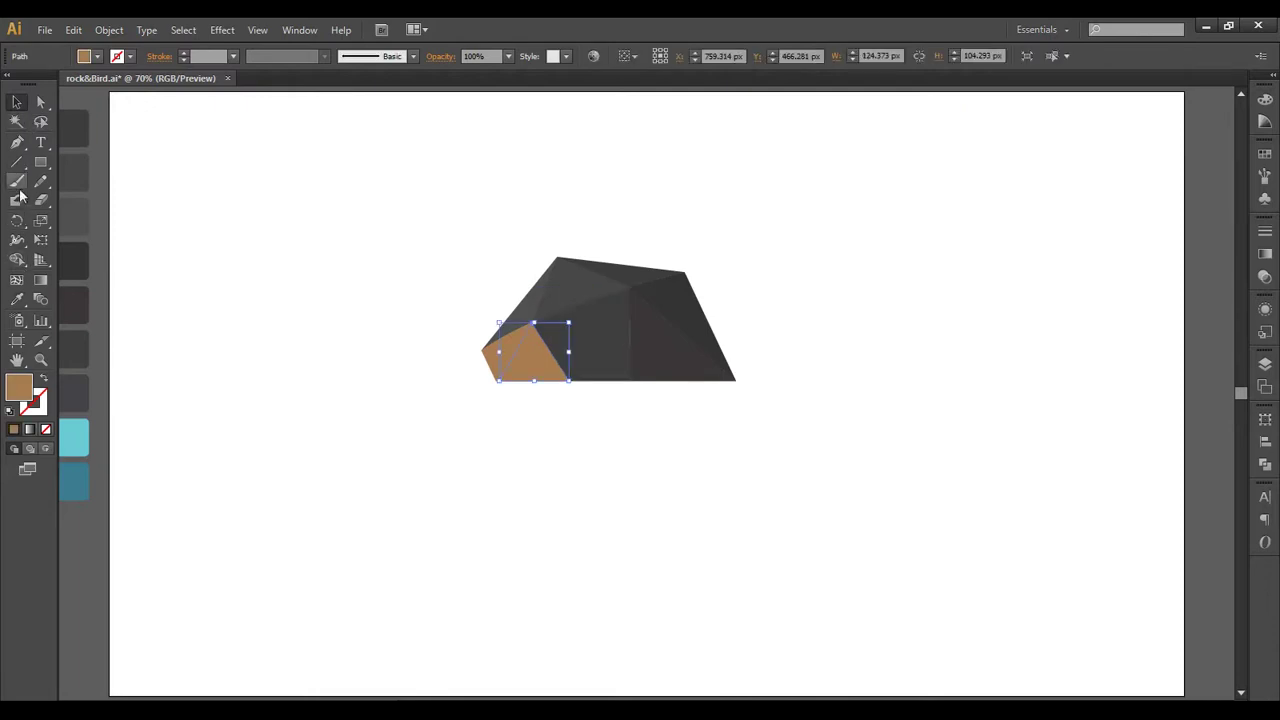
left_click(15, 298)
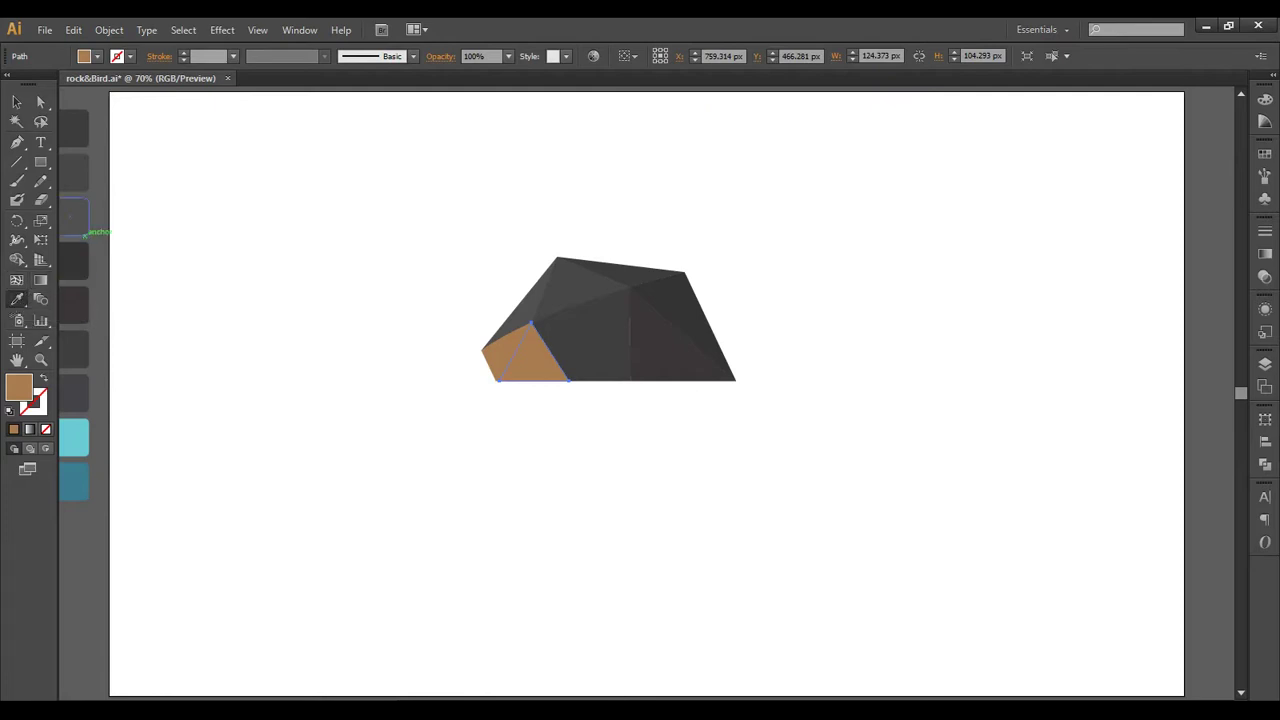
left_click(70, 394)
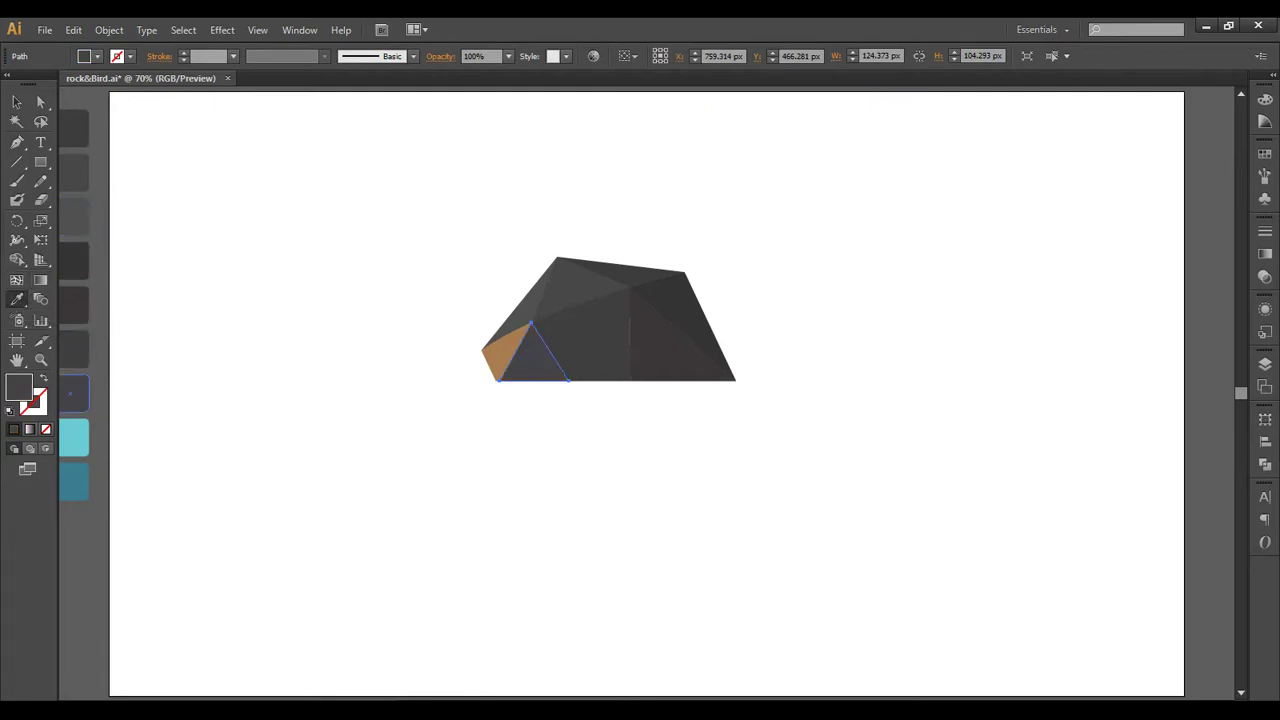
left_click(16, 102)
left_click(500, 395)
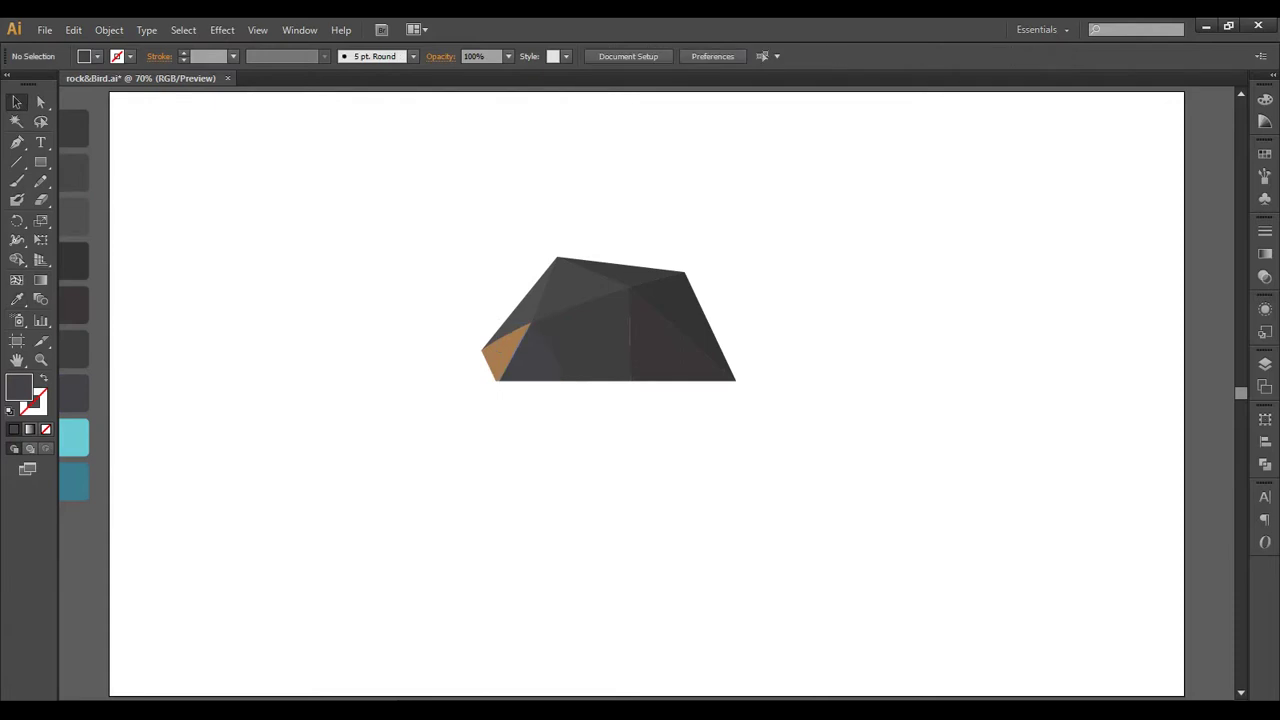
key("ctrl+plus")
key("ctrl+plus")
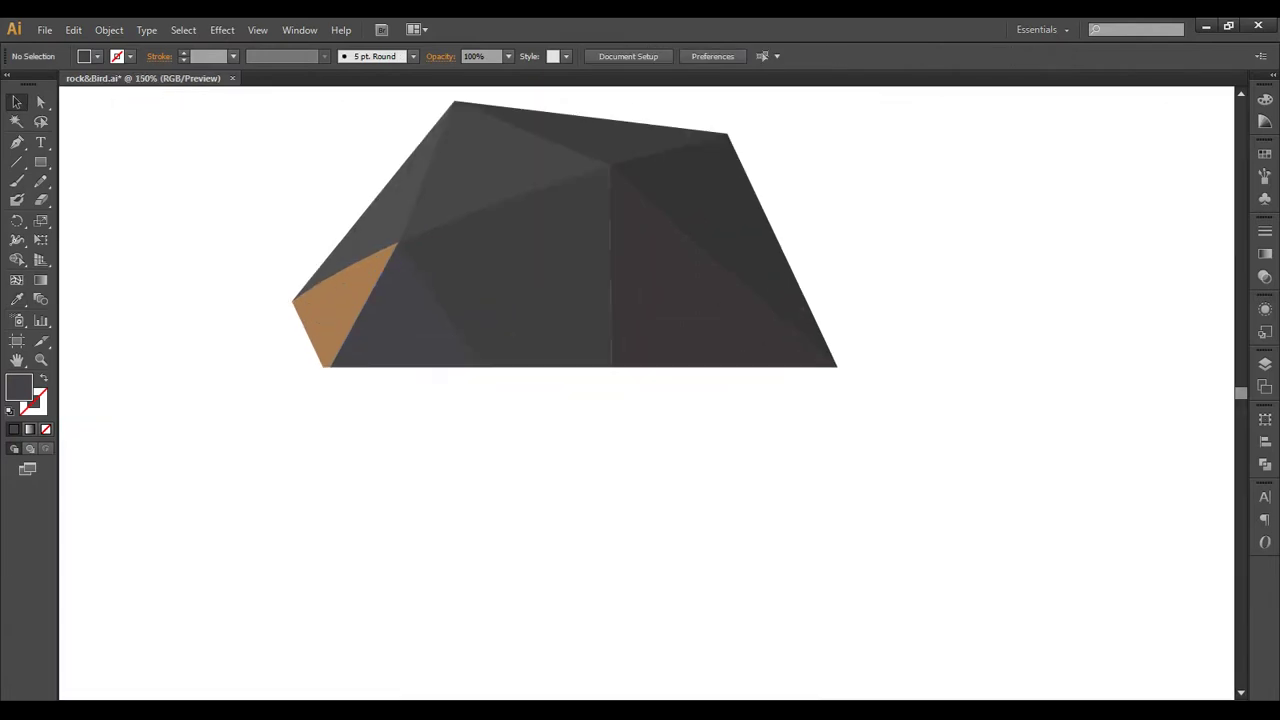
key("ctrl+plus")
left_click_drag(722, 356, 929, 582)
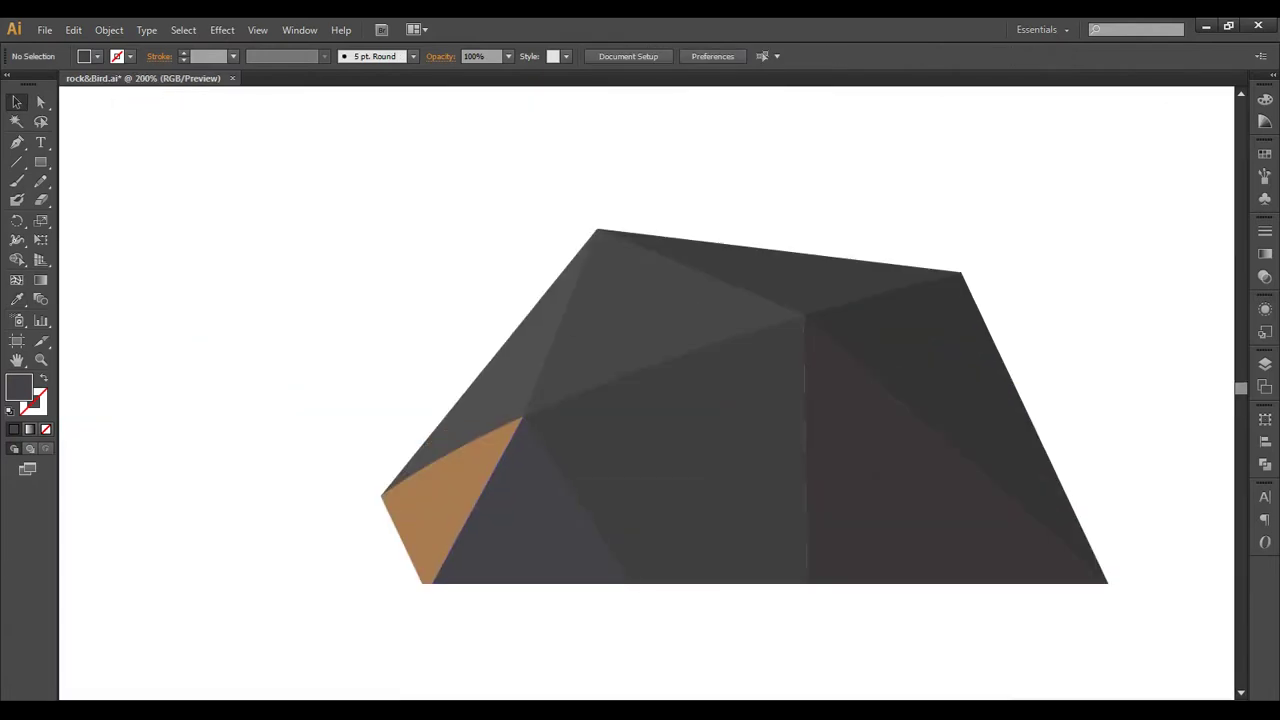
left_click(445, 500)
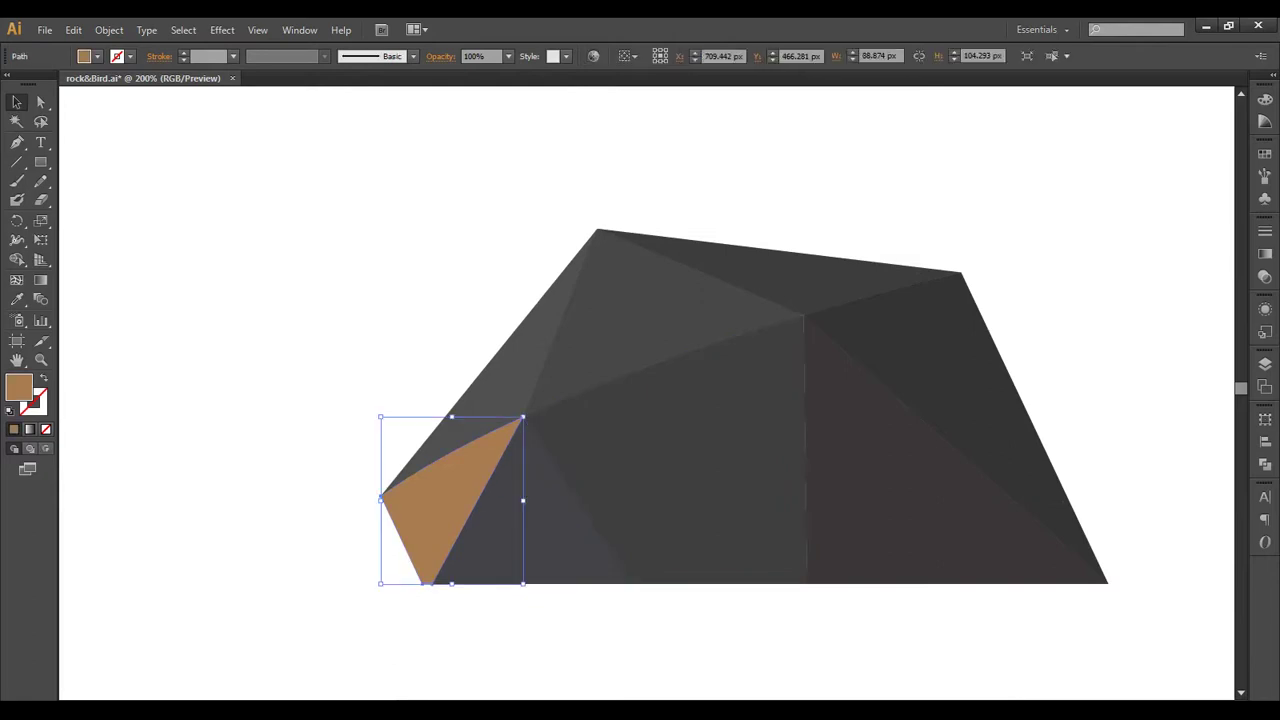
left_click(16, 299)
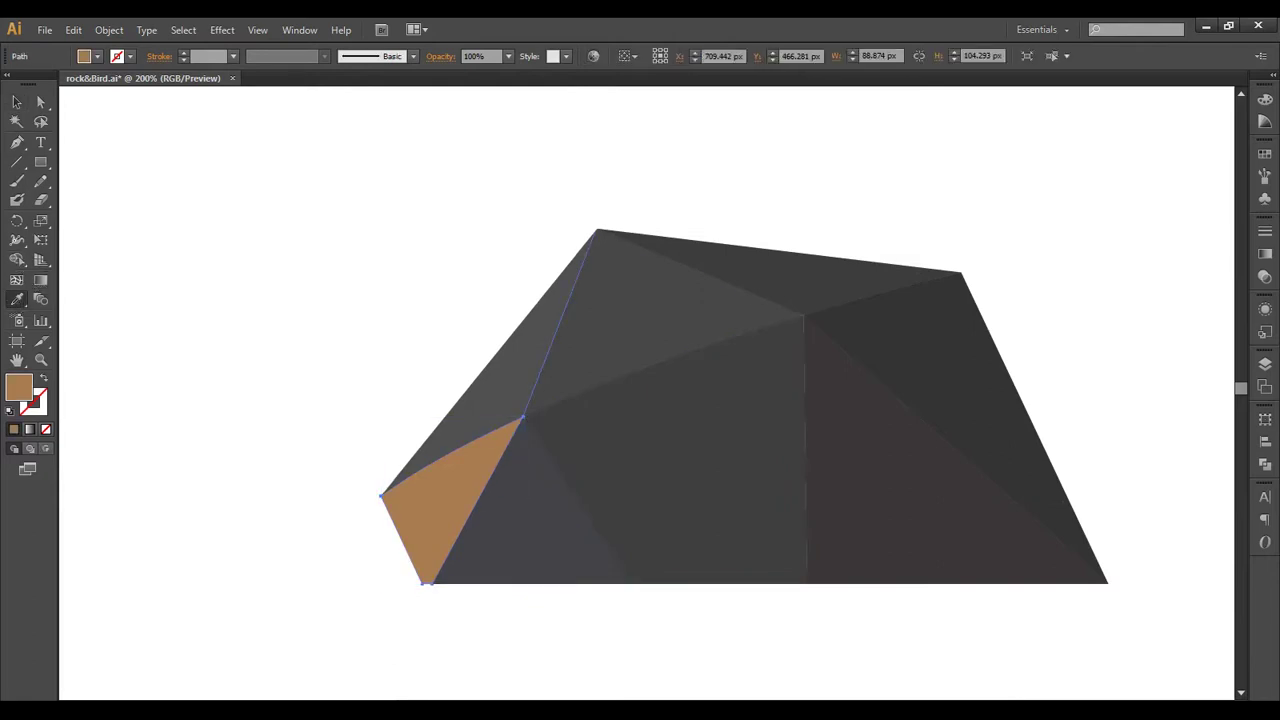
left_click(833, 305)
key("v")
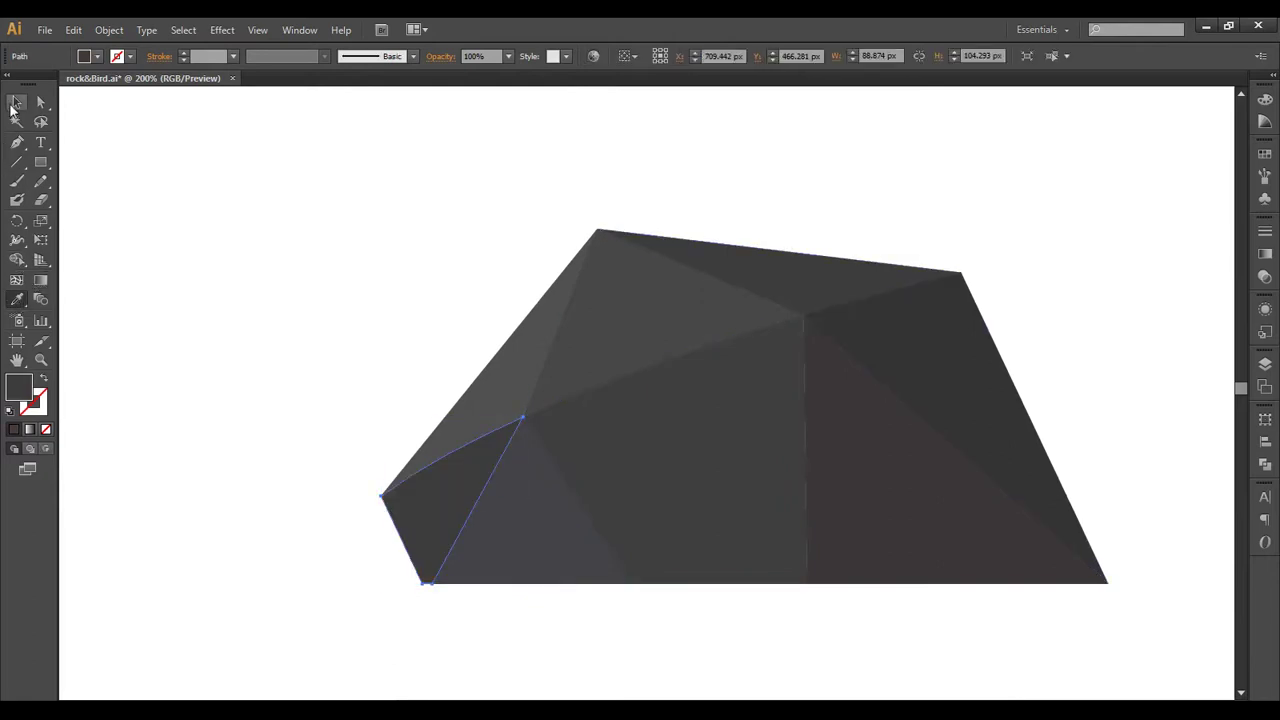
key("ctrl+shift+a")
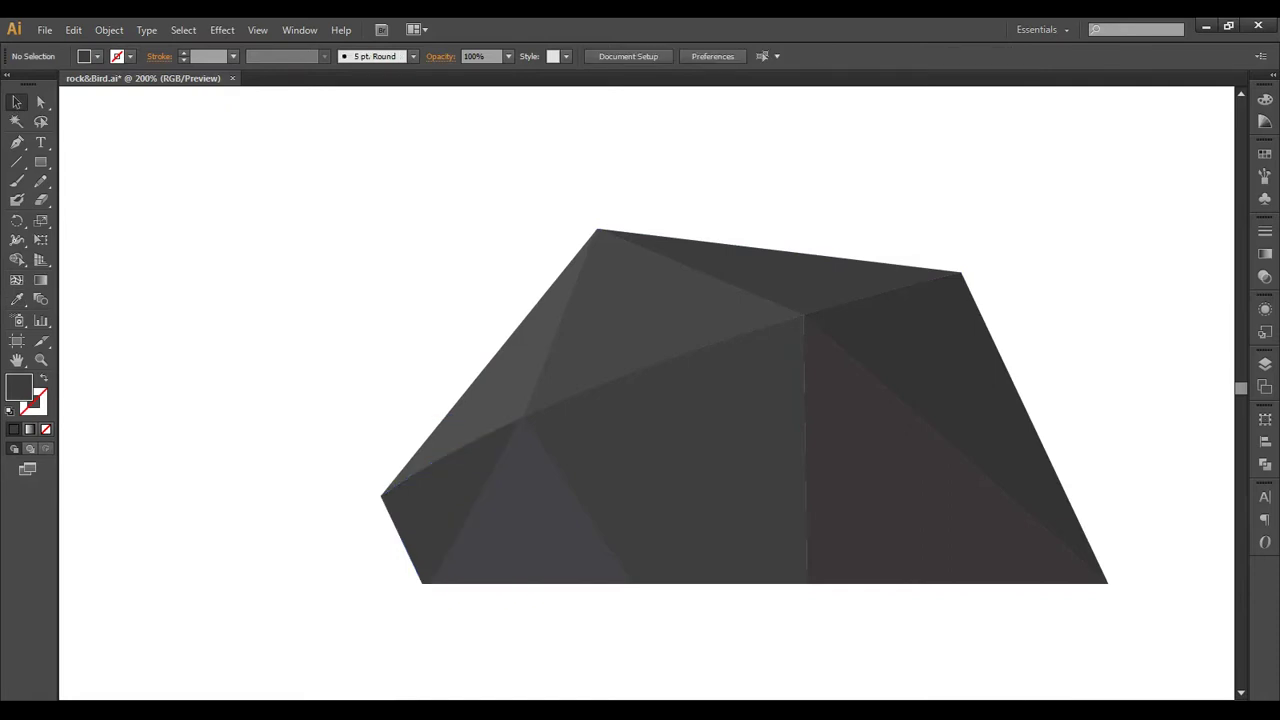
key("ctrl+plus")
key("ctrl+plus")
left_click_drag(830, 500, 463, 266)
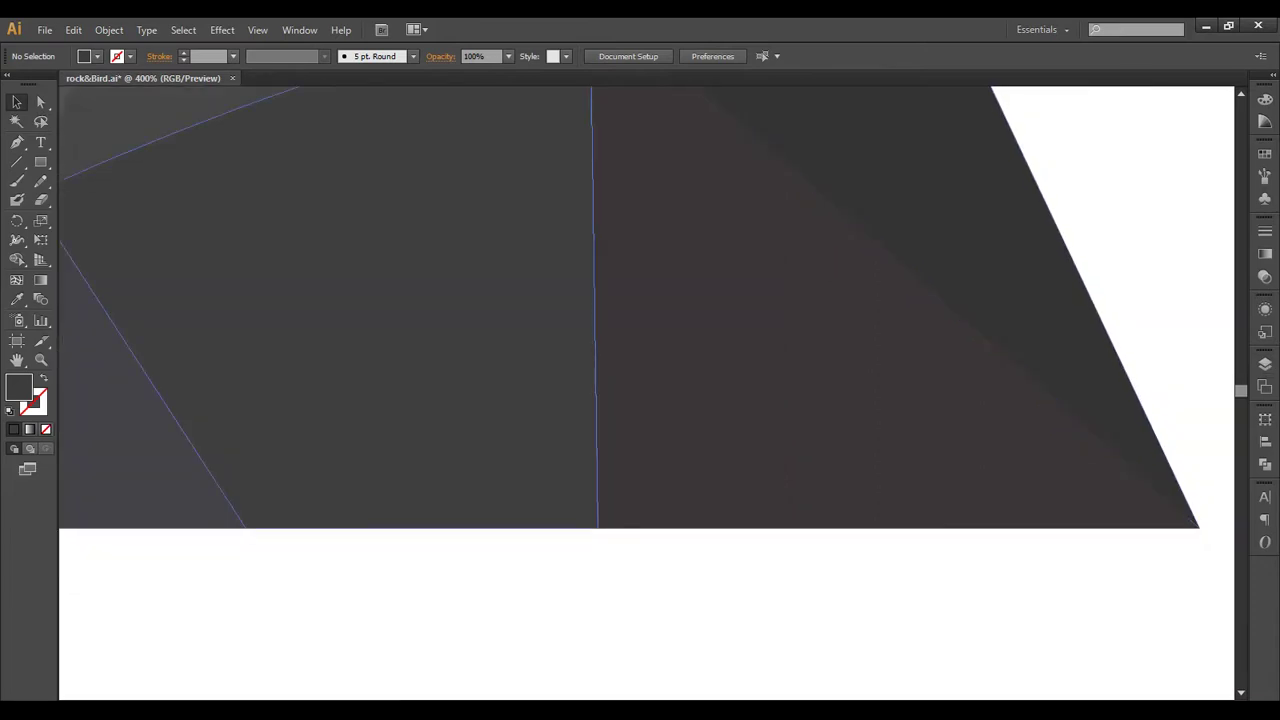
left_click(760, 400)
key("ctrl+shift+a")
key("ctrl+0")
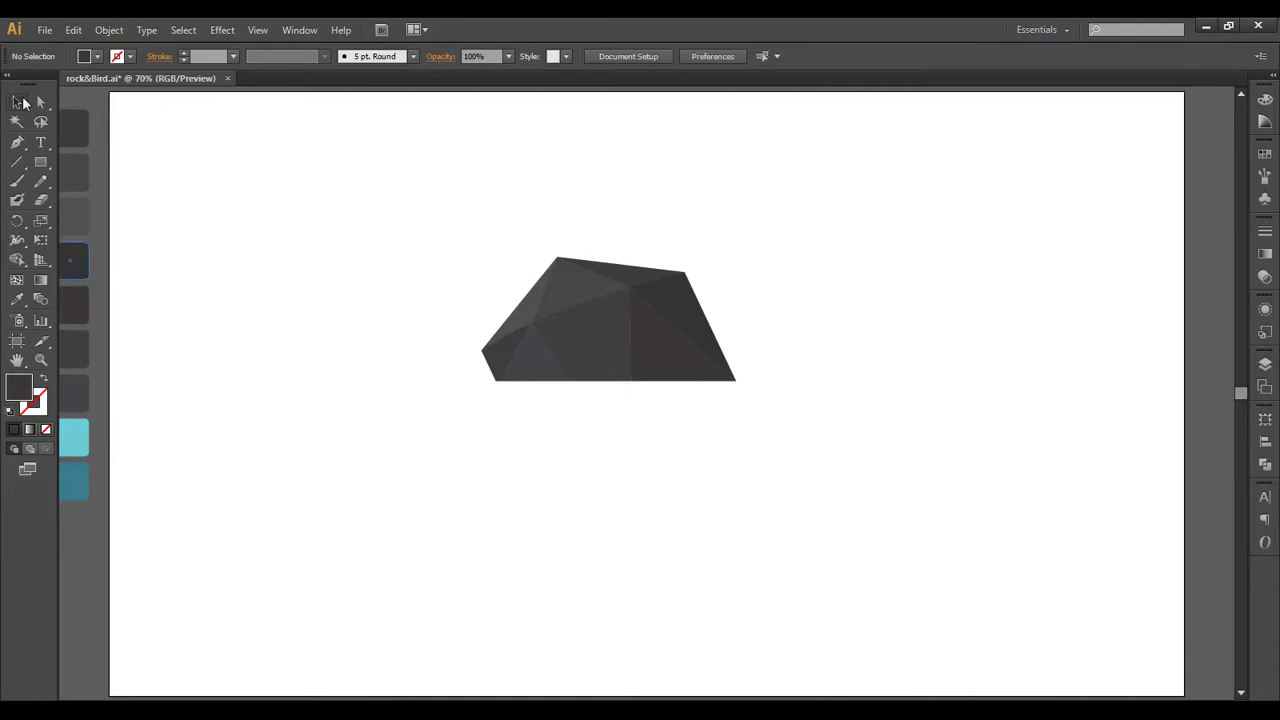
left_click(18, 102)
scroll(640, 380, "up", 2)
scroll(620, 340, "up", 2)
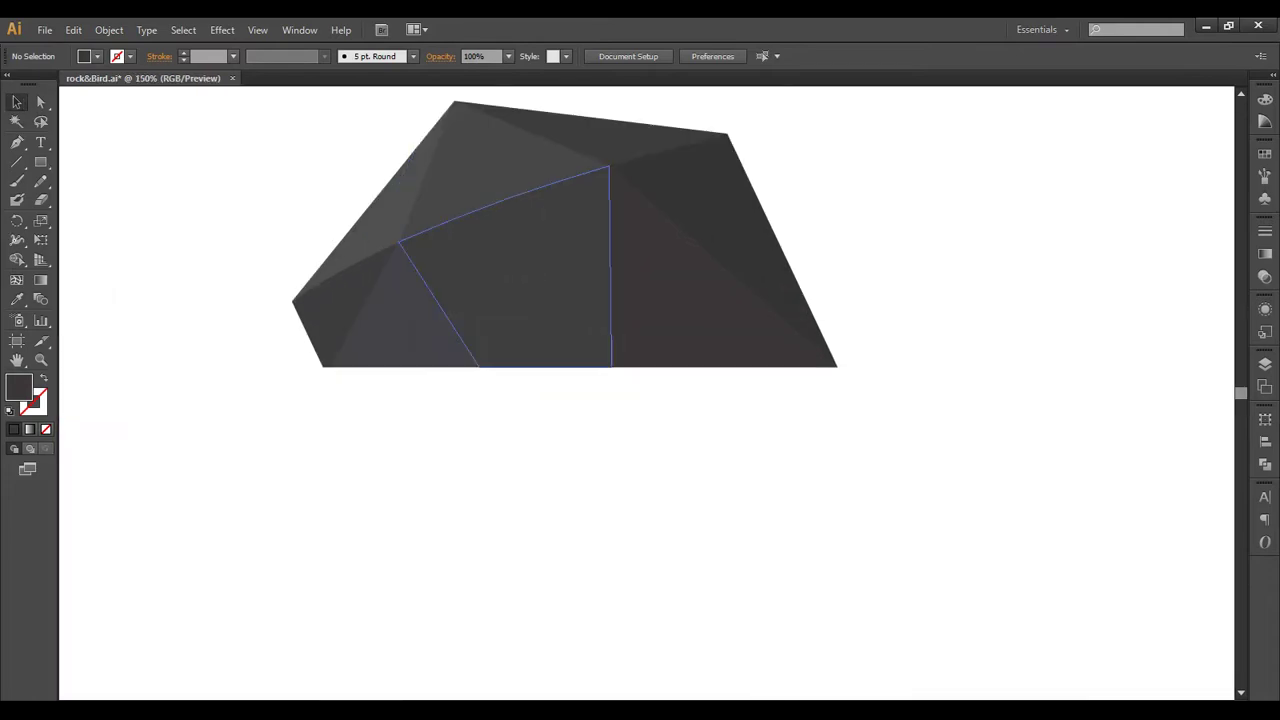
scroll(577, 249, "up", 2)
left_click_drag(577, 249, 958, 596)
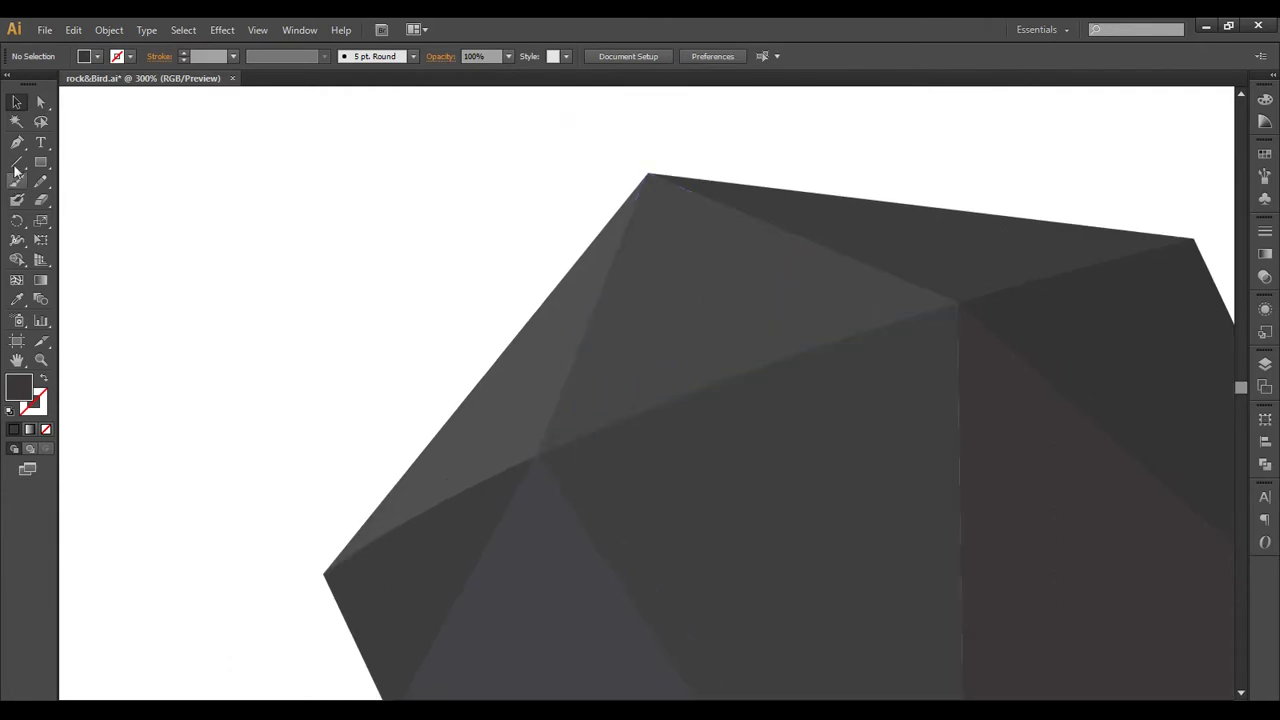
Step: Draw a short two-point segment at the left facet junction and stroke it light grey #DBDBDB
left_click(17, 142)
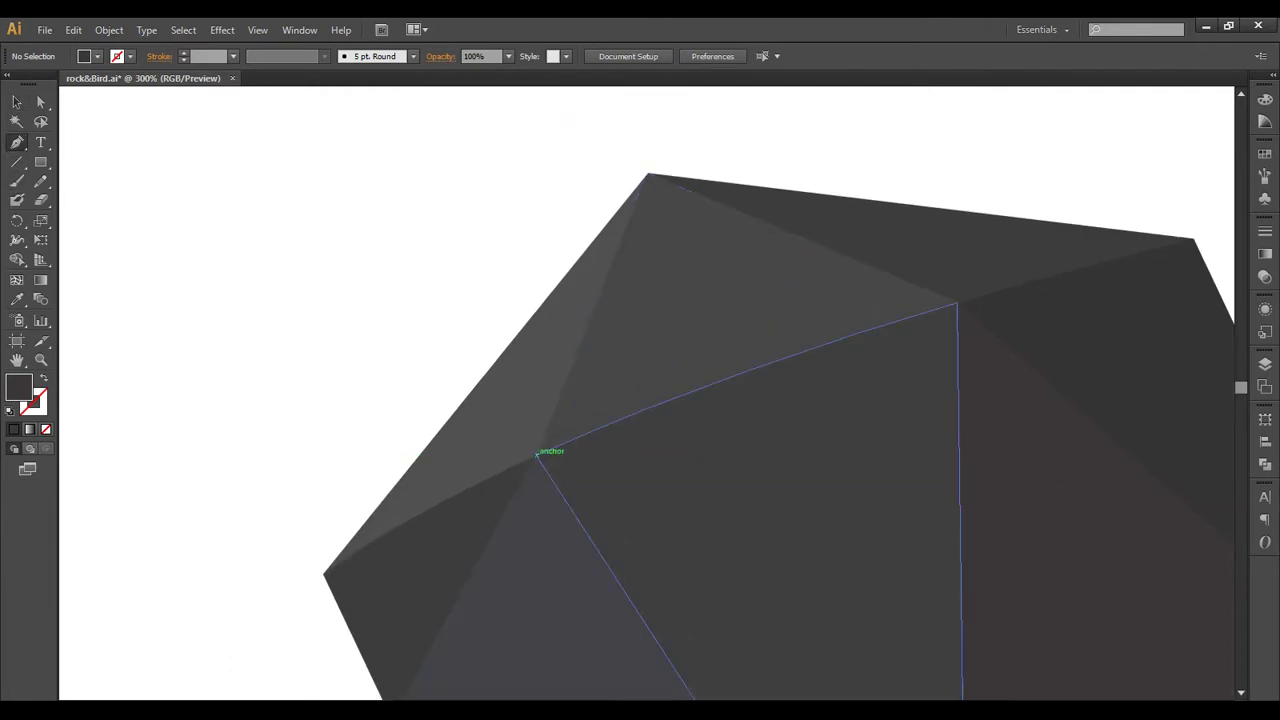
left_click(537, 455)
left_click(500, 471)
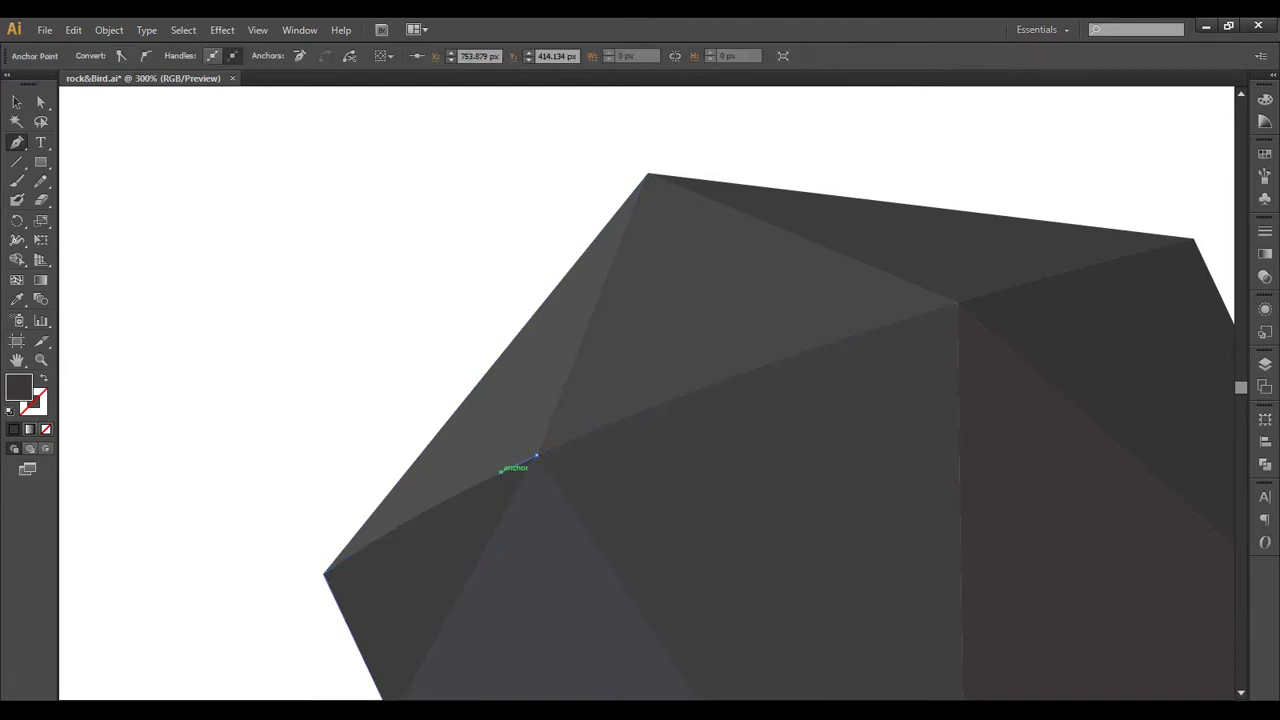
left_click(17, 101)
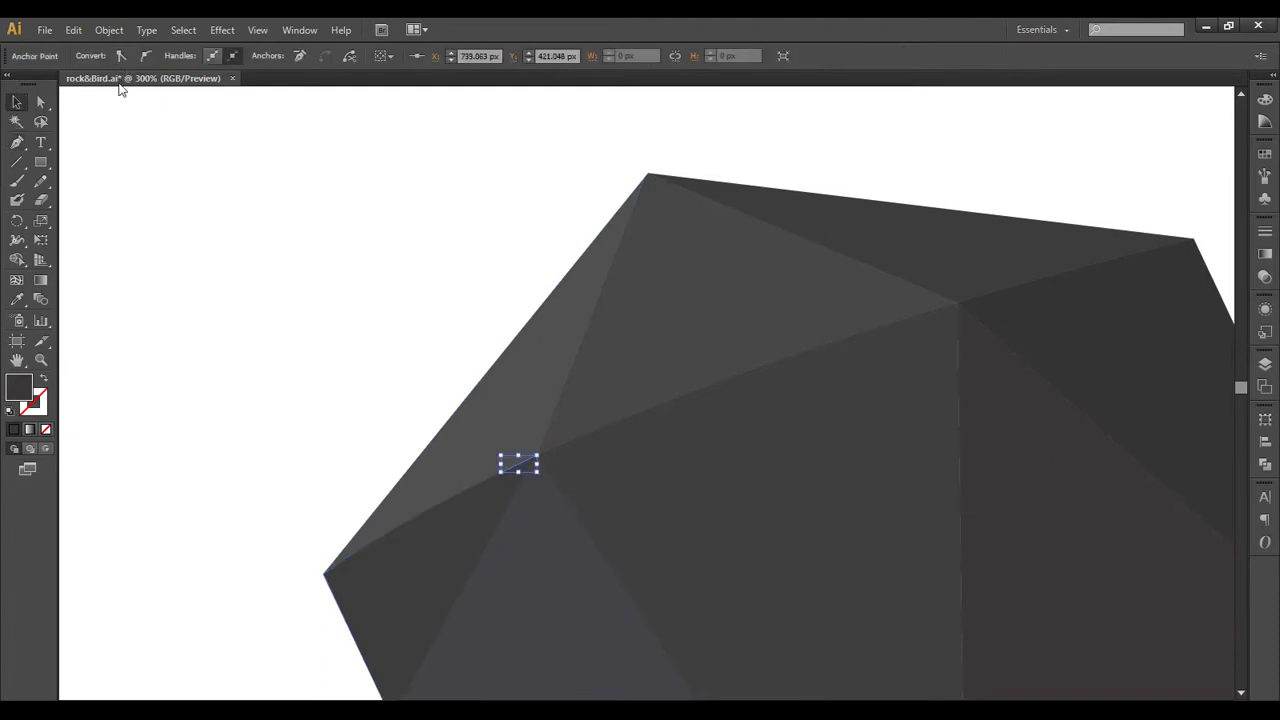
left_click(44, 410)
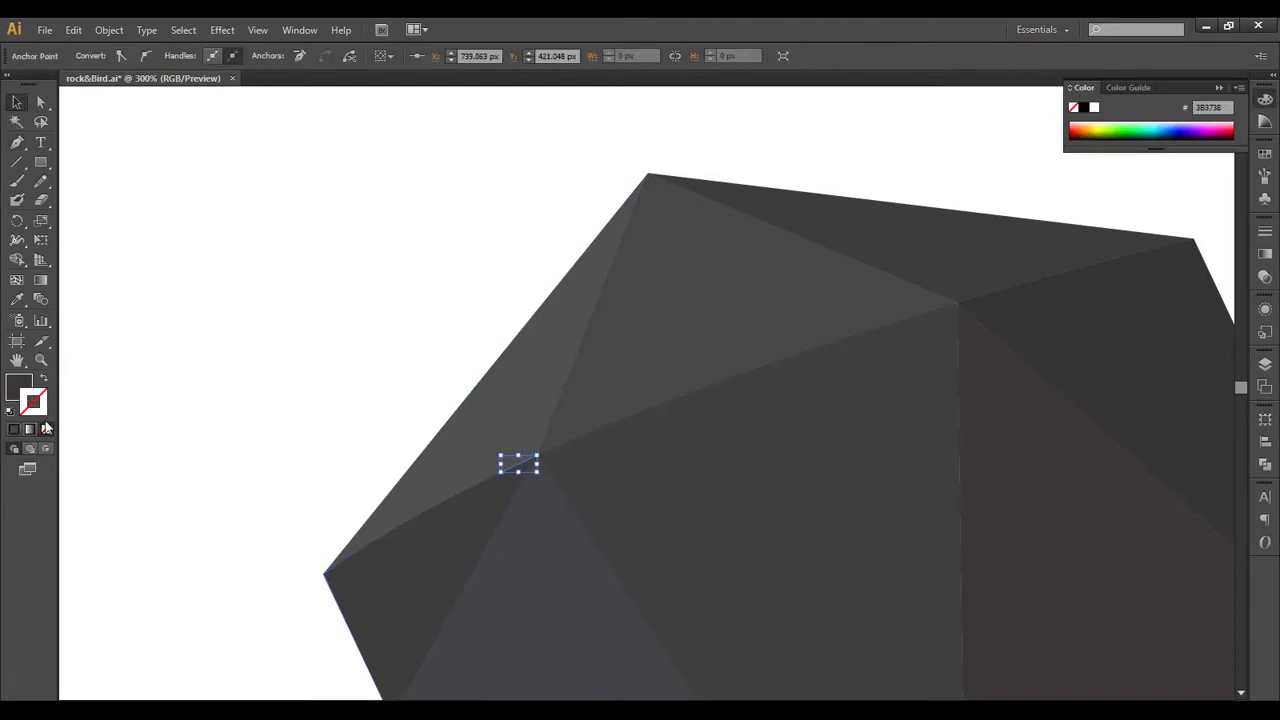
left_click(14, 430)
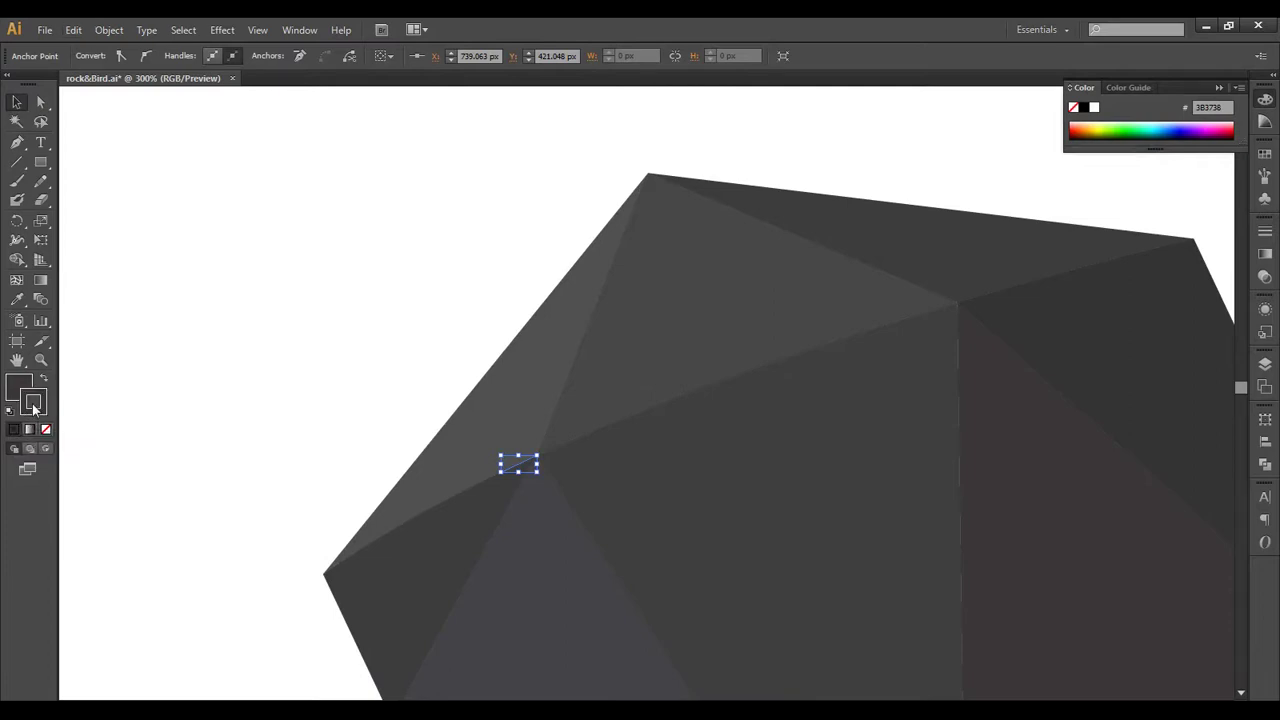
double_click(33, 403)
left_click_drag(452, 362, 417, 323)
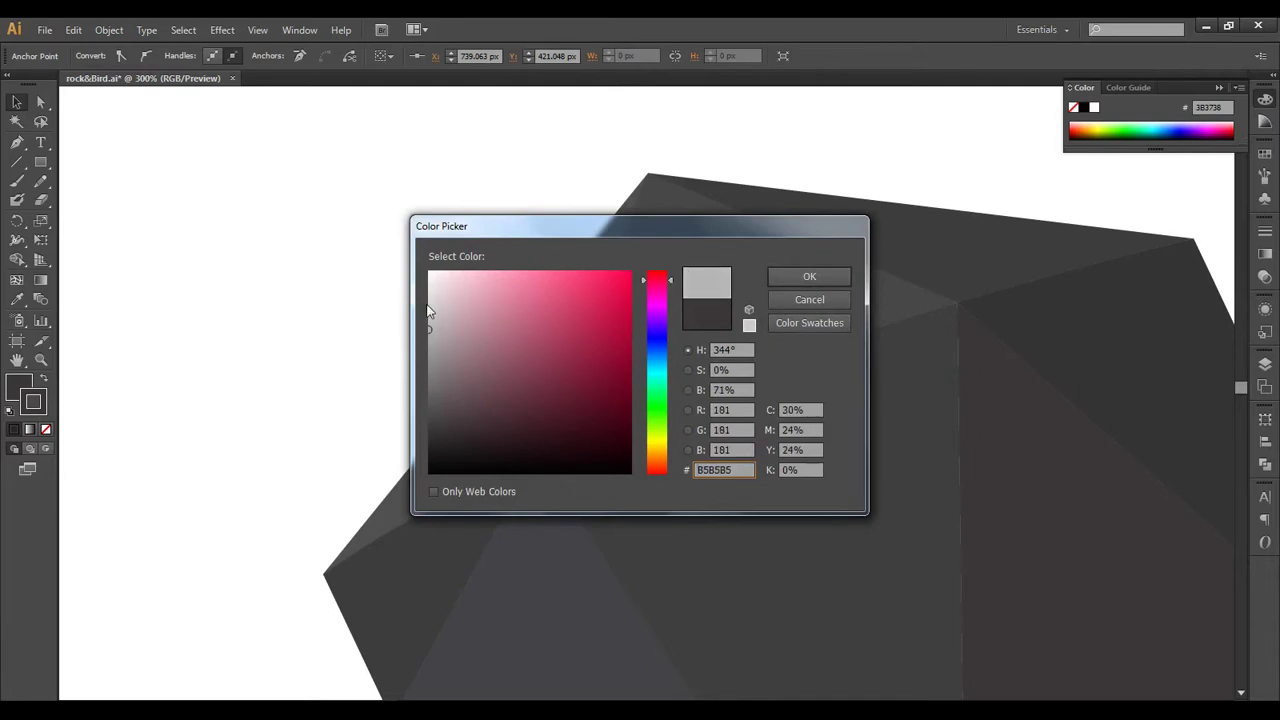
left_click(433, 296)
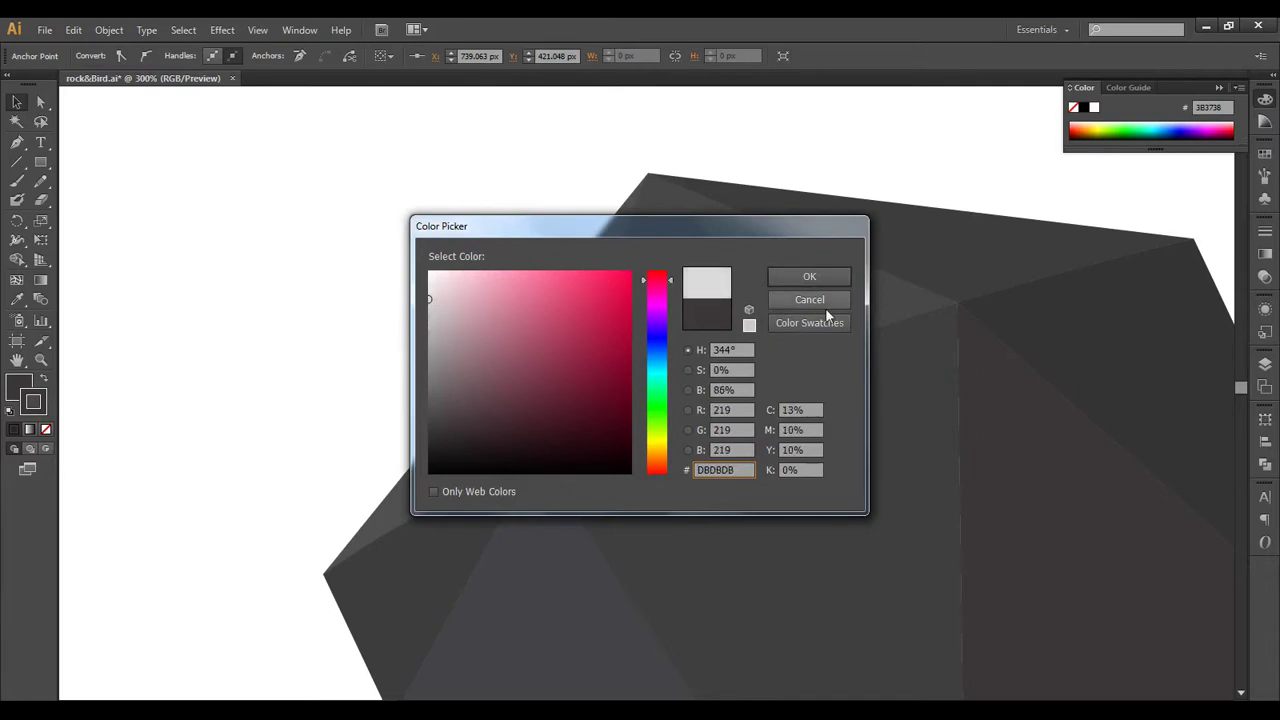
left_click(811, 278)
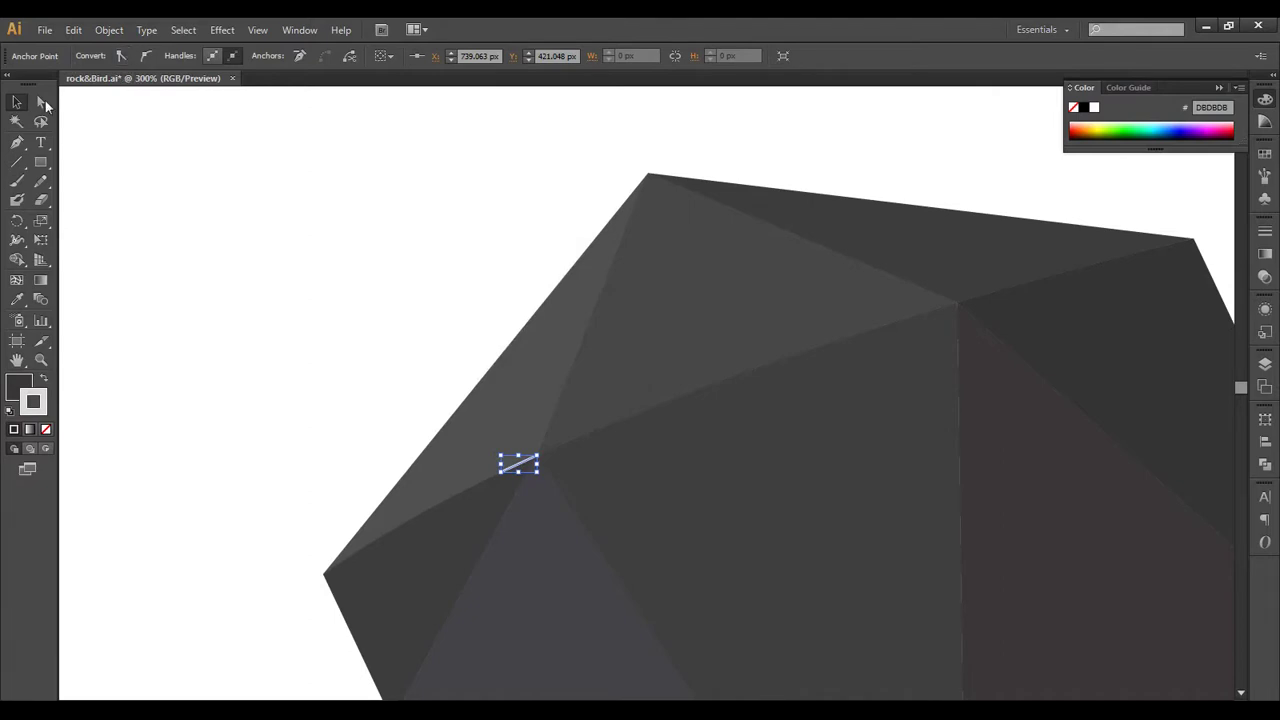
Step: Give the grey segment a triangular width profile and a 2 pt stroke weight
key("ctrl+shift+a")
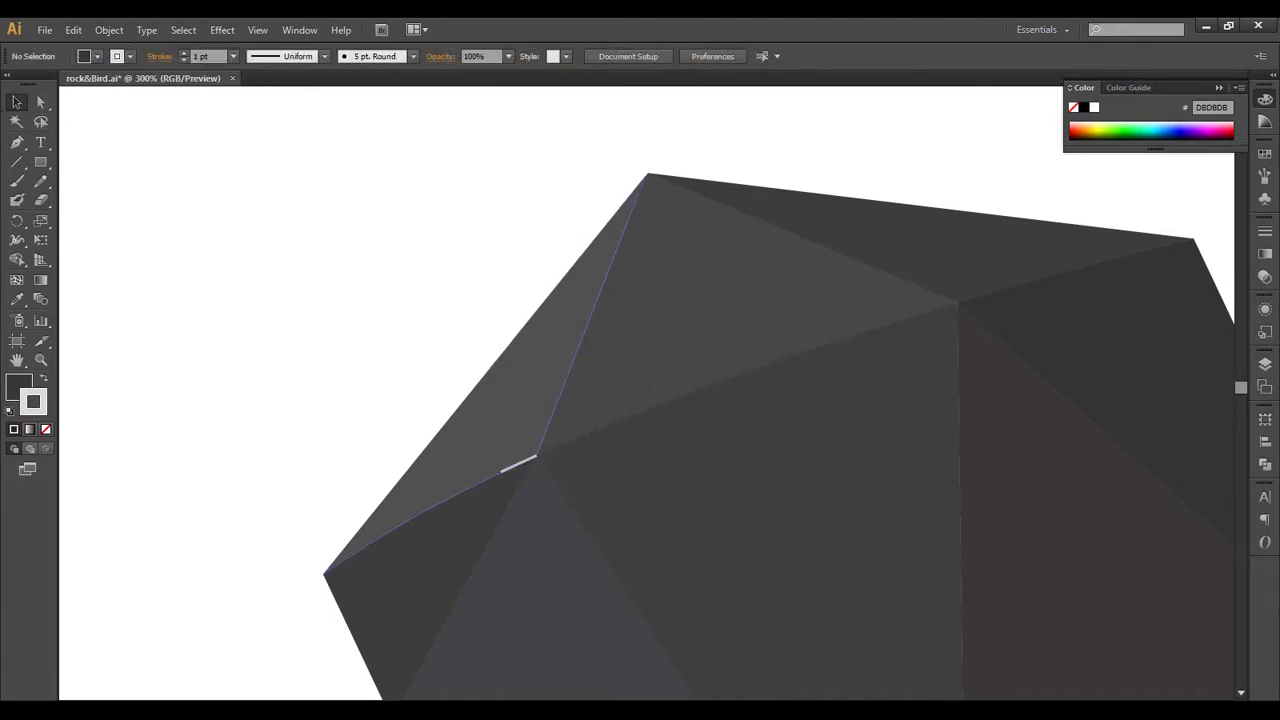
left_click(518, 463)
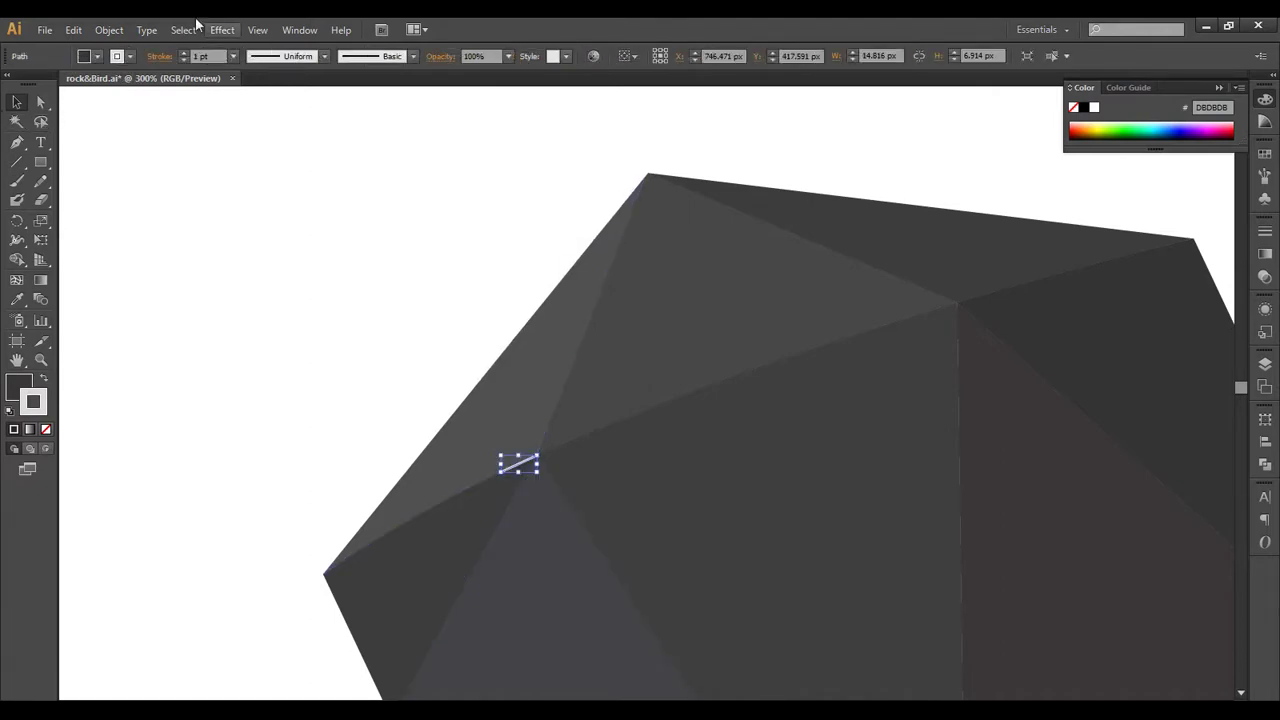
left_click(385, 58)
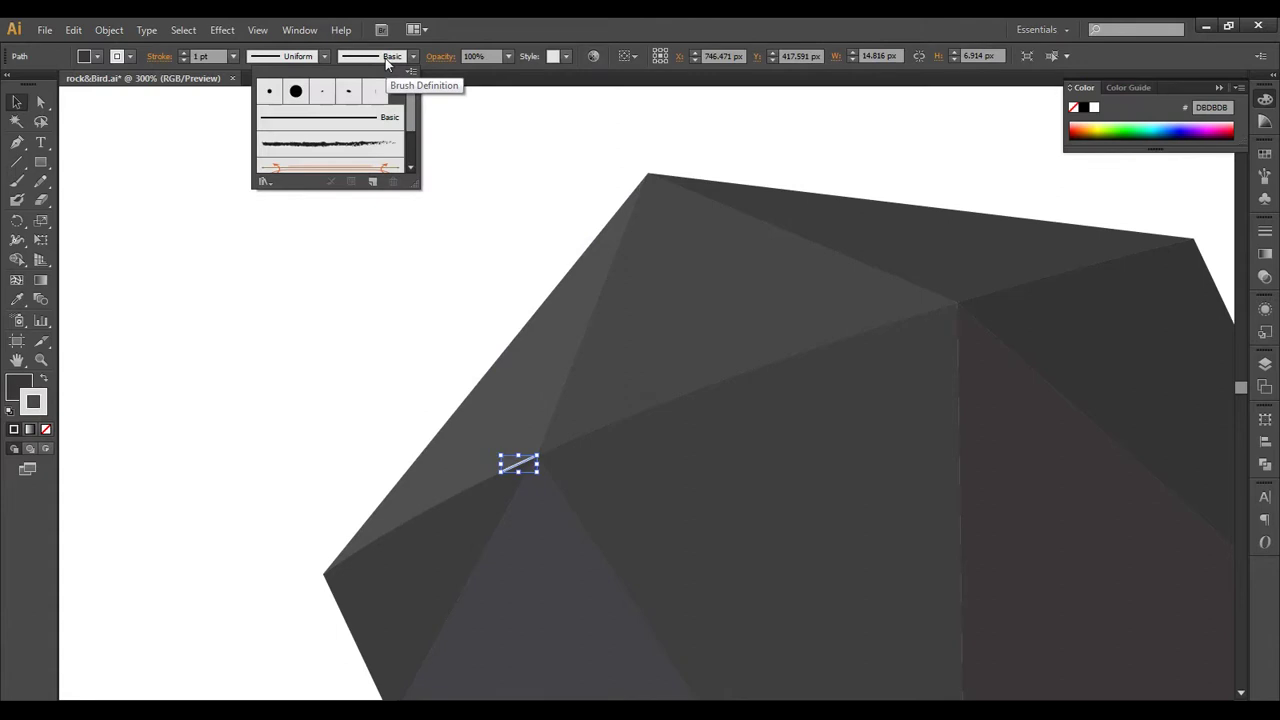
left_click(291, 57)
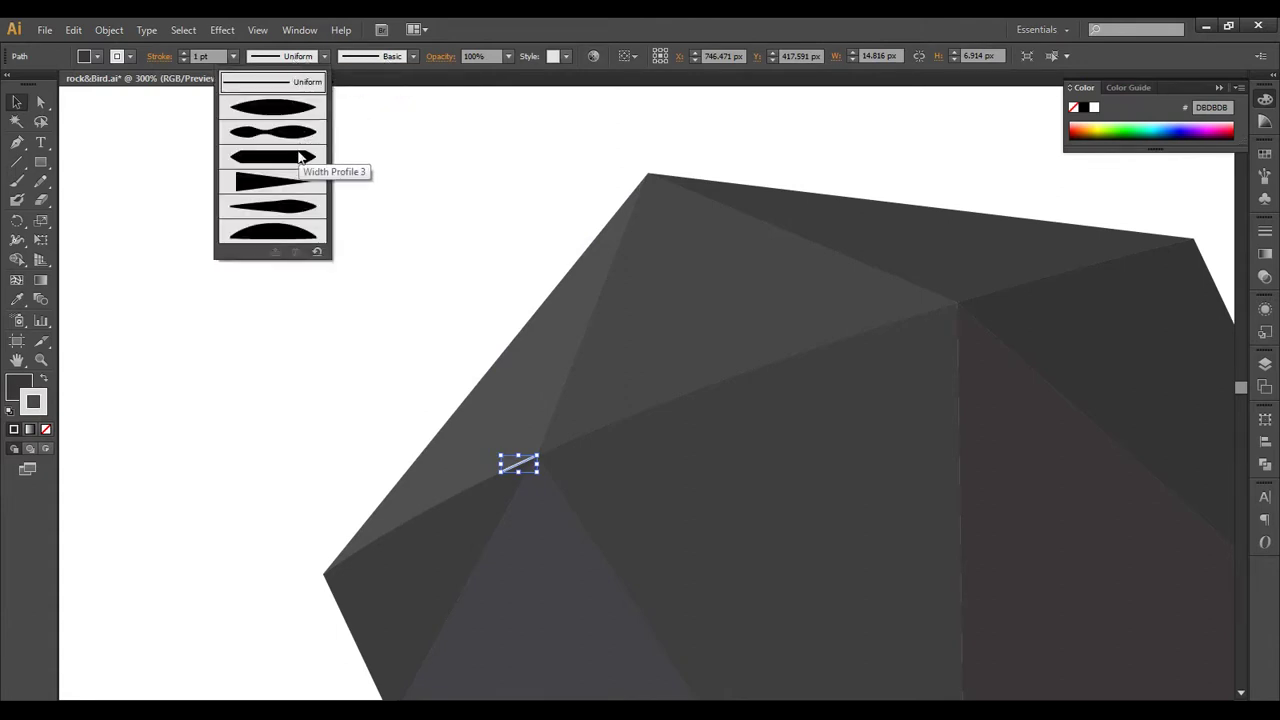
left_click(296, 183)
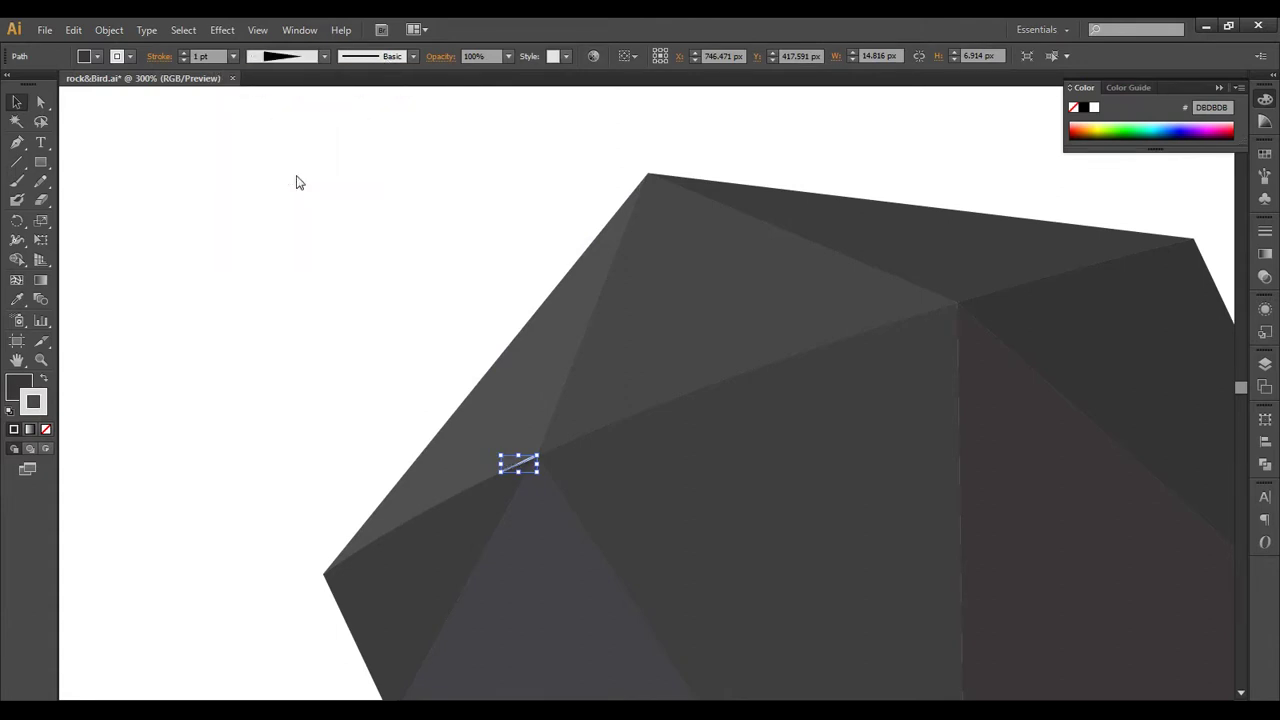
left_click(182, 59)
key("ctrl+shift+a")
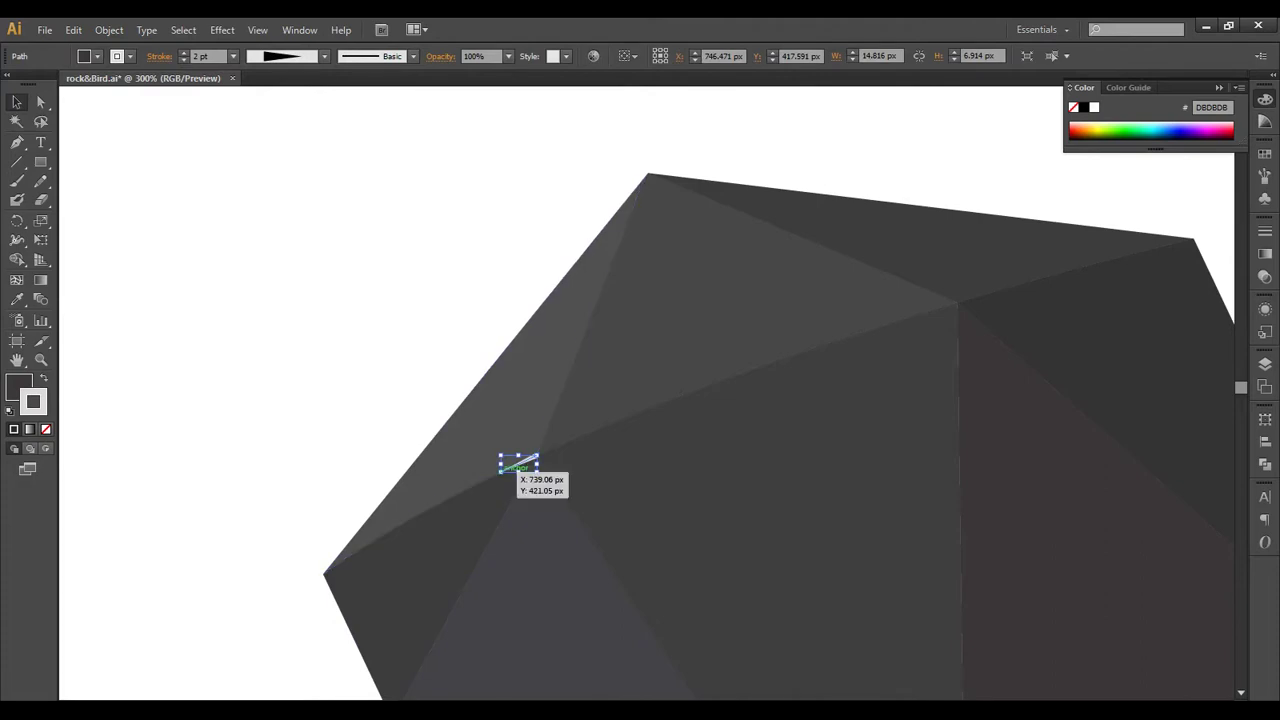
Step: Nudge the adjoining triangle facet right and move the stroke's left end down-left to close the gap
left_click(520, 462)
left_click_drag(530, 460, 537, 457)
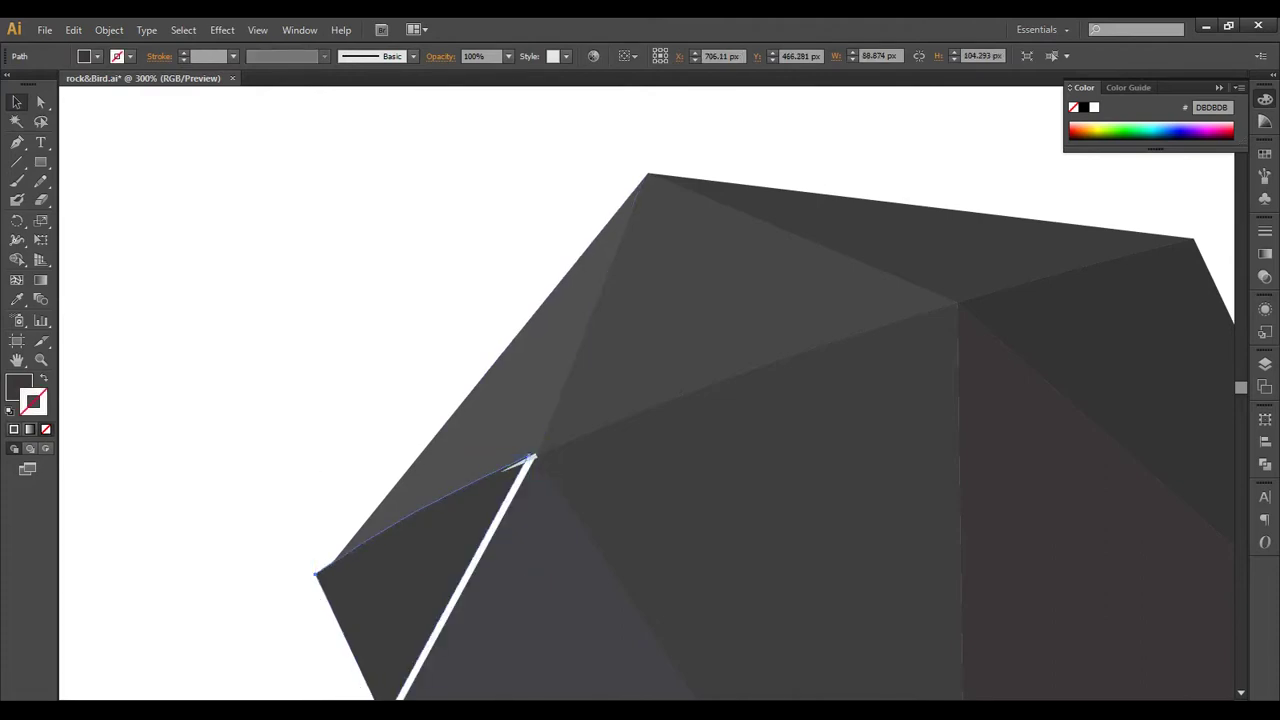
key("ctrl+shift+a")
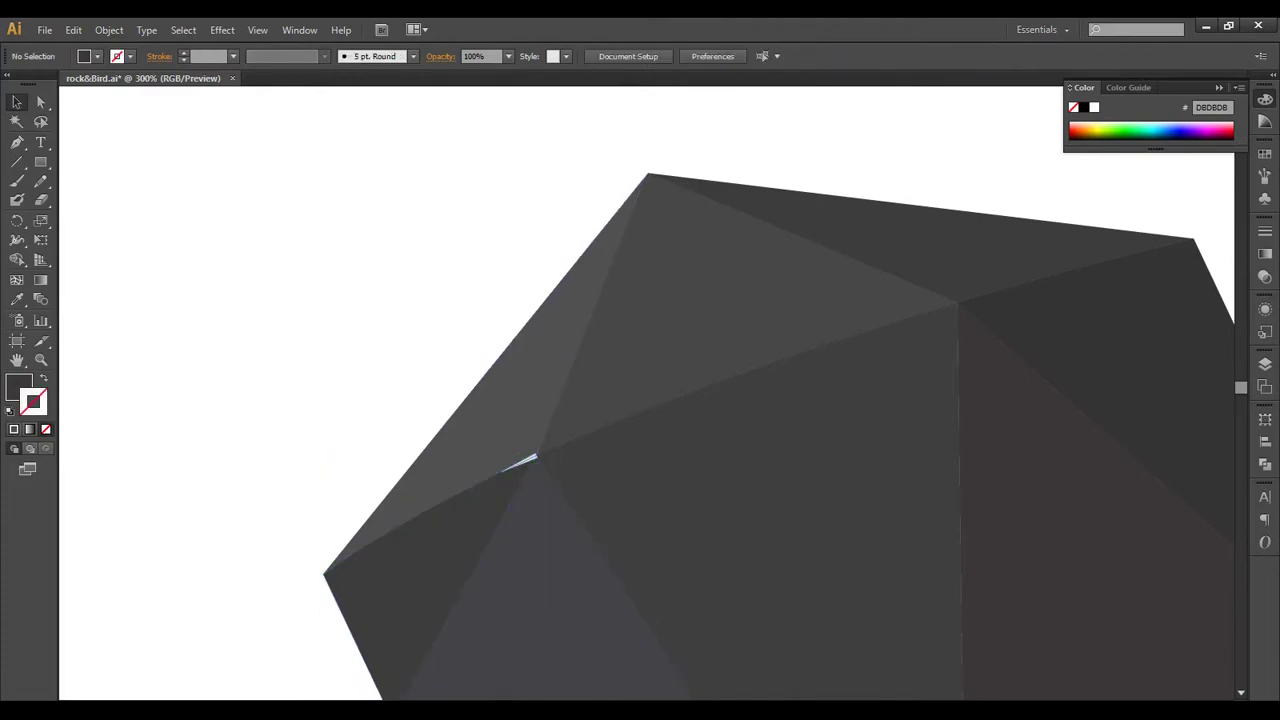
left_click(520, 462)
left_click_drag(505, 467, 493, 474)
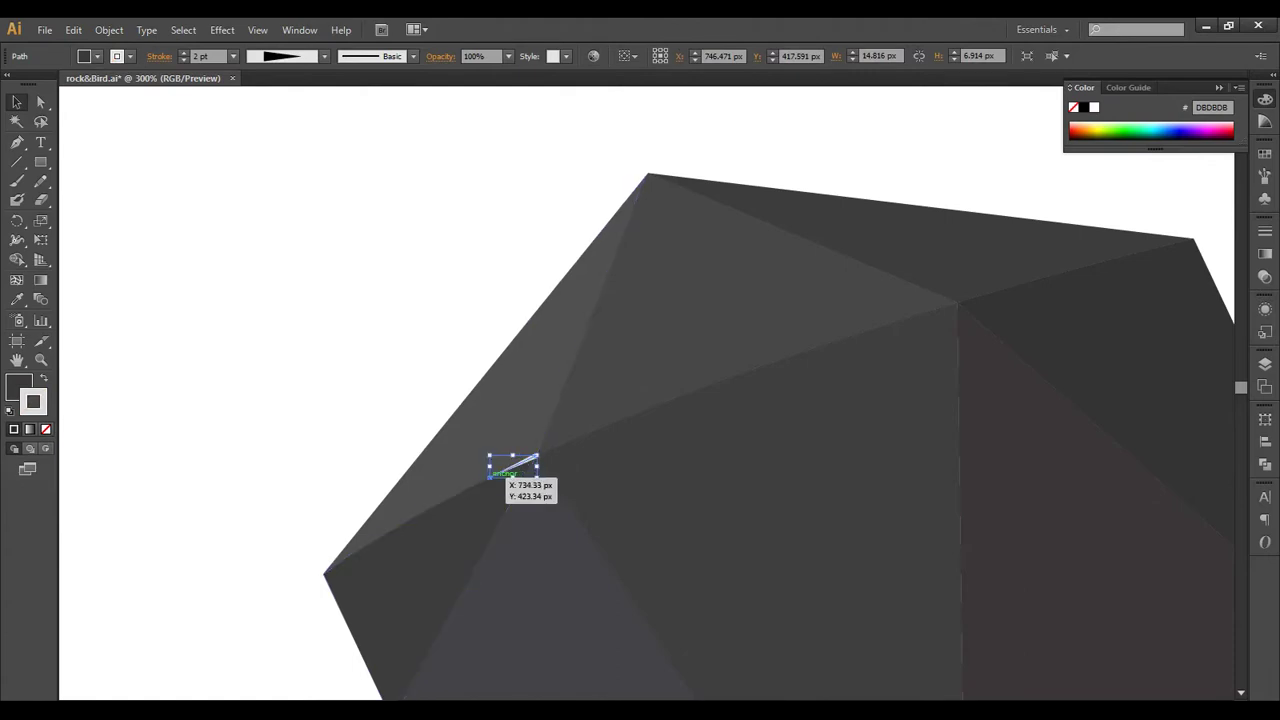
key("ctrl+shift+a")
Step: Recolour the light grey sliver to a softer #BFBFBF grey
scroll(551, 491, "up", 2)
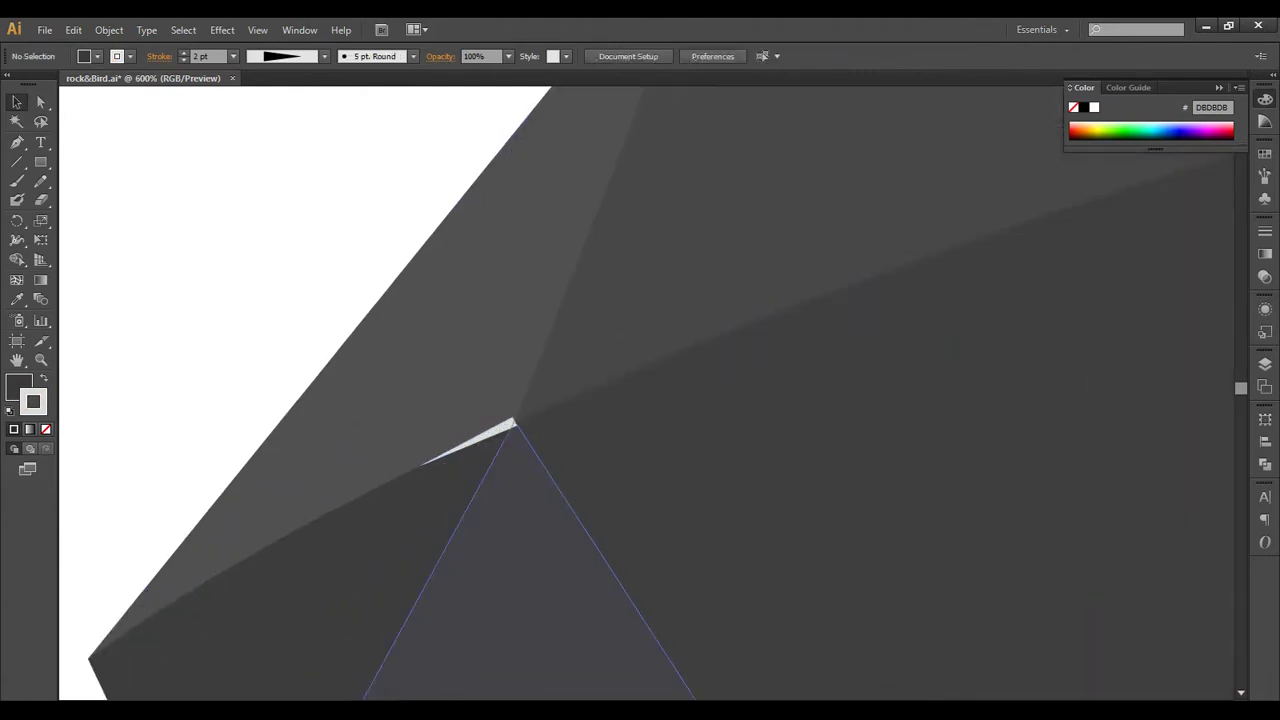
scroll(551, 491, "up", 1)
left_click(470, 420)
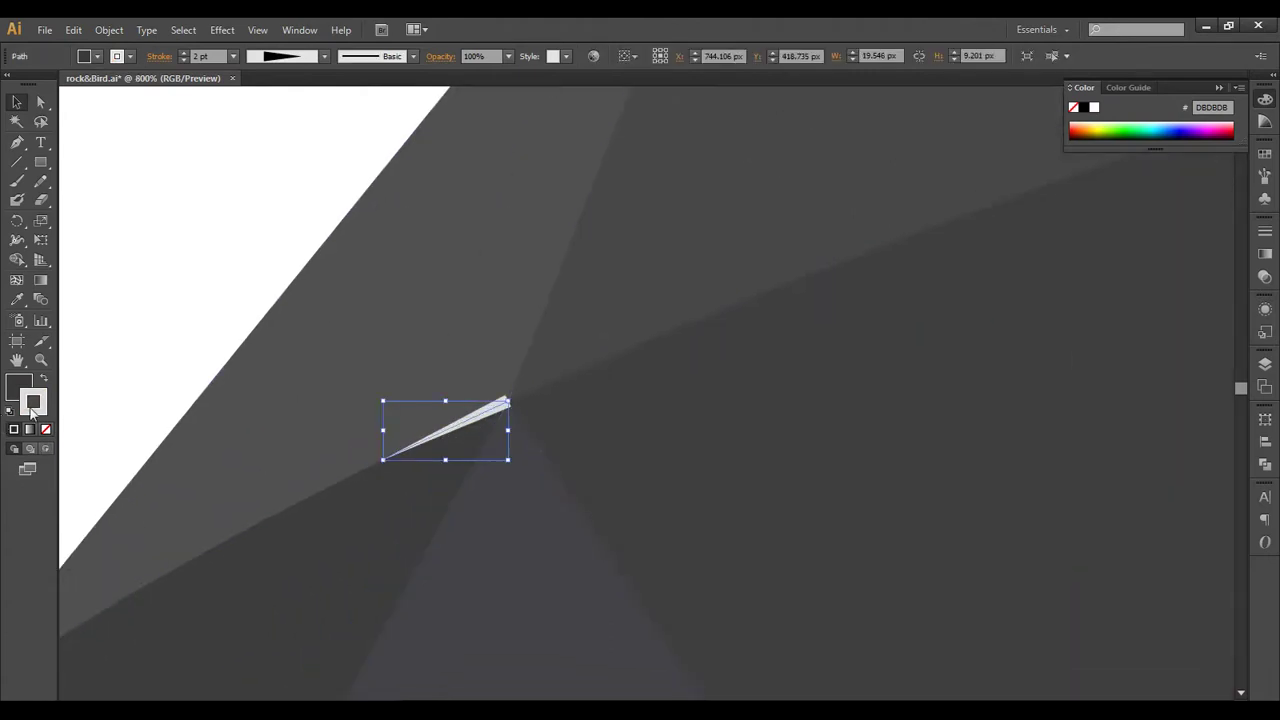
double_click(31, 412)
left_click(430, 320)
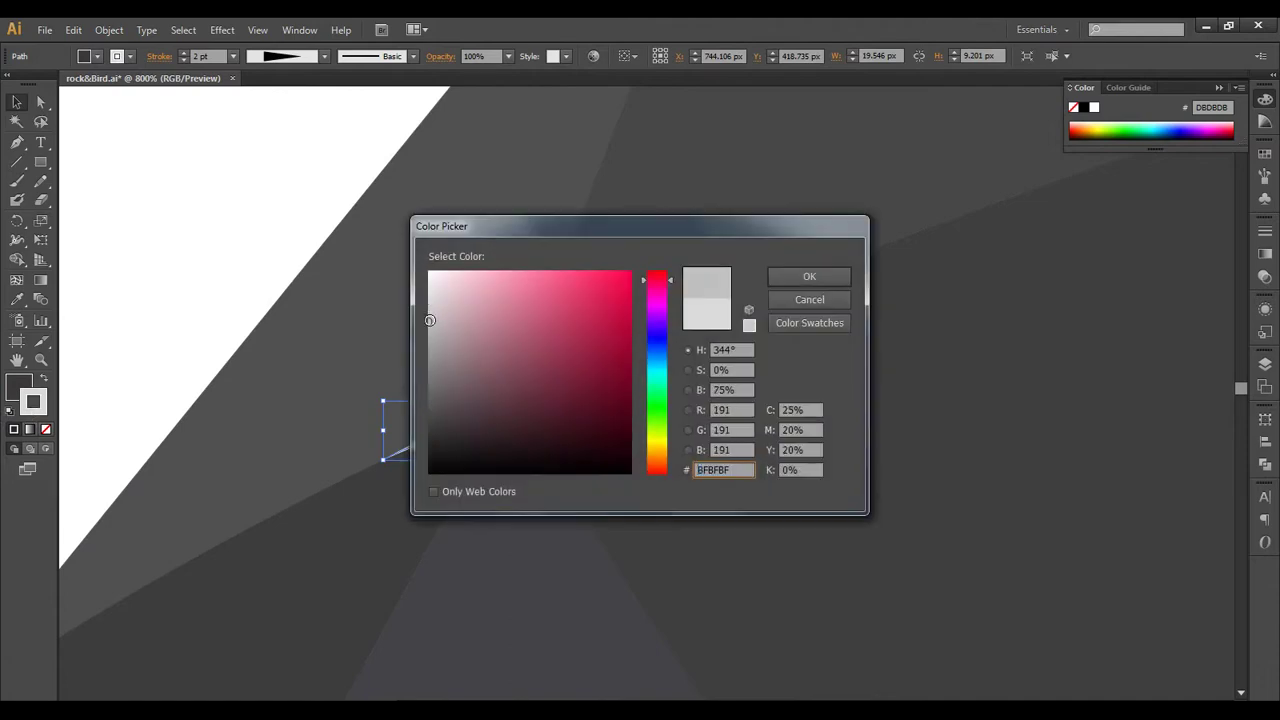
left_click(812, 280)
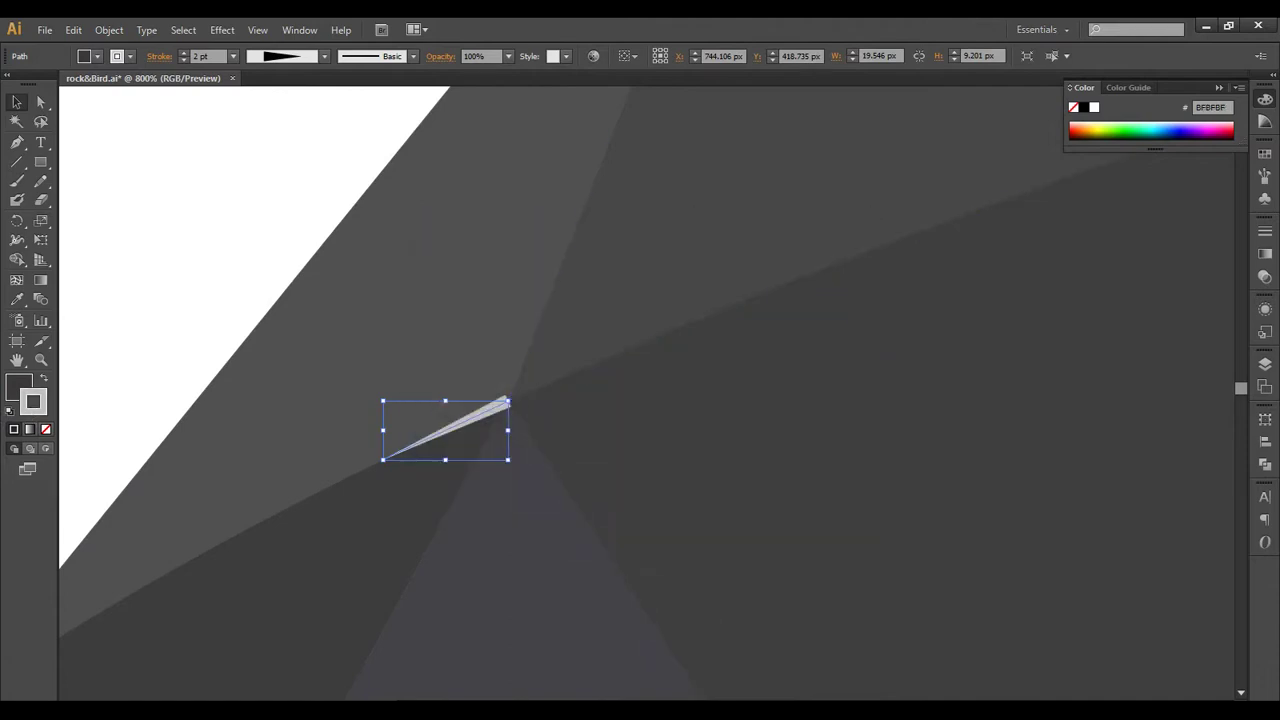
key("ctrl+shift+a")
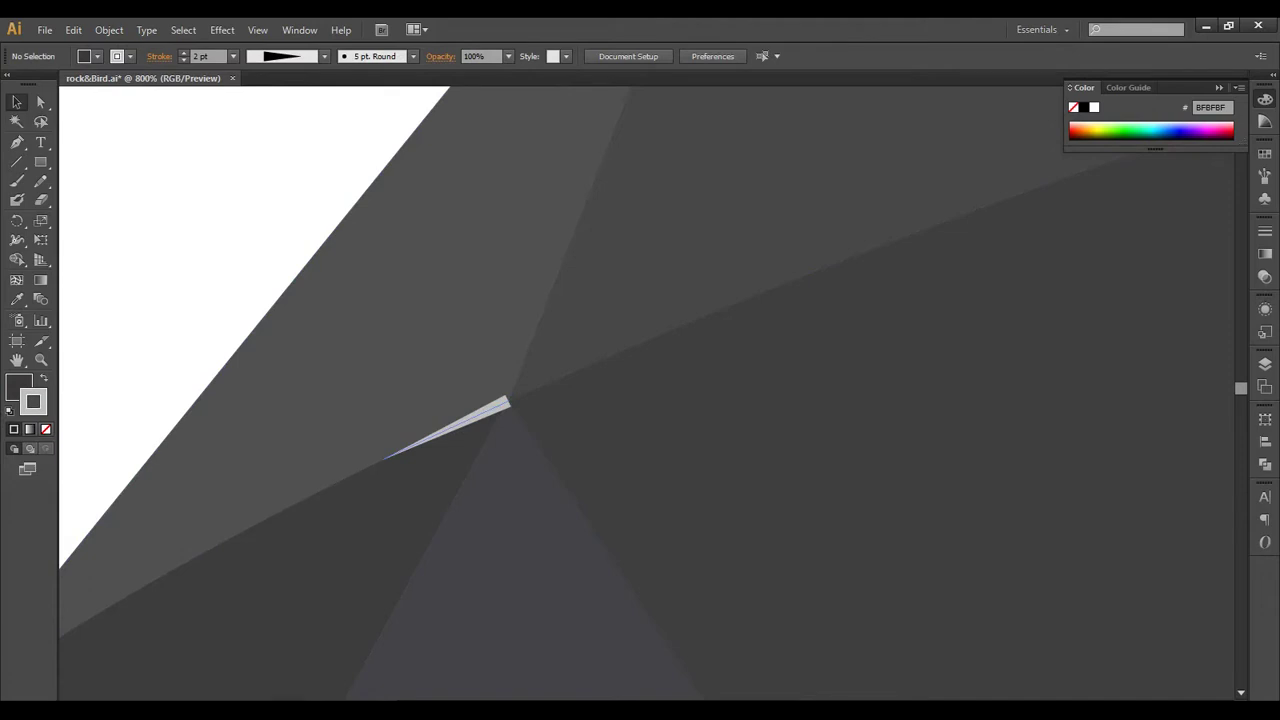
Step: Add a Pen path along the sliver, try a None fill, then undo back to the grey sliver
left_click(16, 142)
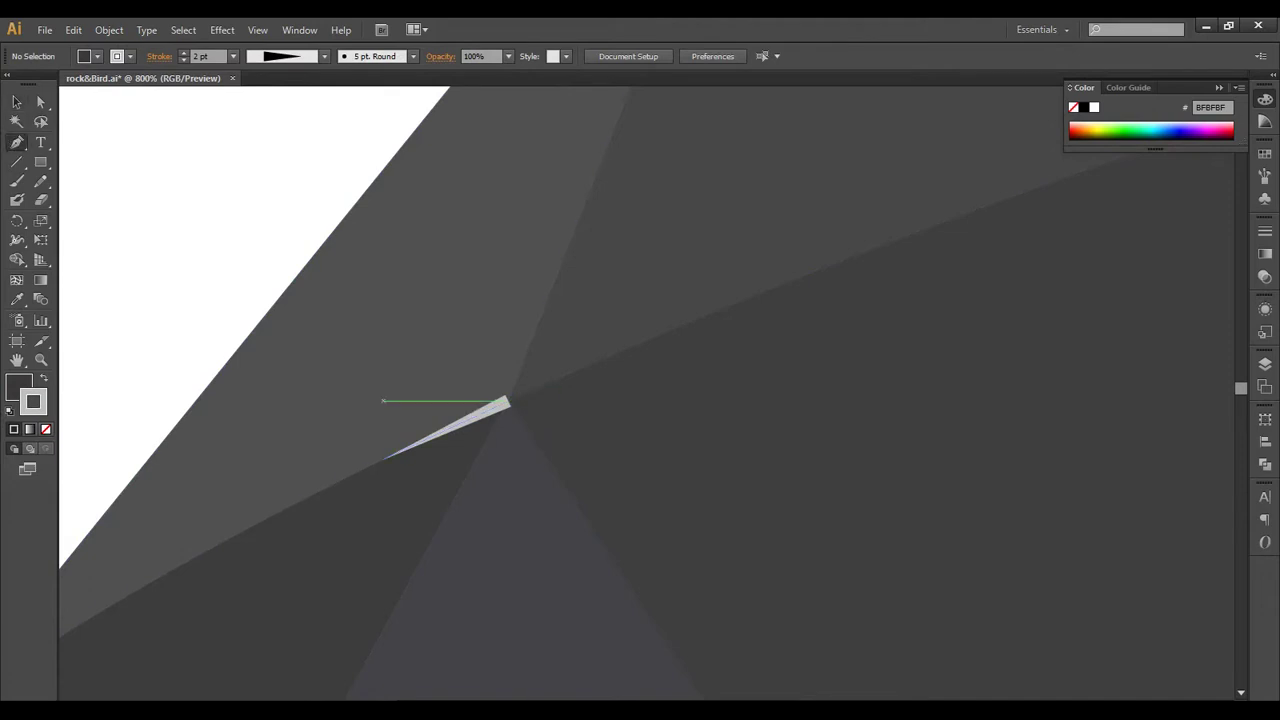
left_click(508, 400)
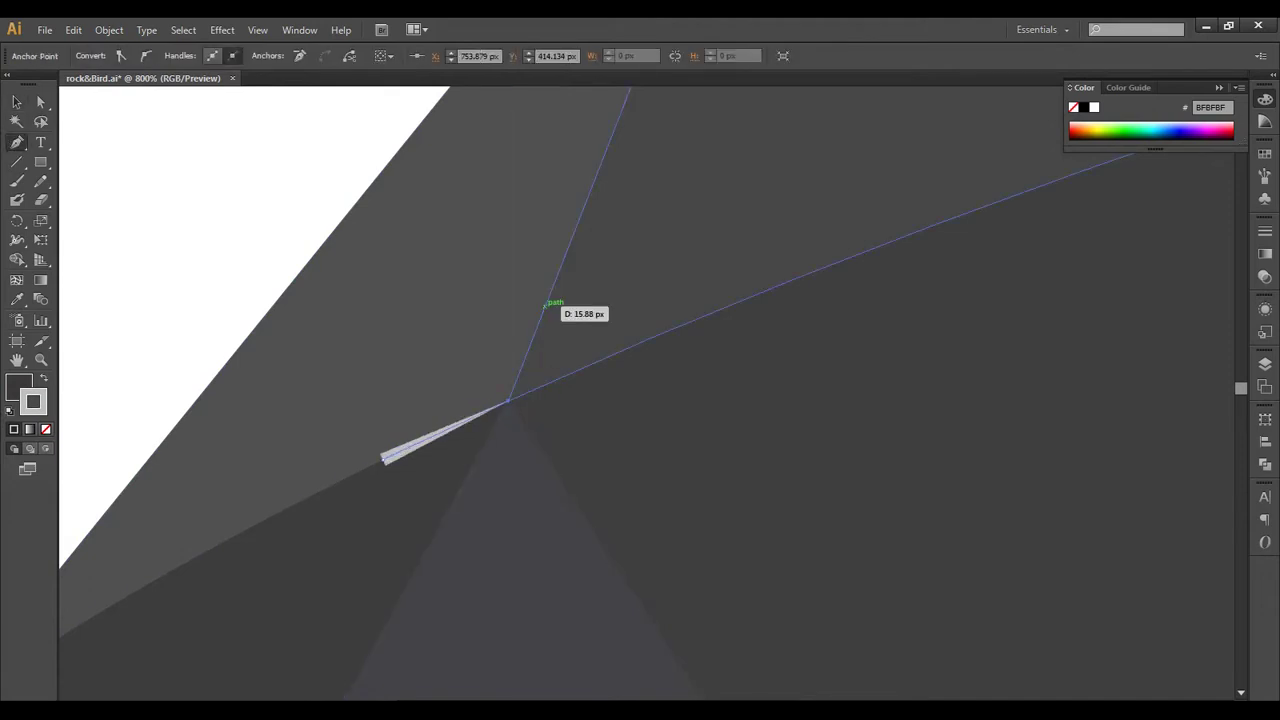
left_click(546, 300)
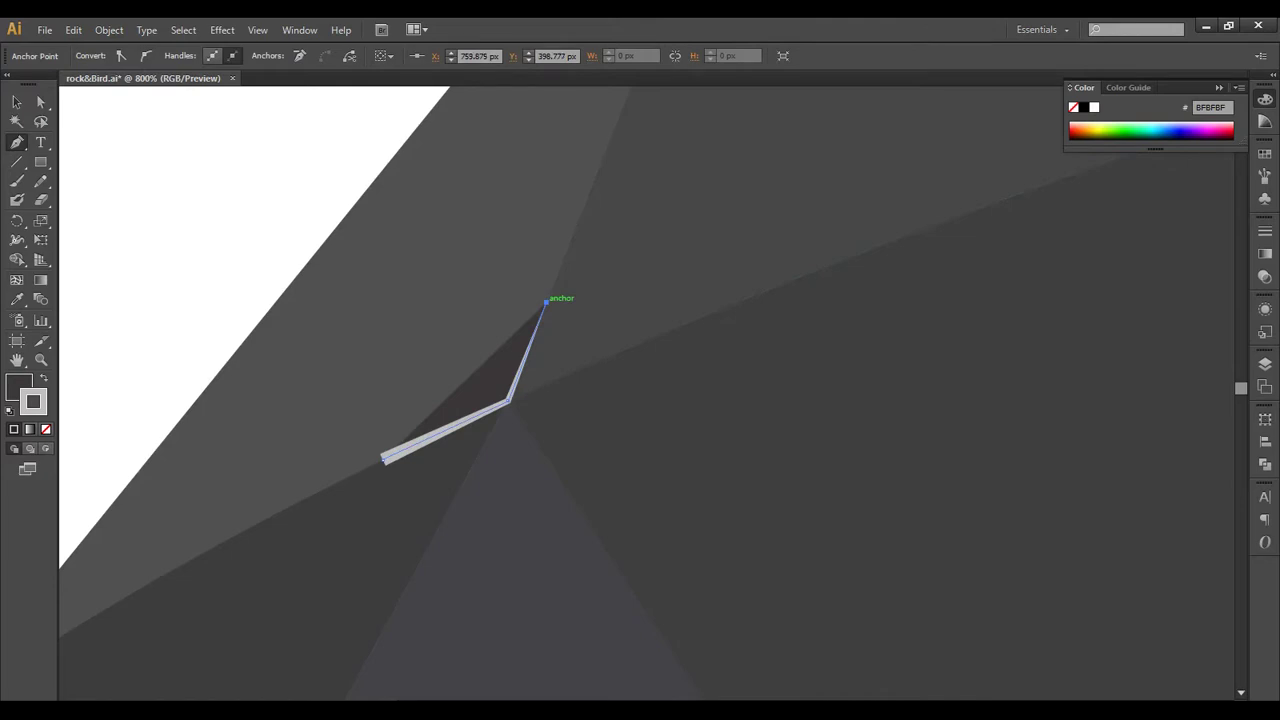
left_click(19, 397)
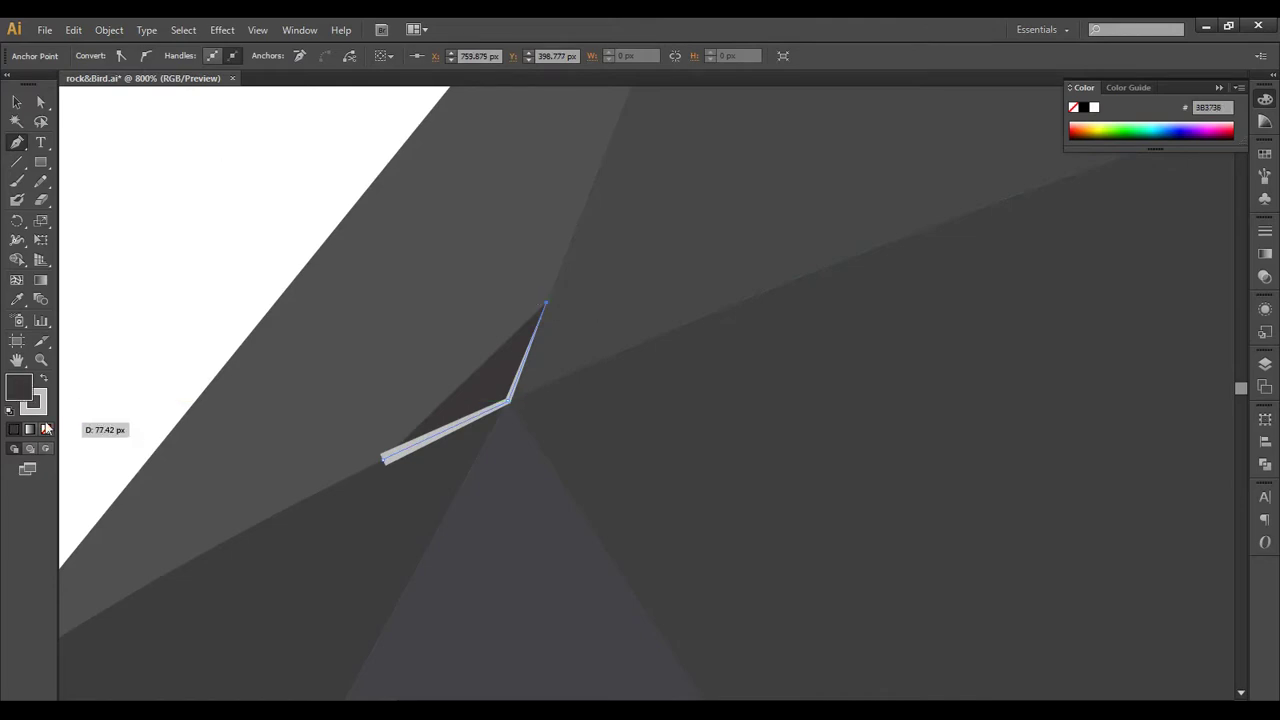
left_click(44, 428)
left_click(20, 102)
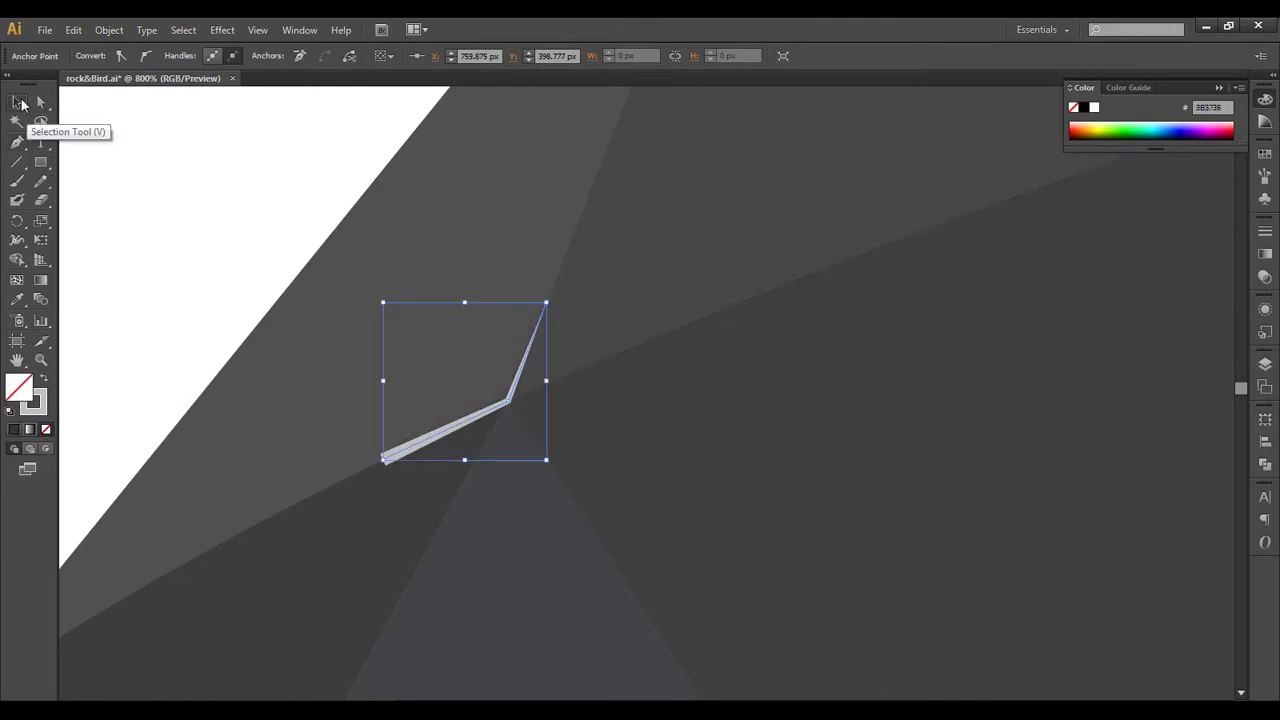
key("ctrl+shift+a")
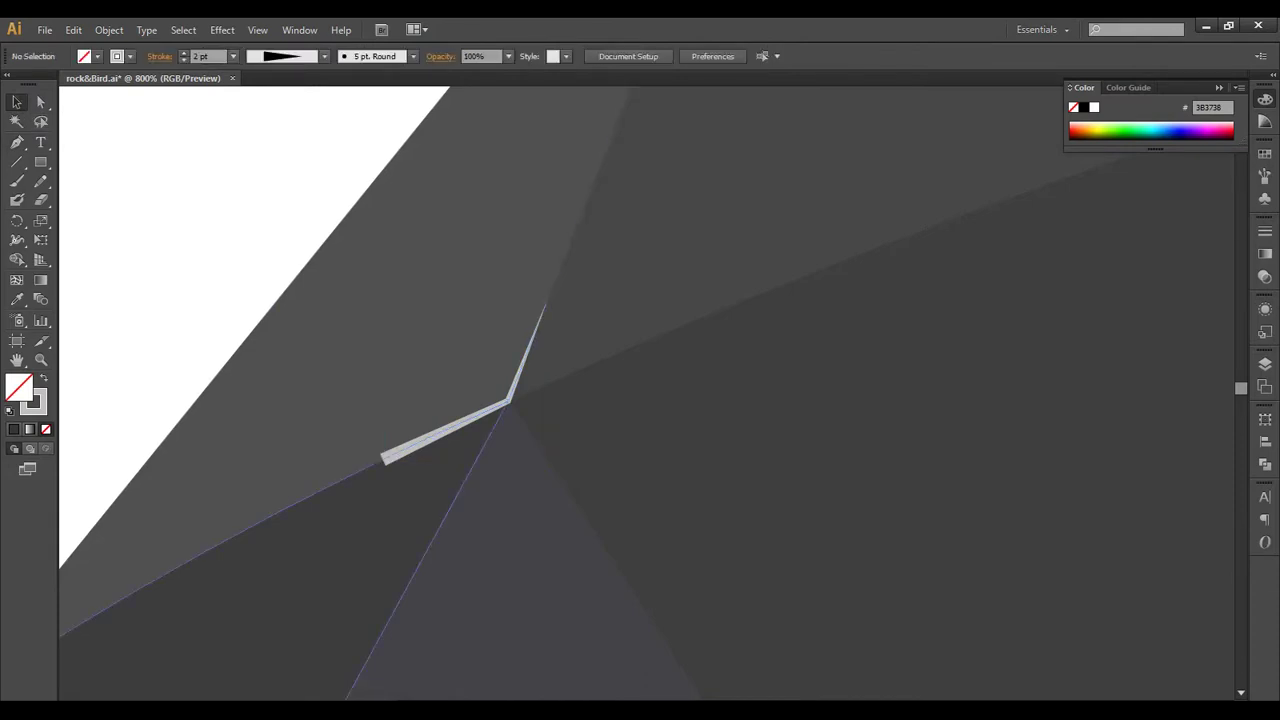
key("ctrl+z")
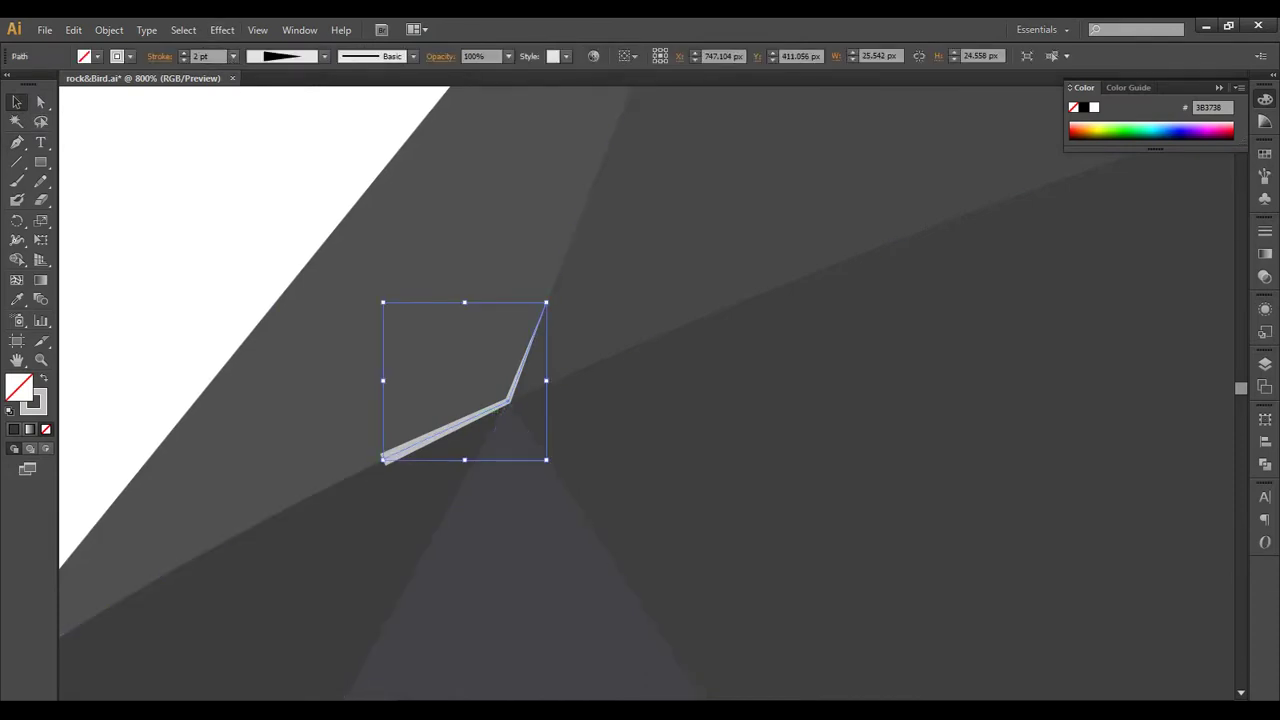
key("ctrl+z")
key("ctrl+z")
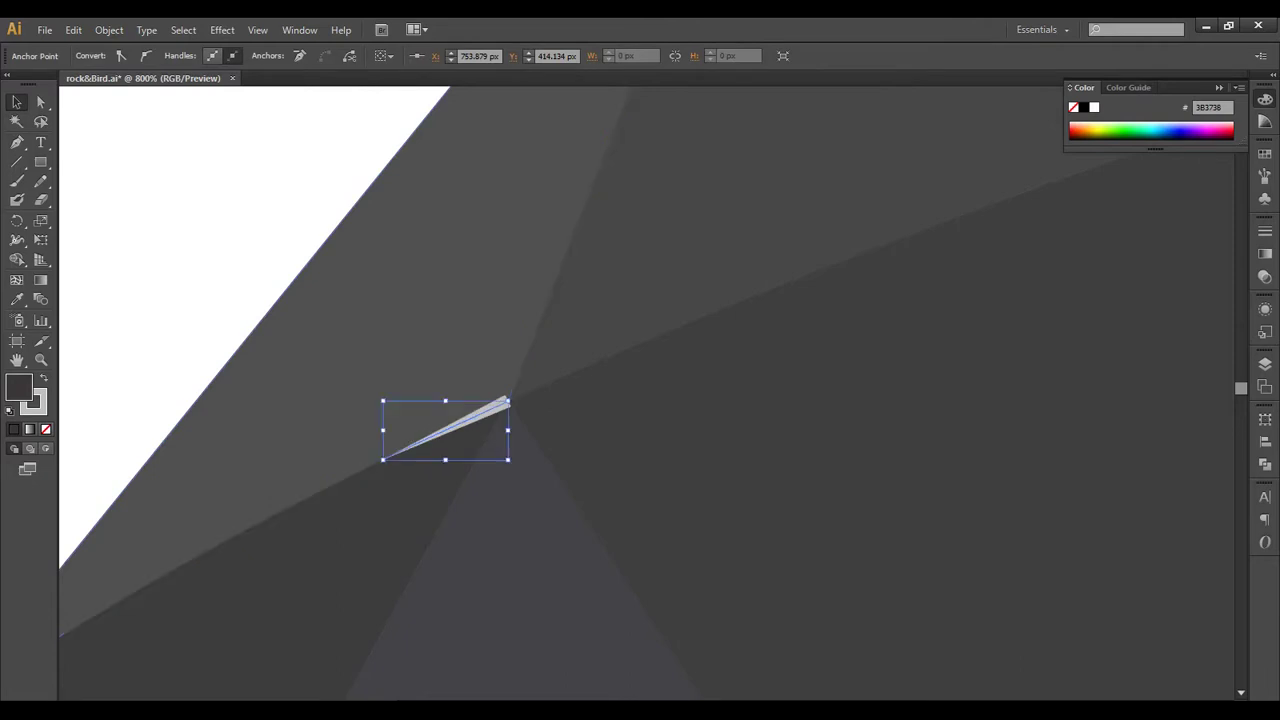
key("ctrl+shift+a")
Step: Draw a short straight segment rising upward from the rock's facet corner
left_click(16, 142)
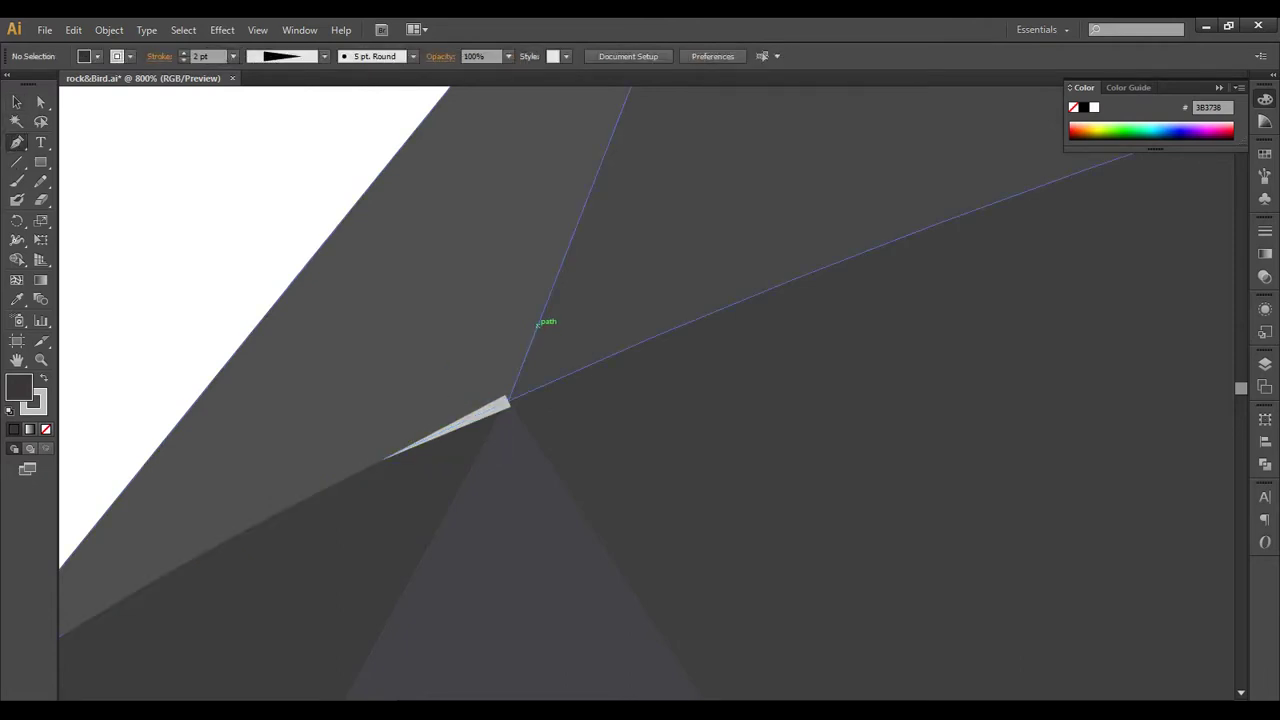
left_click(539, 321)
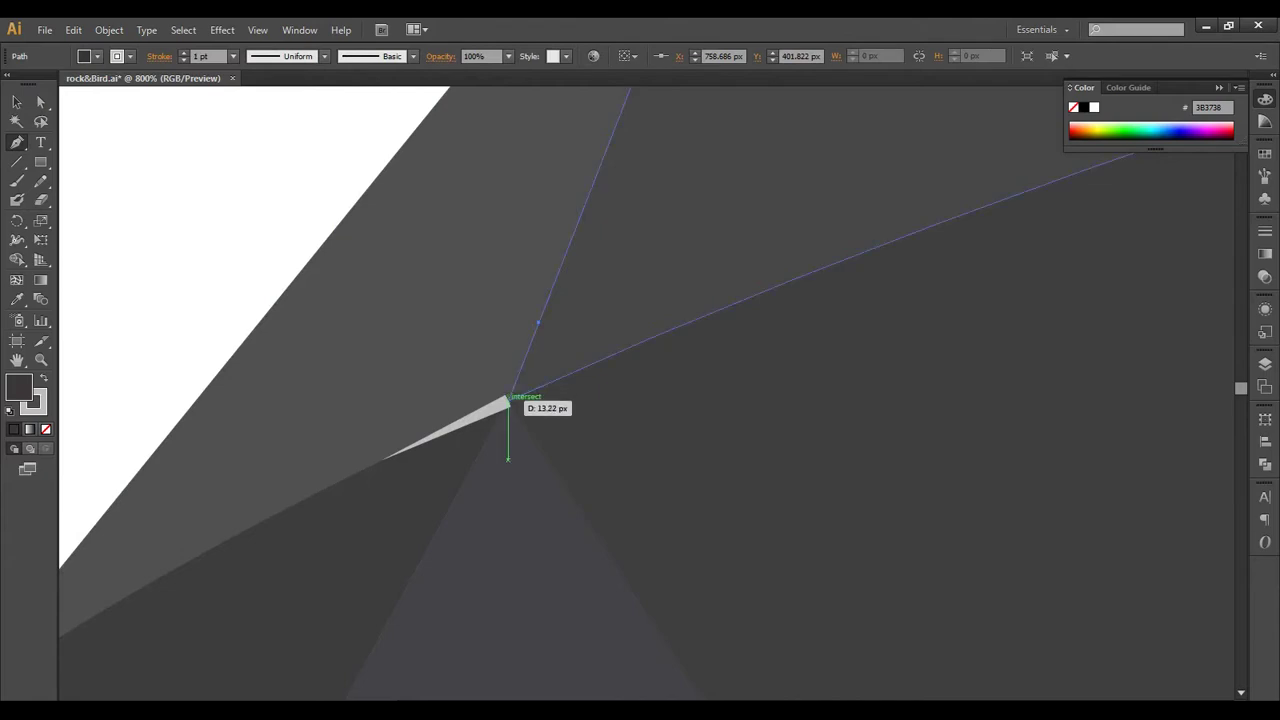
left_click(509, 398)
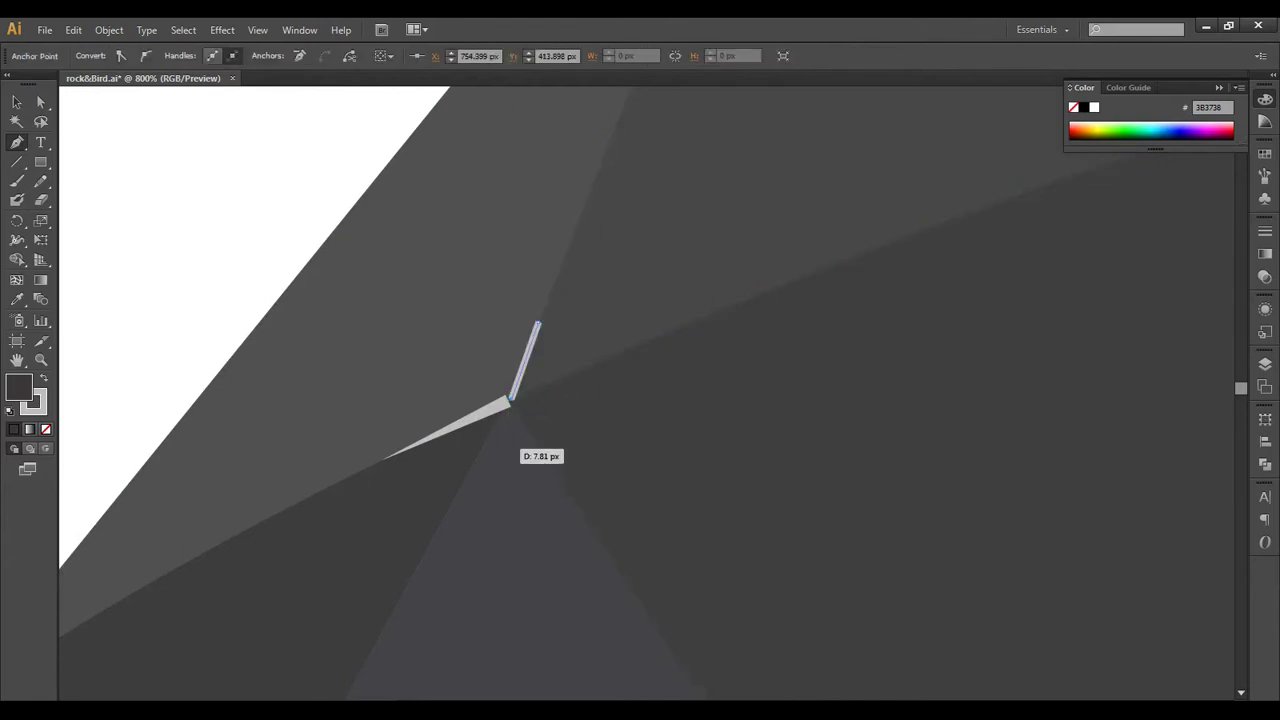
left_click(16, 101)
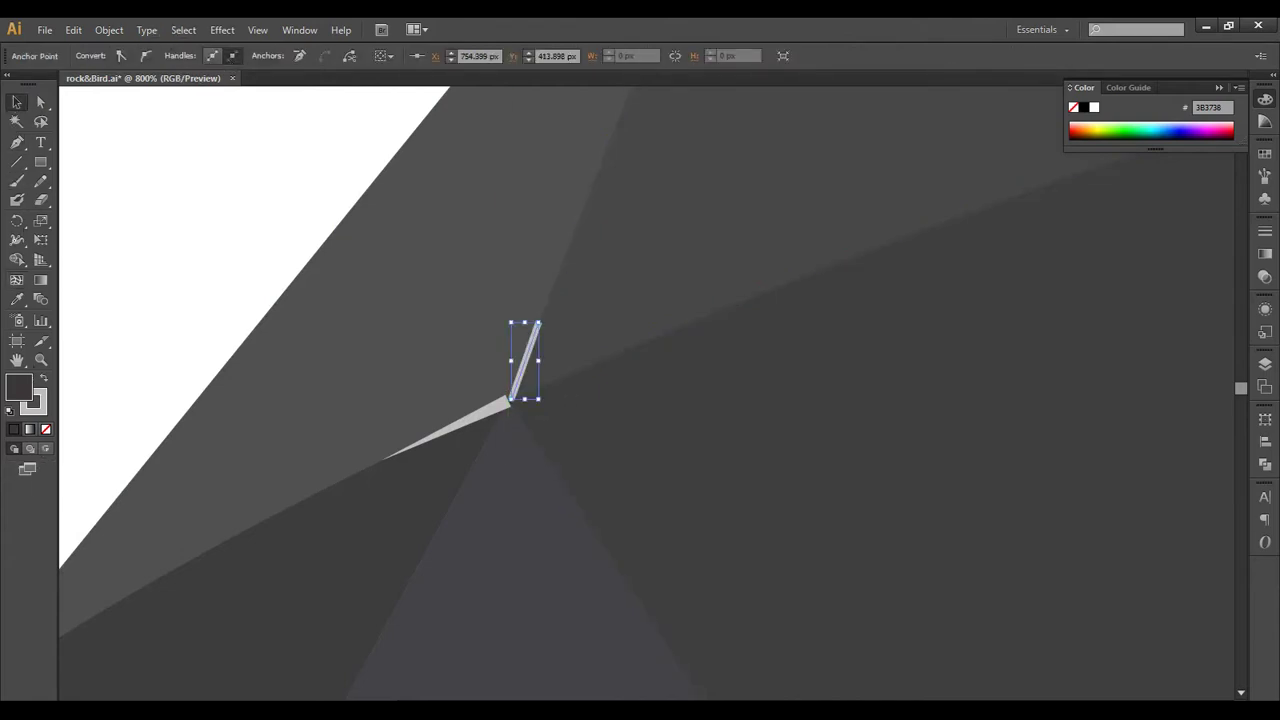
key("ctrl+shift+a")
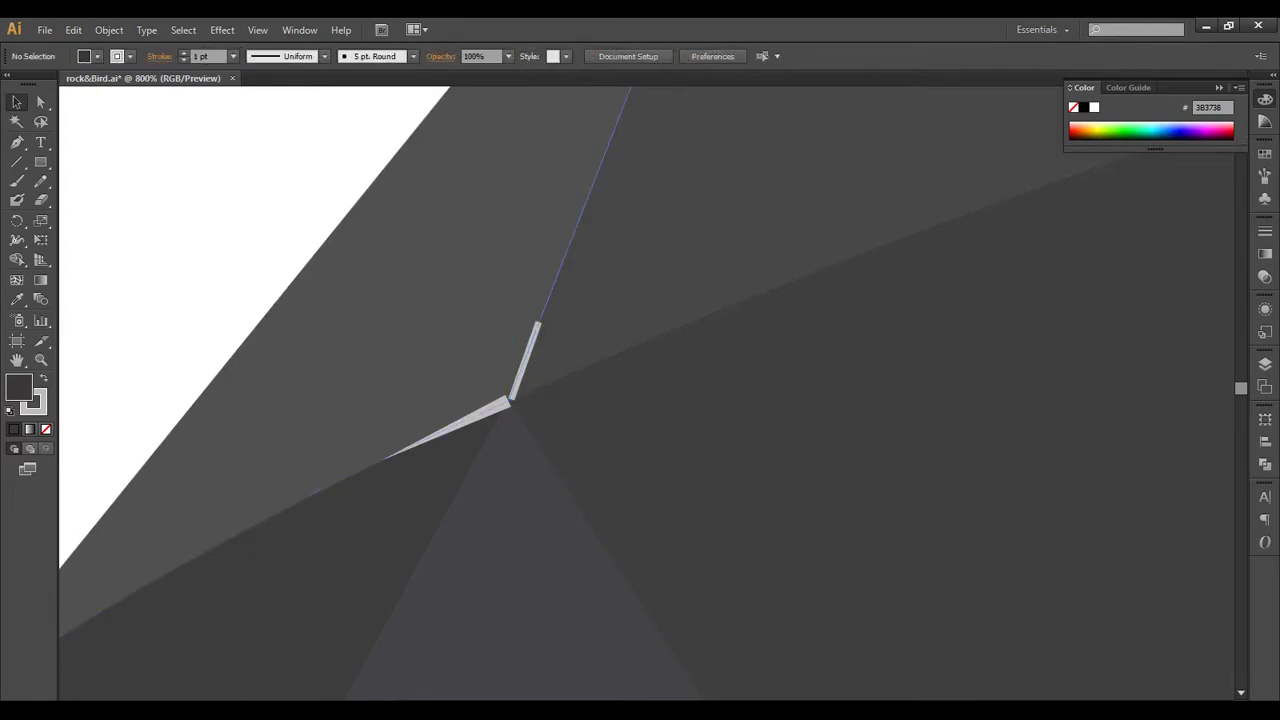
left_click(528, 358)
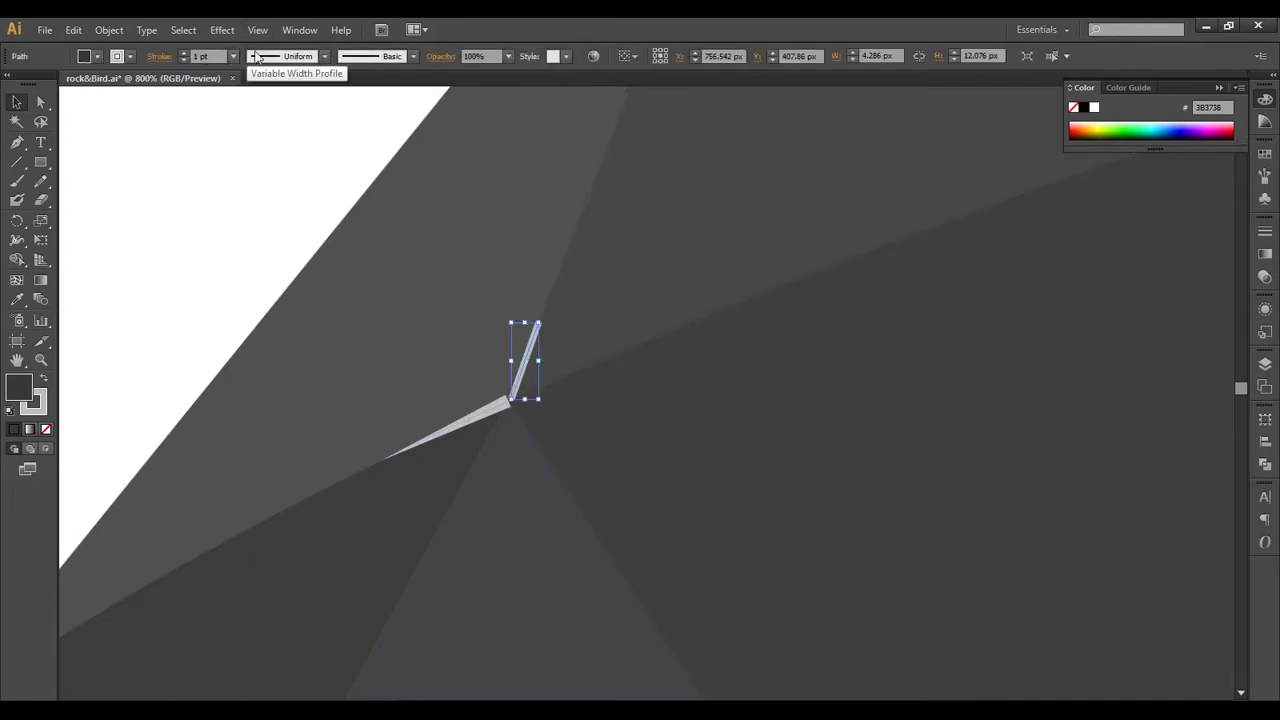
Step: Give the upward segment a triangular tapered width profile, wide end at the corner
left_click(324, 56)
left_click(294, 181)
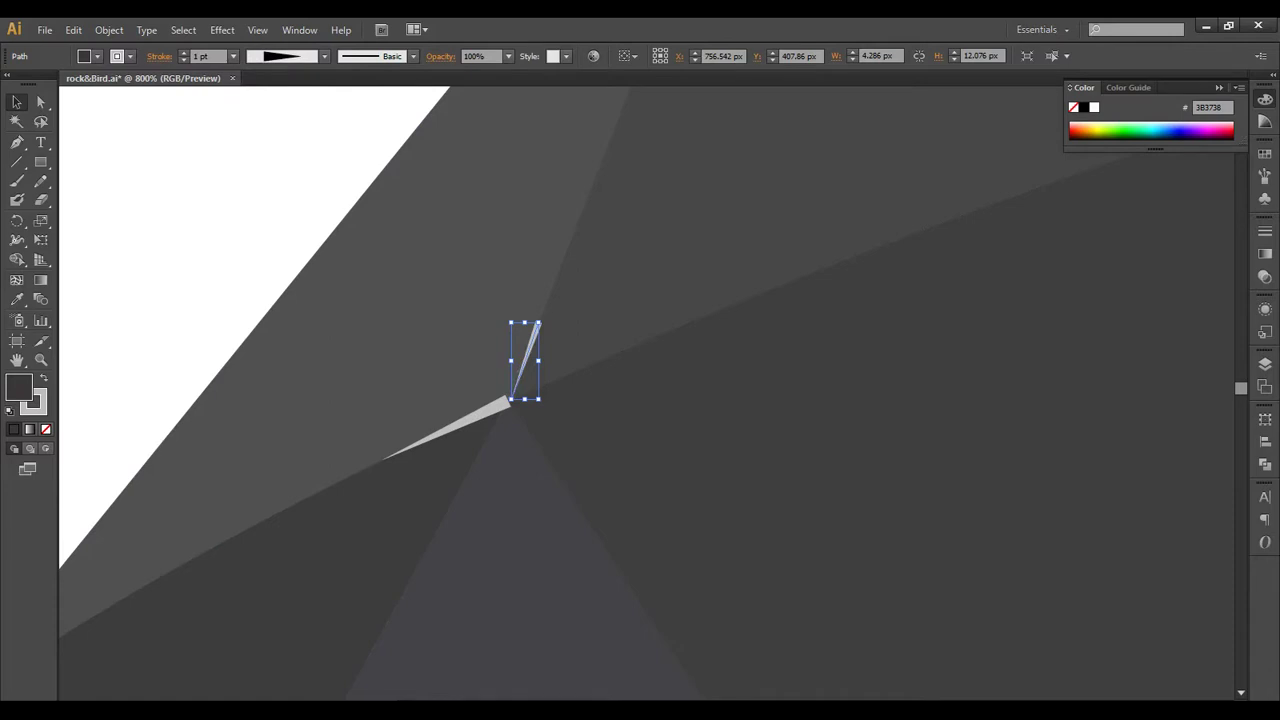
left_click(286, 60)
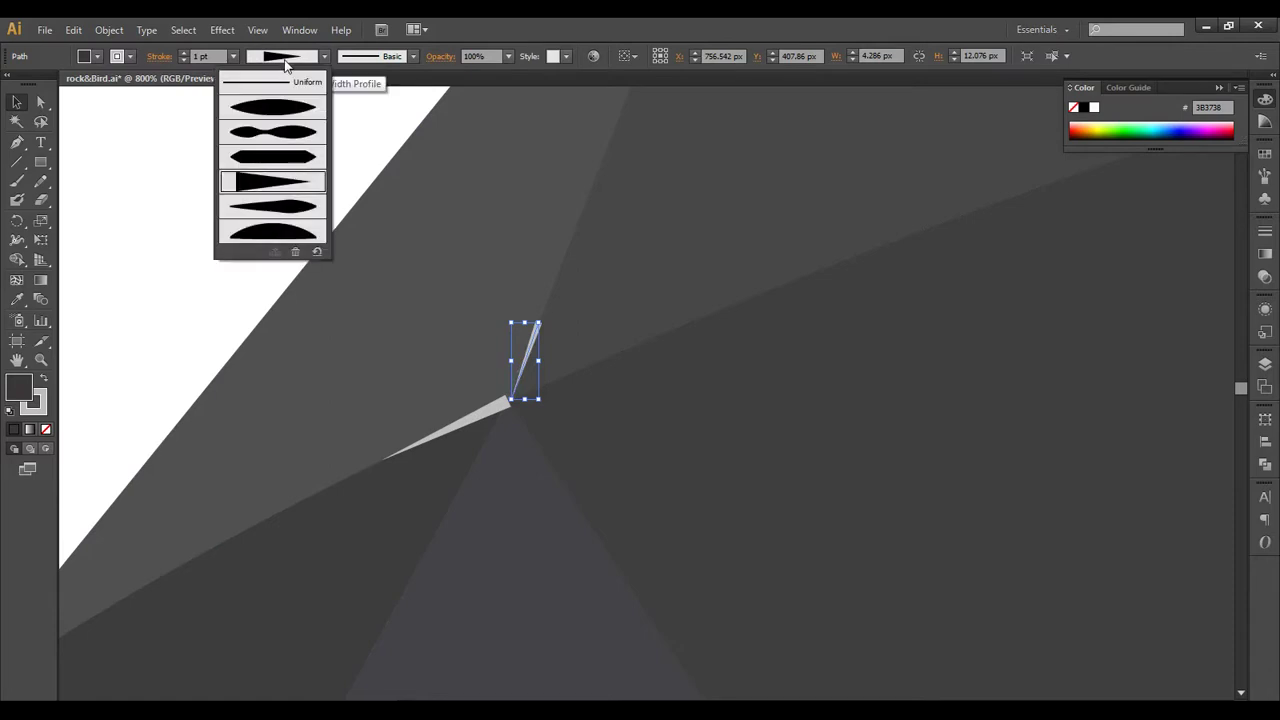
left_click(287, 207)
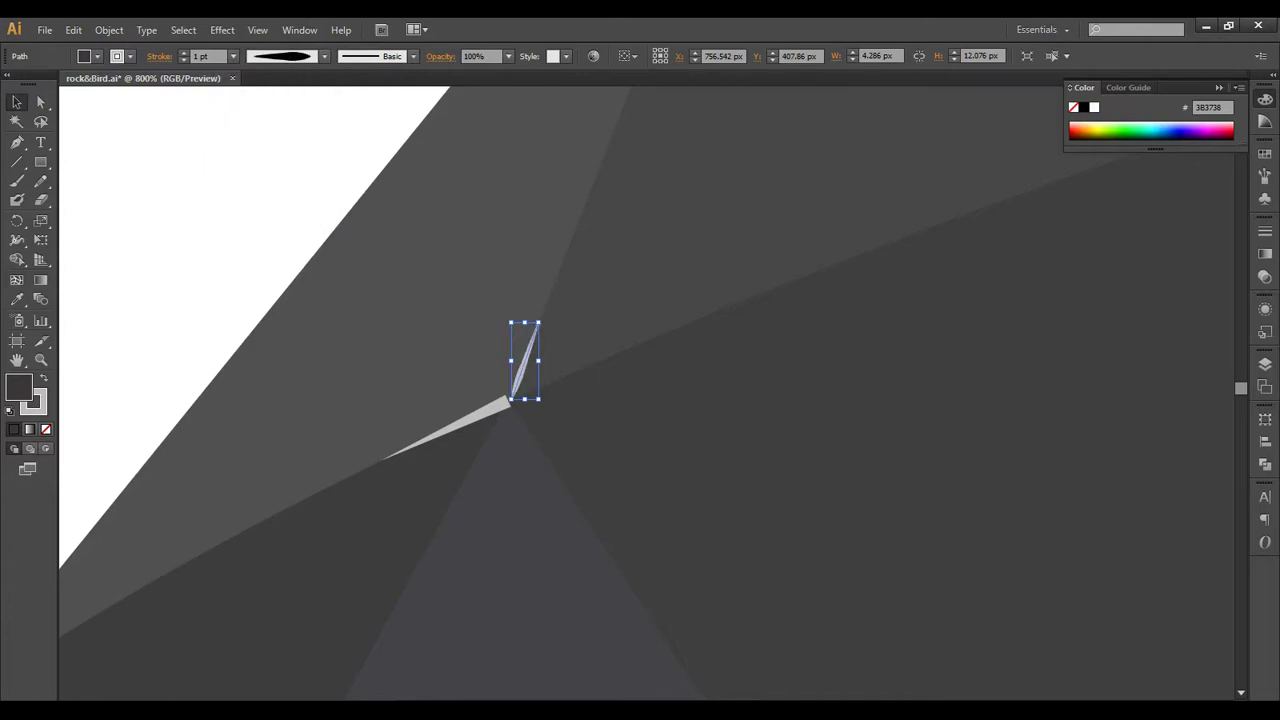
left_click(290, 60)
left_click(295, 177)
left_click(289, 57)
left_click(290, 190)
mouse_move(512, 402)
left_mouse_down()
mouse_move(543, 397)
mouse_move(510, 402)
left_mouse_up()
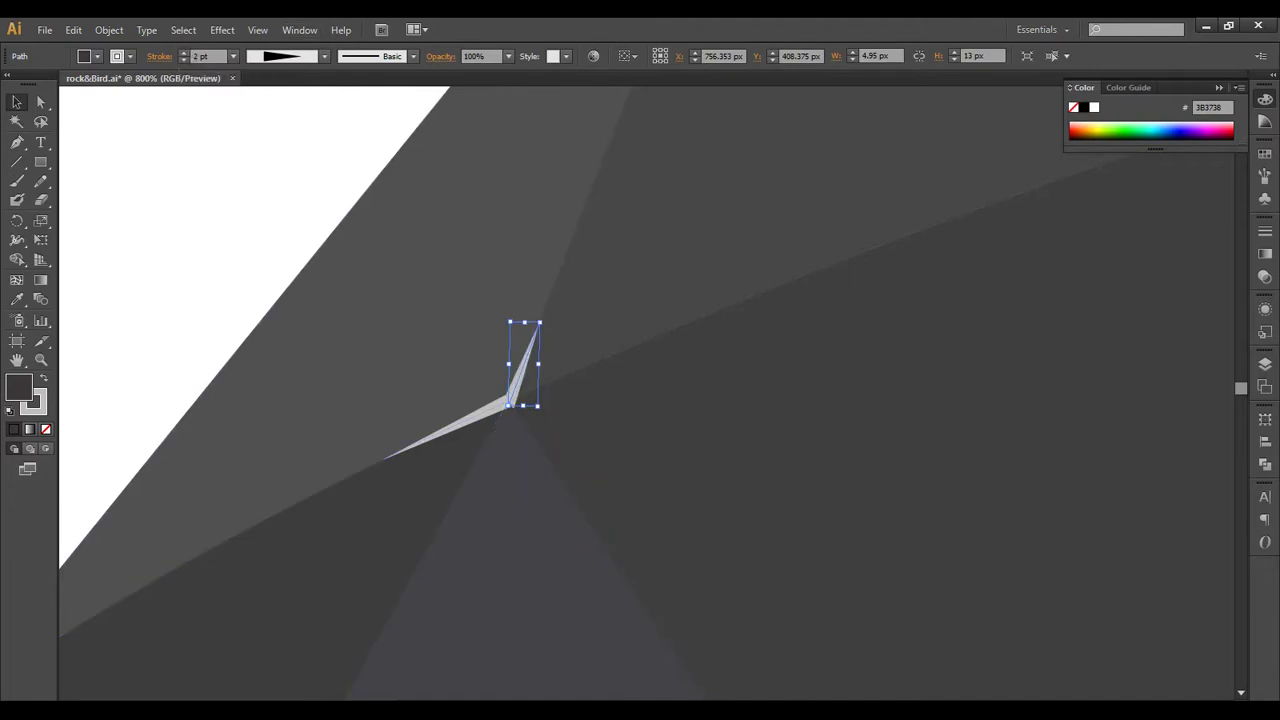
key("ctrl+shift+a")
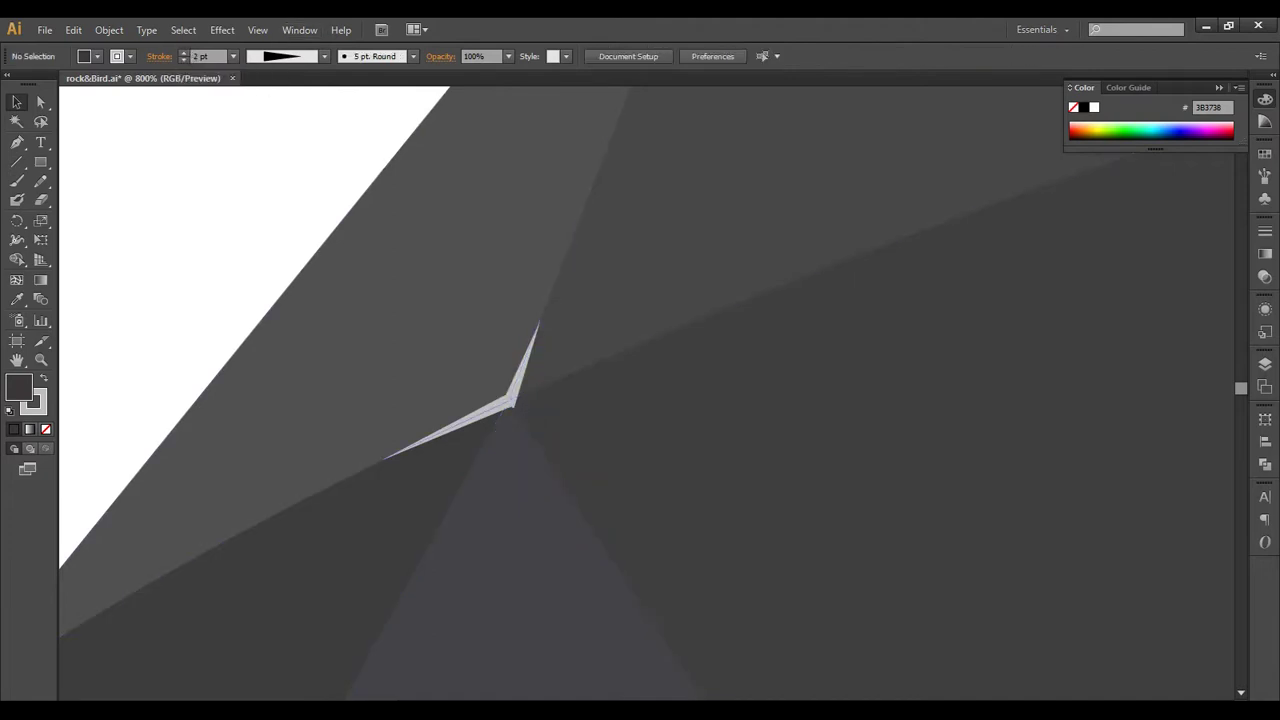
Step: Duplicate the lower-left sliver and rotate the copy toward the lower right
key("ctrl+z")
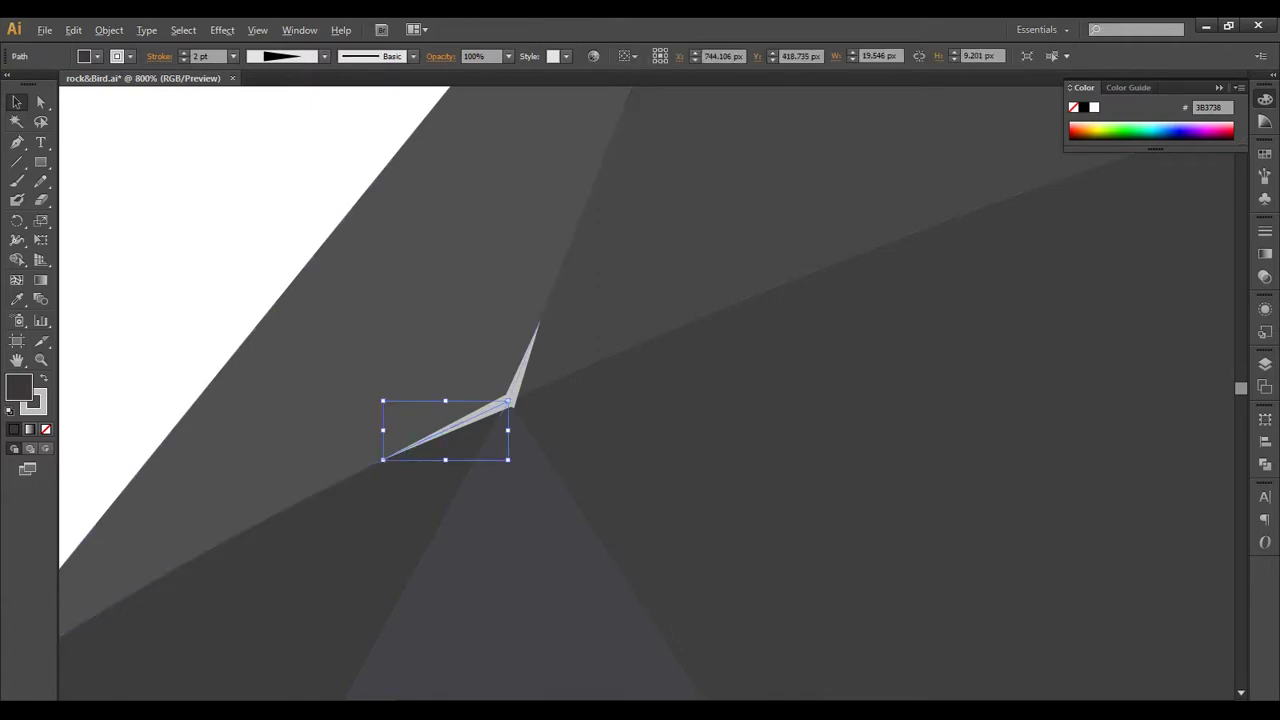
left_click_drag(440, 428, 447, 438)
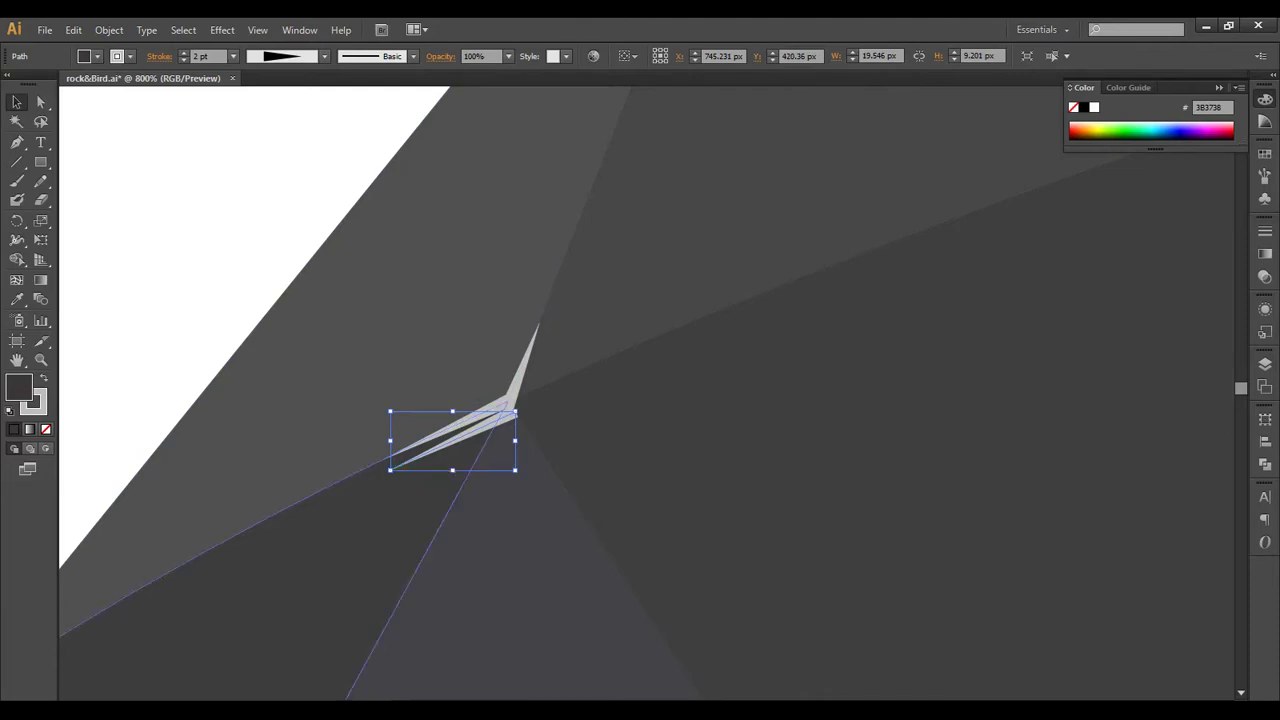
left_click_drag(385, 475, 613, 499)
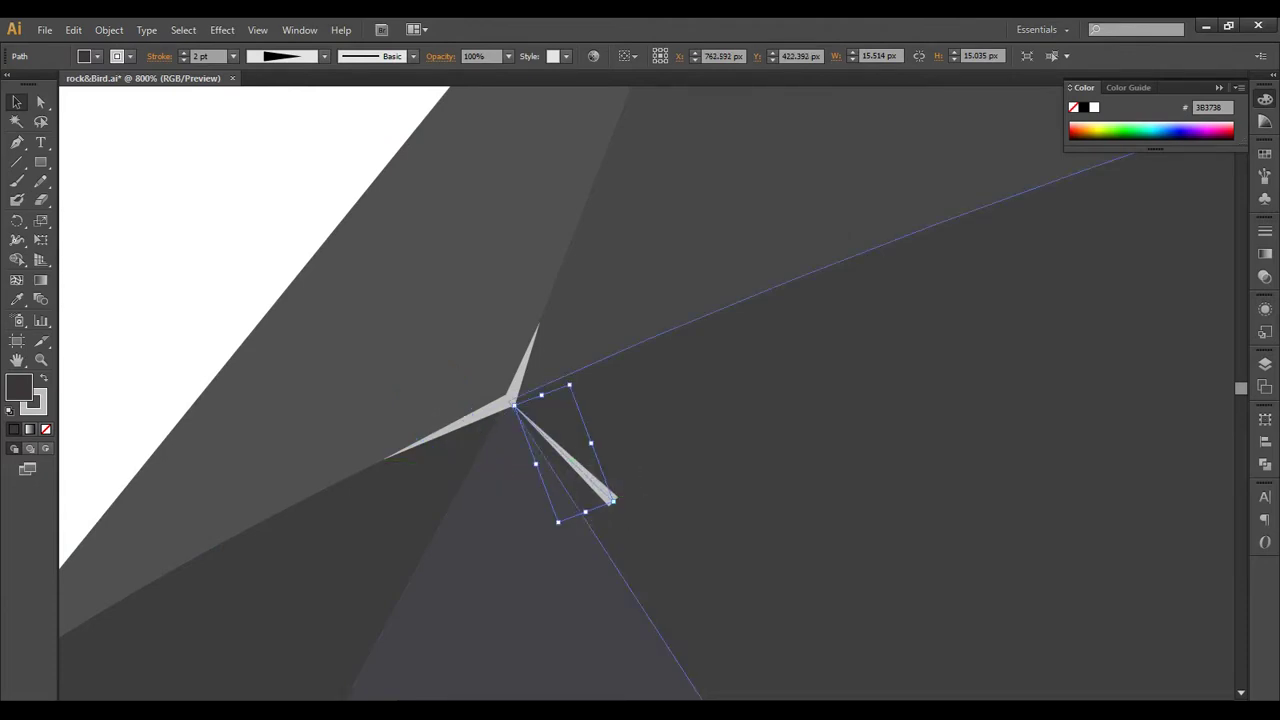
left_click_drag(613, 499, 428, 322)
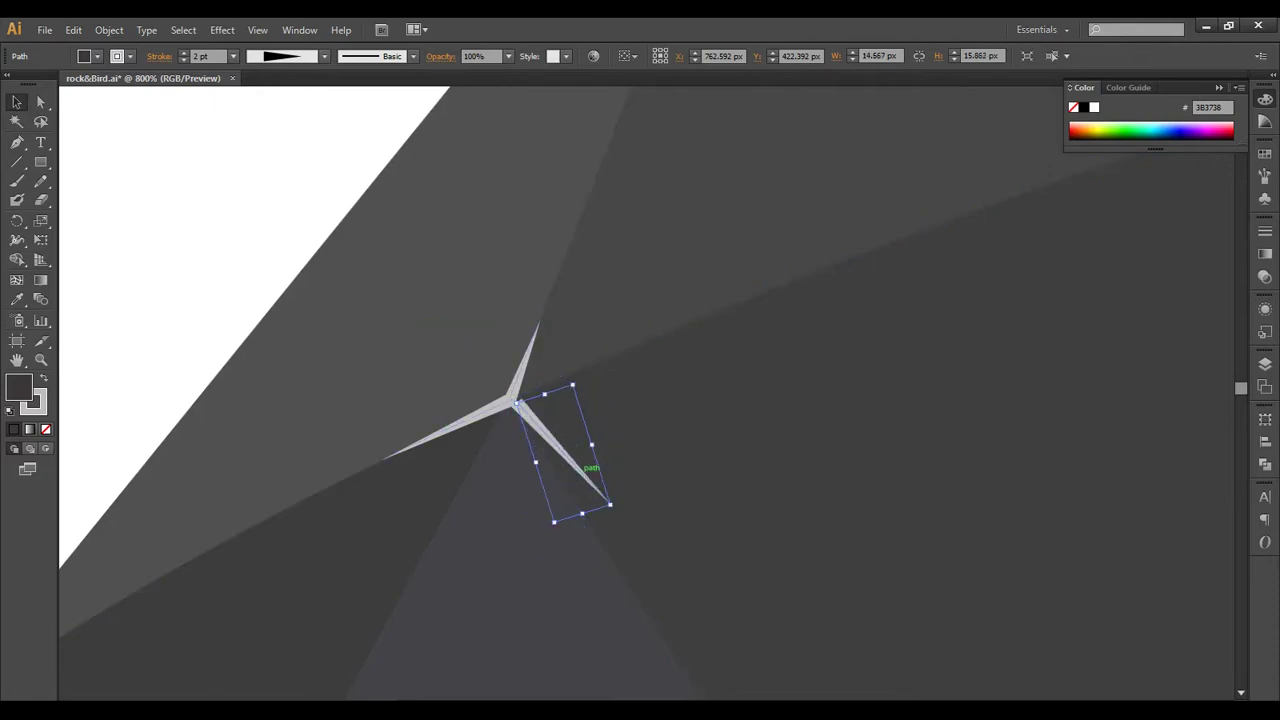
left_click_drag(540, 528, 541, 527)
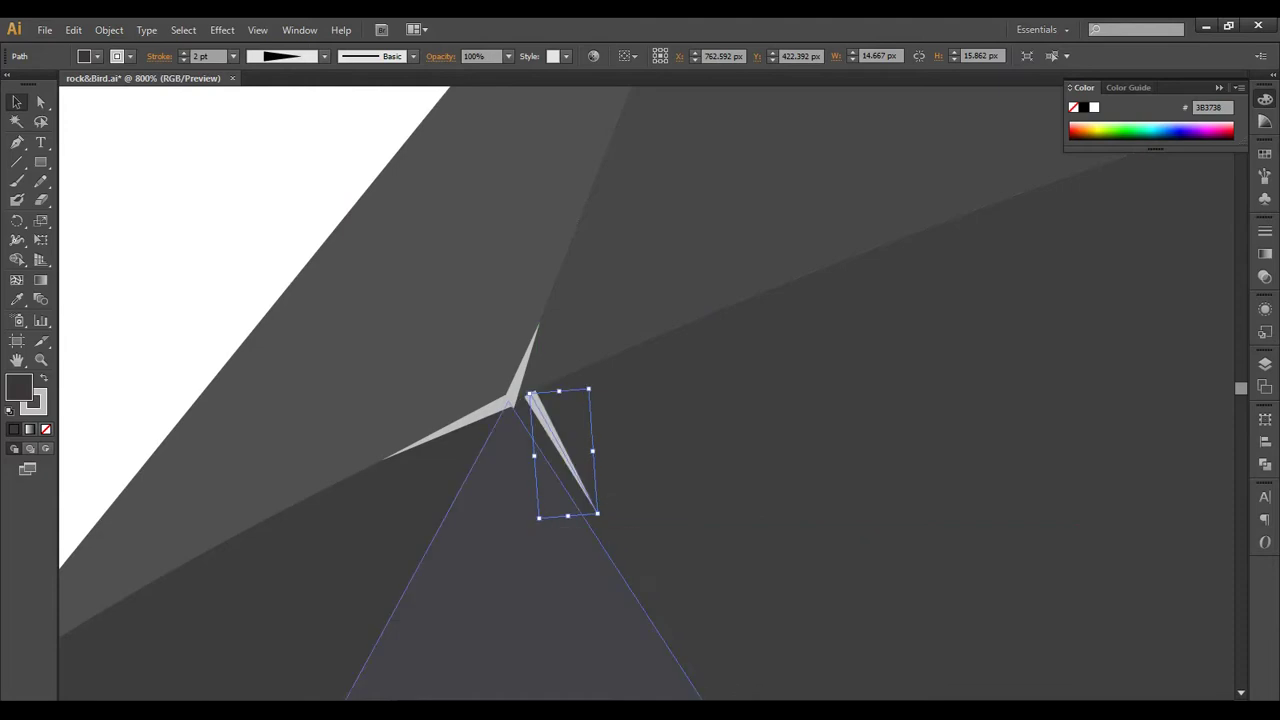
Step: Move the copy's wide end onto the facet corner and fine-tune its angle along the edge
left_click_drag(570, 455, 548, 479)
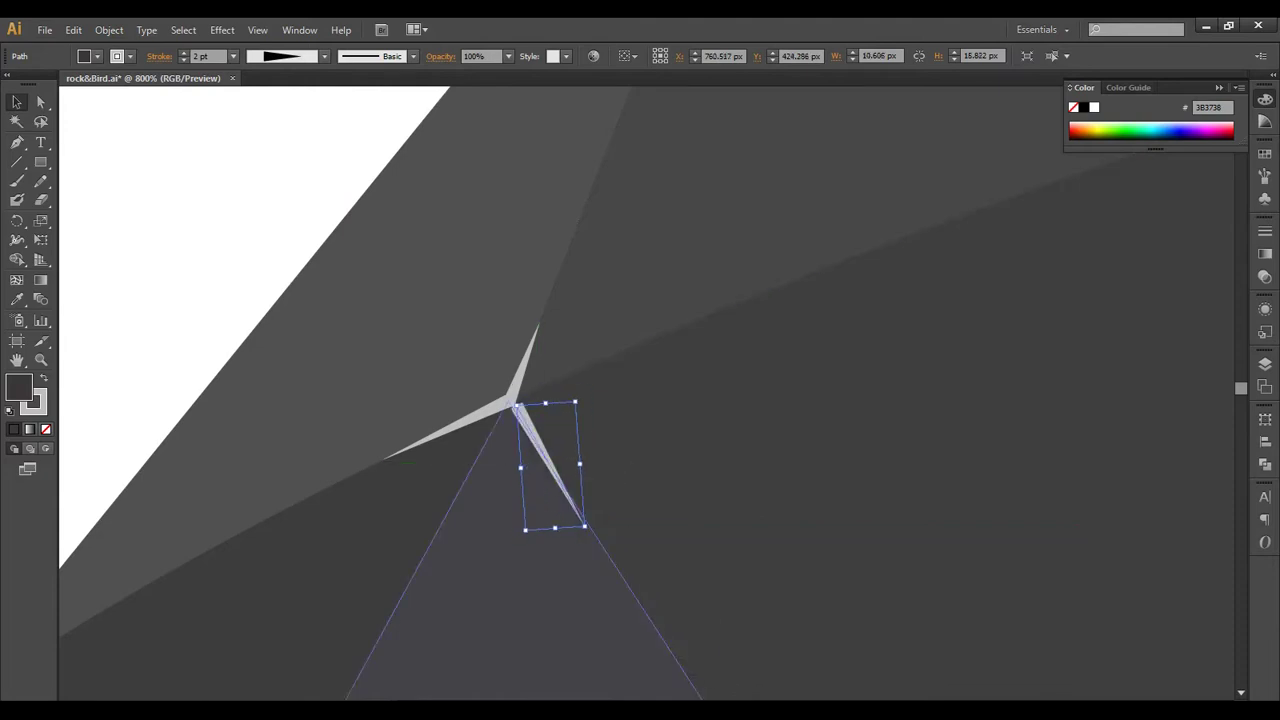
left_click_drag(526, 530, 524, 529)
key("Up")
key("Up")
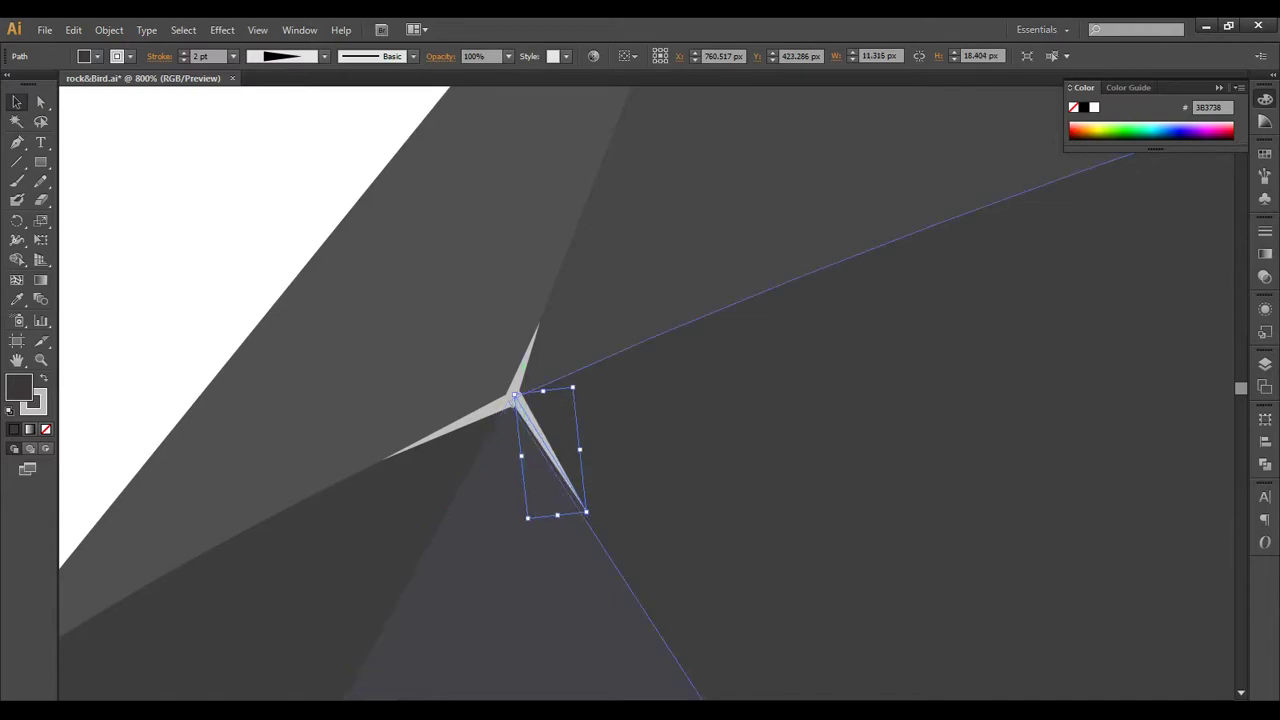
key("Left")
key("ctrl+shift+a")
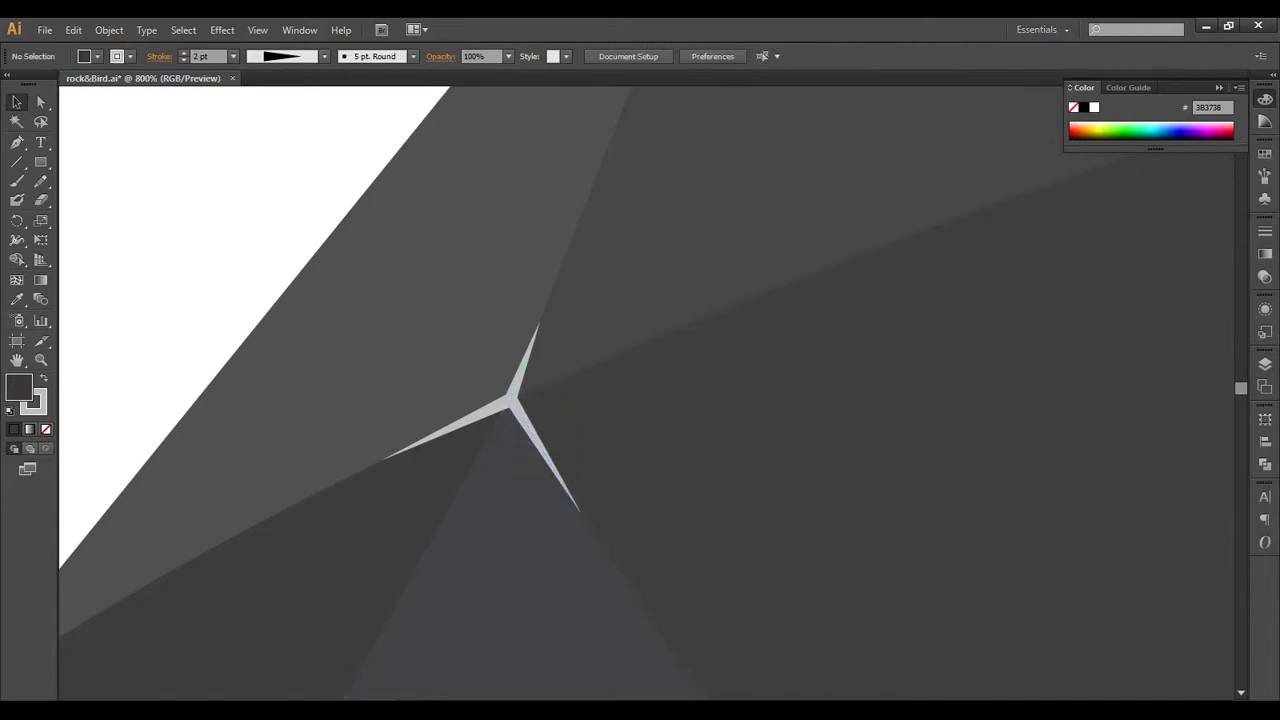
Step: Set a cyan fill with no stroke on the Pen tool, framing the rock larger
key("ctrl+0")
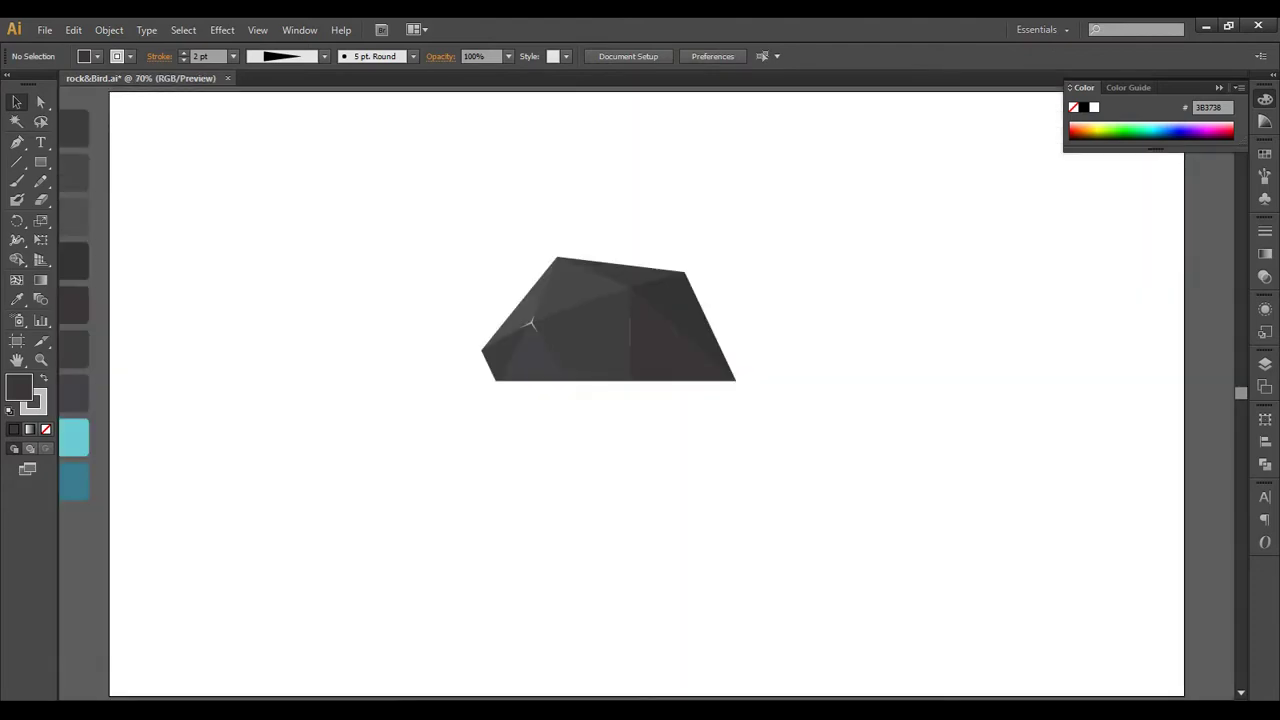
key("ctrl+plus")
key("ctrl+plus")
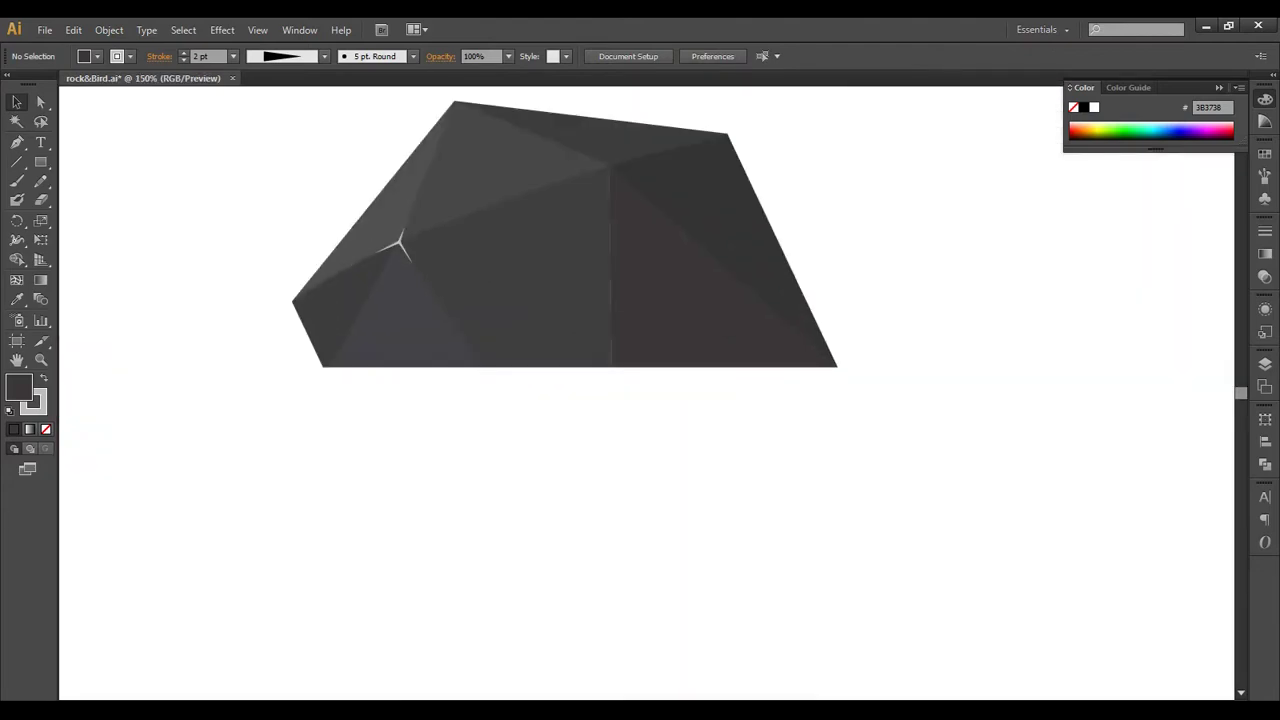
scroll(576, 300, "up", 3)
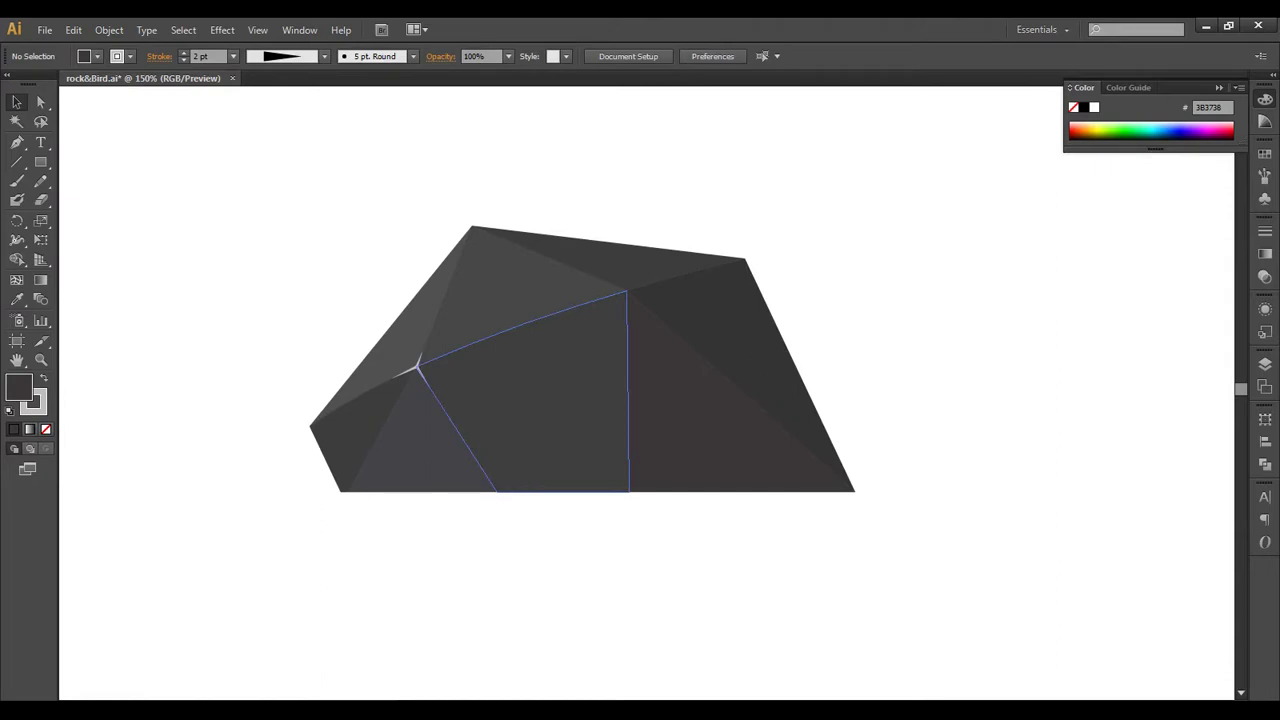
key("ctrl+0")
left_click(90, 440)
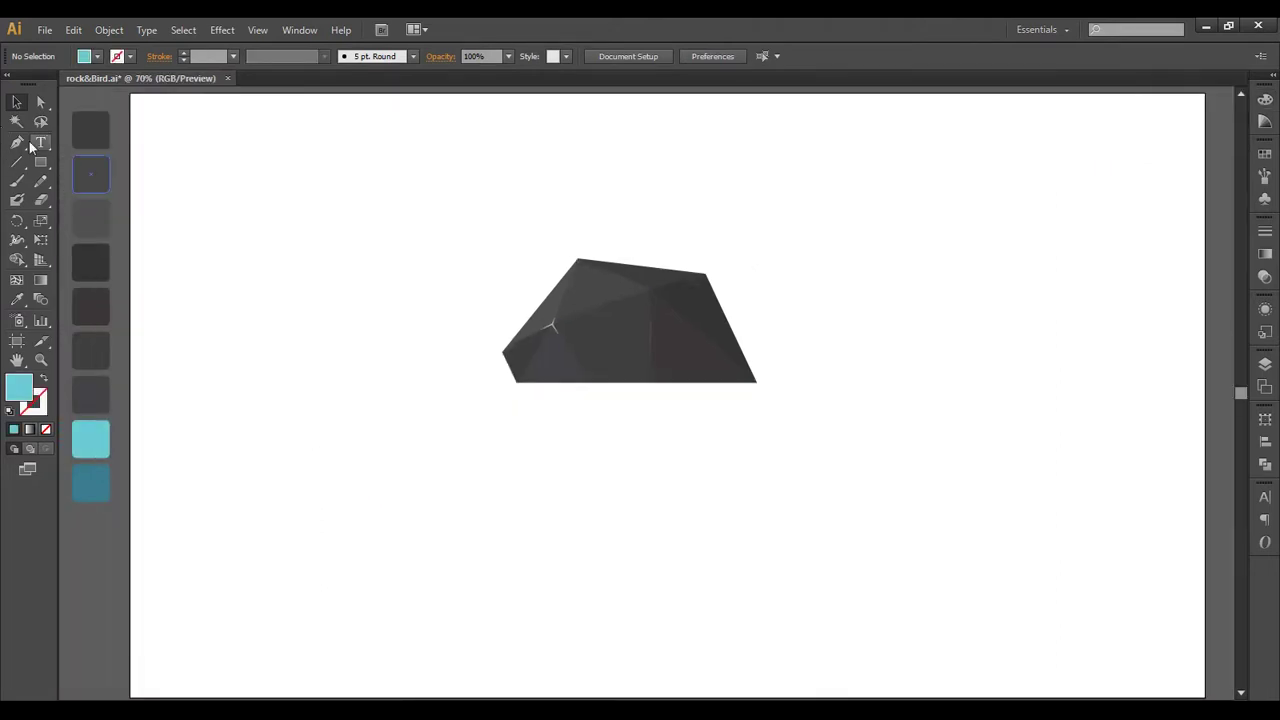
left_click(24, 144)
key("ctrl+equal")
key("ctrl+equal")
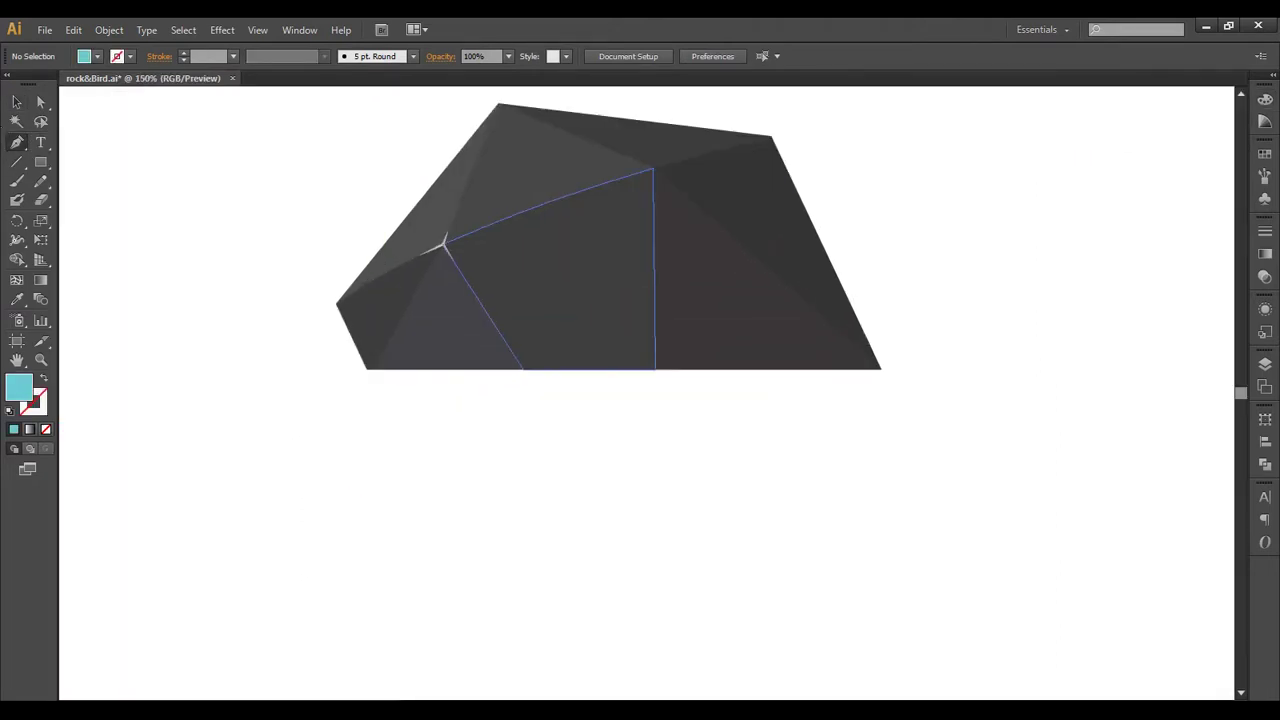
key("ctrl+equal")
key("ctrl+equal")
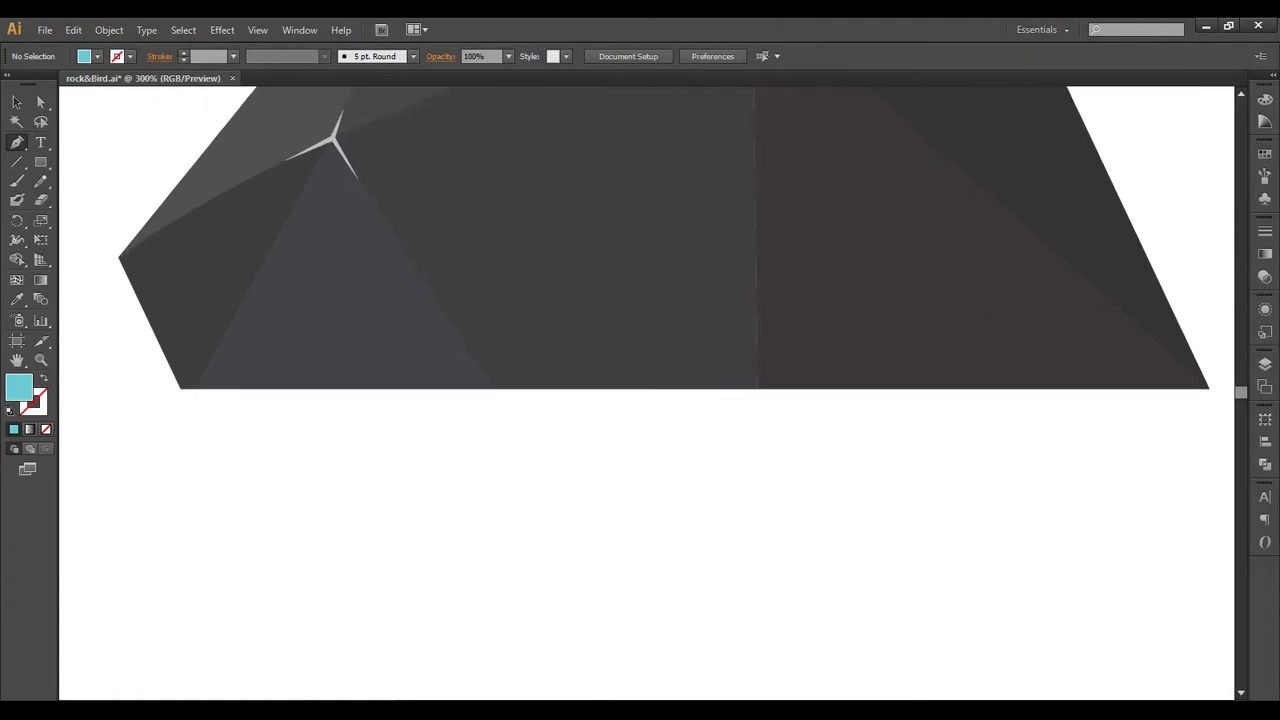
key("ctrl+minus")
key("ctrl+minus")
scroll(652, 246, "down", 1)
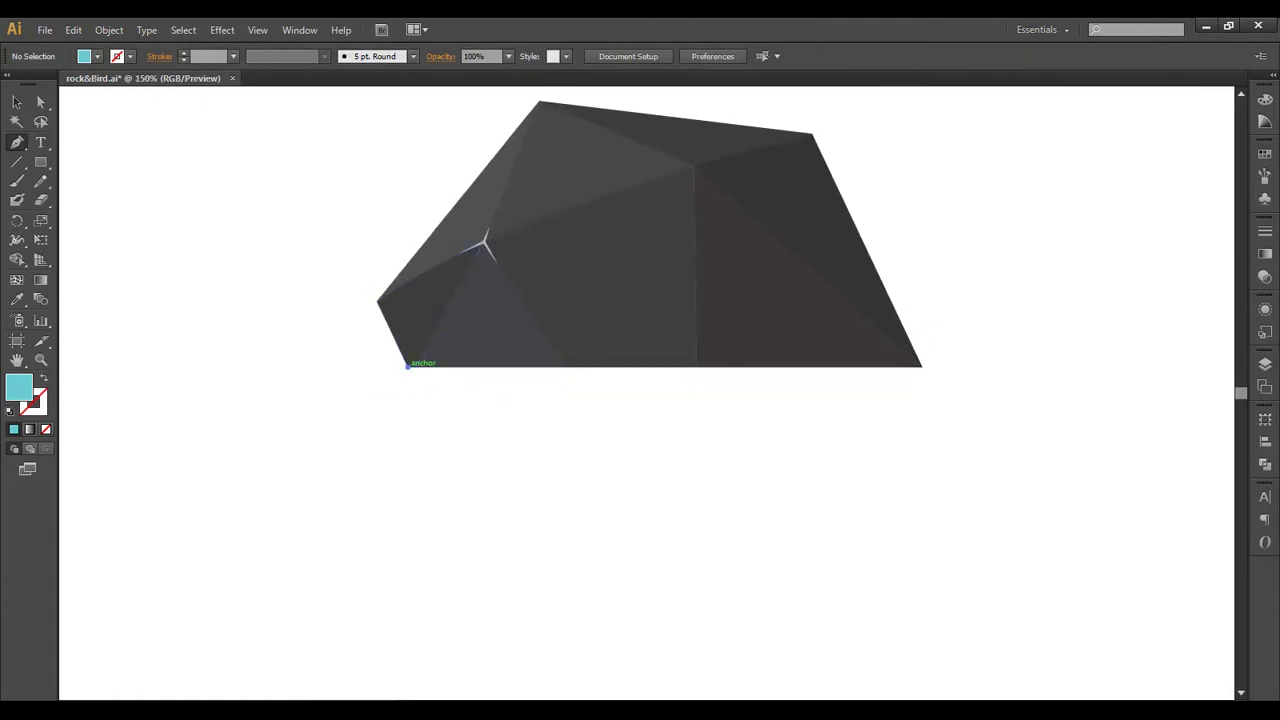
Step: Start the puddle path at the rock's lower-left corner with the first two rounded ripple bars
left_click_drag(407, 366, 420, 386)
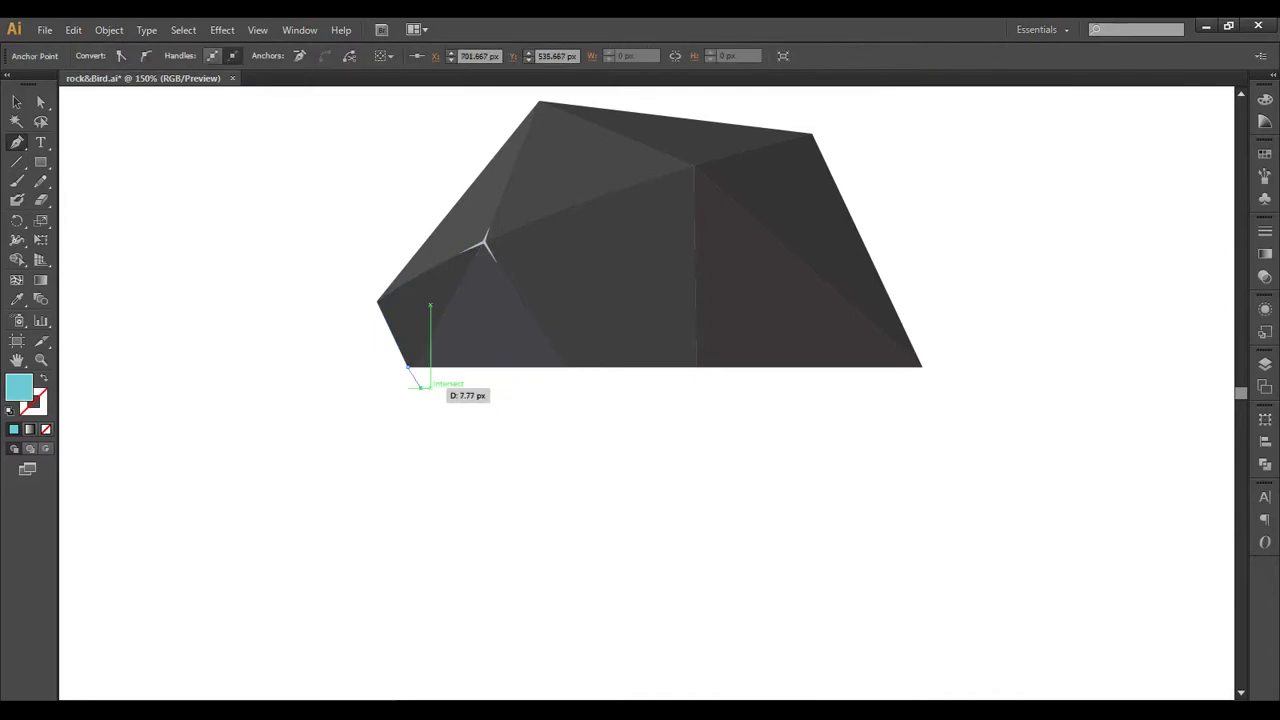
left_click(472, 386)
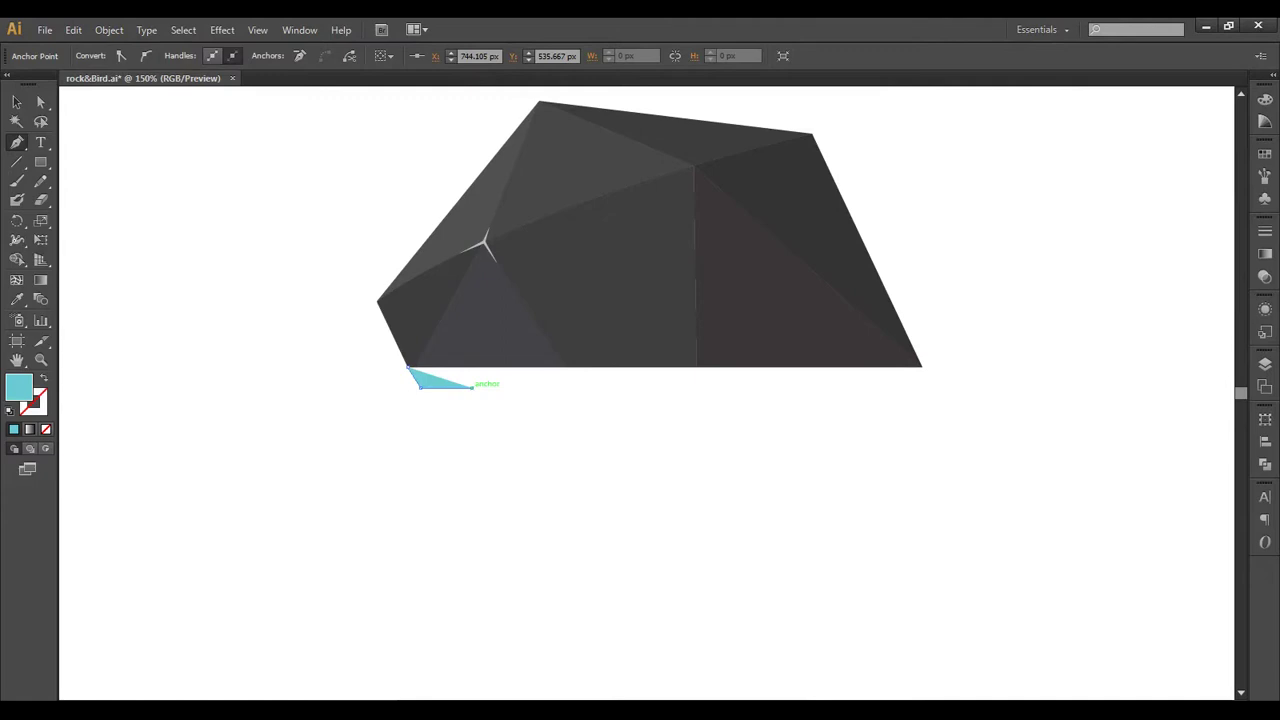
mouse_move(472, 403)
left_mouse_down()
mouse_move(370, 404)
mouse_move(370, 420)
left_mouse_up()
left_click(495, 398)
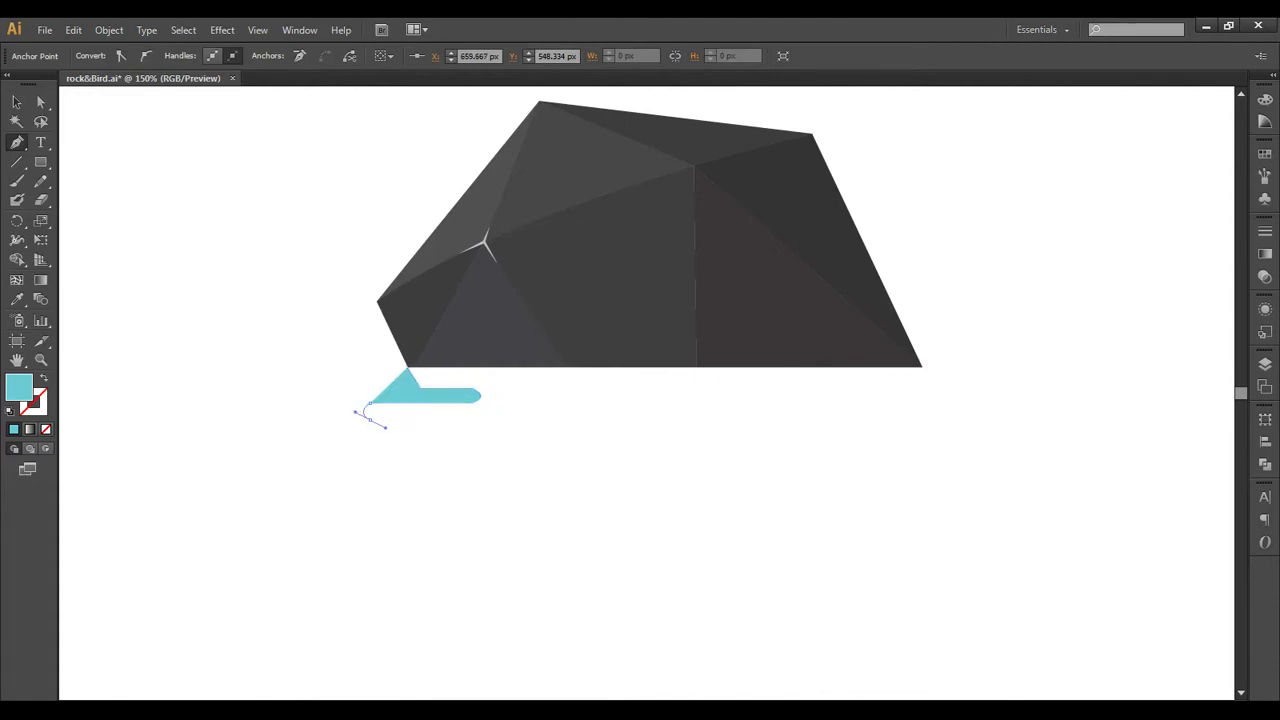
left_click_drag(368, 412, 497, 418)
left_click(497, 420)
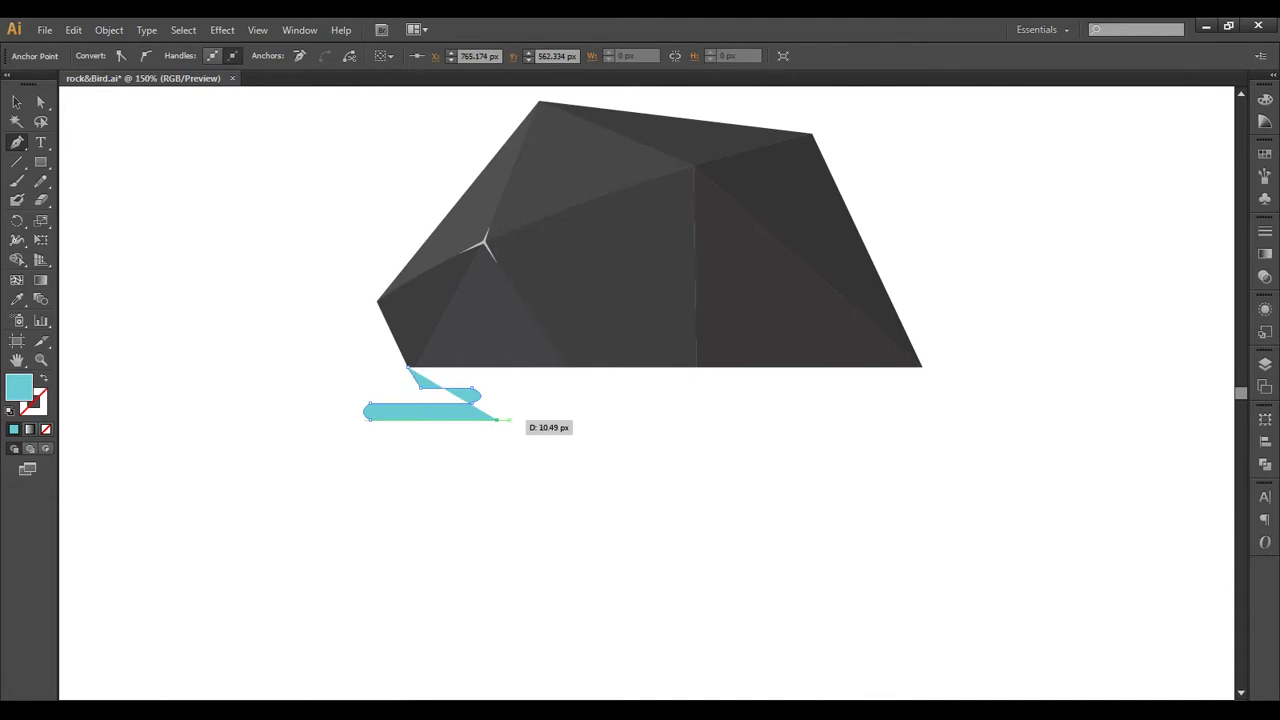
left_click_drag(515, 420, 515, 430)
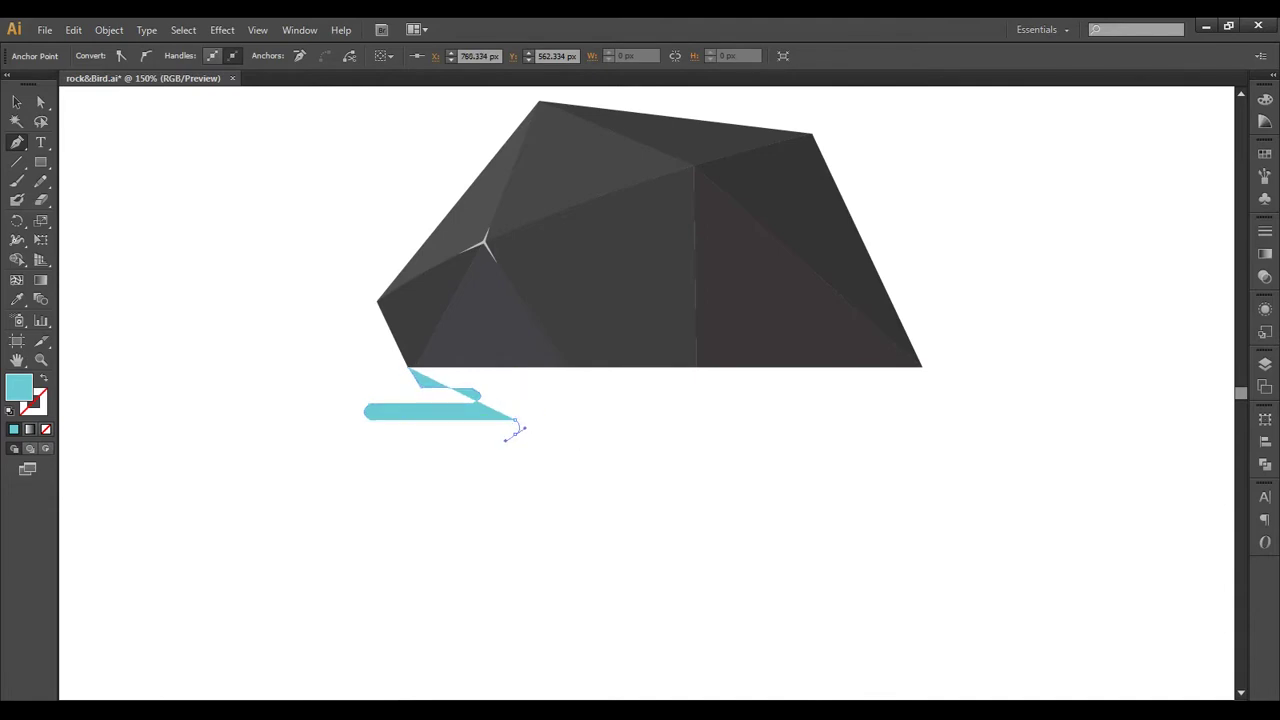
left_click(517, 430)
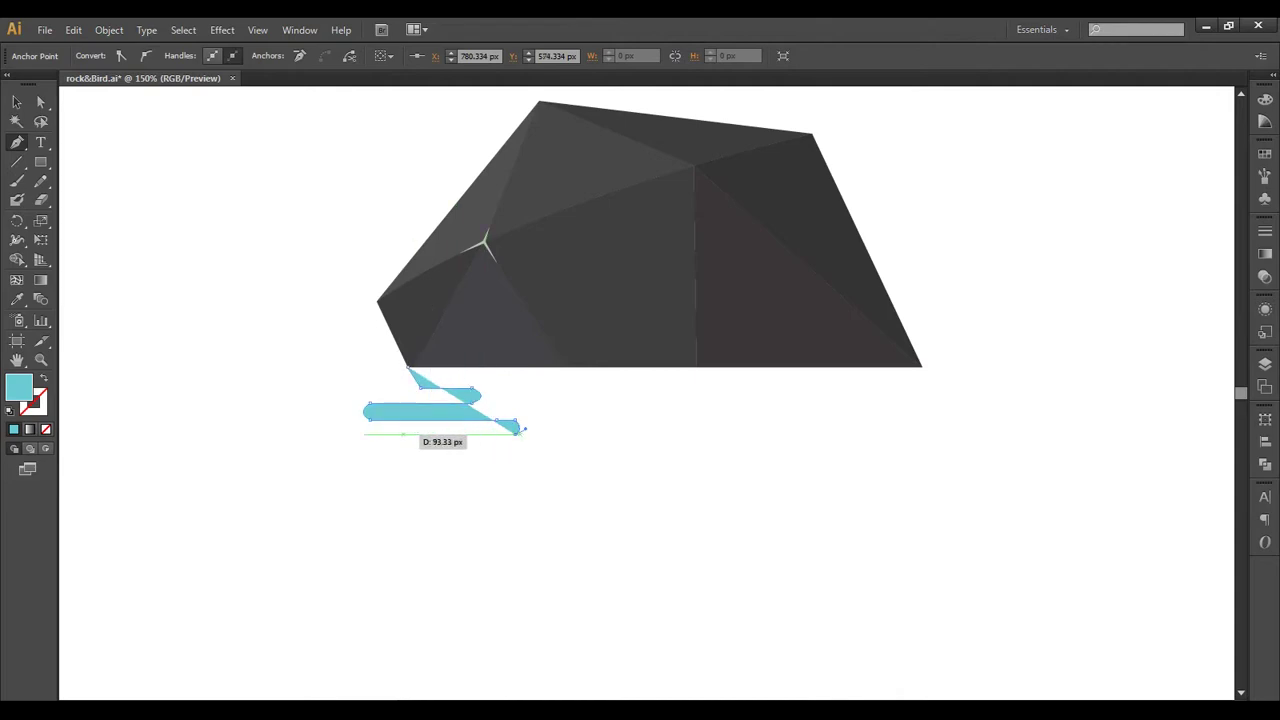
Step: Continue the path downward with a third rounded ripple and the start of a fourth
left_click(404, 434)
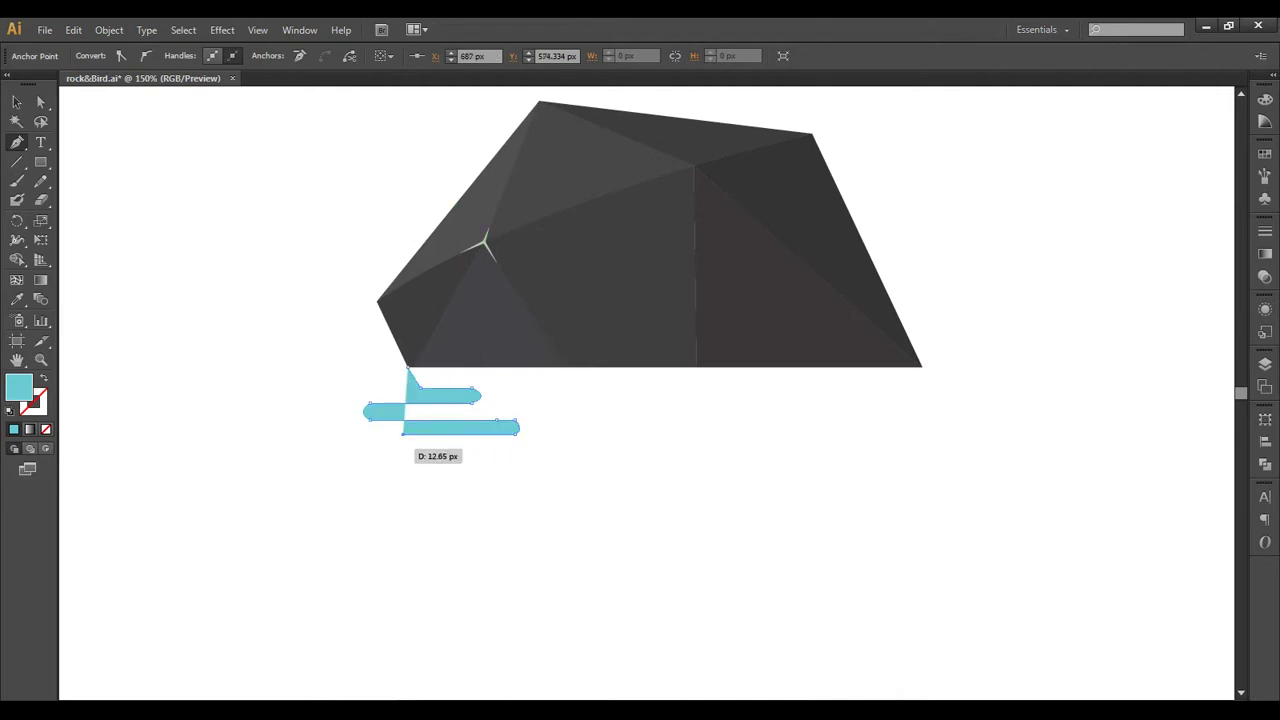
left_click_drag(401, 450, 443, 479)
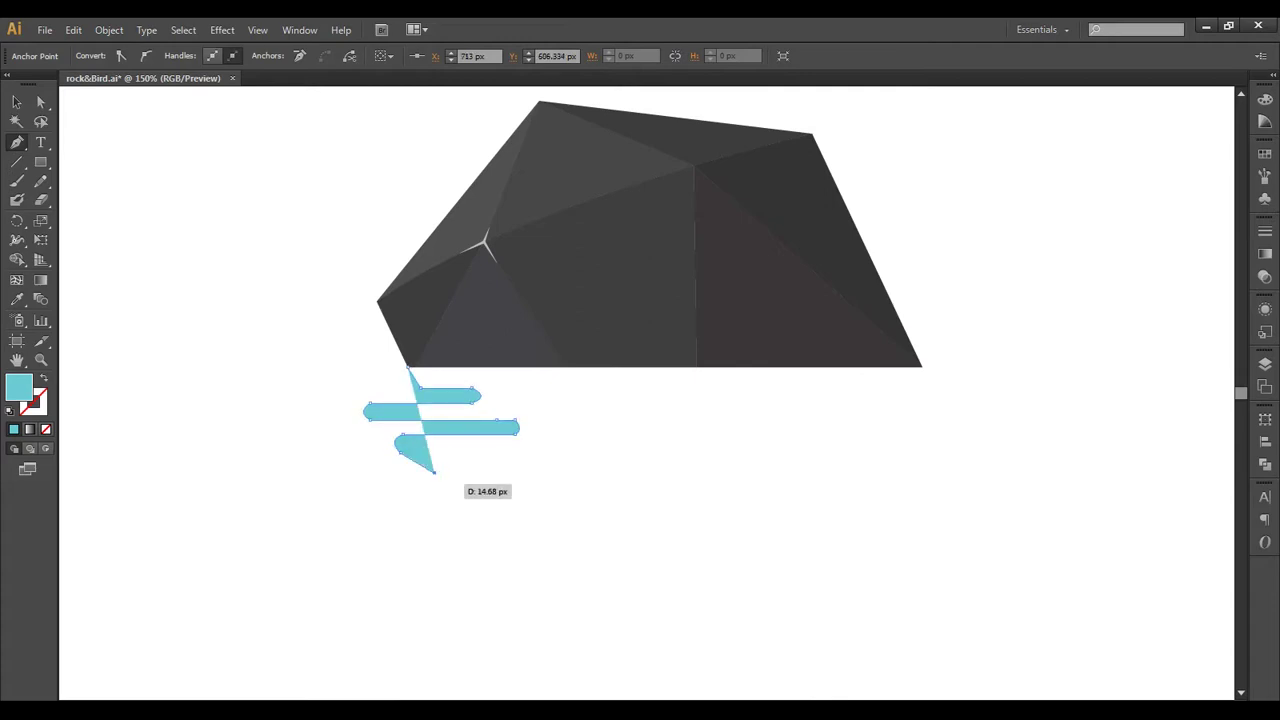
left_click_drag(447, 484, 496, 510)
key("ctrl+z")
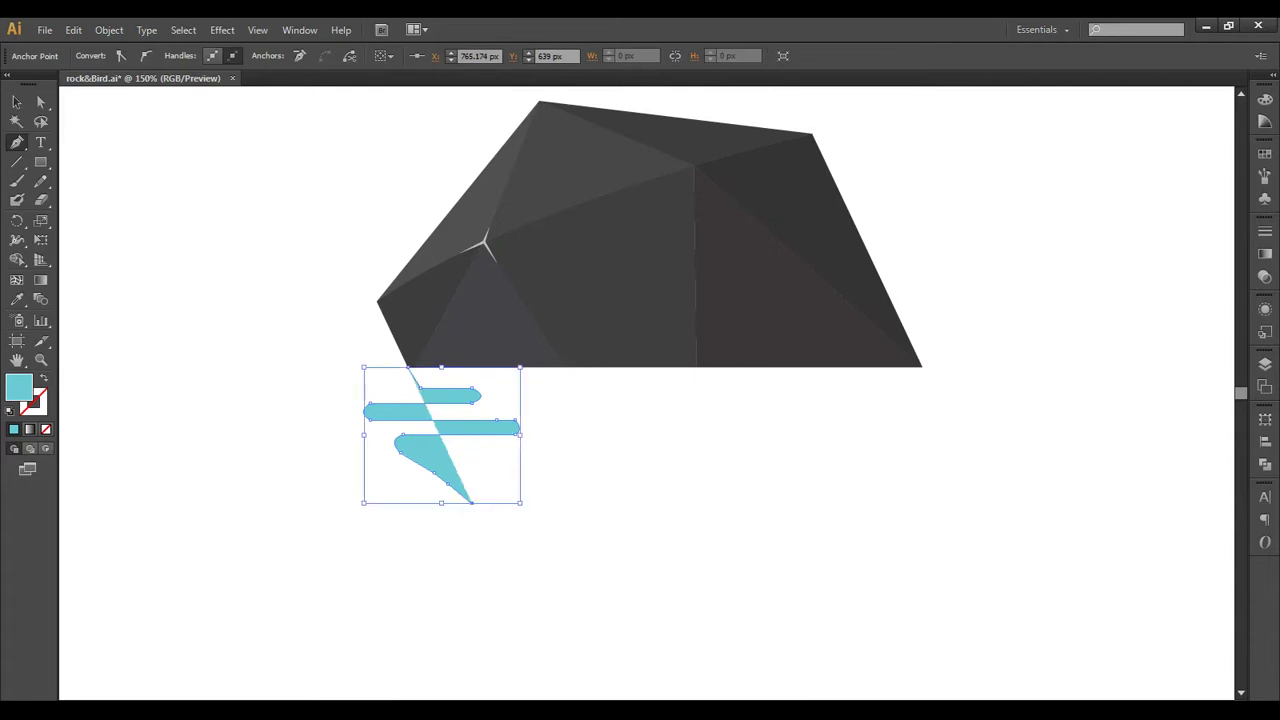
left_click(471, 503)
left_click_drag(500, 511, 511, 514)
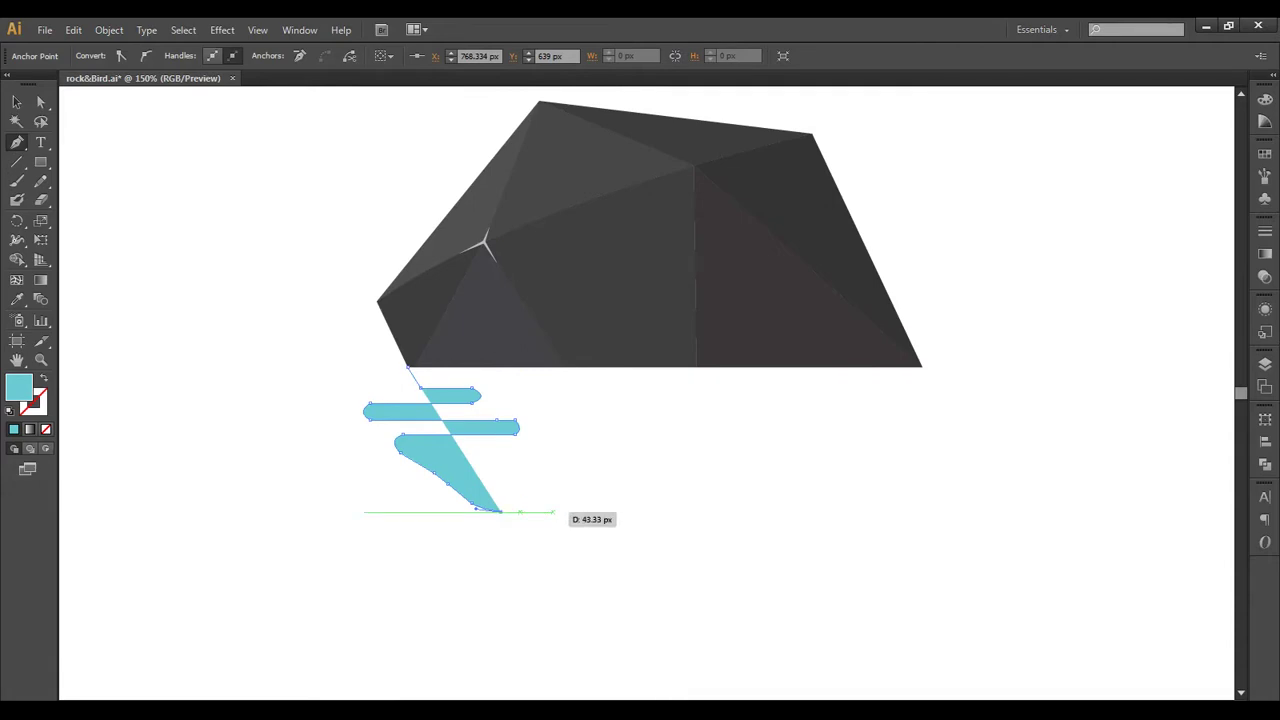
left_click(552, 512)
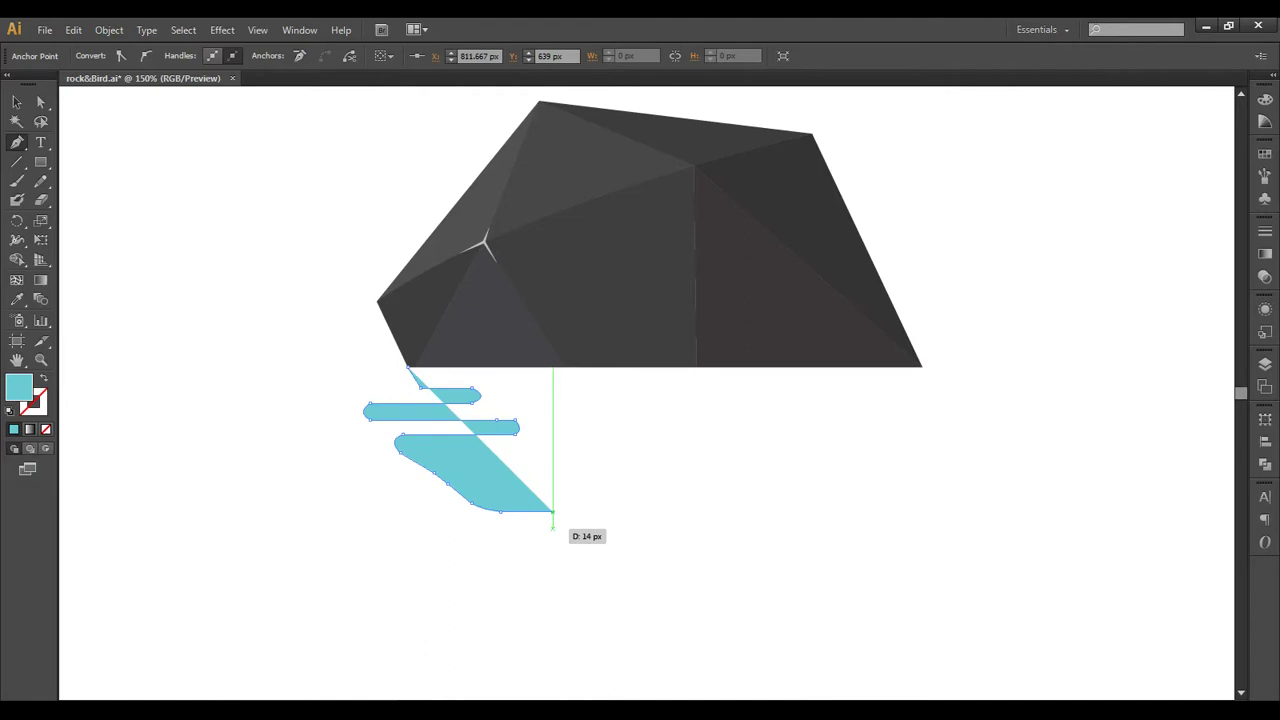
left_click(552, 527, "ctrl")
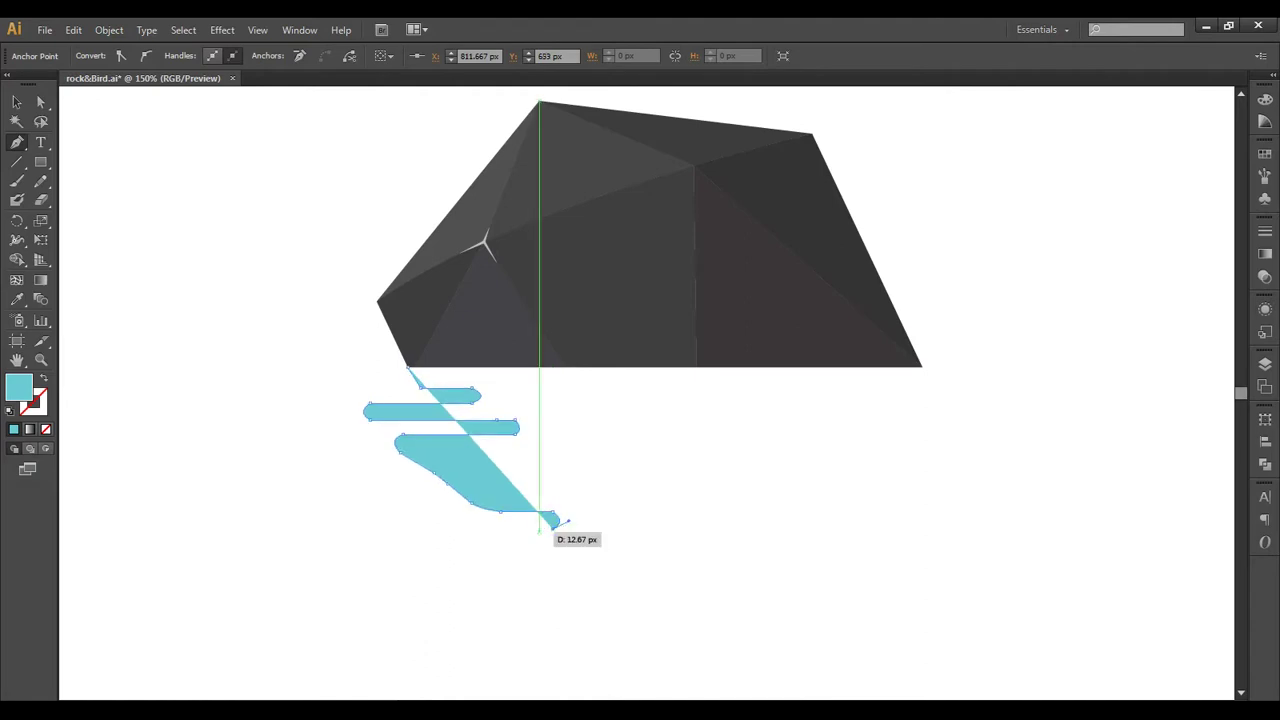
left_click(483, 524)
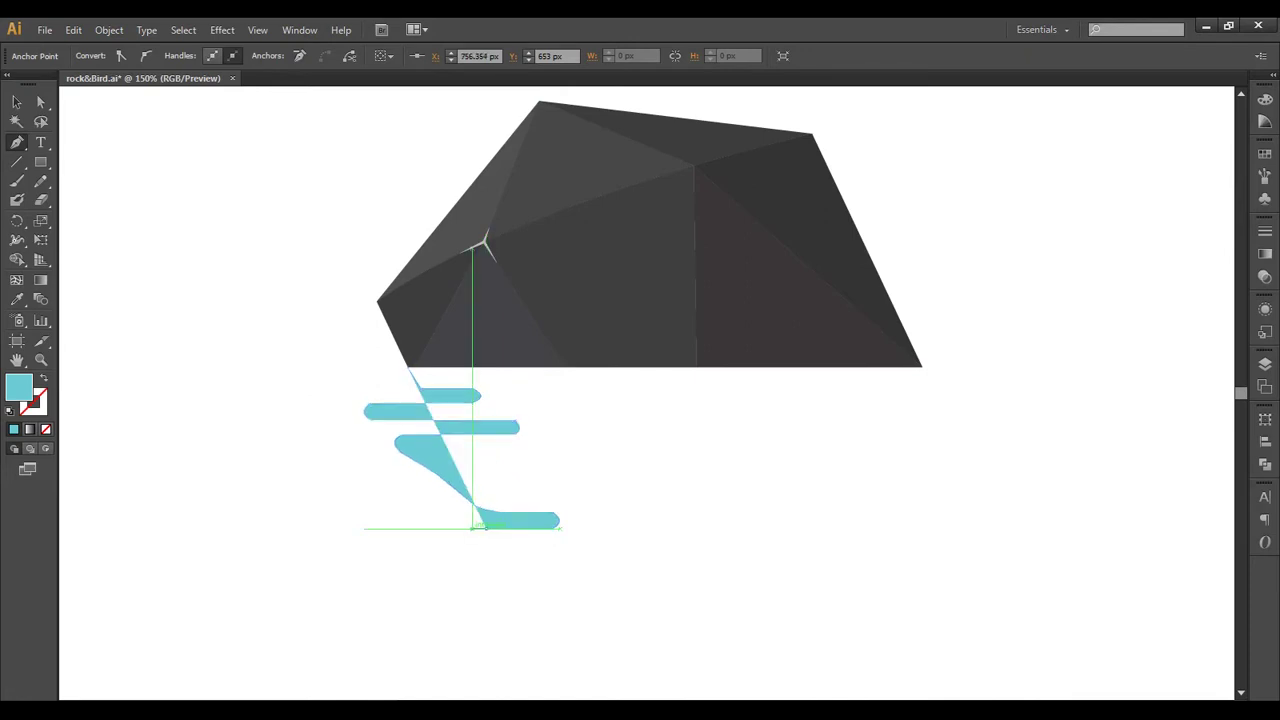
Step: Round off the fourth and lowest ripple bars on the puddle's left edge
left_click_drag(474, 526, 458, 544)
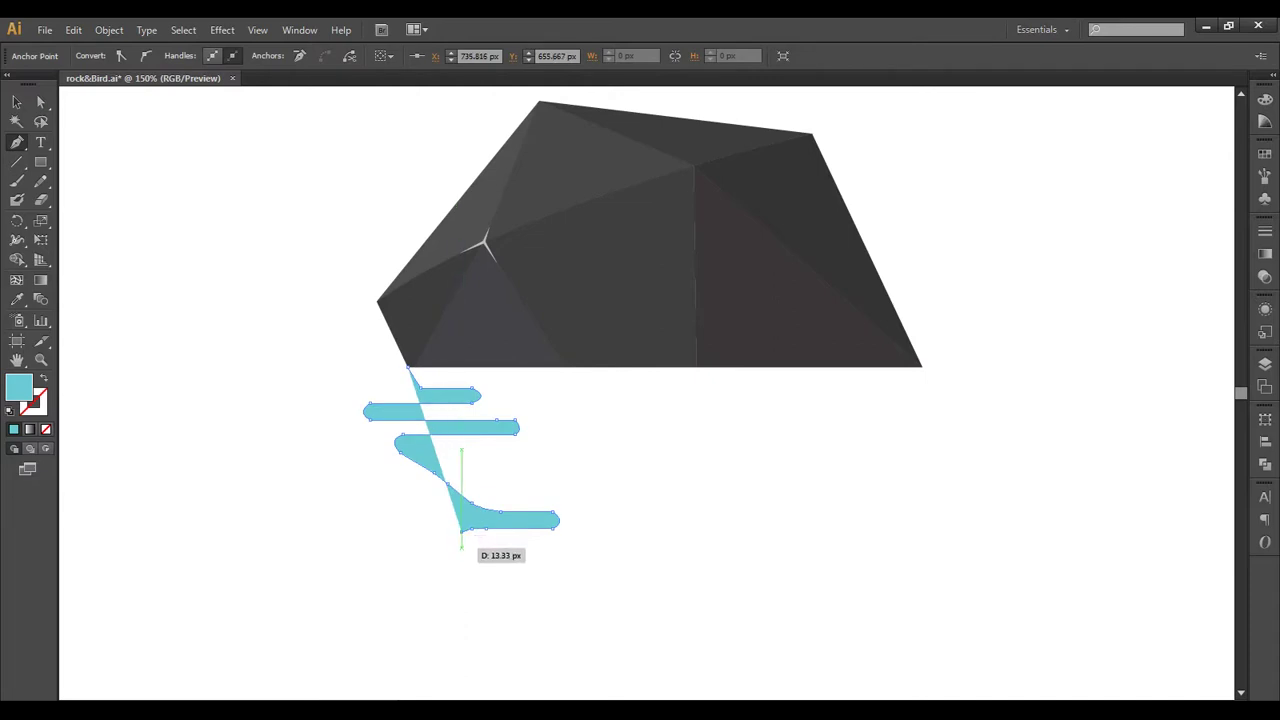
left_click_drag(458, 544, 460, 545)
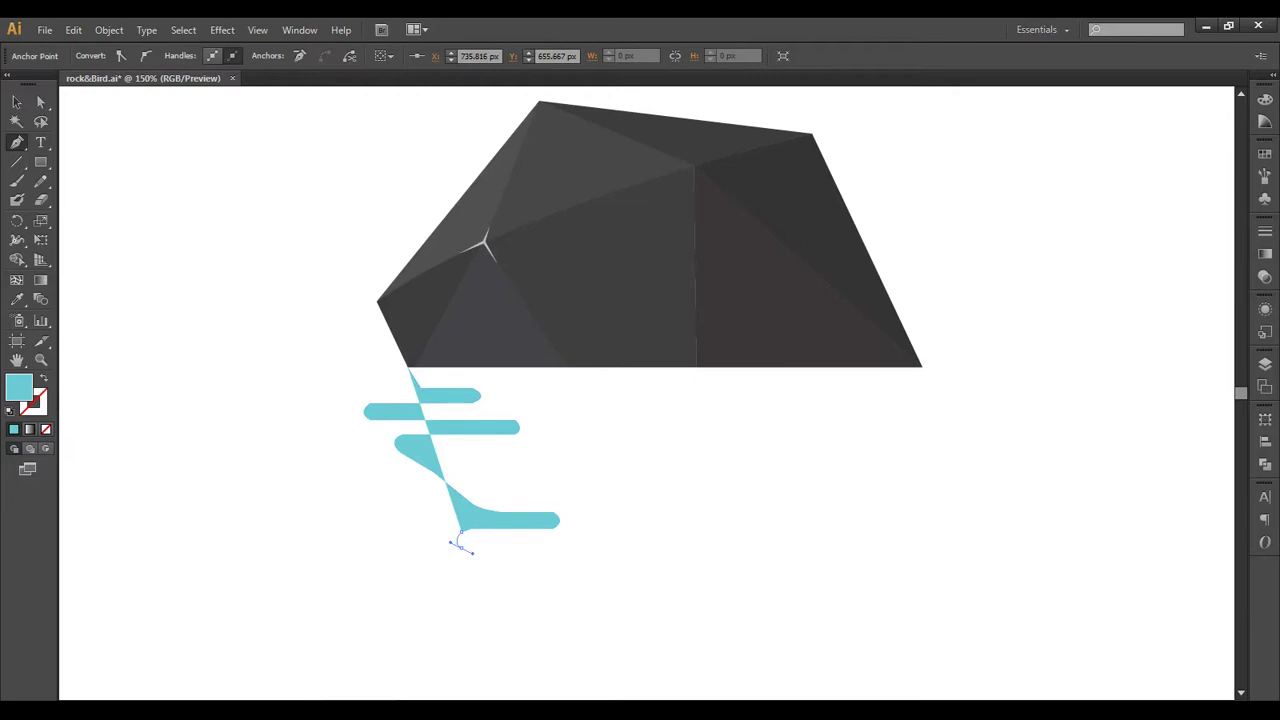
left_click(460, 545)
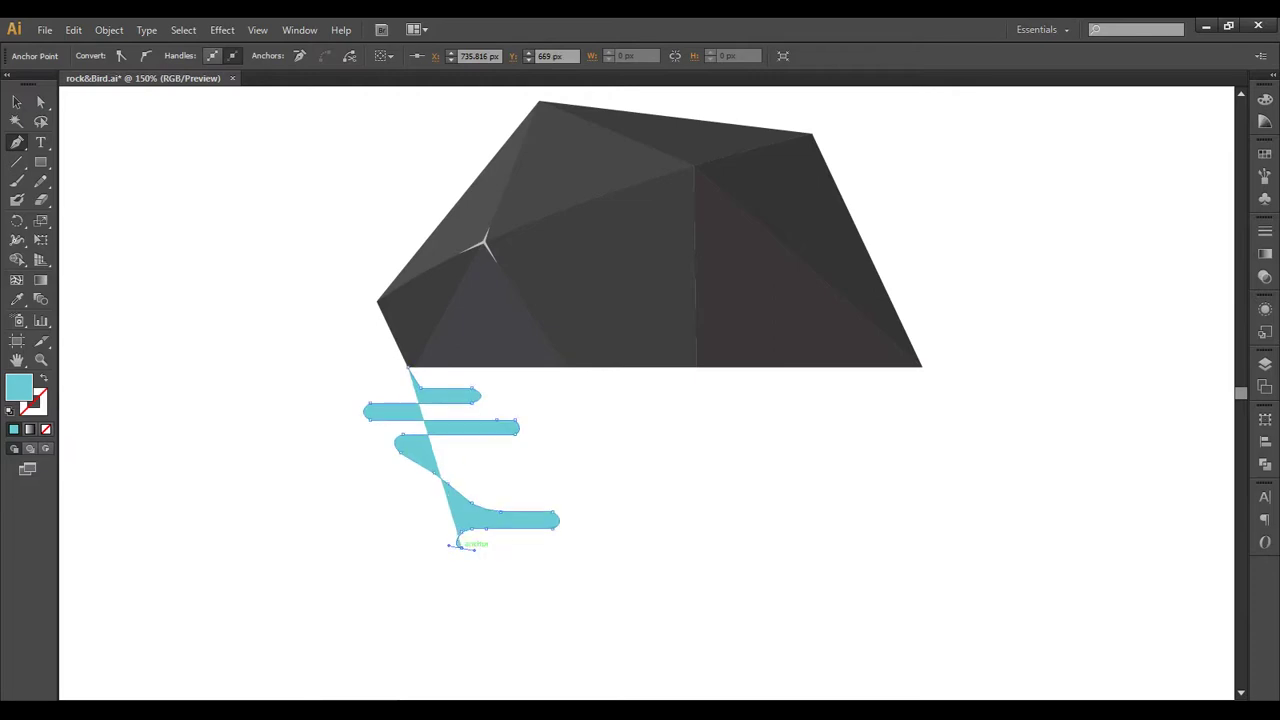
left_click_drag(456, 543, 497, 550)
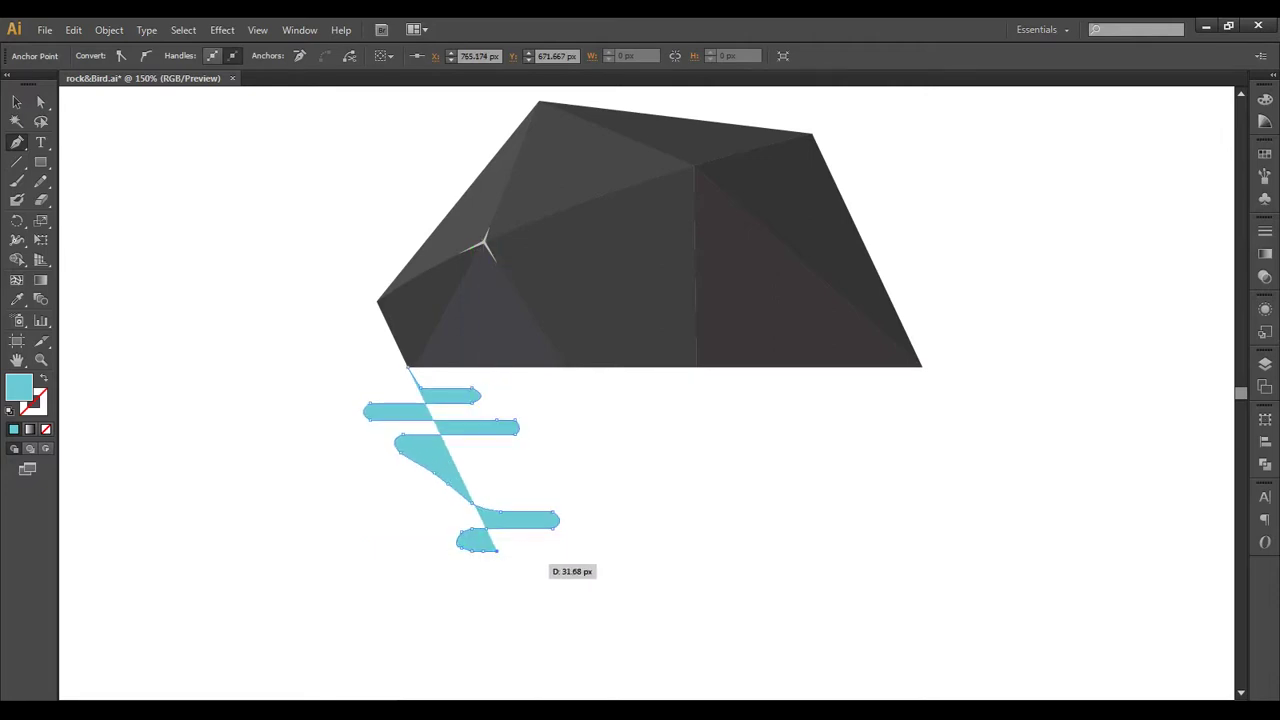
mouse_move(497, 550)
left_mouse_down()
mouse_move(565, 578)
mouse_move(546, 566)
left_mouse_up()
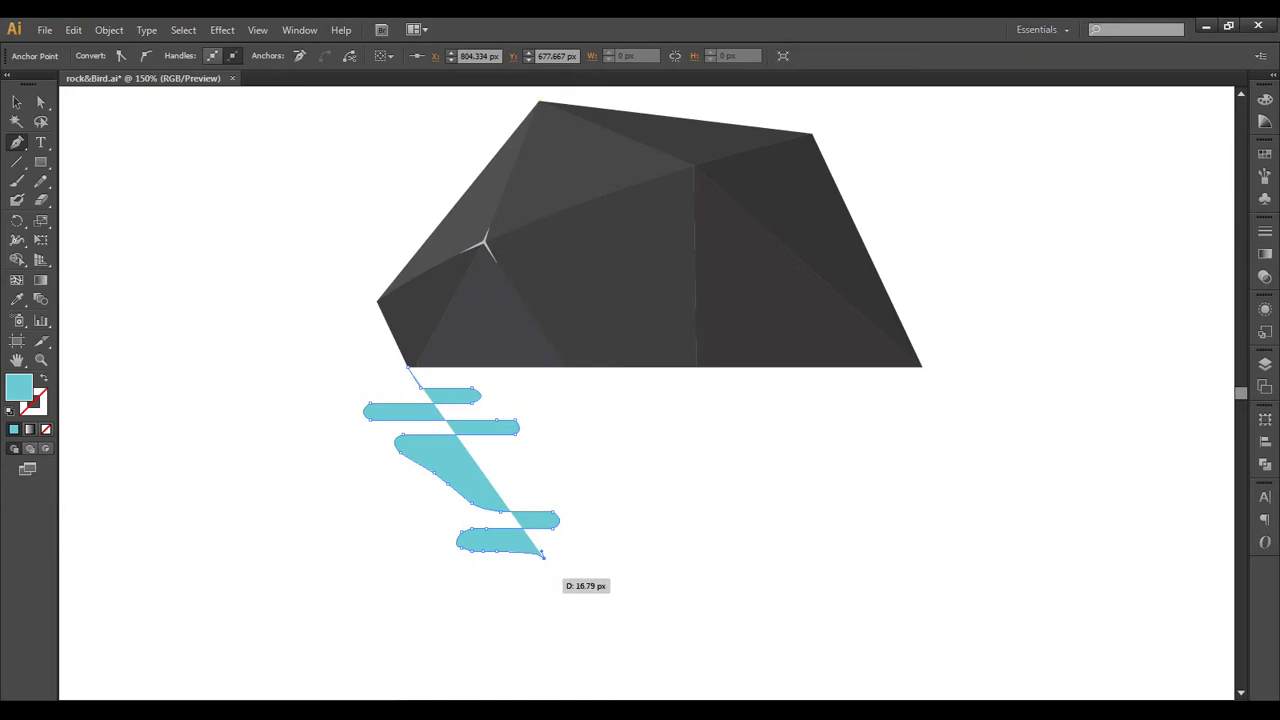
left_click_drag(546, 566, 544, 572)
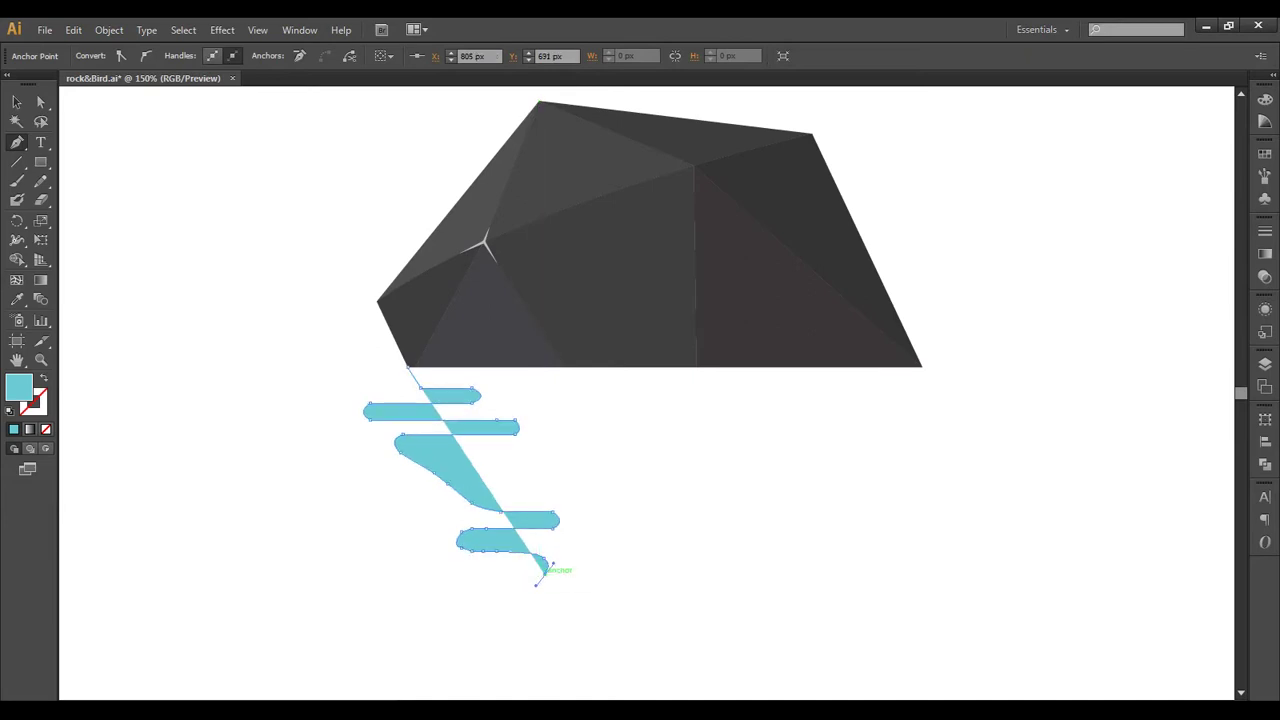
left_click(545, 572)
Step: Sweep the curved bottom edge, run the right edge up to the rock, and close the puddle
left_click_drag(658, 621, 800, 630)
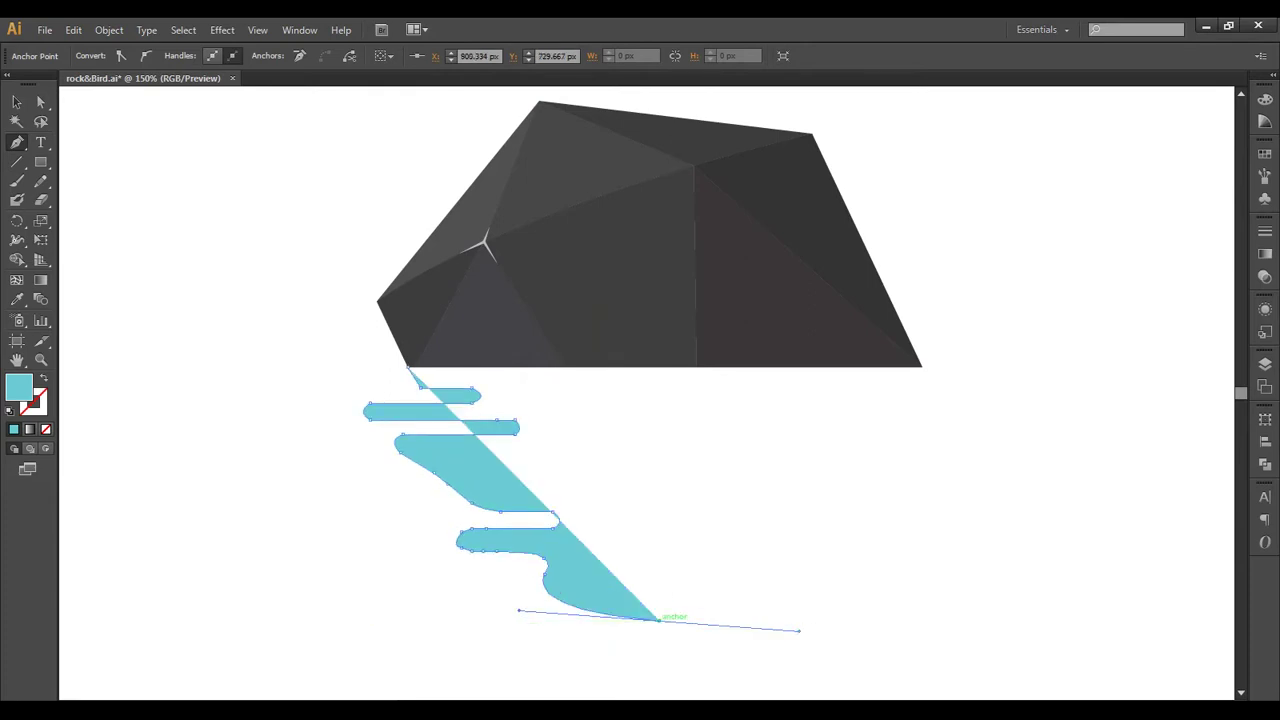
left_click(658, 620)
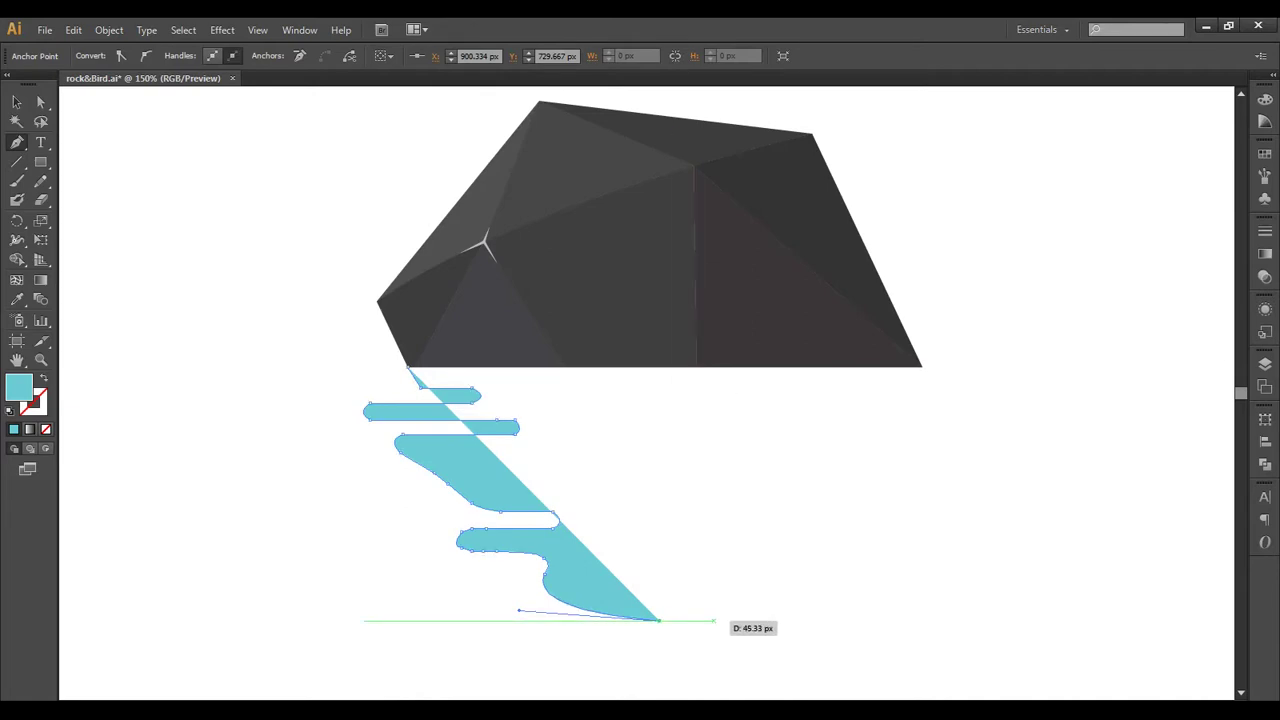
left_click(714, 620)
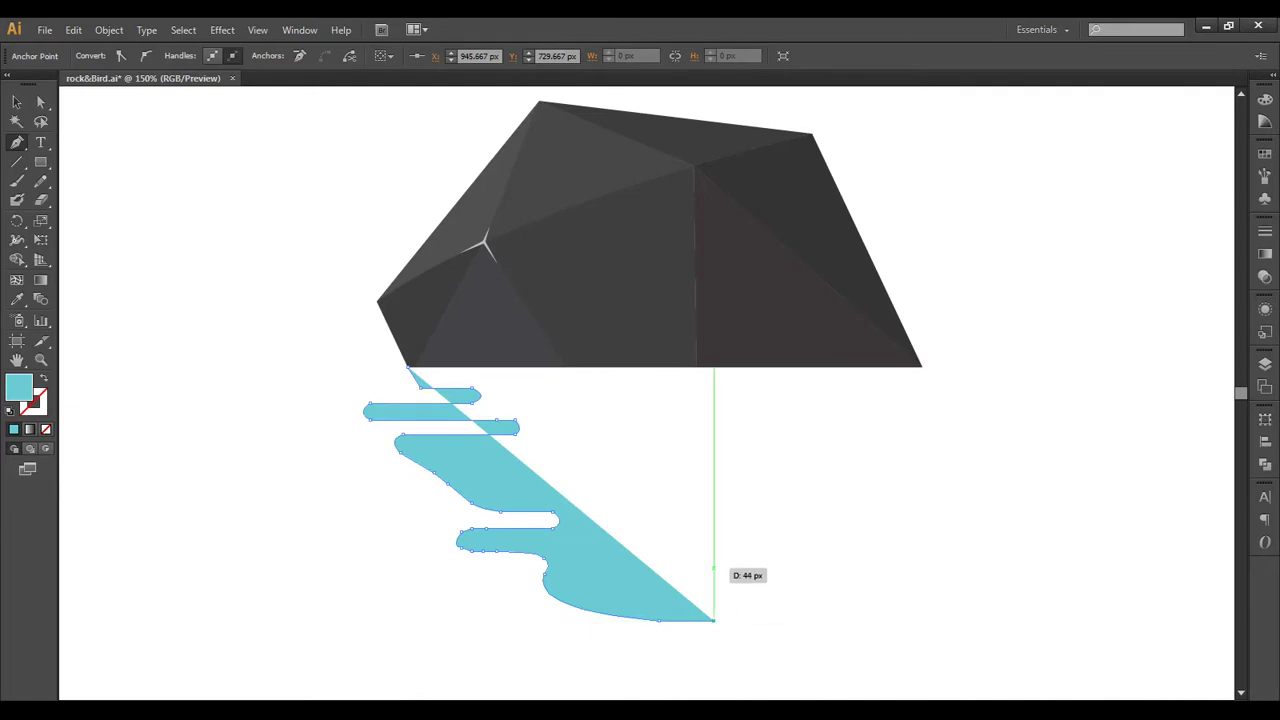
left_click(697, 366)
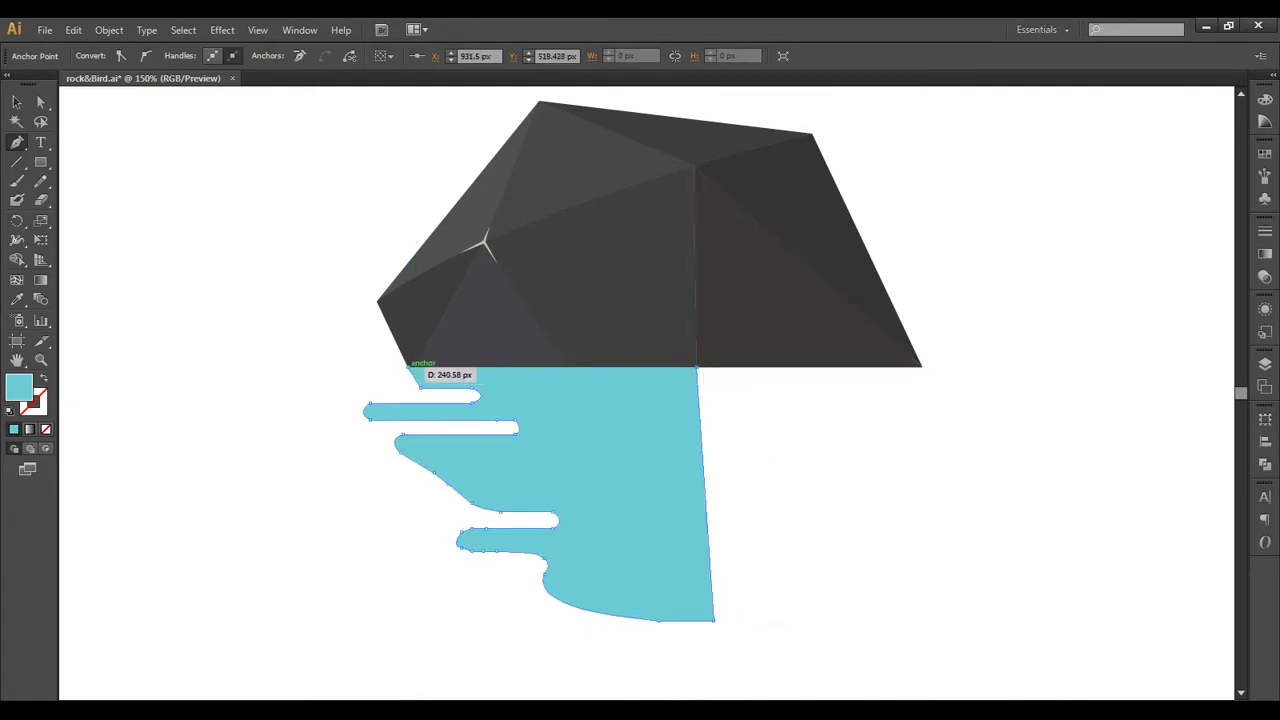
left_click(411, 367)
left_click(16, 102)
key("ctrl+shift+a")
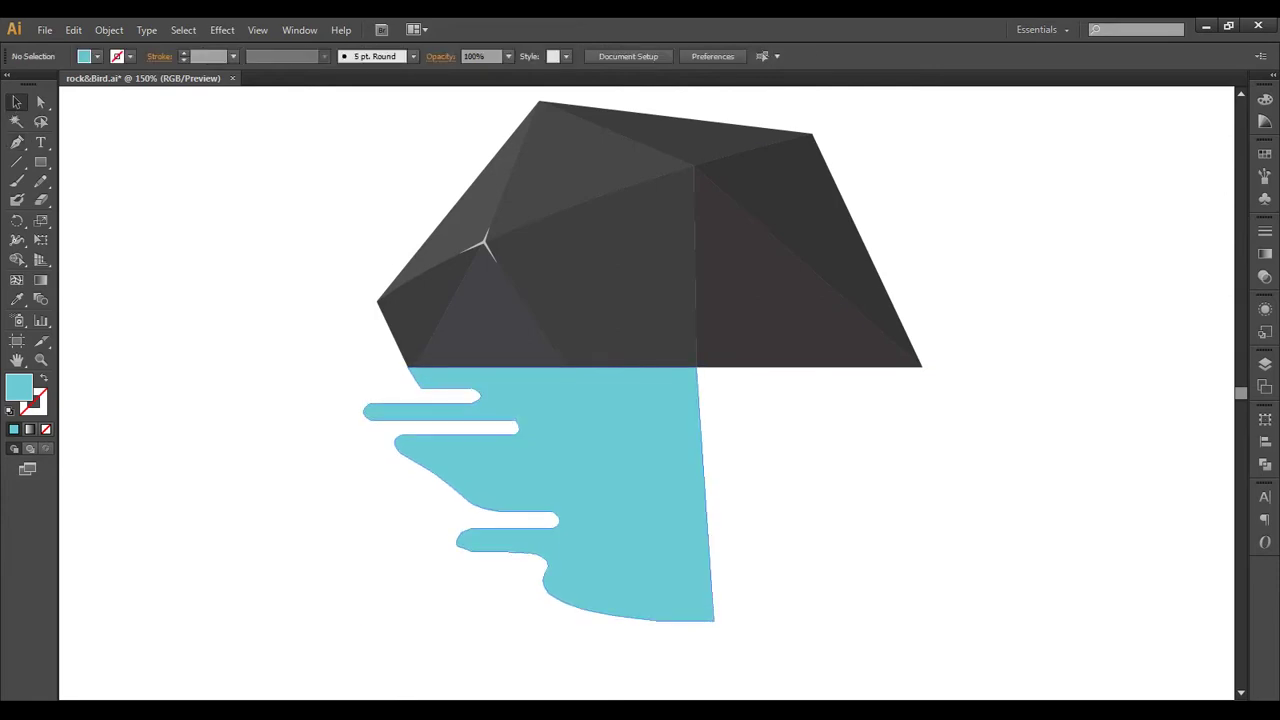
key("ctrl+plus")
scroll(640, 390, "right", 2)
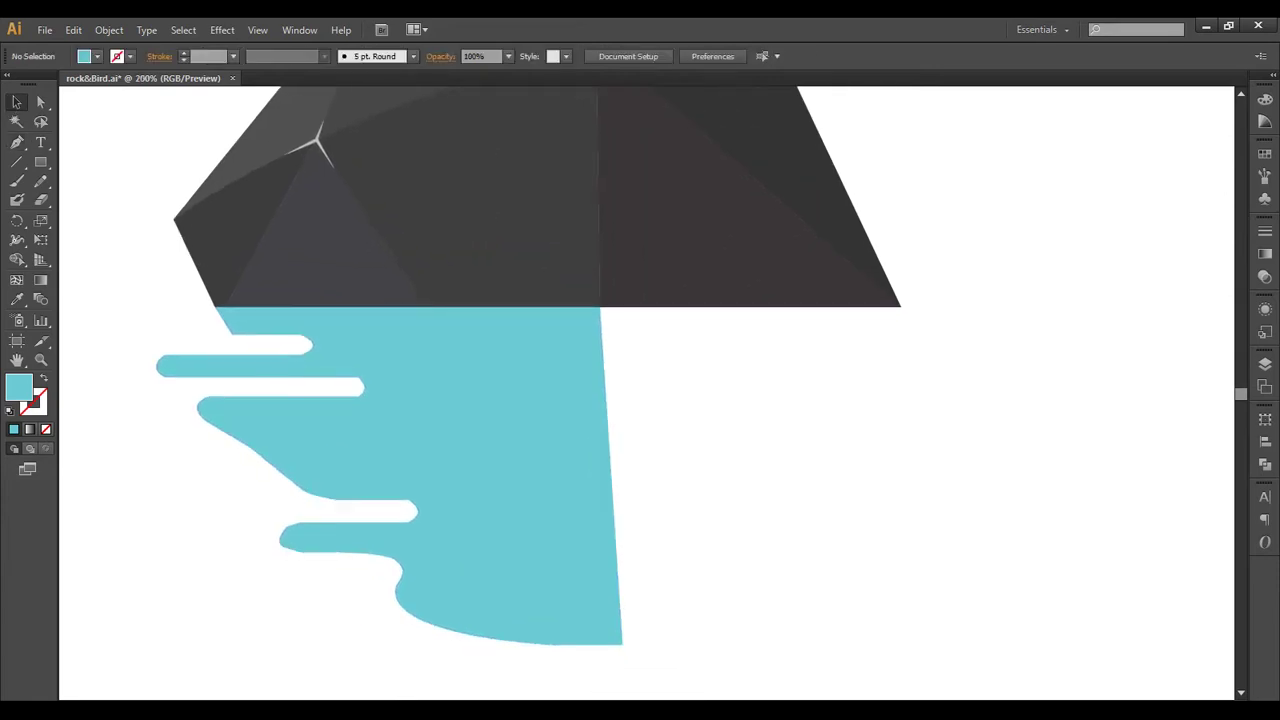
Step: Start a new path at the rock's right corner and draw the first rounded ripple finger
left_click(16, 142)
left_click(854, 423)
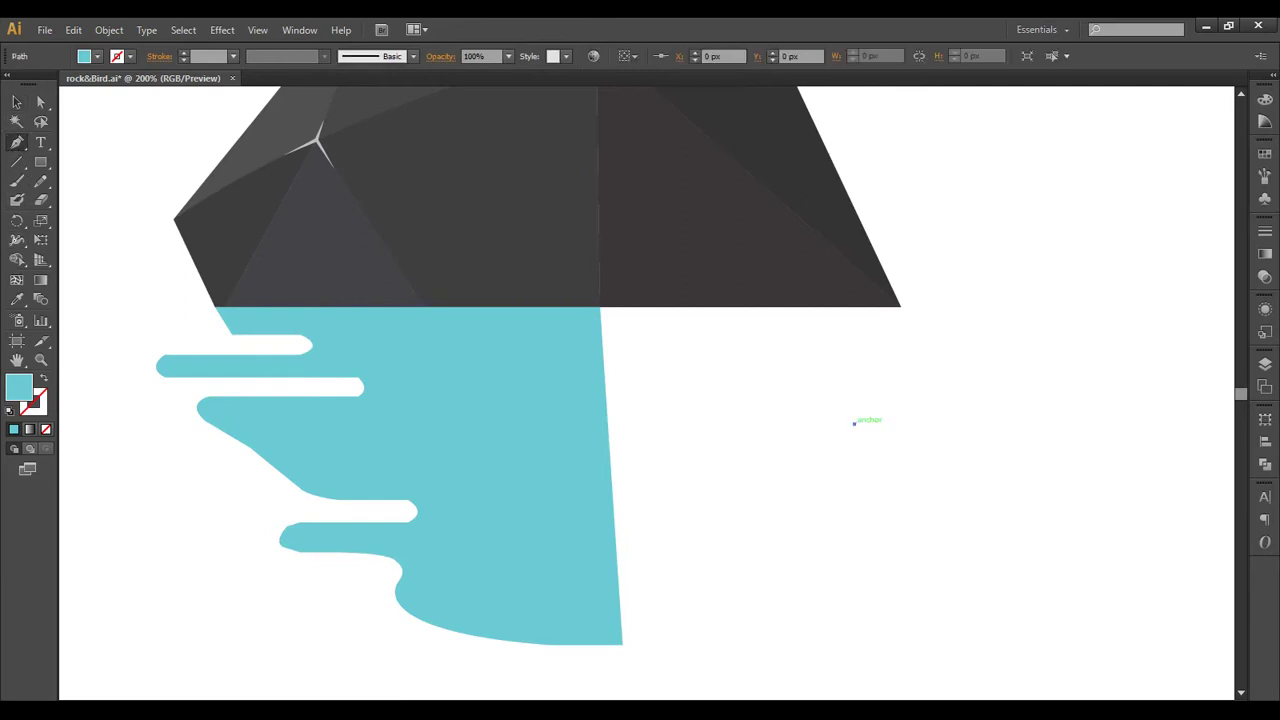
key("ctrl+shift+a")
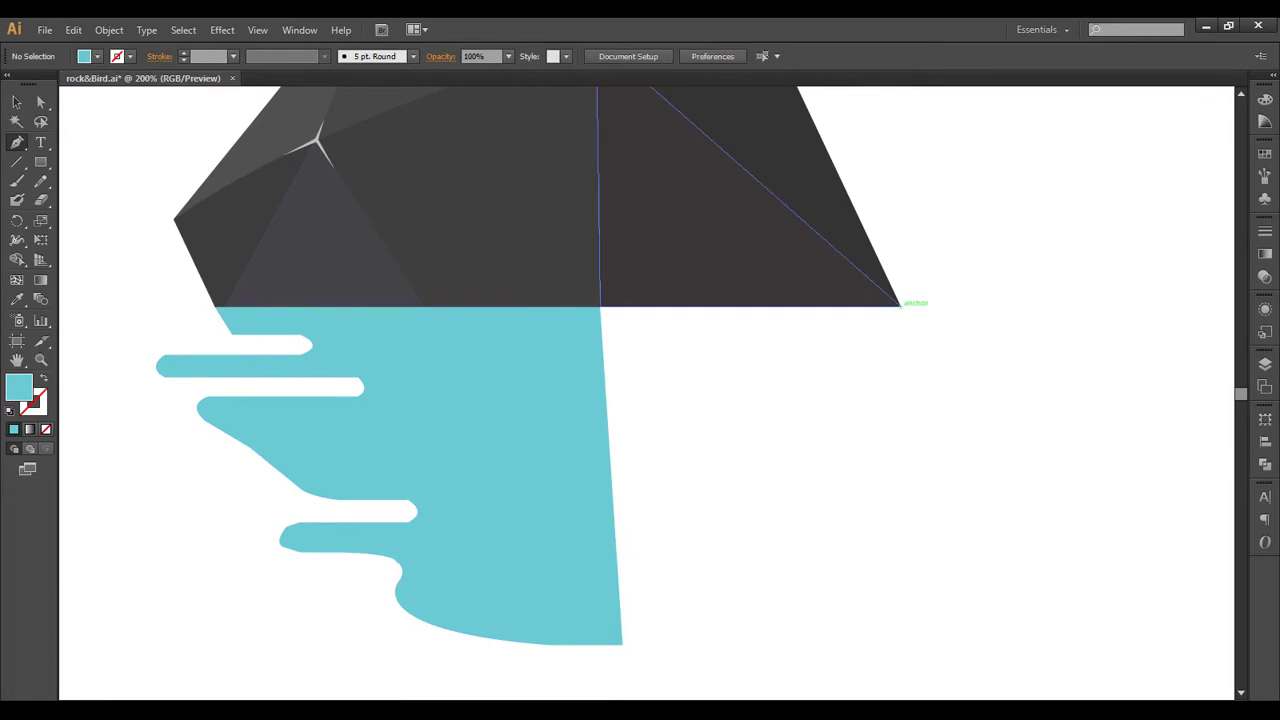
mouse_move(900, 303)
left_mouse_down()
mouse_move(930, 347)
mouse_move(826, 351)
mouse_move(853, 370)
left_mouse_up()
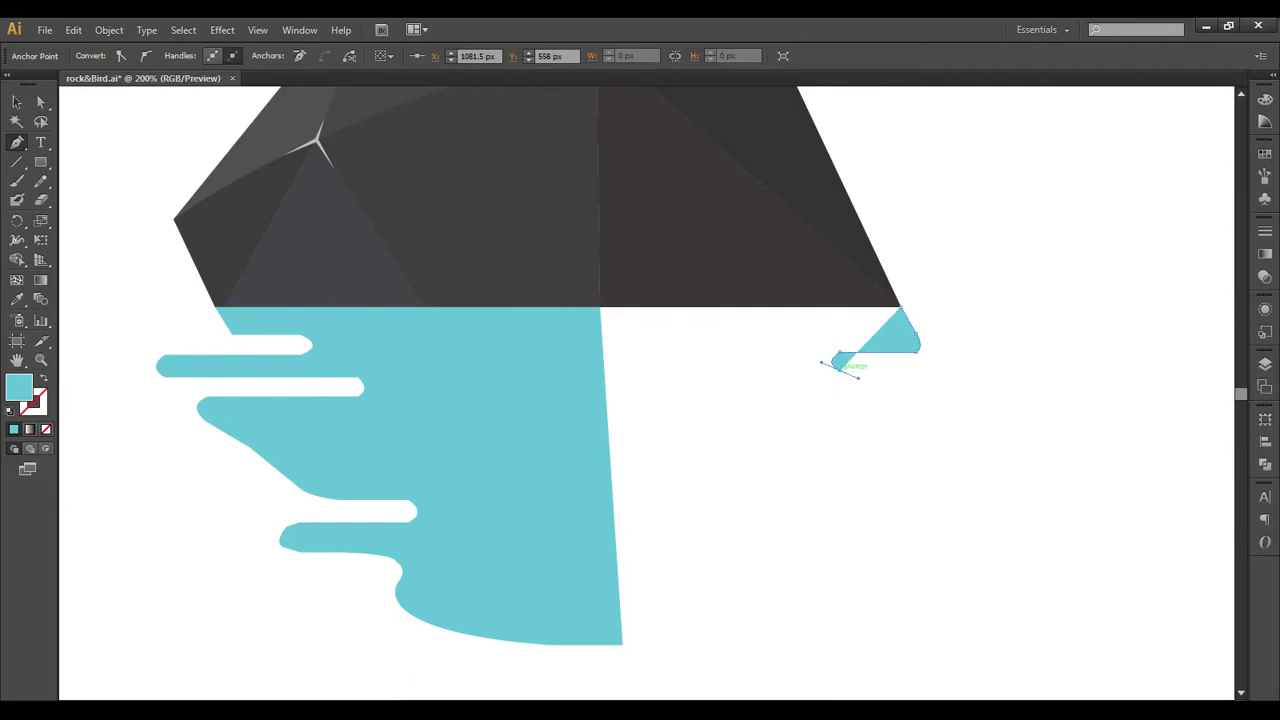
left_click_drag(840, 370, 983, 370)
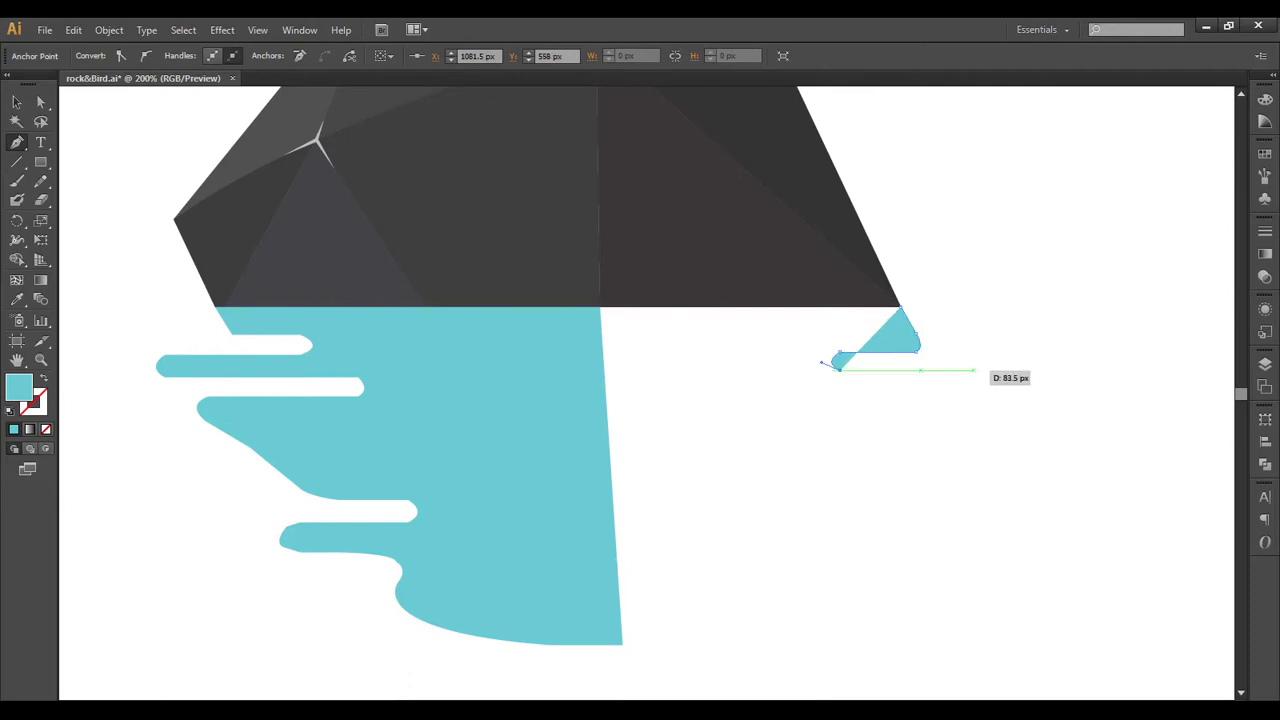
left_click(983, 370)
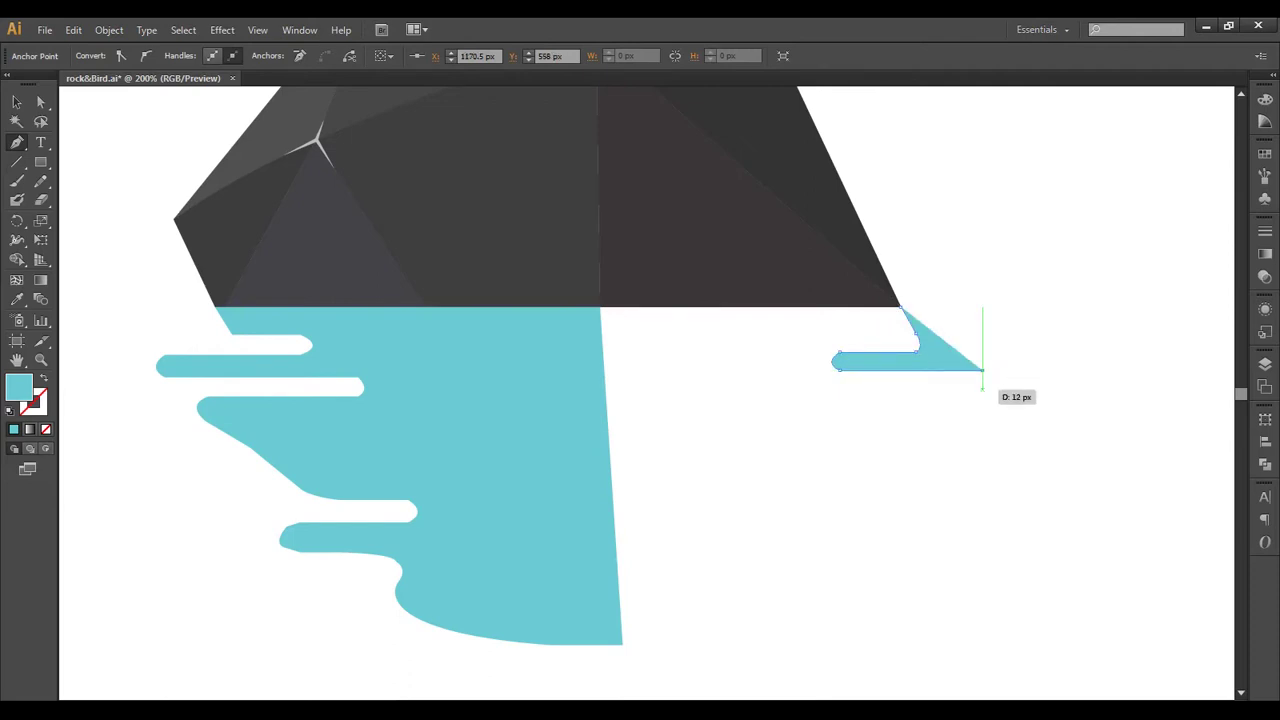
left_click_drag(983, 390, 993, 385)
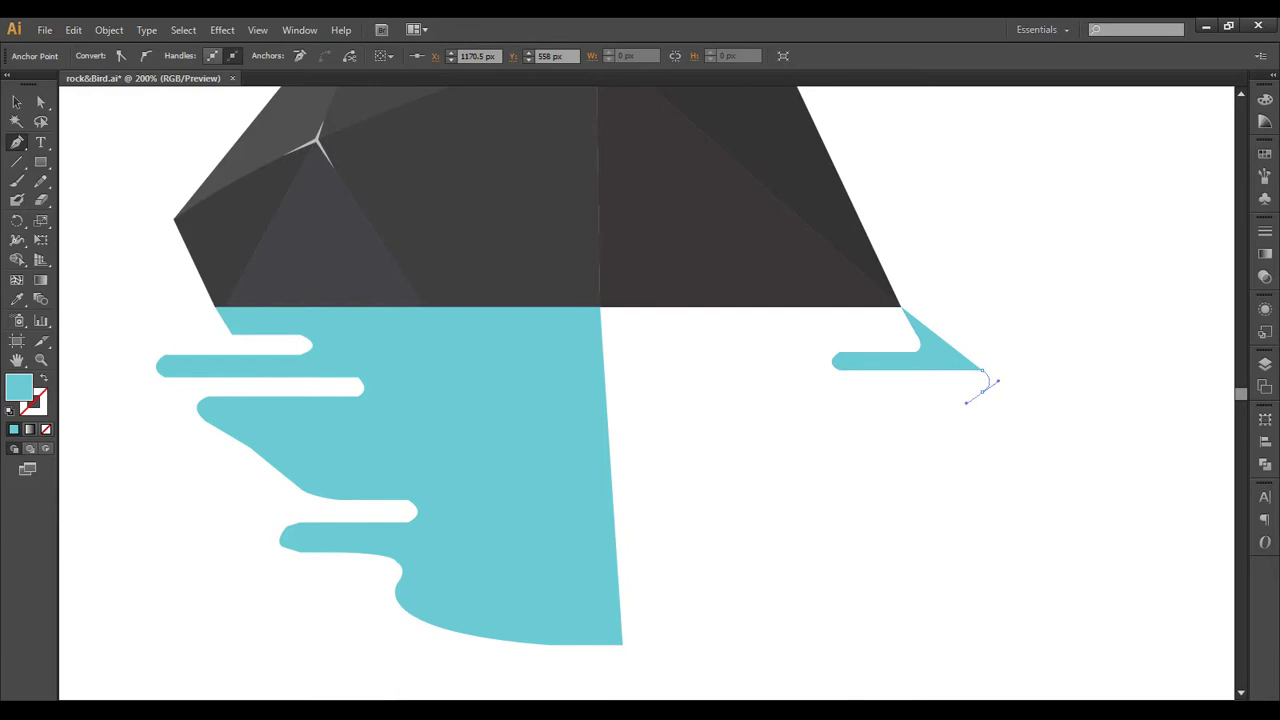
left_click(983, 390)
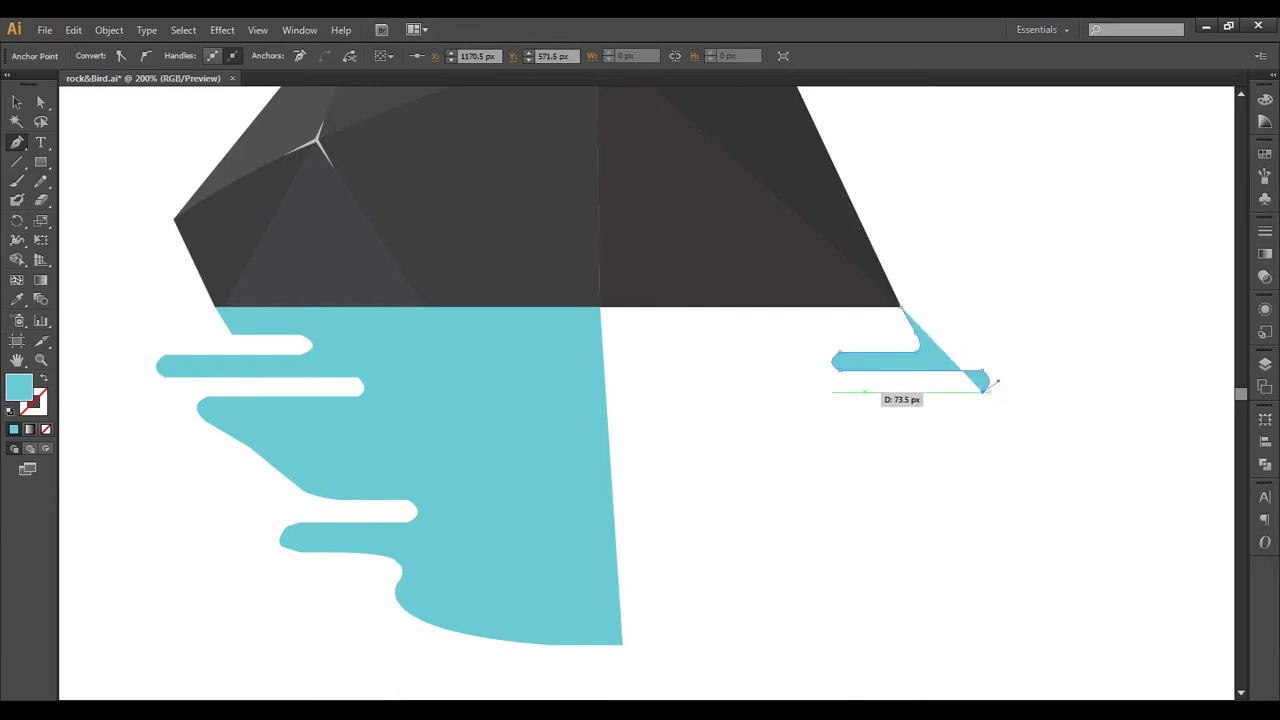
Step: Trace the first finger's lower edge back left and draw a second rounded finger
left_click(864, 391)
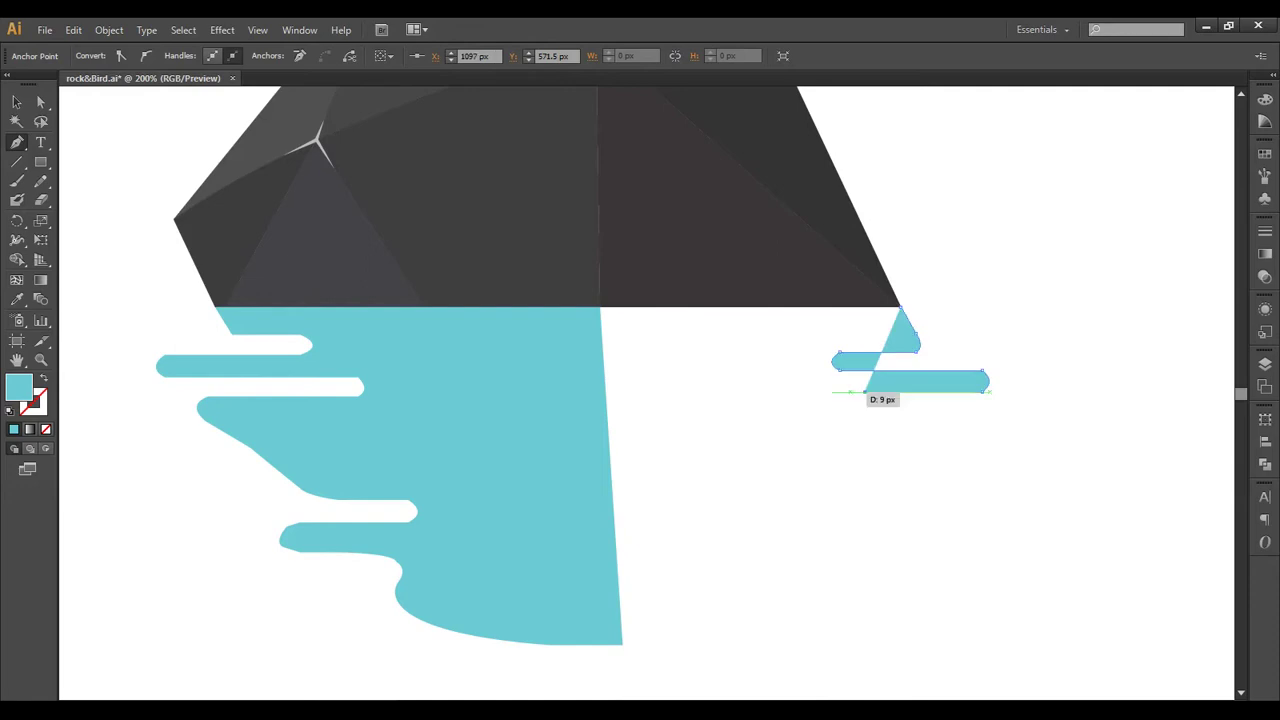
left_click(824, 392)
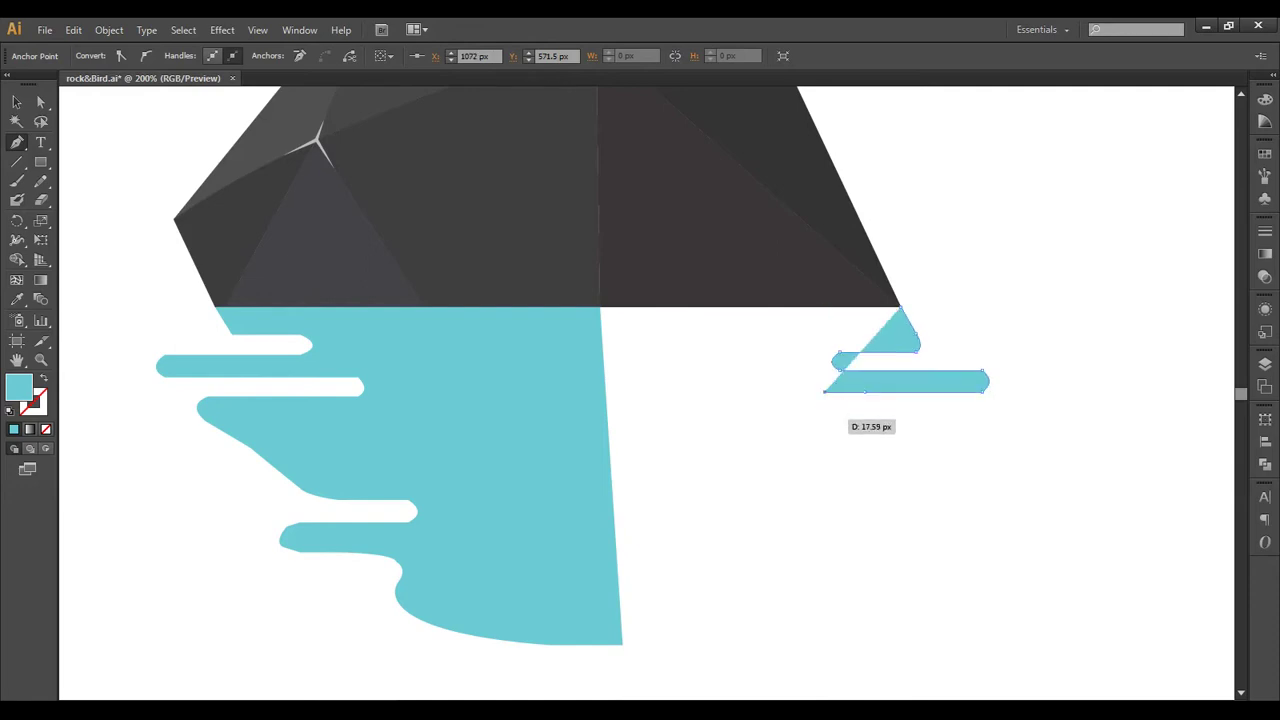
left_click(824, 411)
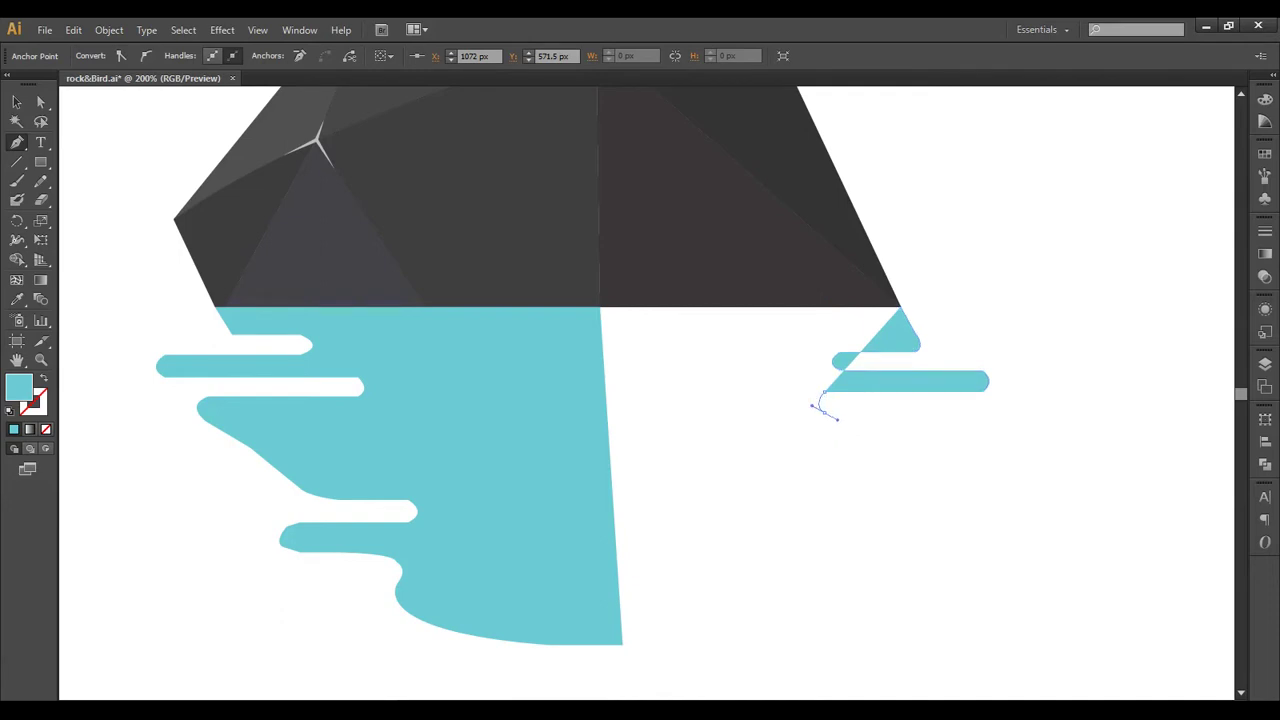
left_click_drag(824, 411, 837, 419)
left_click(824, 411)
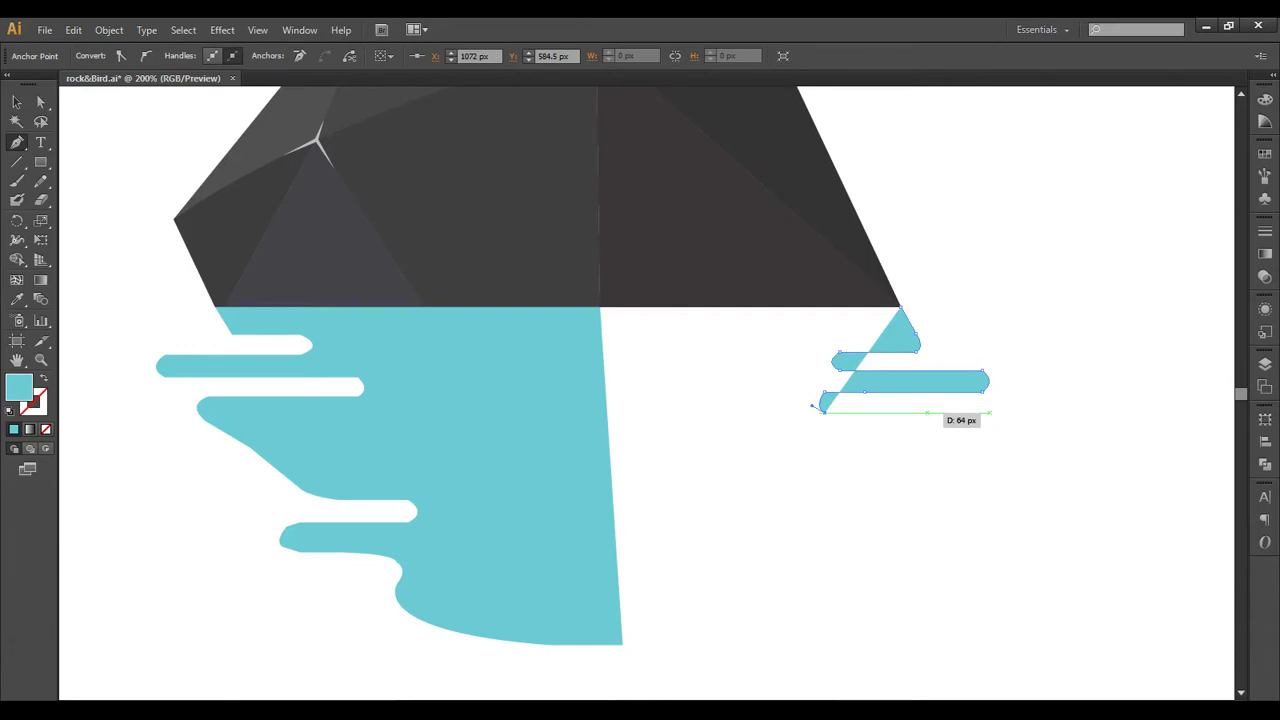
left_click_drag(927, 411, 966, 429)
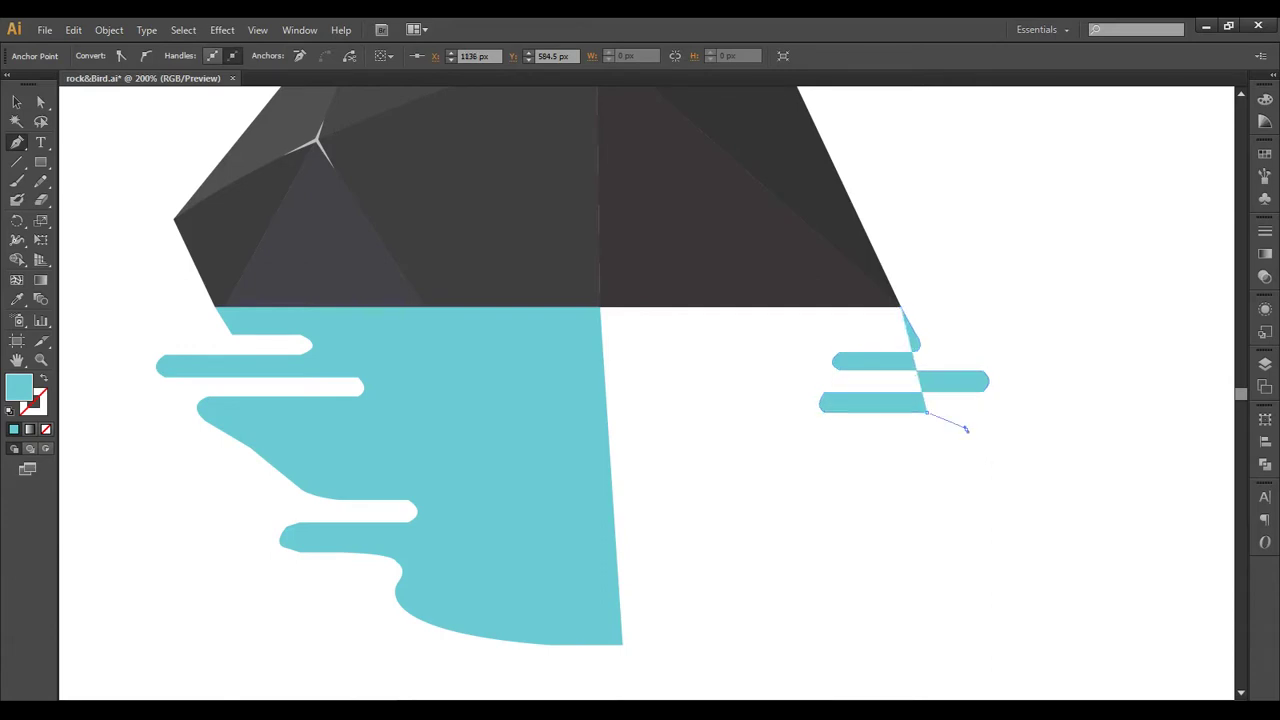
left_click_drag(976, 443, 898, 452)
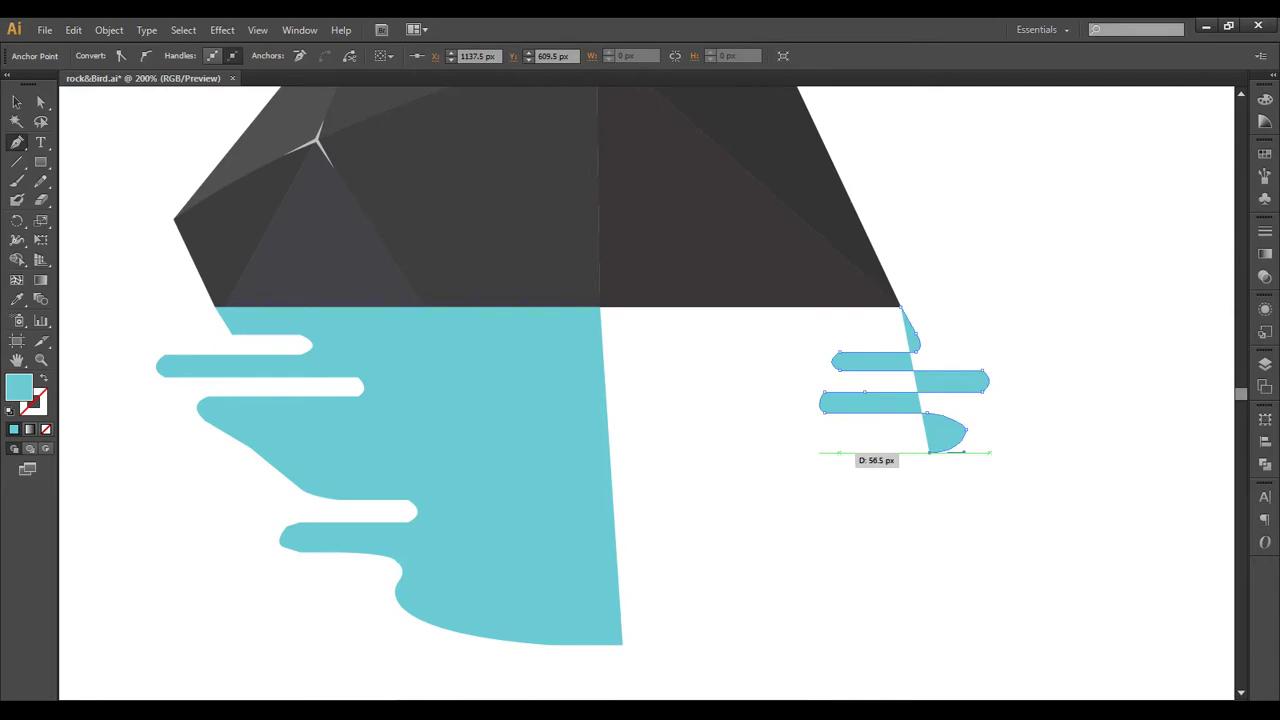
left_click(880, 452)
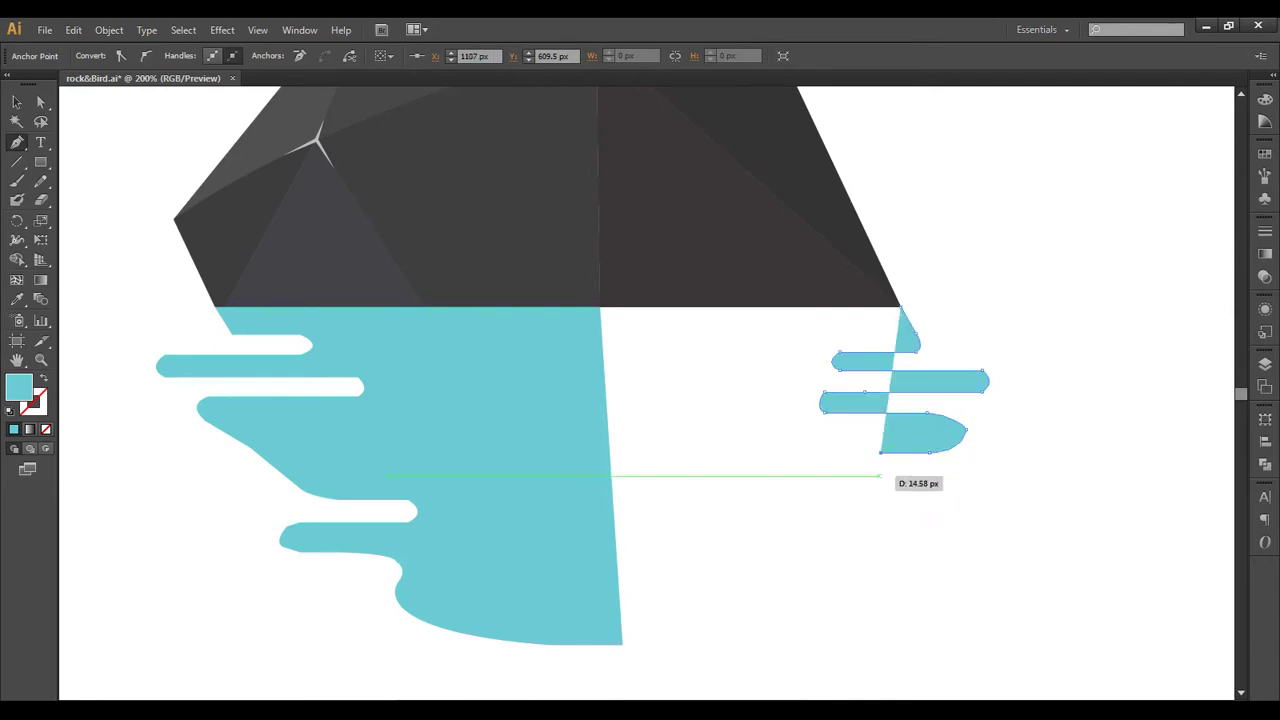
Step: Add a third bulge and a long fourth ripple finger reaching out to the right
left_click_drag(883, 476, 889, 481)
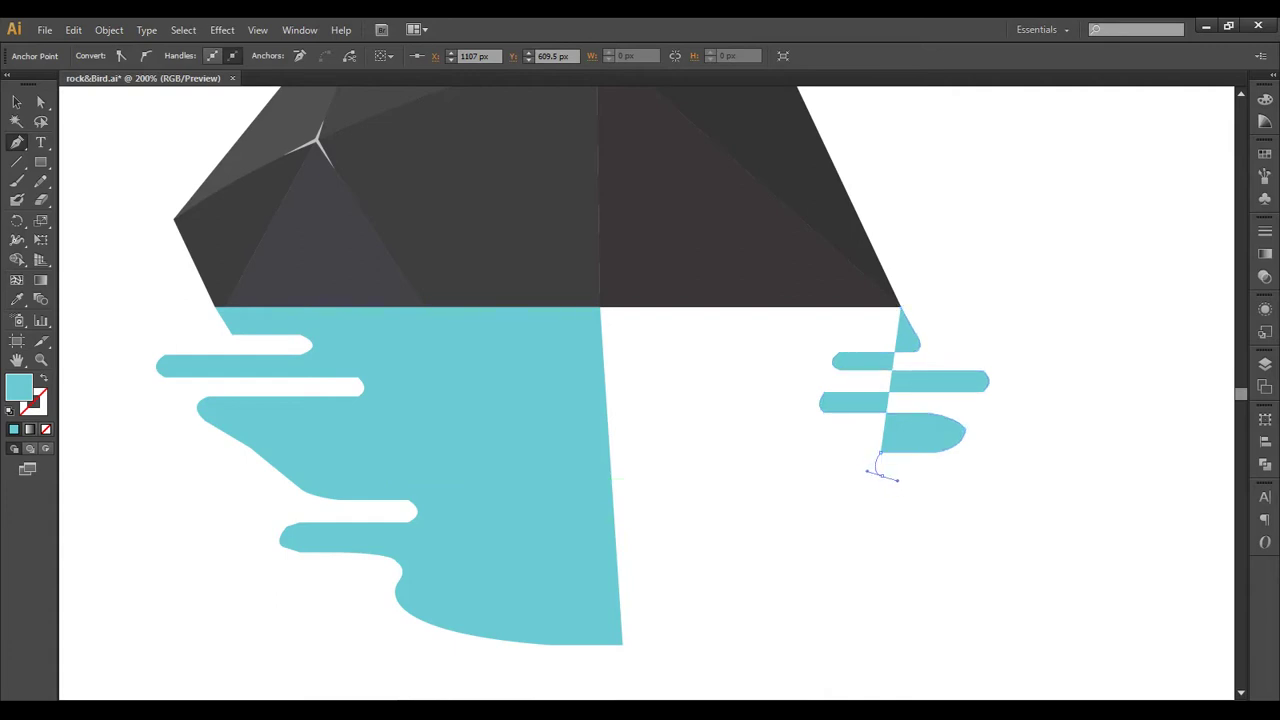
mouse_move(904, 480)
left_mouse_down()
mouse_move(904, 500)
mouse_move(1032, 476)
left_mouse_up()
left_click(1040, 476)
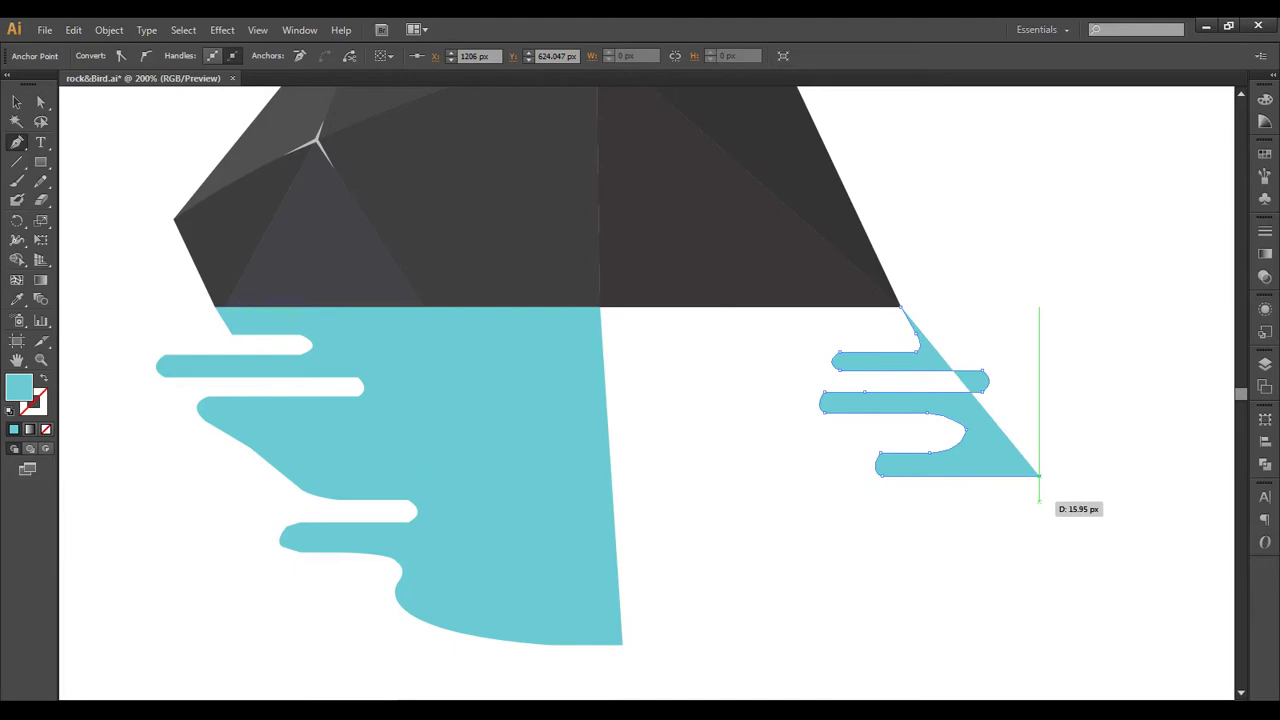
left_click_drag(1038, 500, 1032, 508)
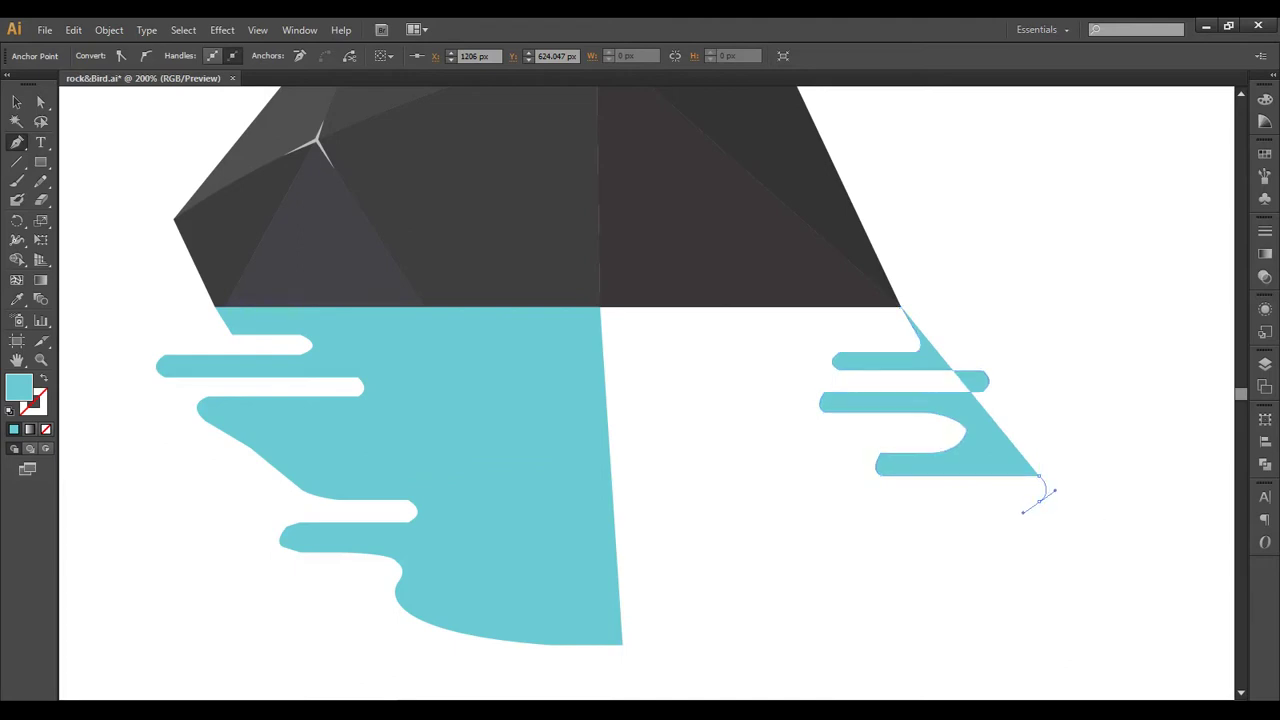
left_click_drag(1040, 500, 885, 502)
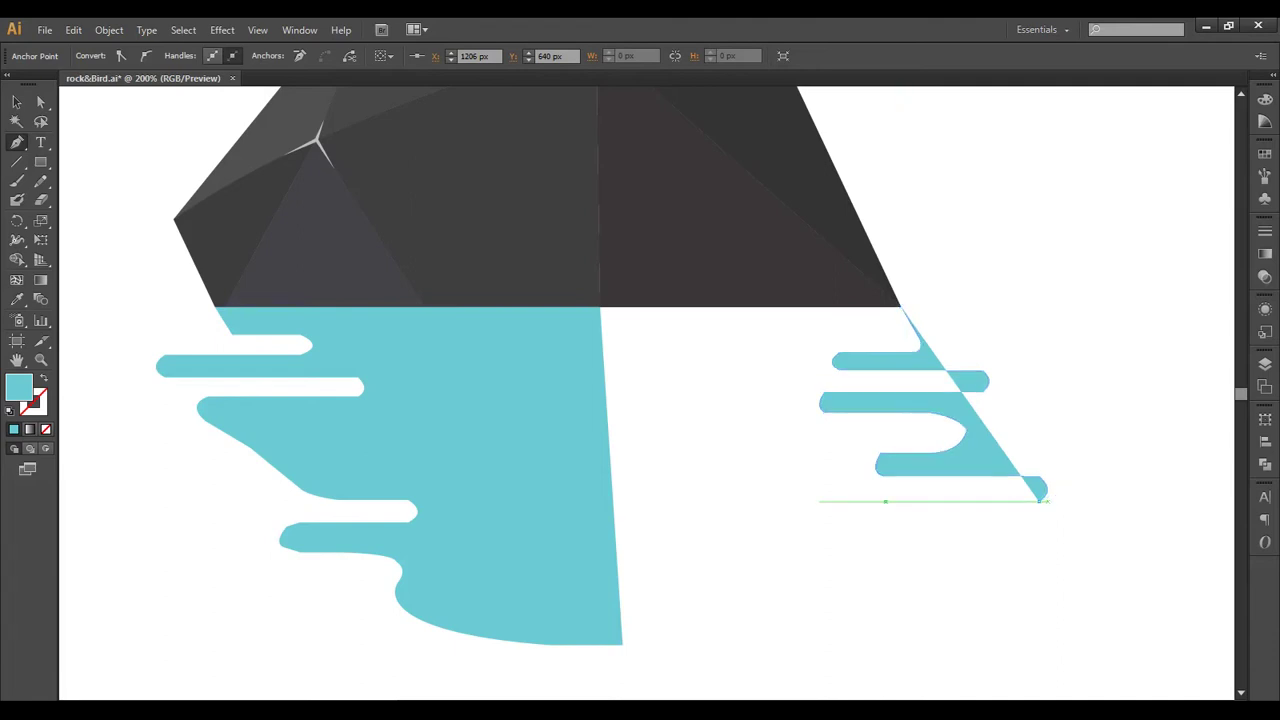
Step: Curve the bottom edge left to the centre seam and close the right puddle half
left_click_drag(856, 552, 878, 592)
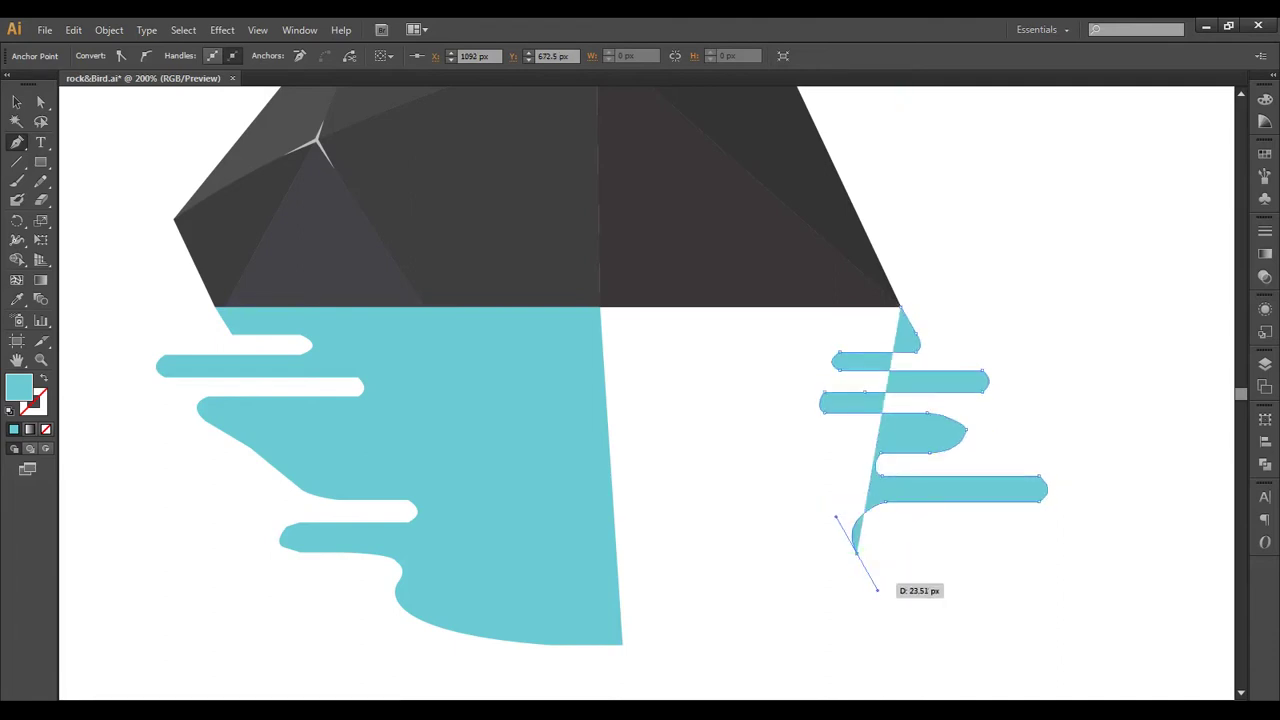
left_click(855, 606)
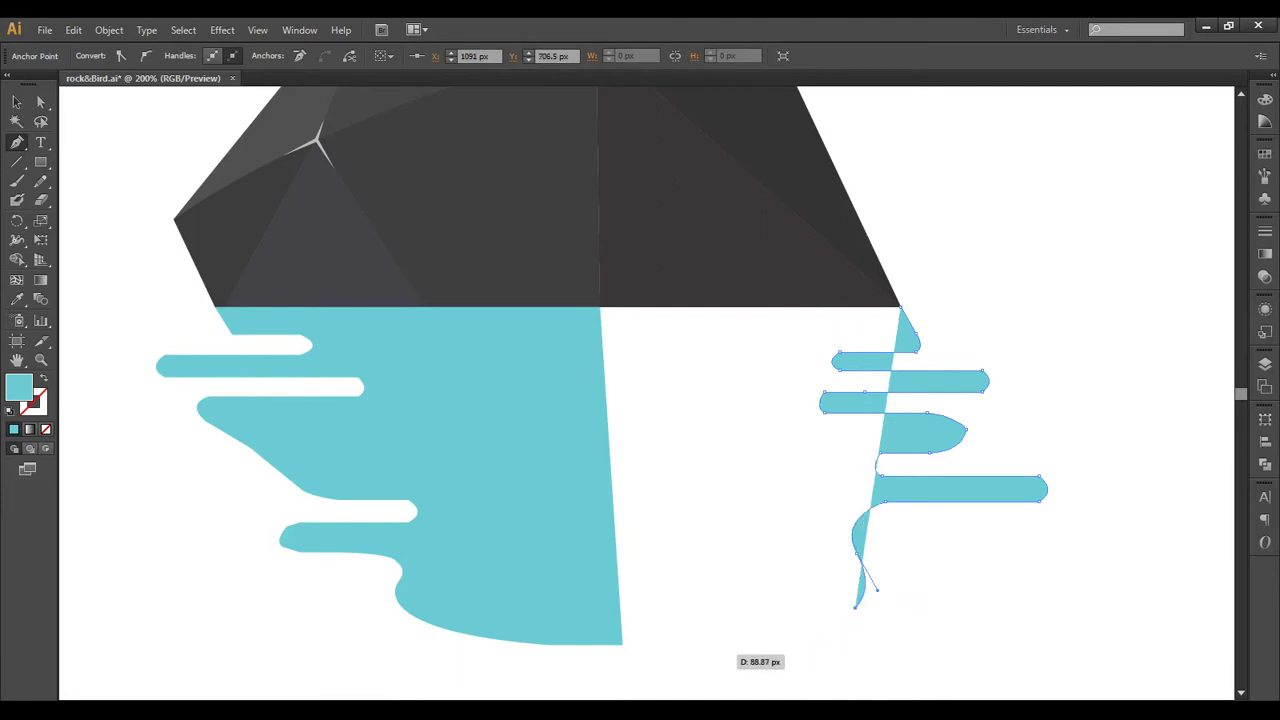
mouse_move(714, 645)
left_mouse_down()
mouse_move(639, 679)
mouse_move(635, 645)
left_mouse_up()
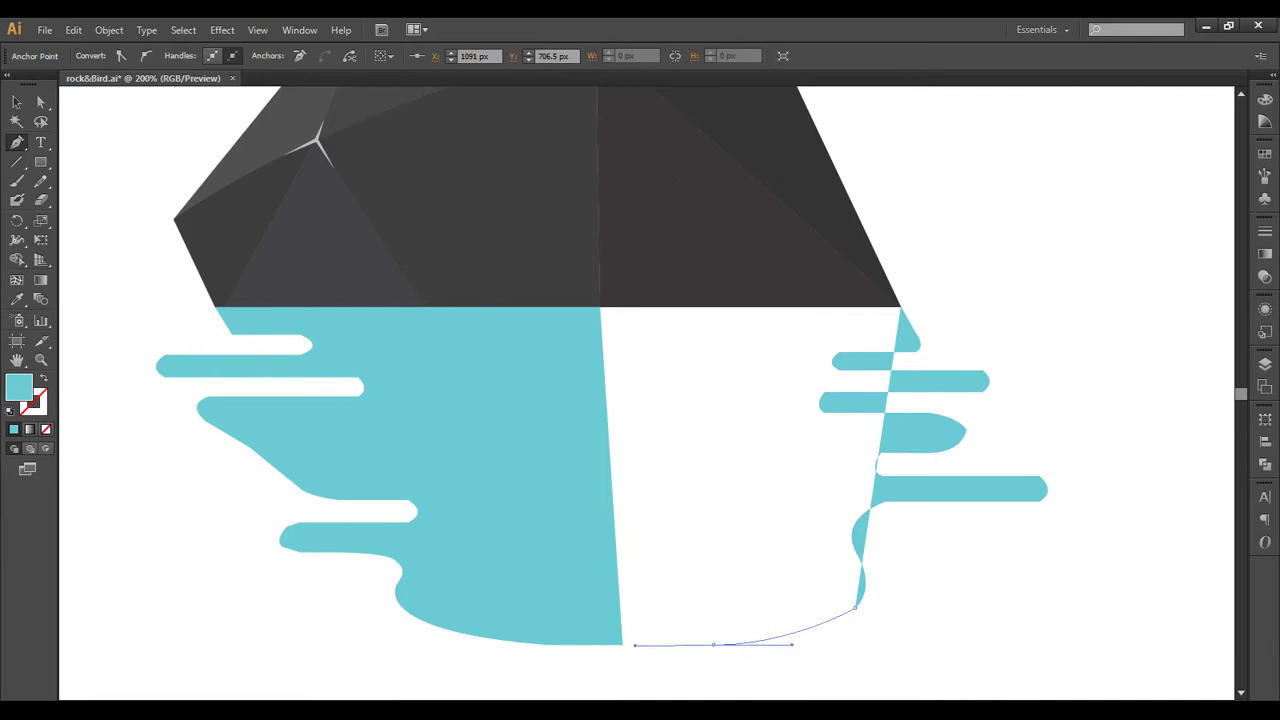
mouse_move(635, 645)
left_mouse_down()
mouse_move(620, 644)
mouse_move(600, 304)
mouse_move(577, 307)
left_mouse_up()
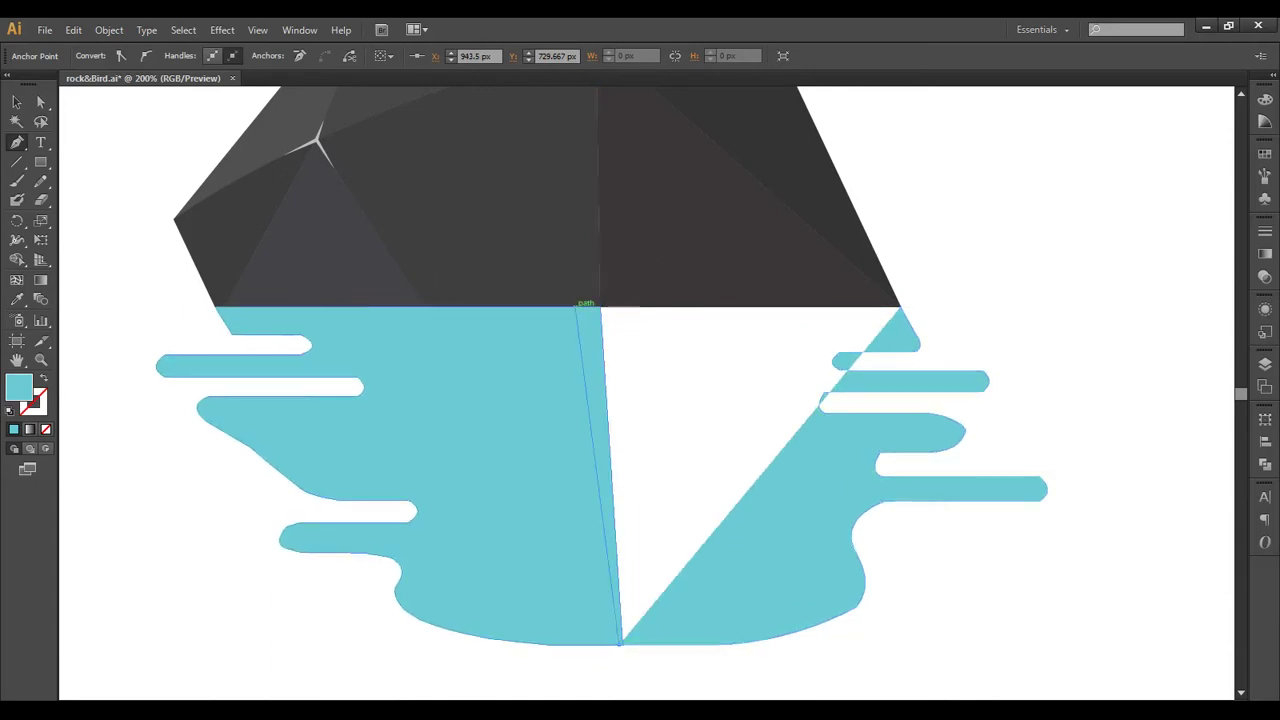
left_click_drag(900, 307, 901, 305)
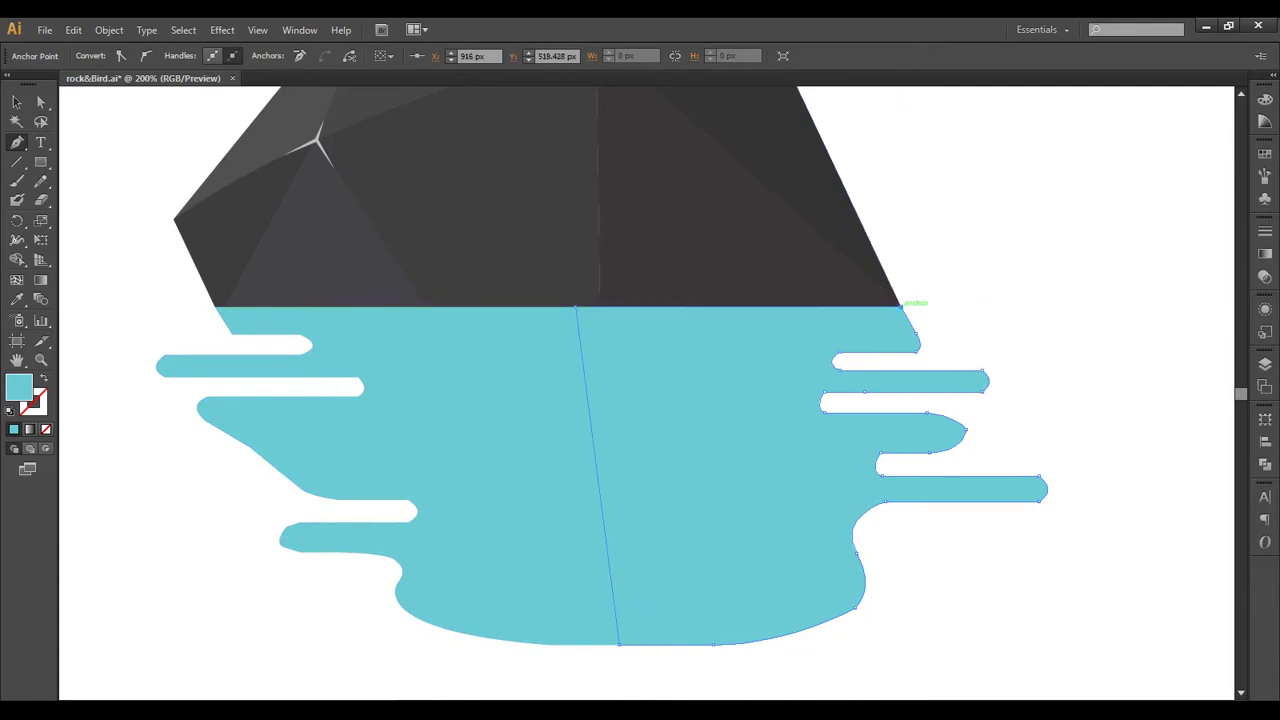
Step: Merge the left and right puddle halves into one cyan shape
left_click(16, 101)
key("ctrl+shift+a")
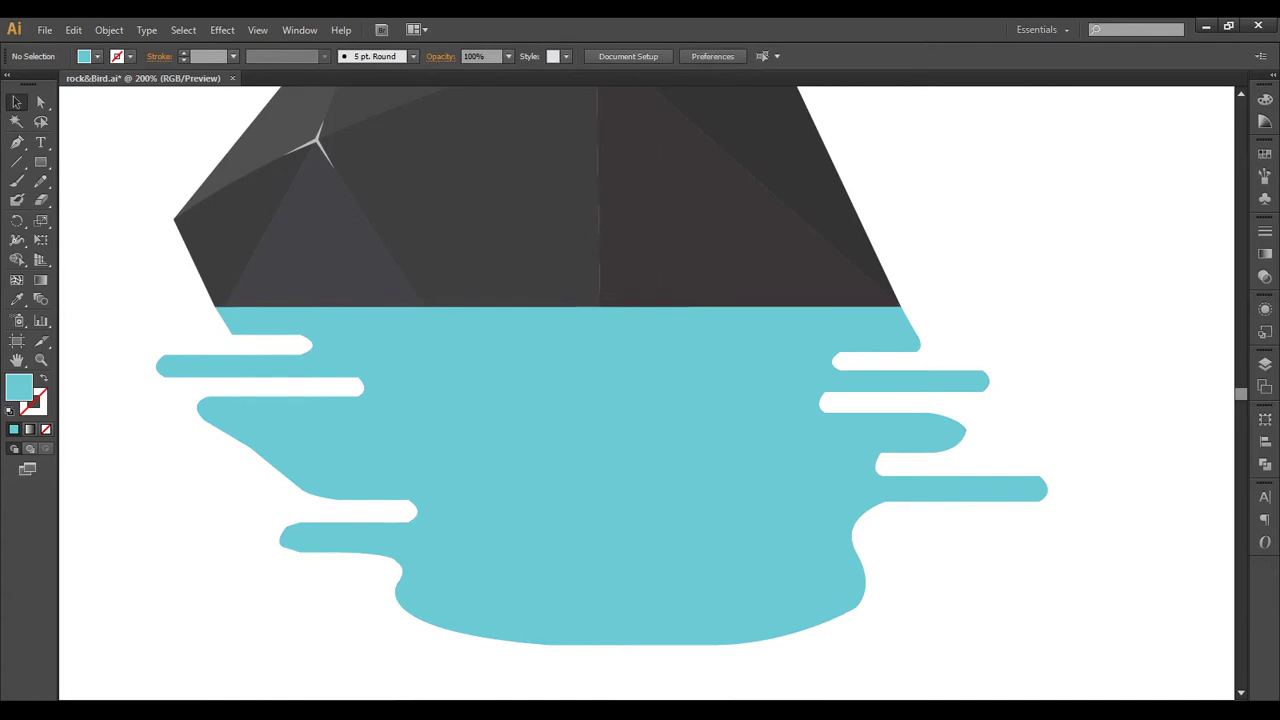
left_click_drag(250, 600, 1000, 485)
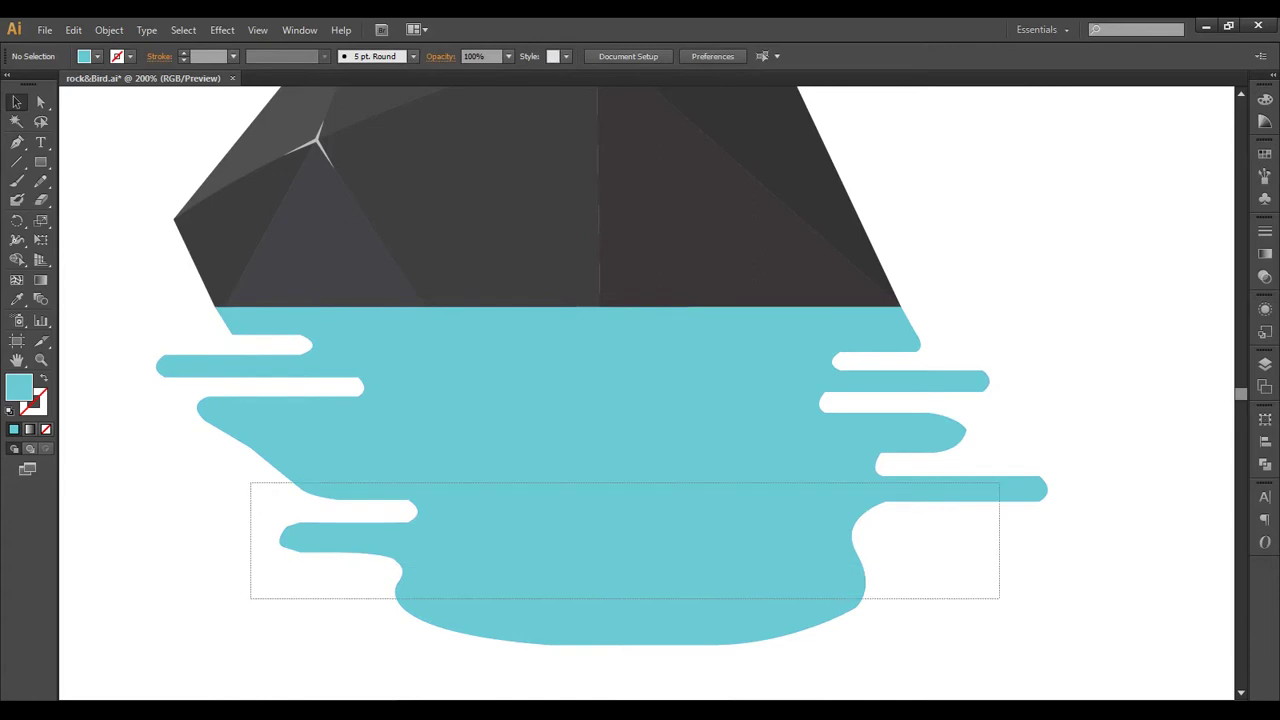
left_click(1265, 464)
left_click(1079, 444)
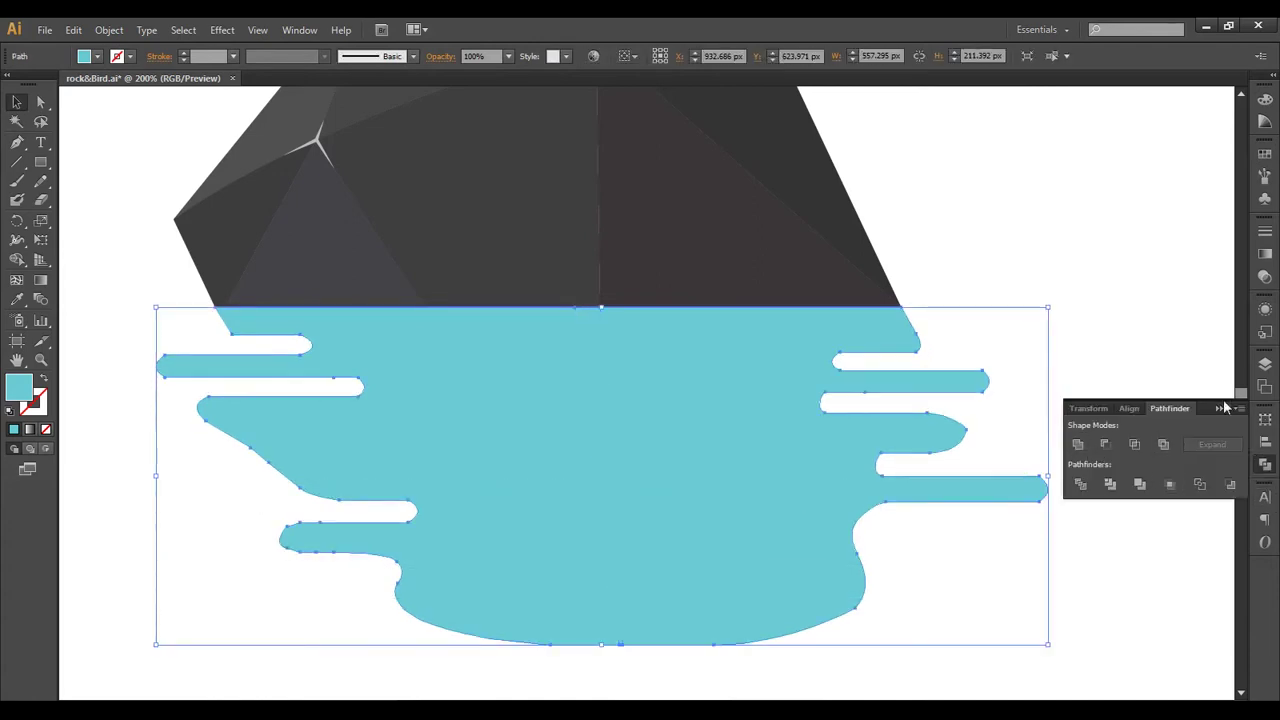
left_click(1120, 300)
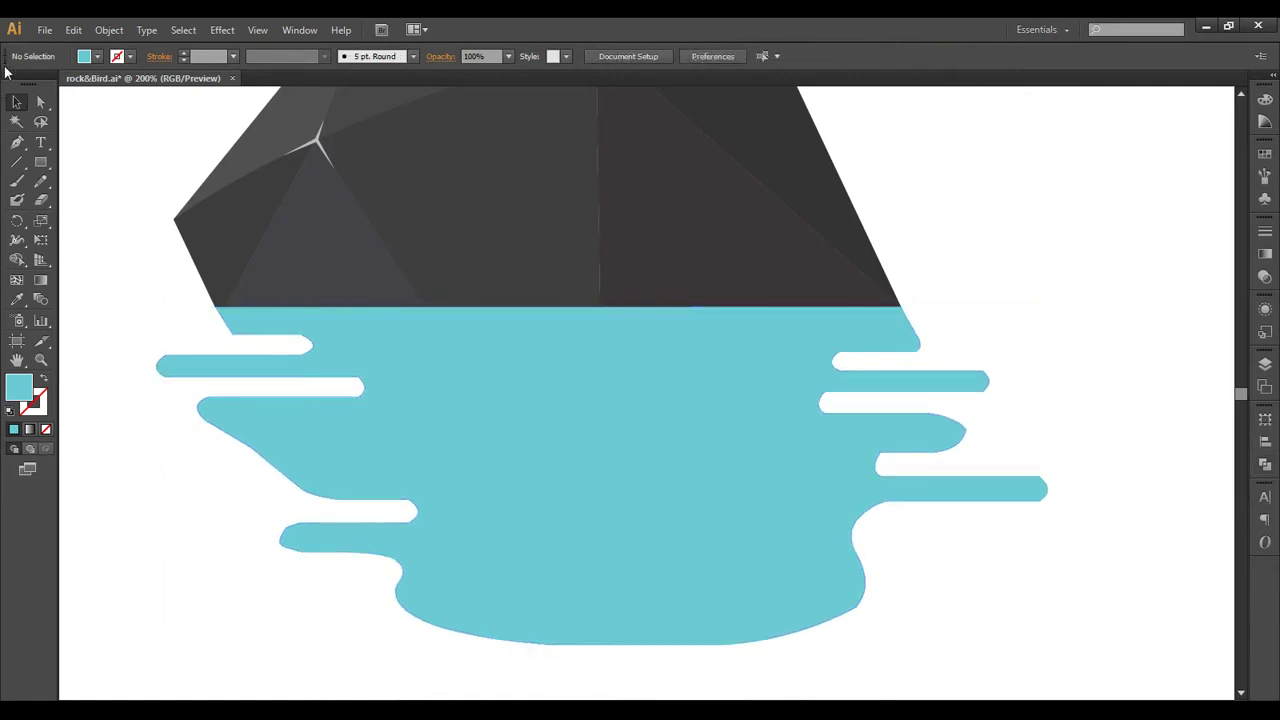
Step: Draw a small cyan droplet oval to the left of the puddle
left_click_drag(41, 162, 80, 199)
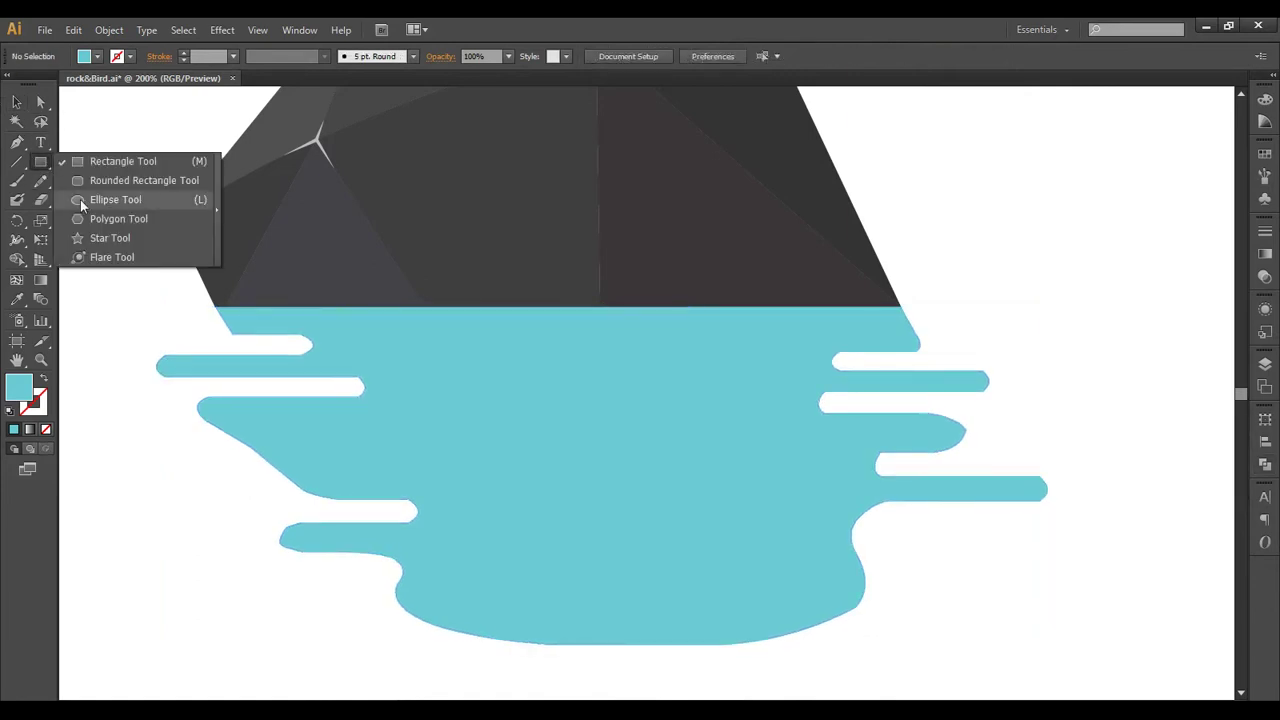
left_click_drag(211, 527, 256, 546)
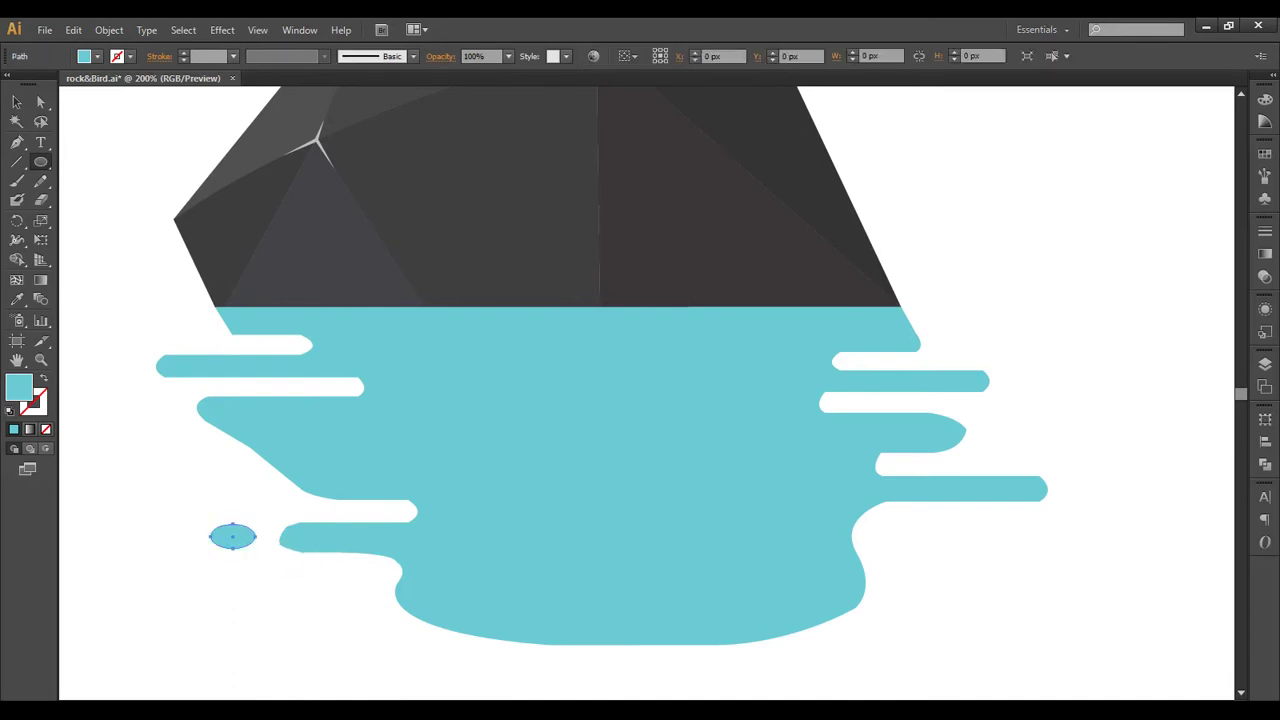
key("v")
key("ctrl+shift+a")
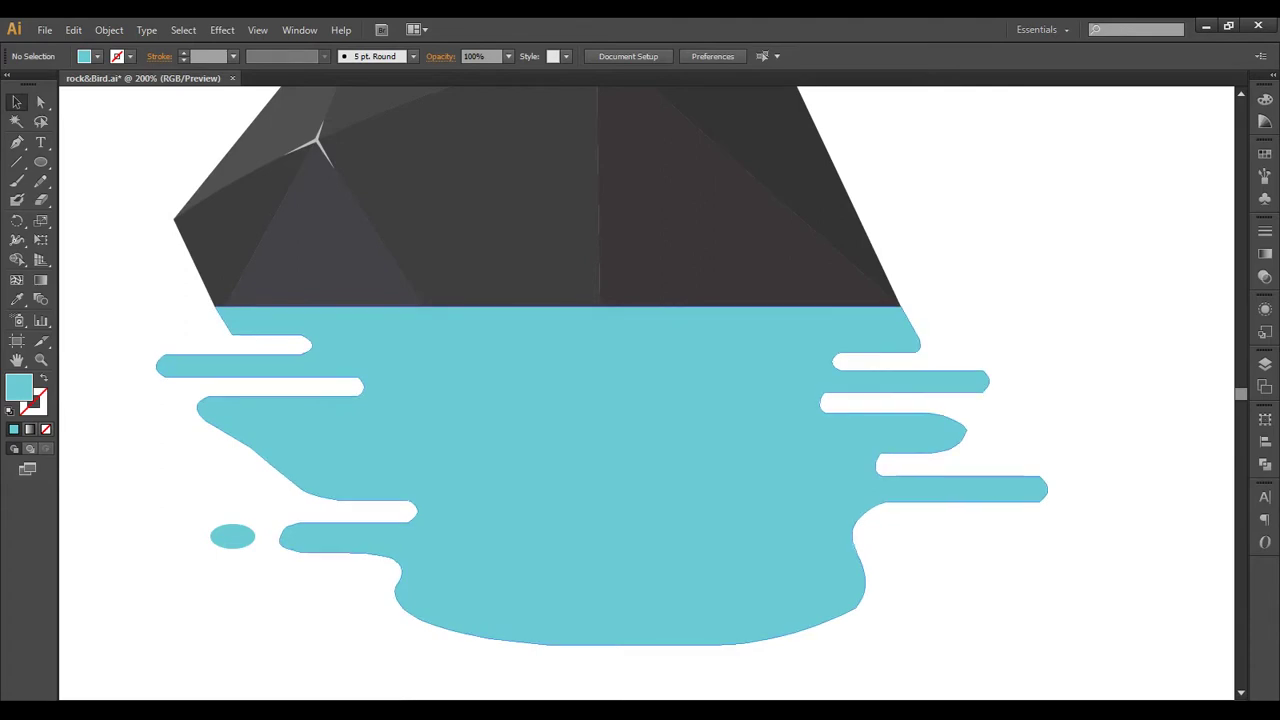
Step: Copy the droplet to the end of the upper-right ripple and fit the artboard in view
left_click_drag(232, 537, 1038, 457)
key("ctrl+shift+a")
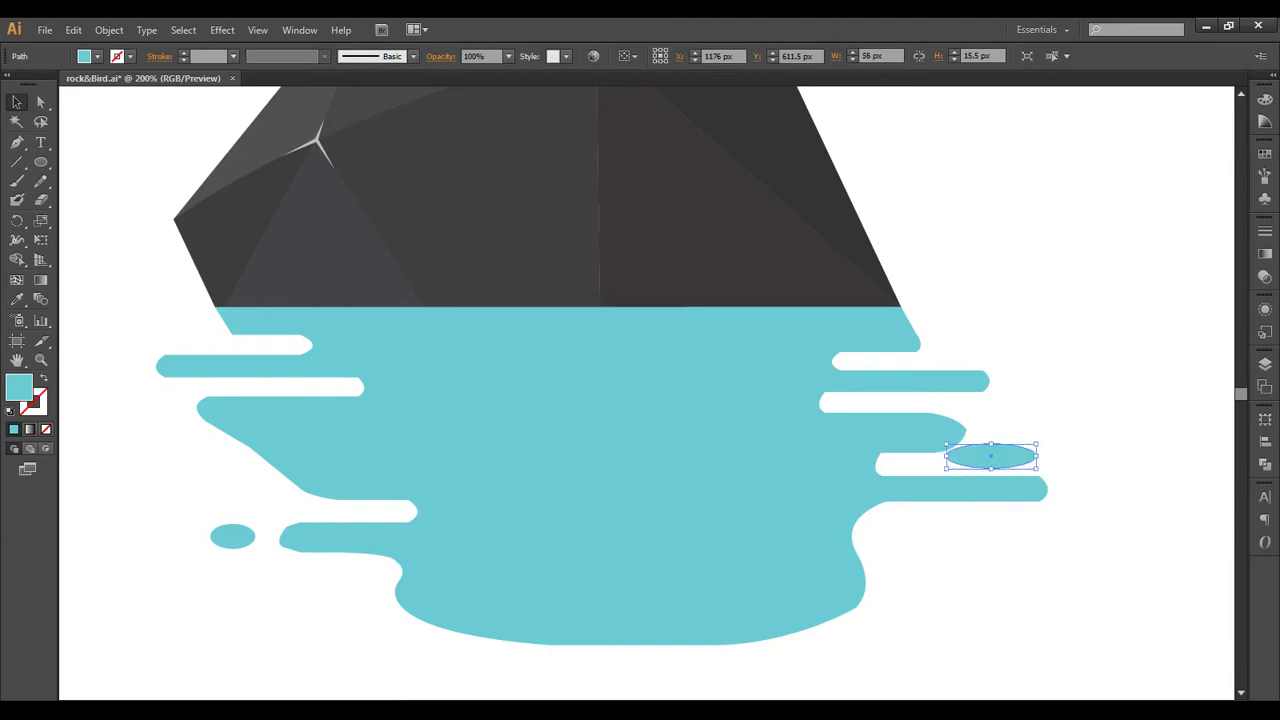
key("ctrl+shift+a")
key("ctrl+z")
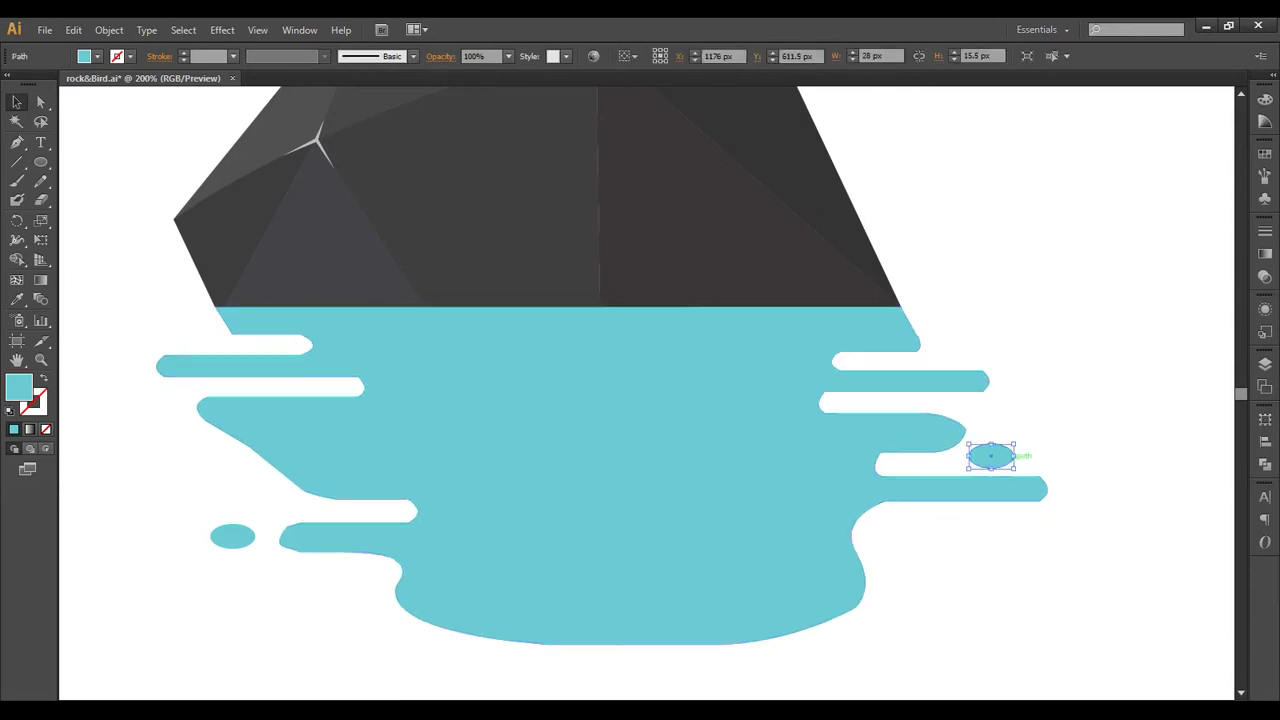
mouse_move(990, 456)
left_mouse_down()
mouse_move(1013, 380)
mouse_move(1030, 380)
left_mouse_up()
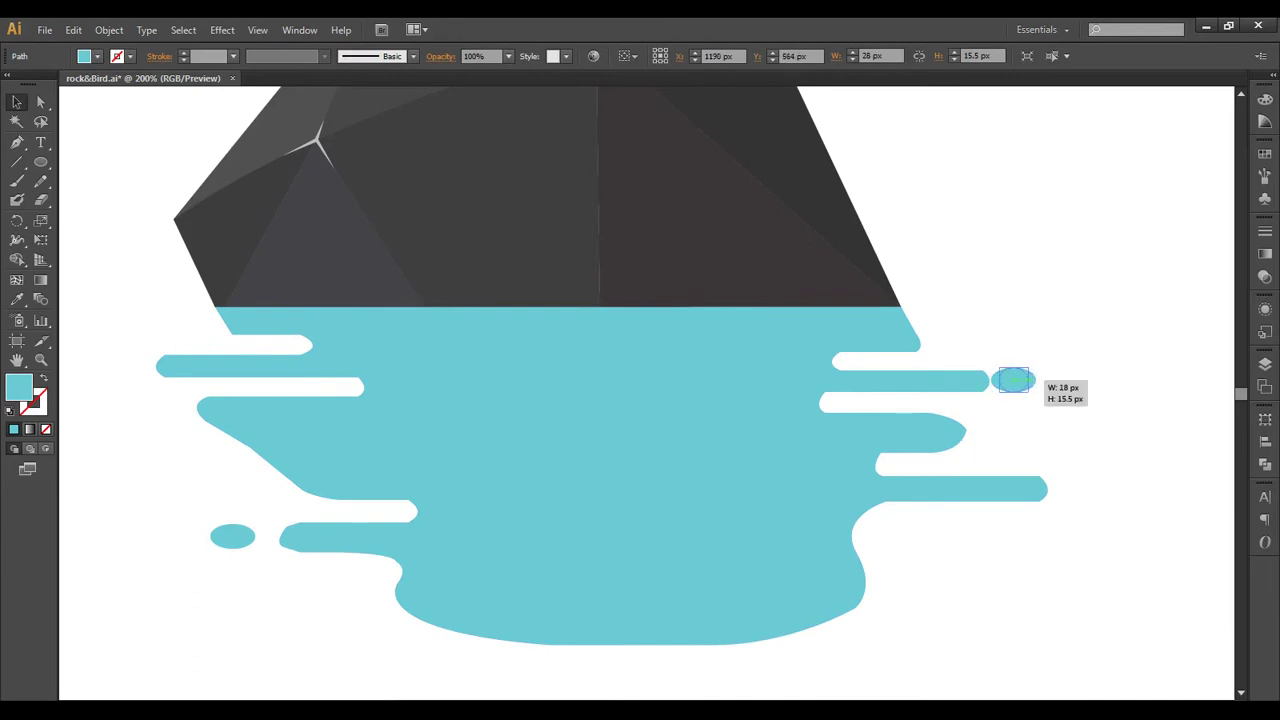
key("ctrl+shift+a")
key("ctrl+0")
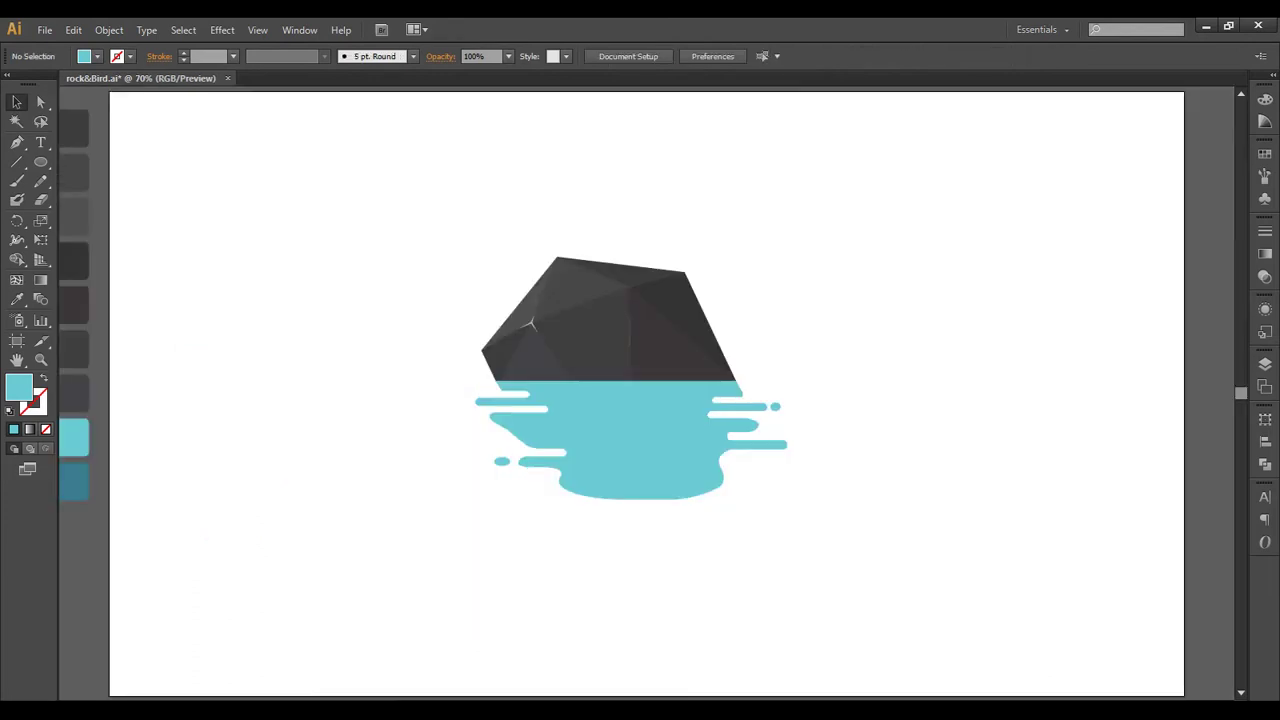
Step: Pen a closed curved band along the water's top edge beneath the rock
key("ctrl+equal")
key("ctrl+equal")
key("ctrl+equal")
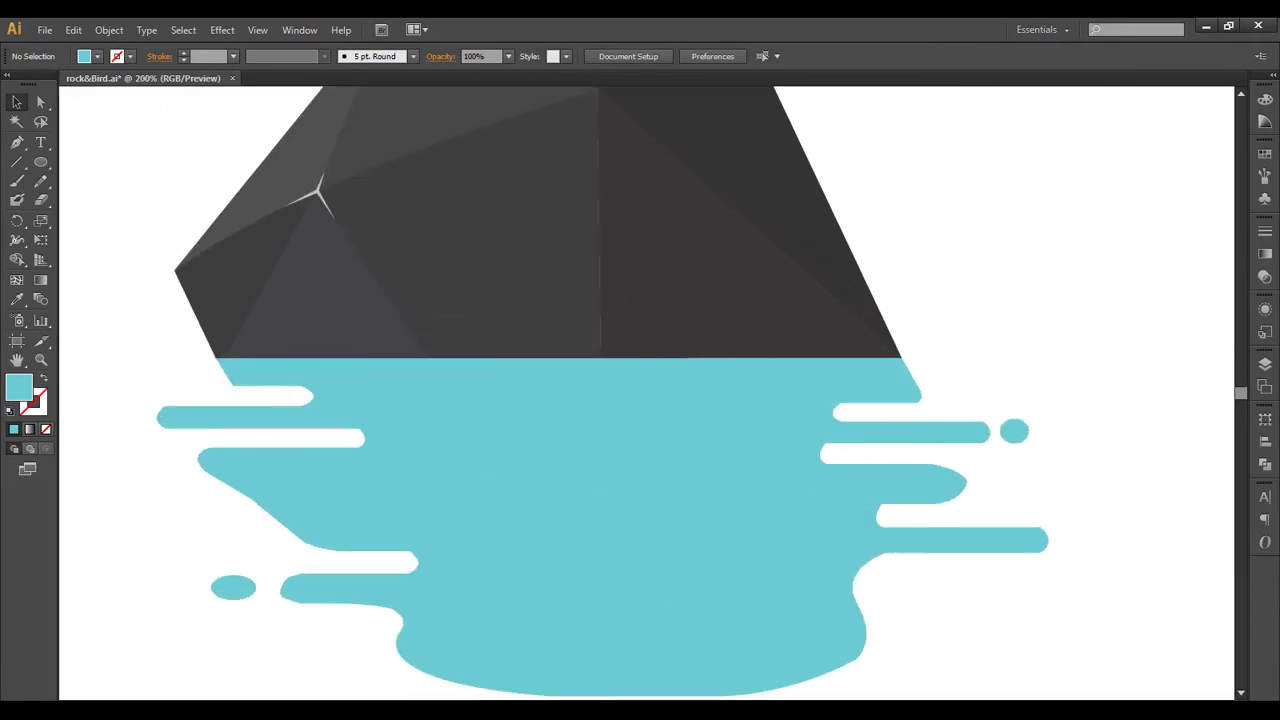
left_click(16, 145)
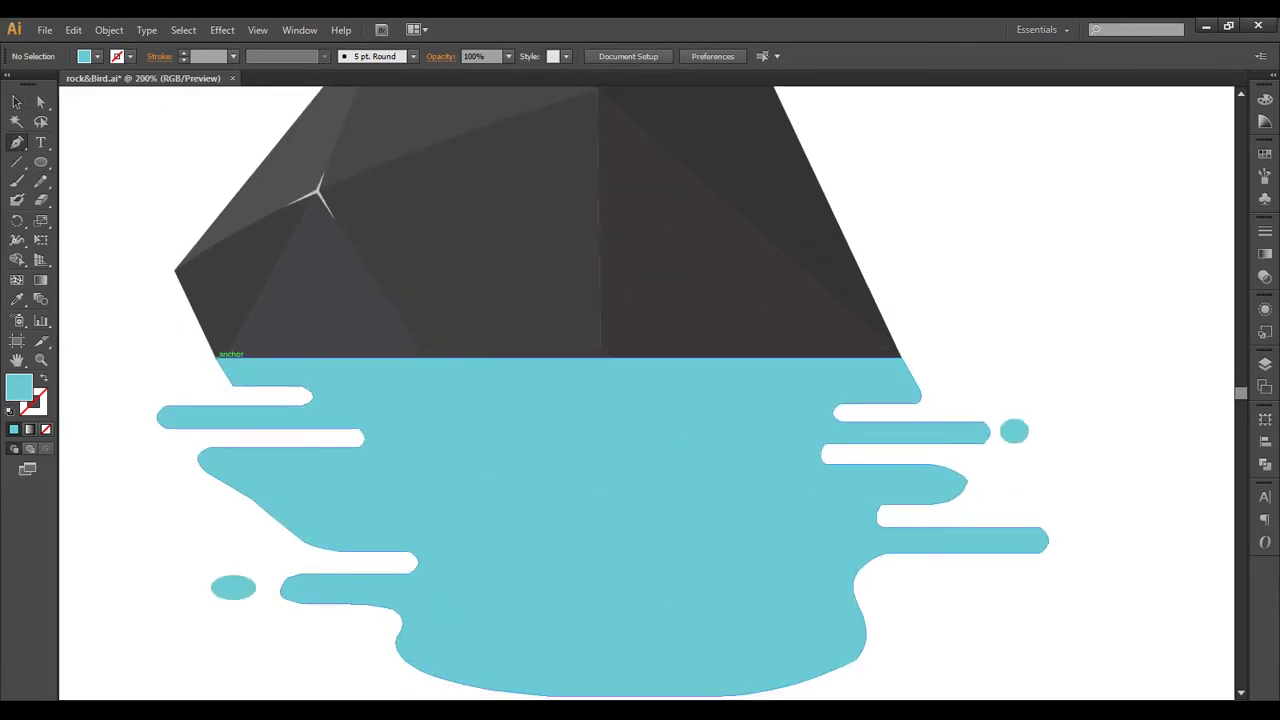
left_click(218, 355)
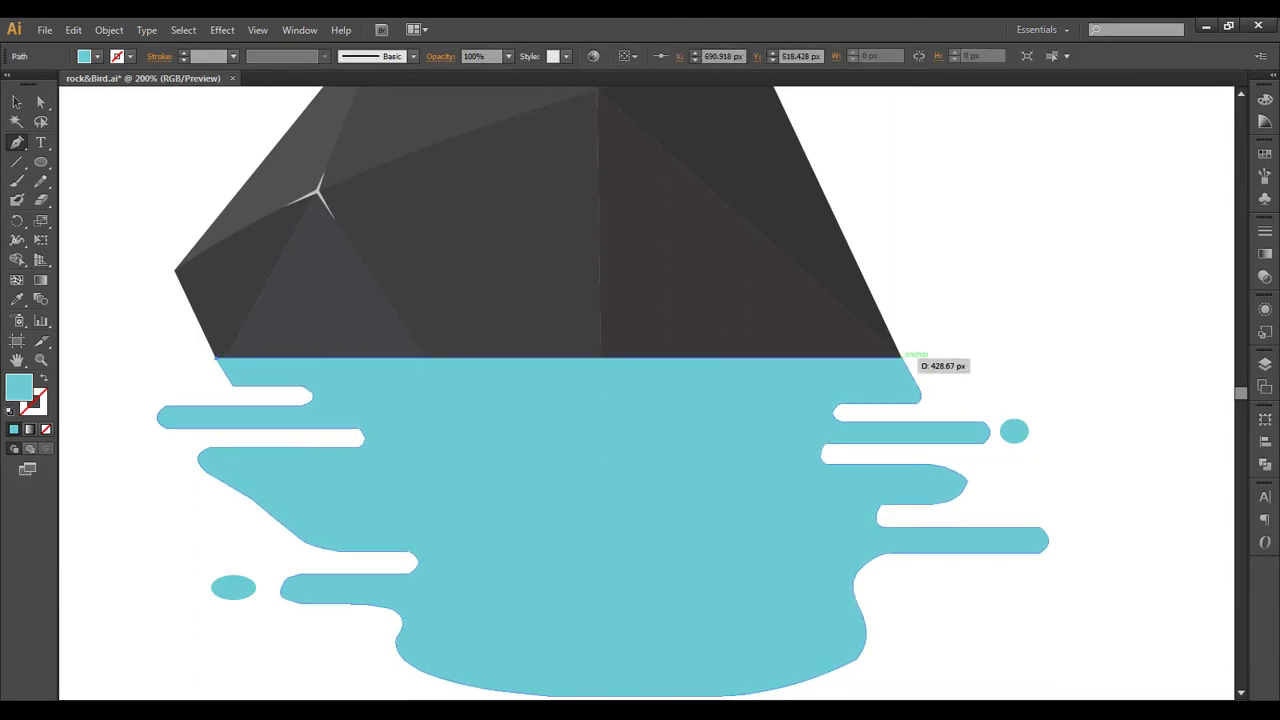
left_click(901, 357)
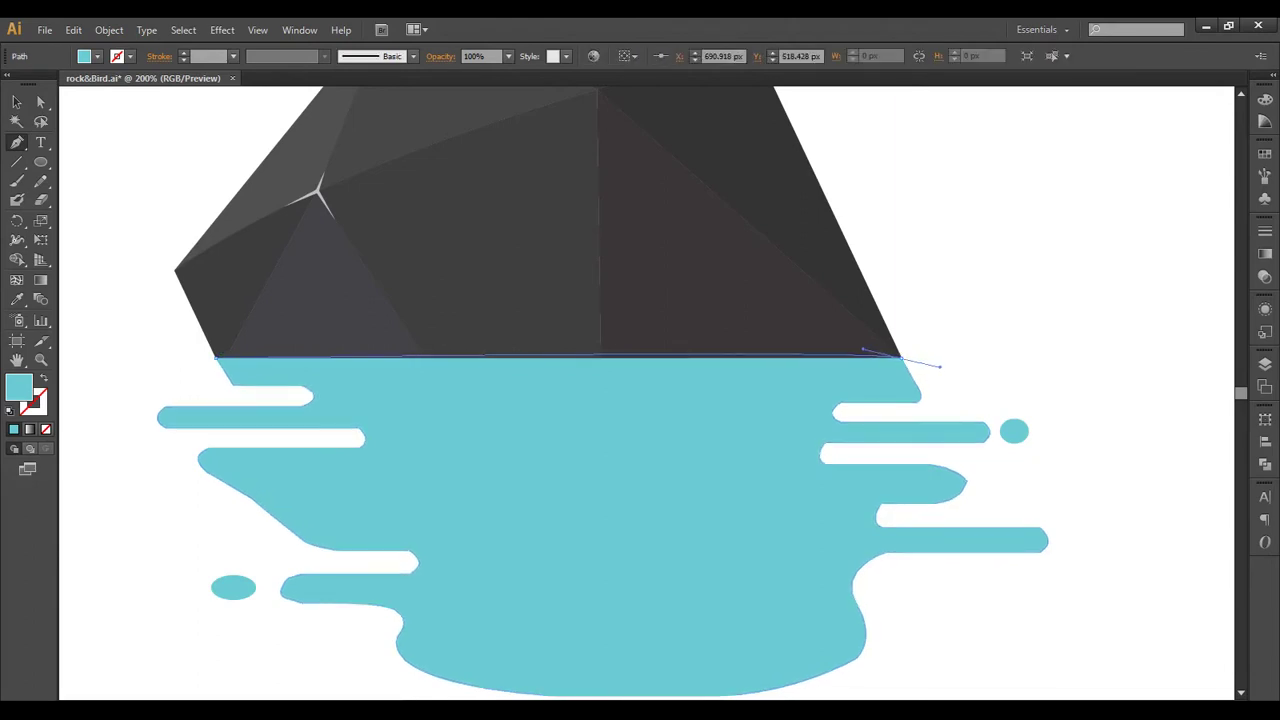
left_click_drag(976, 361, 1004, 367)
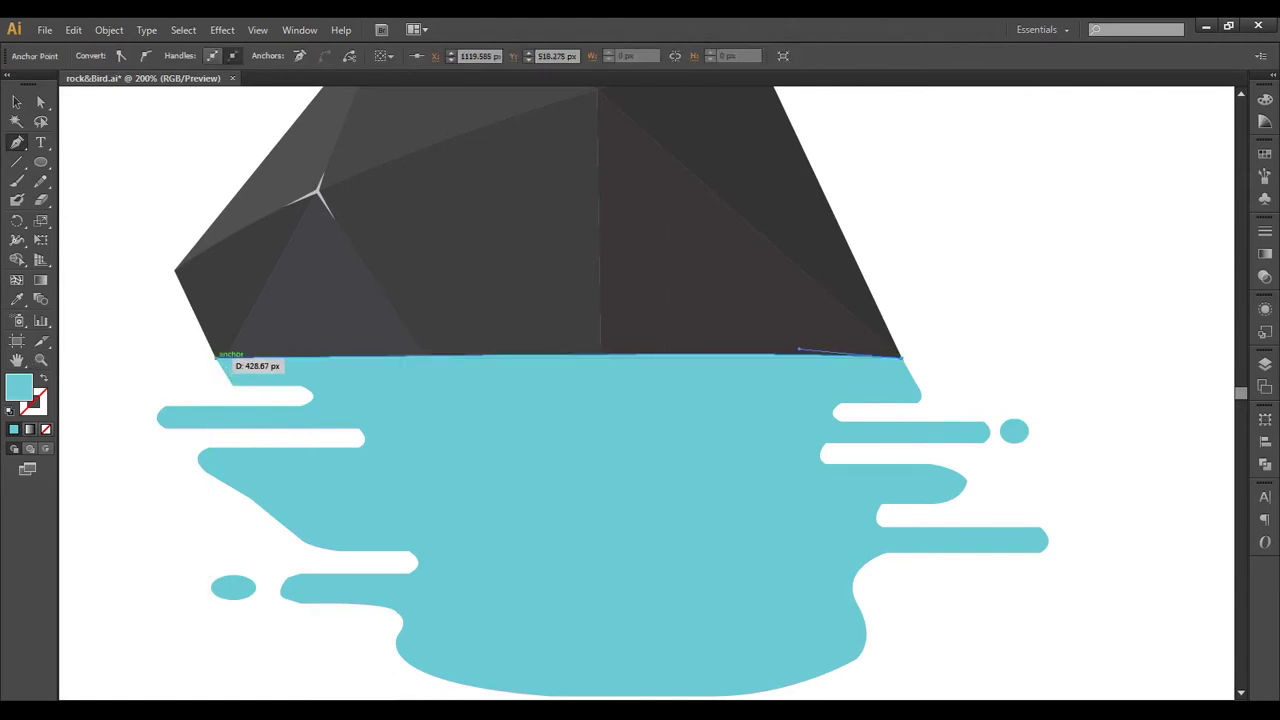
scroll(280, 368, "left", 5)
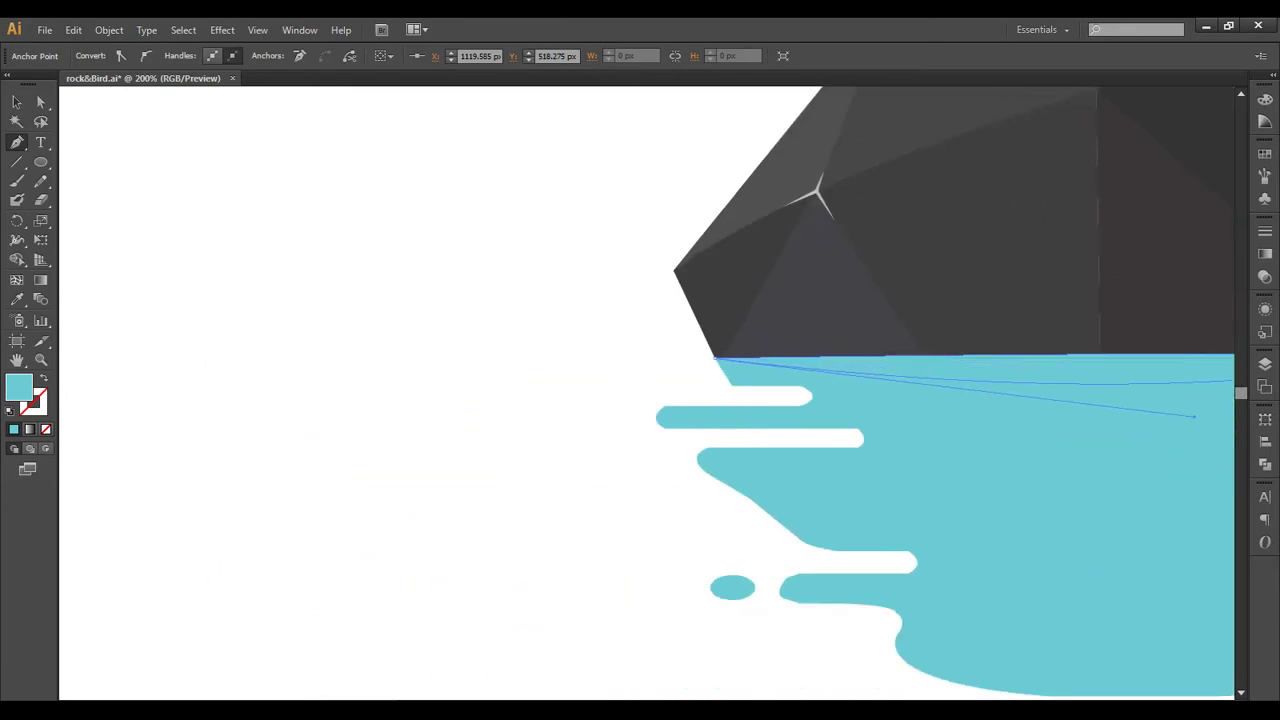
left_click(1195, 416)
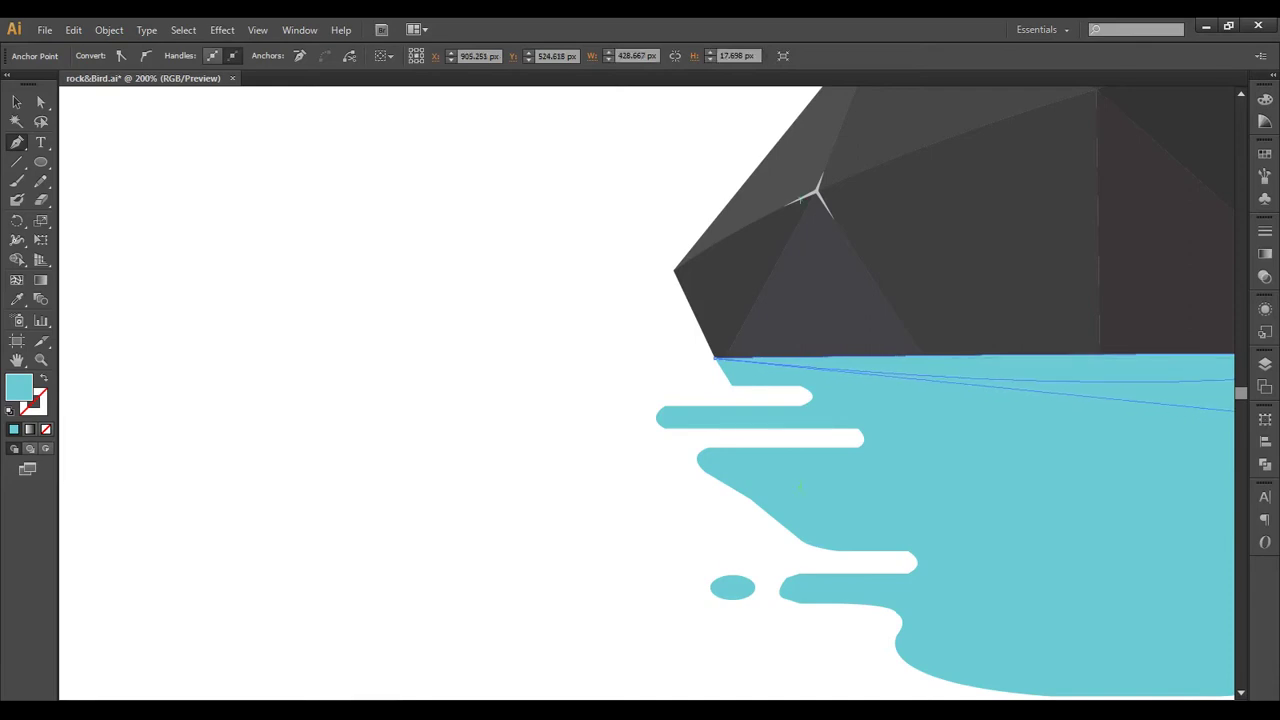
left_click_drag(1195, 416, 711, 358)
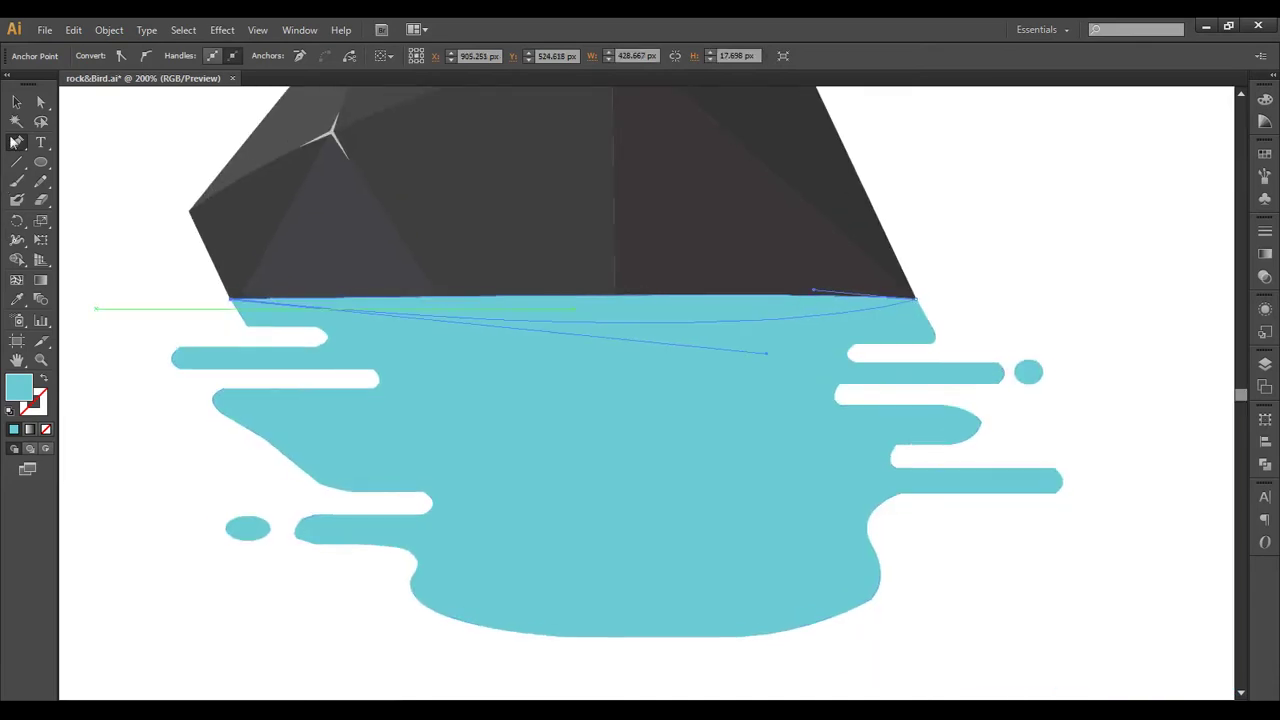
Step: Fill the curved band with the darker teal swatch using the Eyedropper
left_click(15, 104)
key("ctrl+shift+a")
left_click_drag(400, 400, 950, 470)
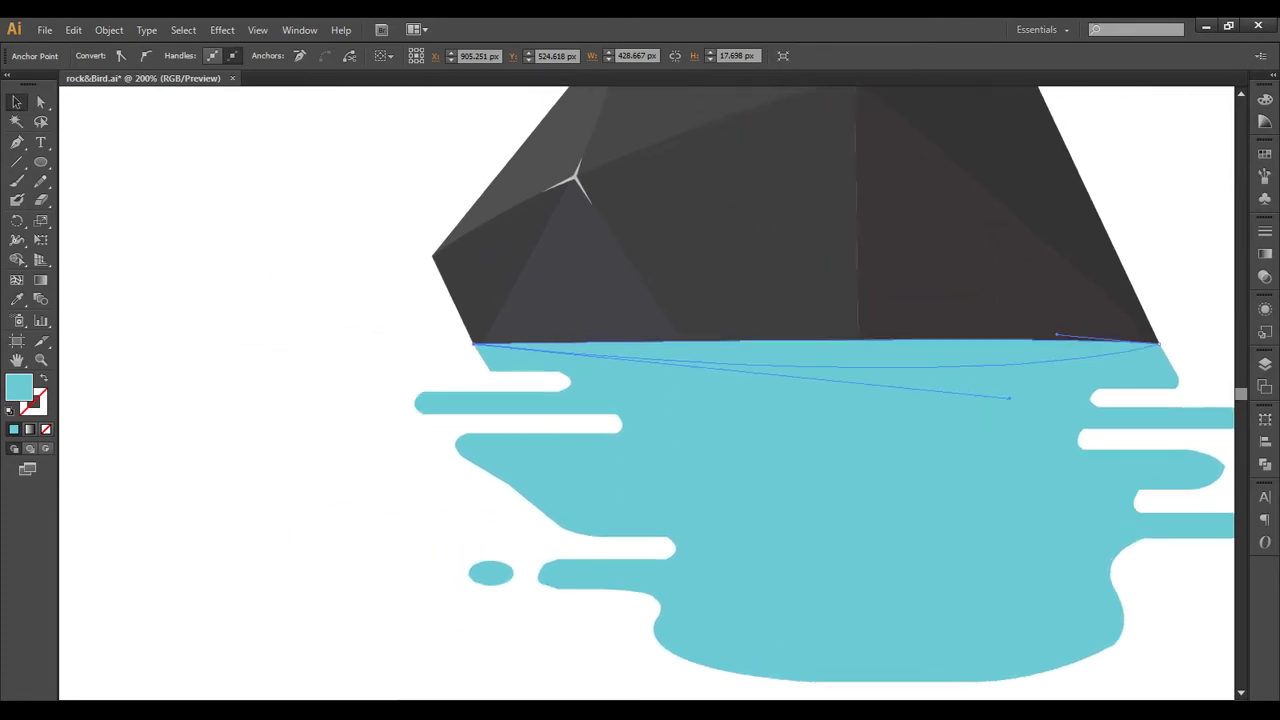
key("ctrl+0")
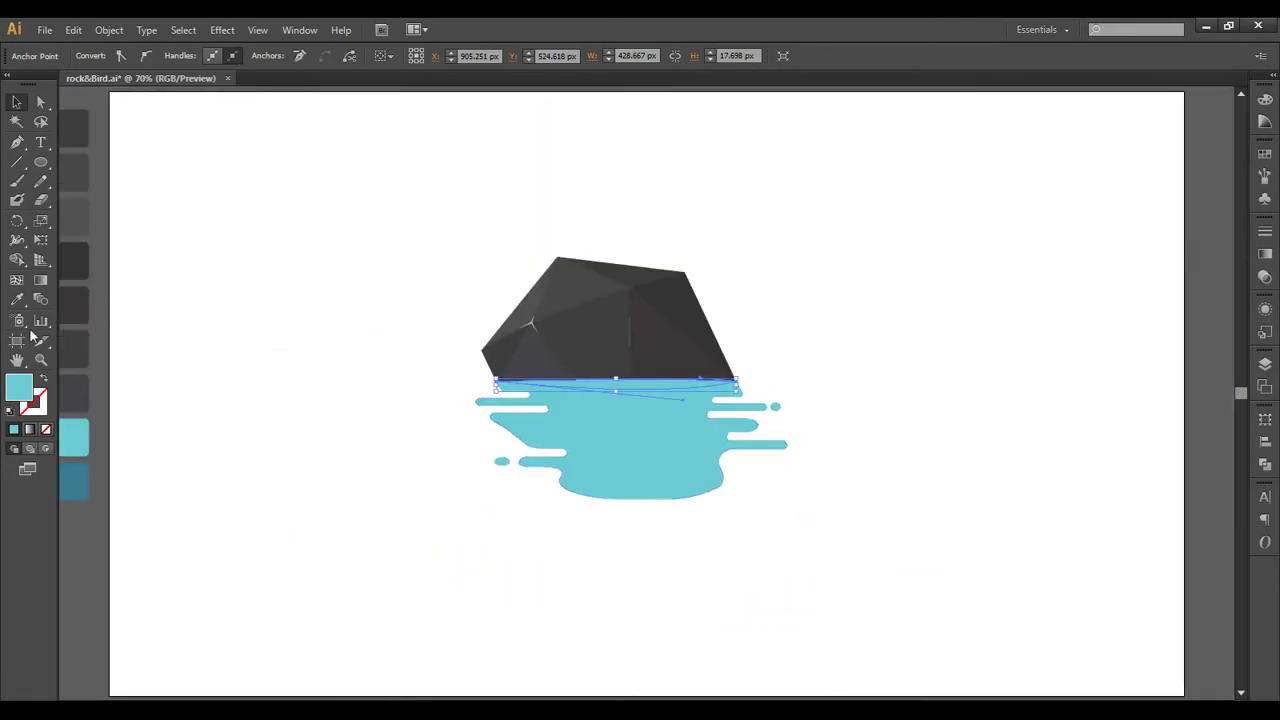
left_click(18, 300)
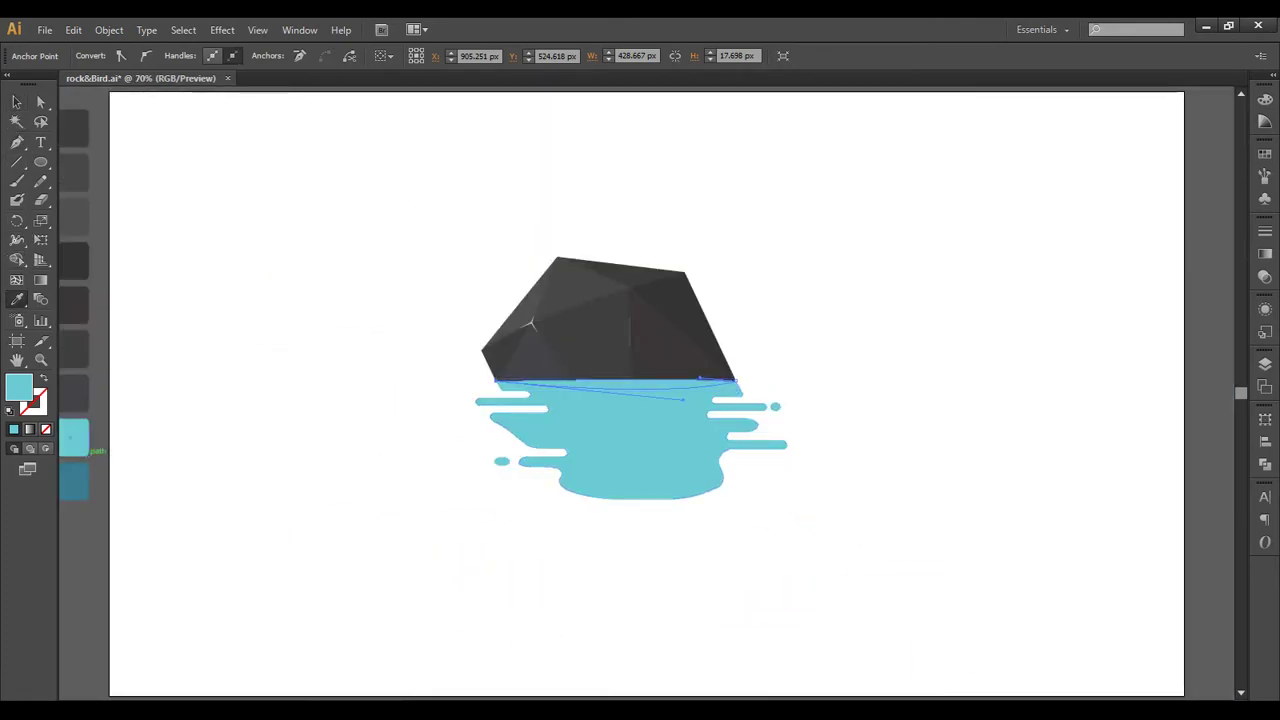
left_click(73, 483)
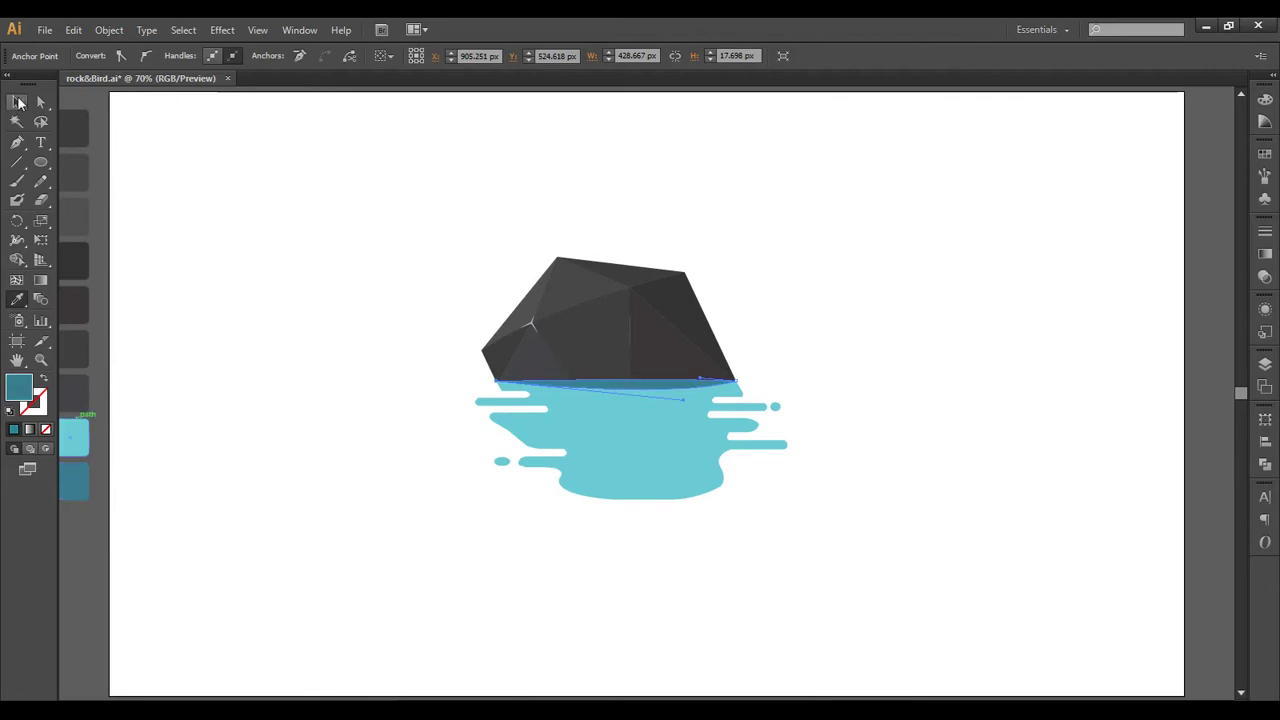
Step: Deselect the shadow band and zoom in to centre the puddle under the rock
left_click(18, 102)
key("ctrl+shift+a")
key("ctrl+plus")
key("ctrl+plus")
key("ctrl+plus")
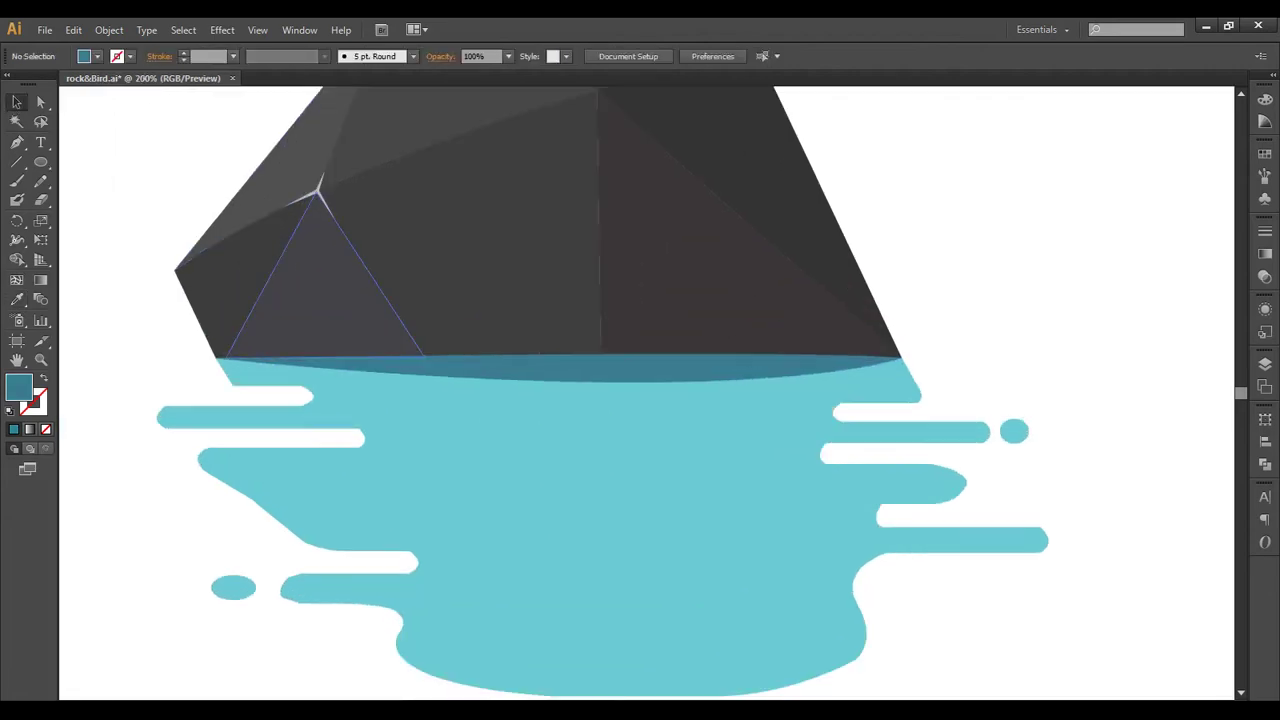
left_click_drag(500, 300, 620, 265)
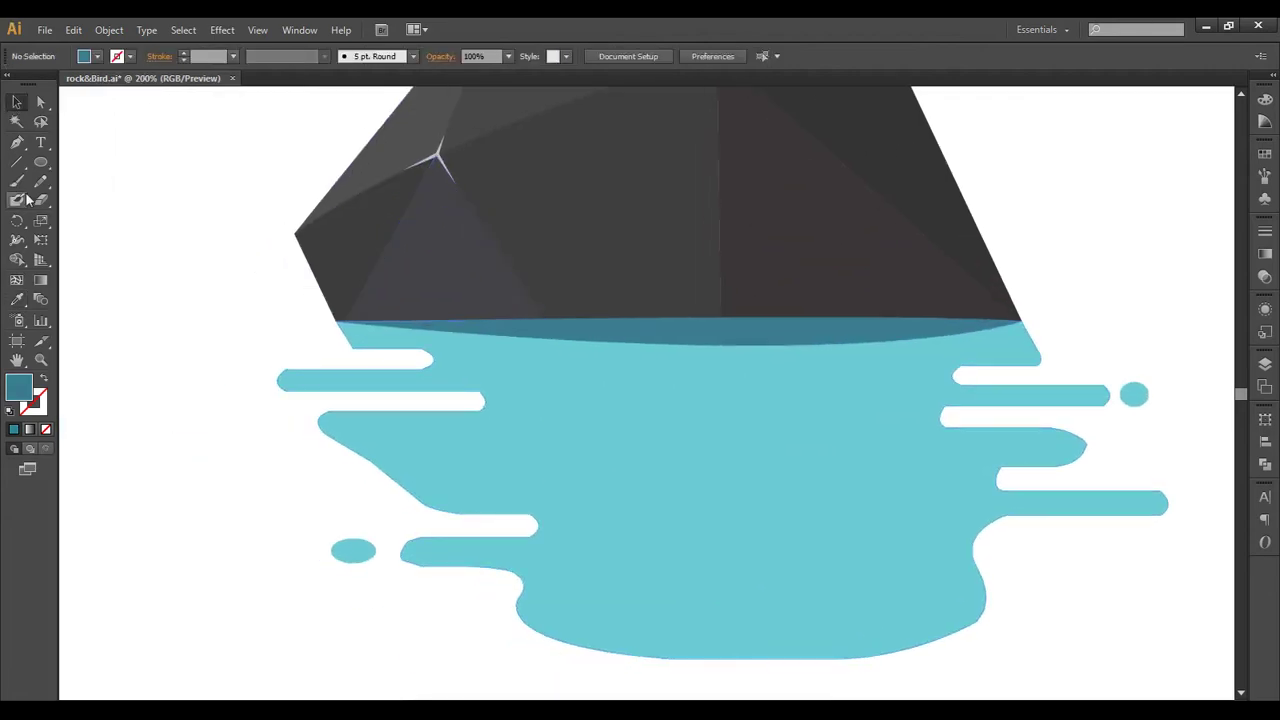
left_click(17, 143)
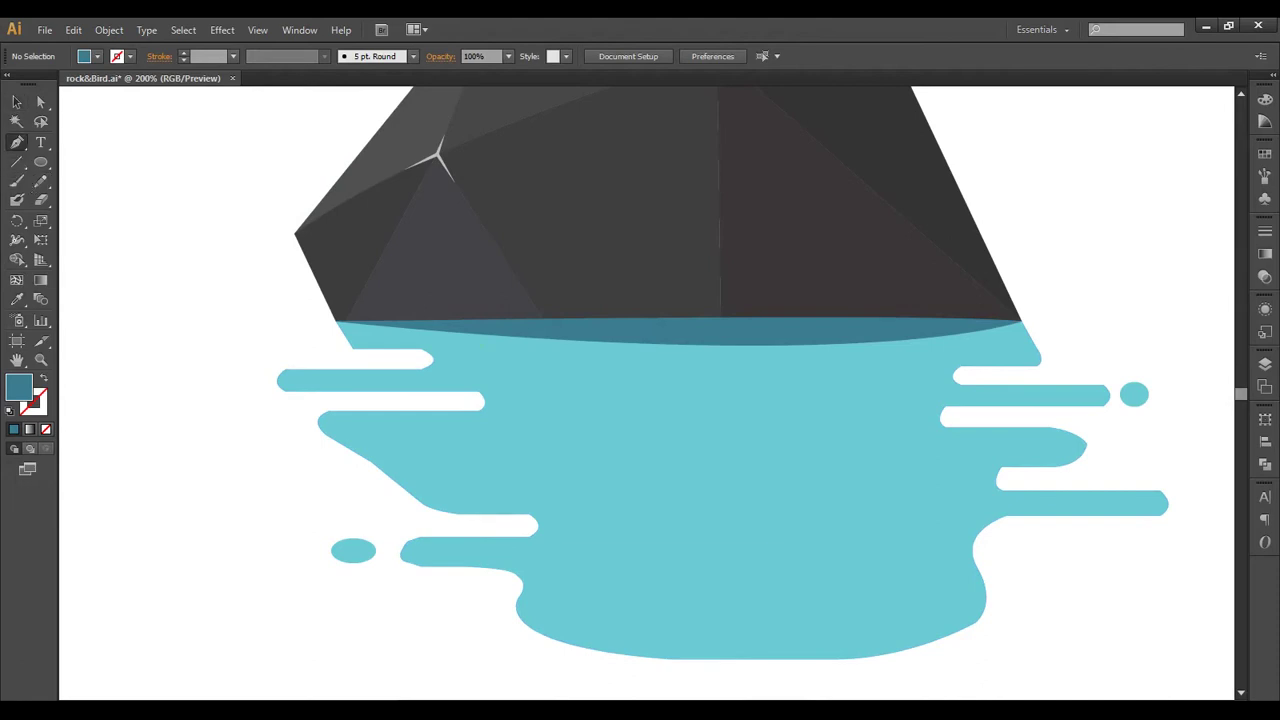
Step: Draw a short ripple below the shadow as a dark teal stroke: elliptical width profile, 4 pt
left_click(466, 355)
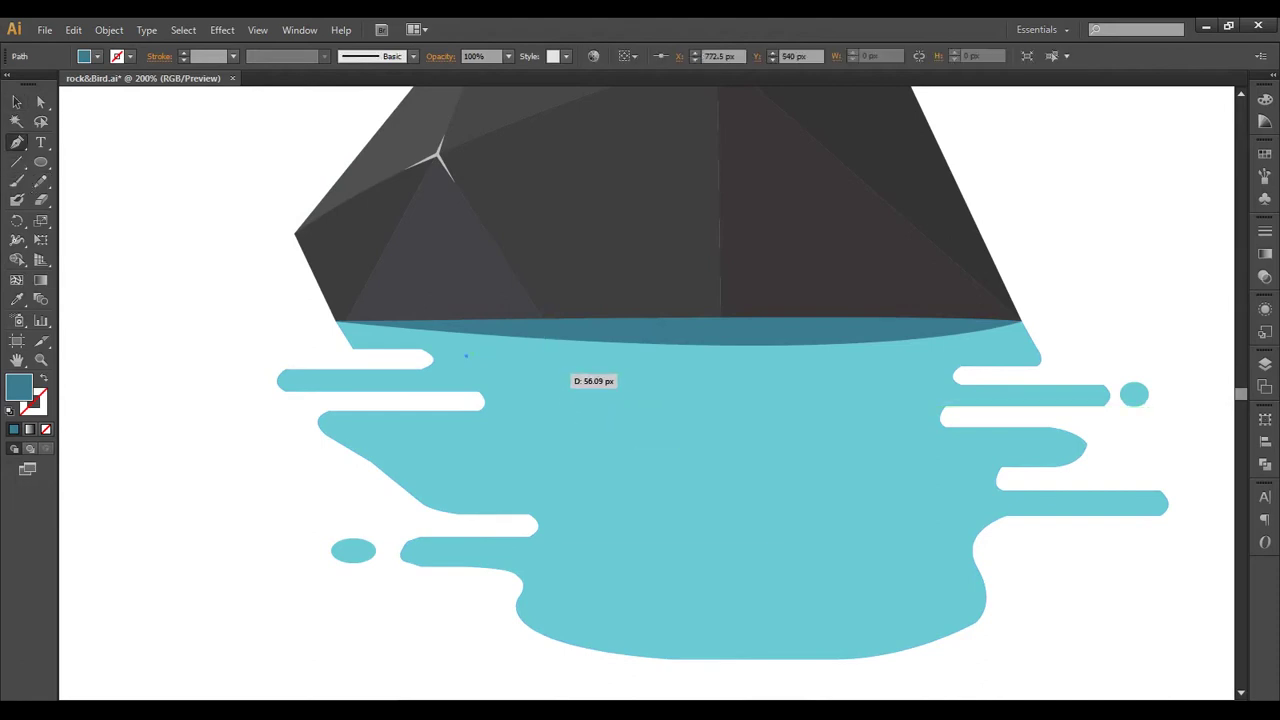
left_click_drag(563, 368, 573, 370)
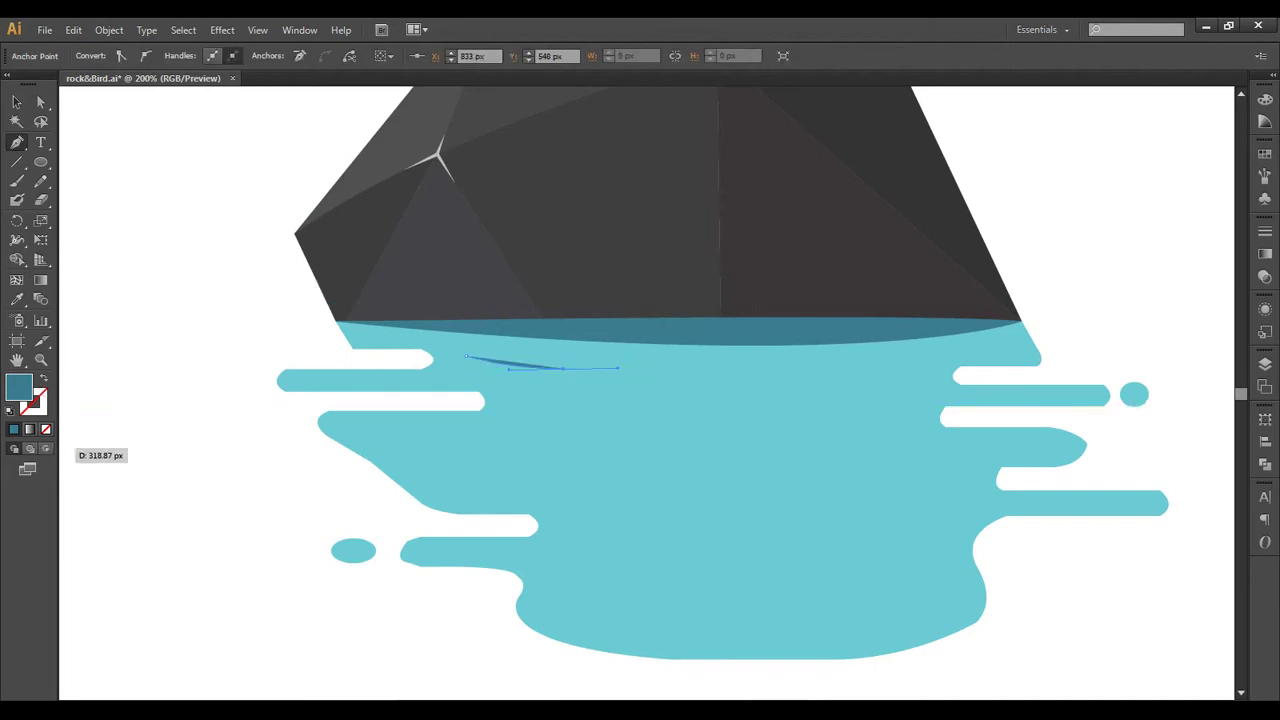
key("shift+x")
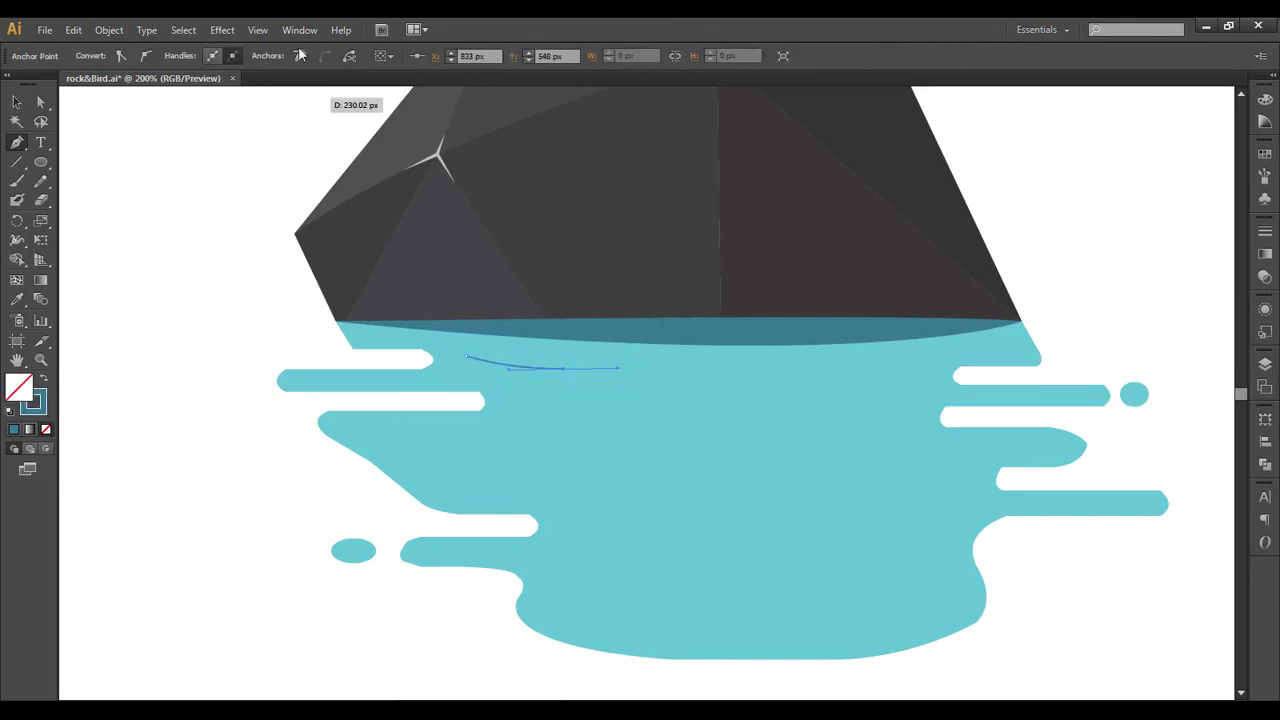
left_click(16, 101)
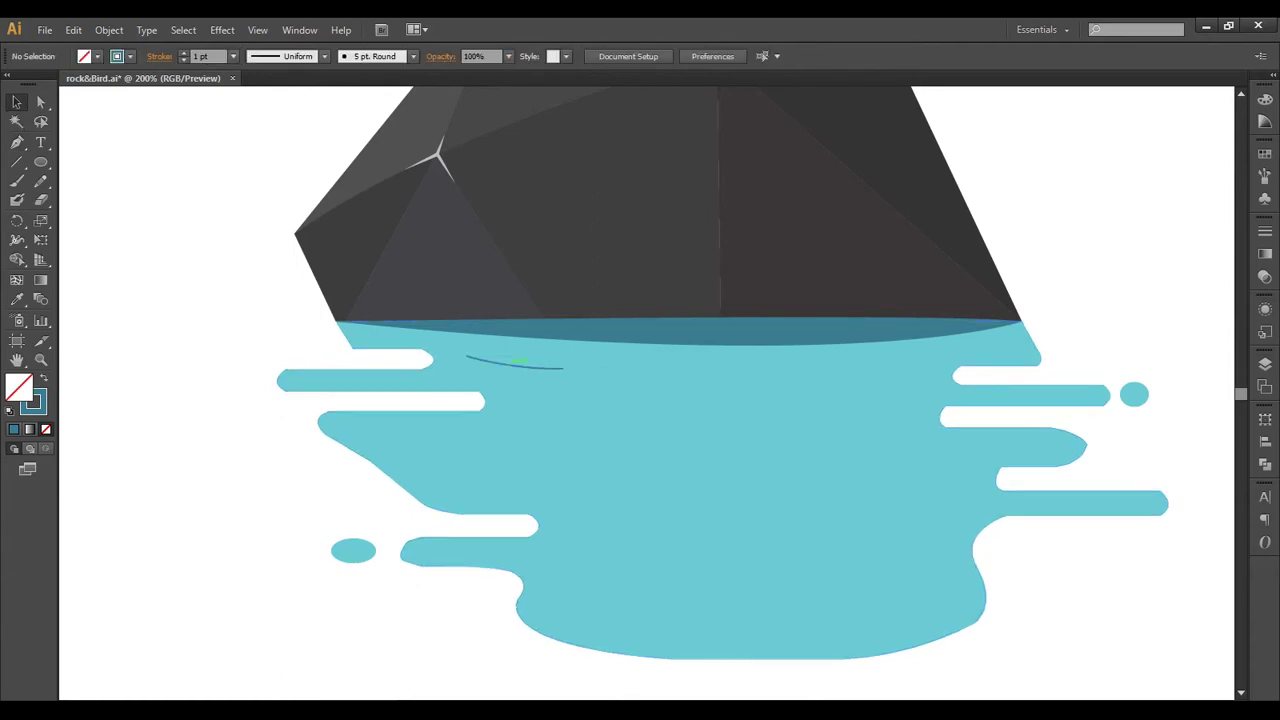
left_click(290, 56)
left_click(286, 109)
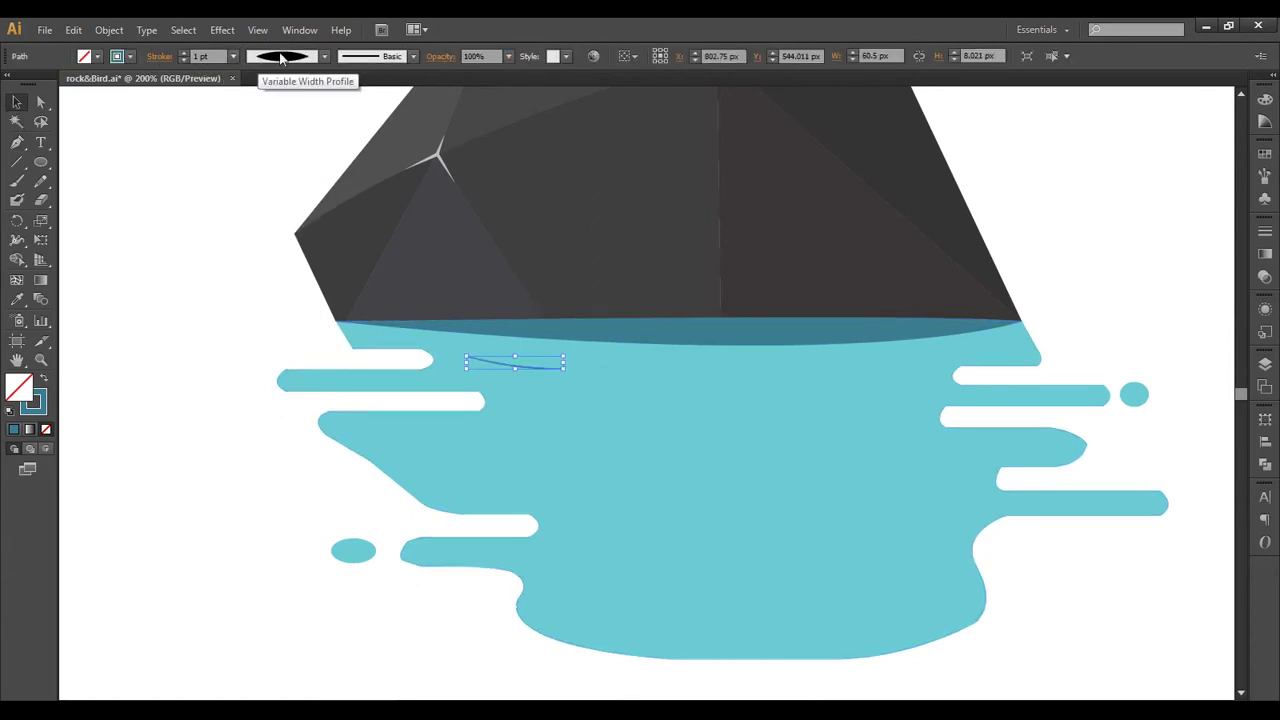
left_click(183, 54)
left_click(183, 54)
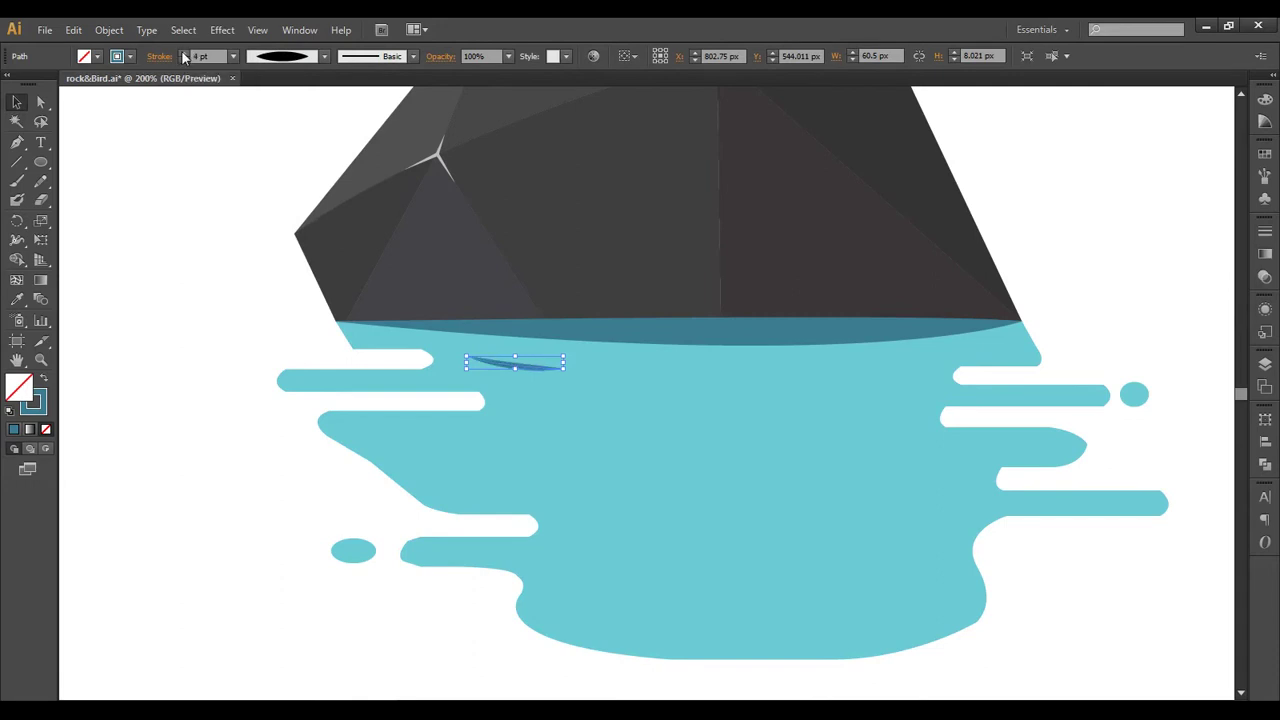
key("ctrl+shift+a")
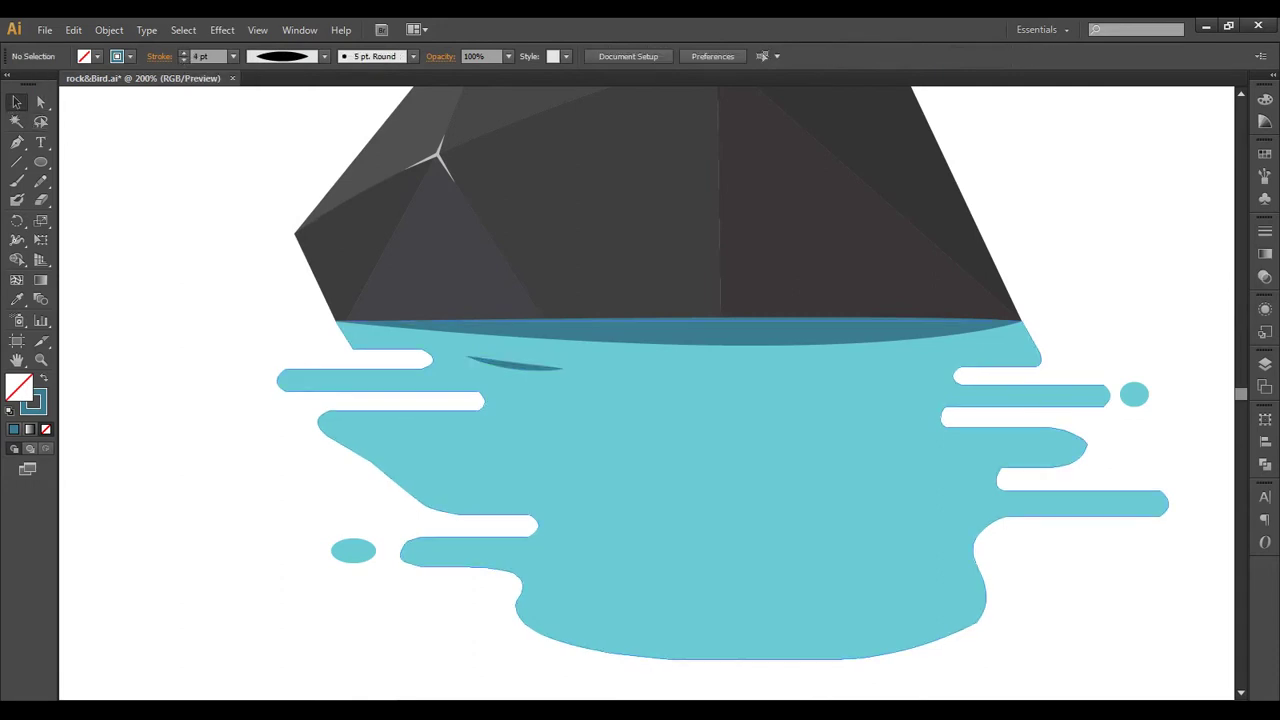
left_click(16, 142)
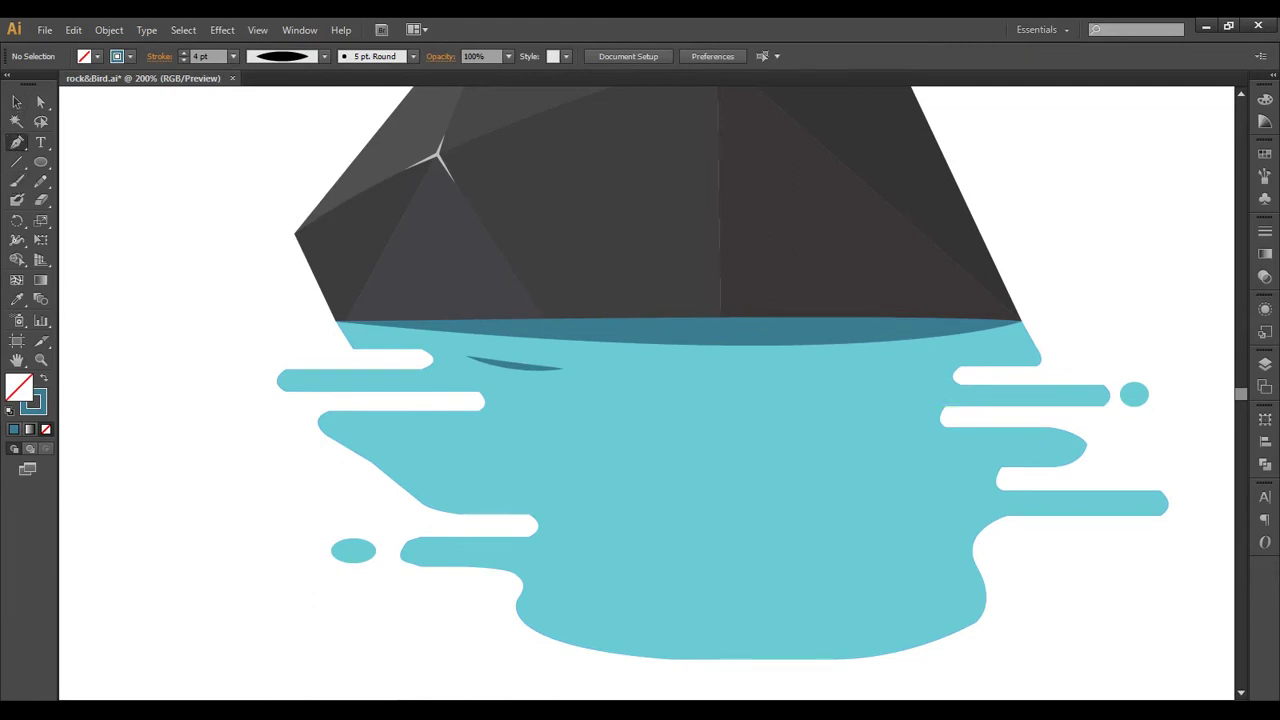
Step: Copy the first ripple's dark stroke onto the right-hand ripple and apply Width Profile 1
mouse_move(929, 443)
left_mouse_down()
mouse_move(875, 460)
mouse_move(741, 459)
mouse_move(755, 441)
mouse_move(762, 452)
mouse_move(3, 118)
left_mouse_up()
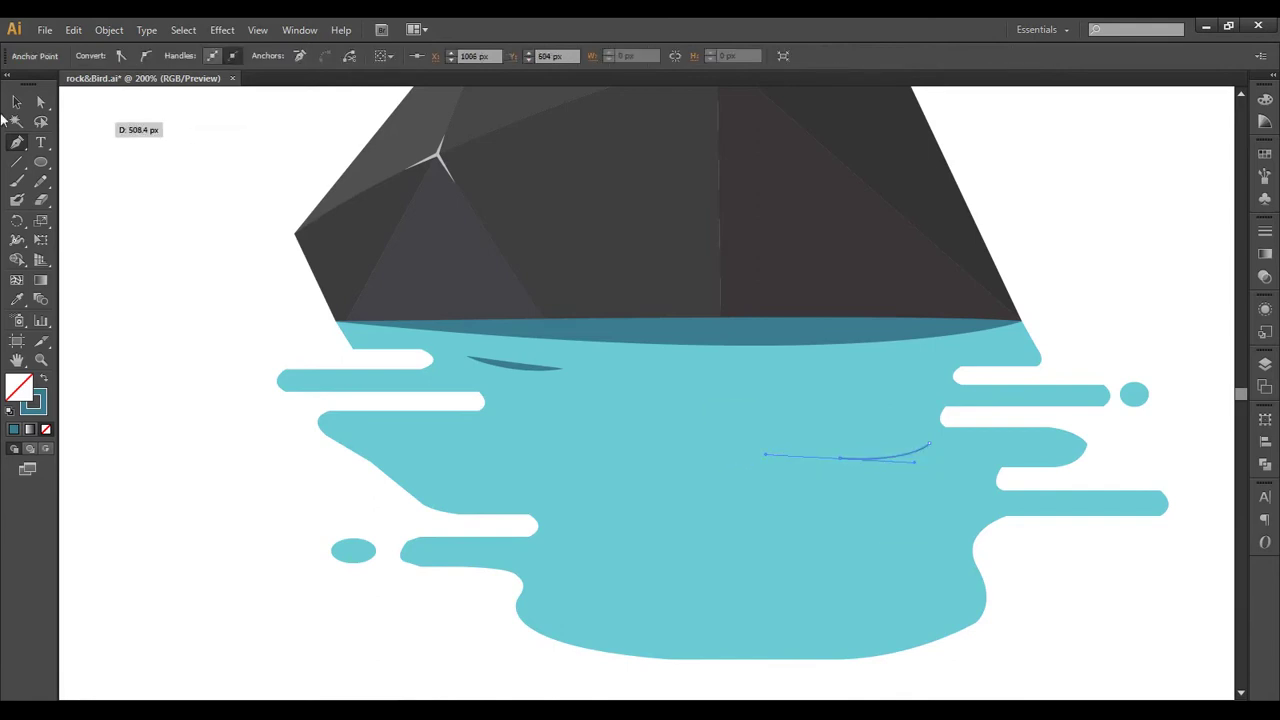
left_click(16, 298)
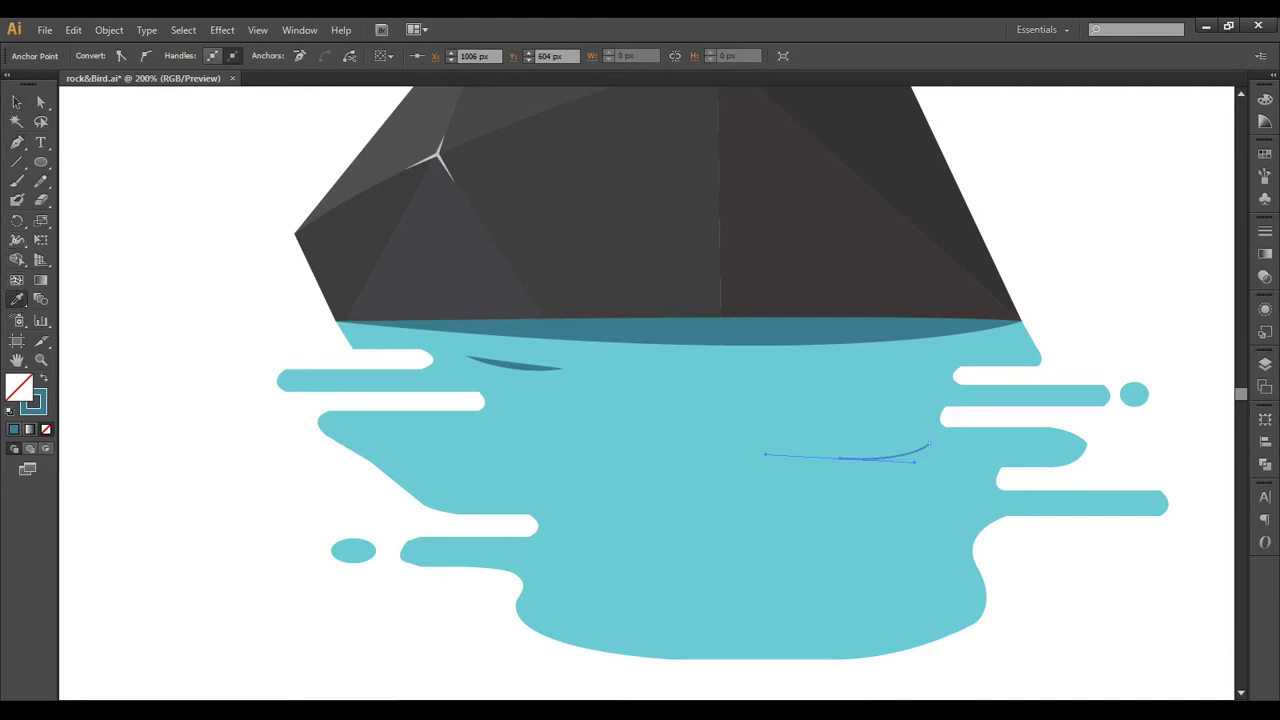
left_click(530, 366)
left_click(16, 101)
left_click(875, 480)
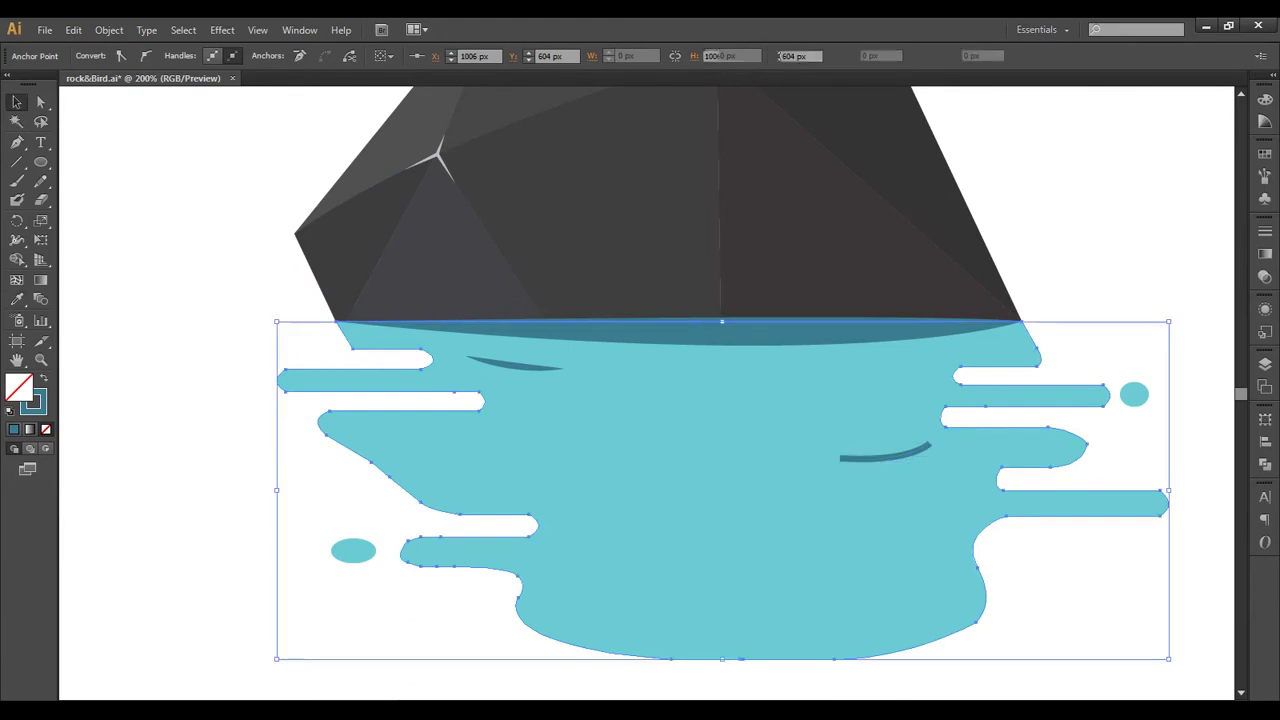
left_click(880, 455)
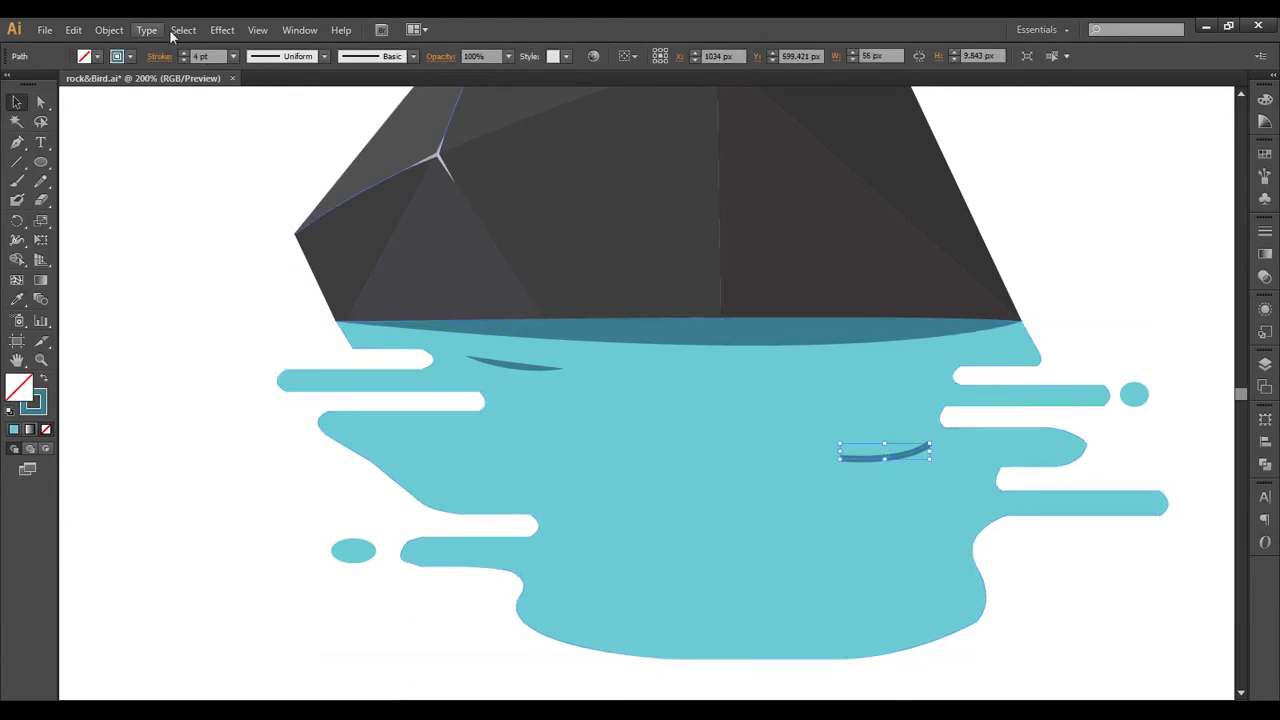
left_click(324, 56)
left_click(275, 108)
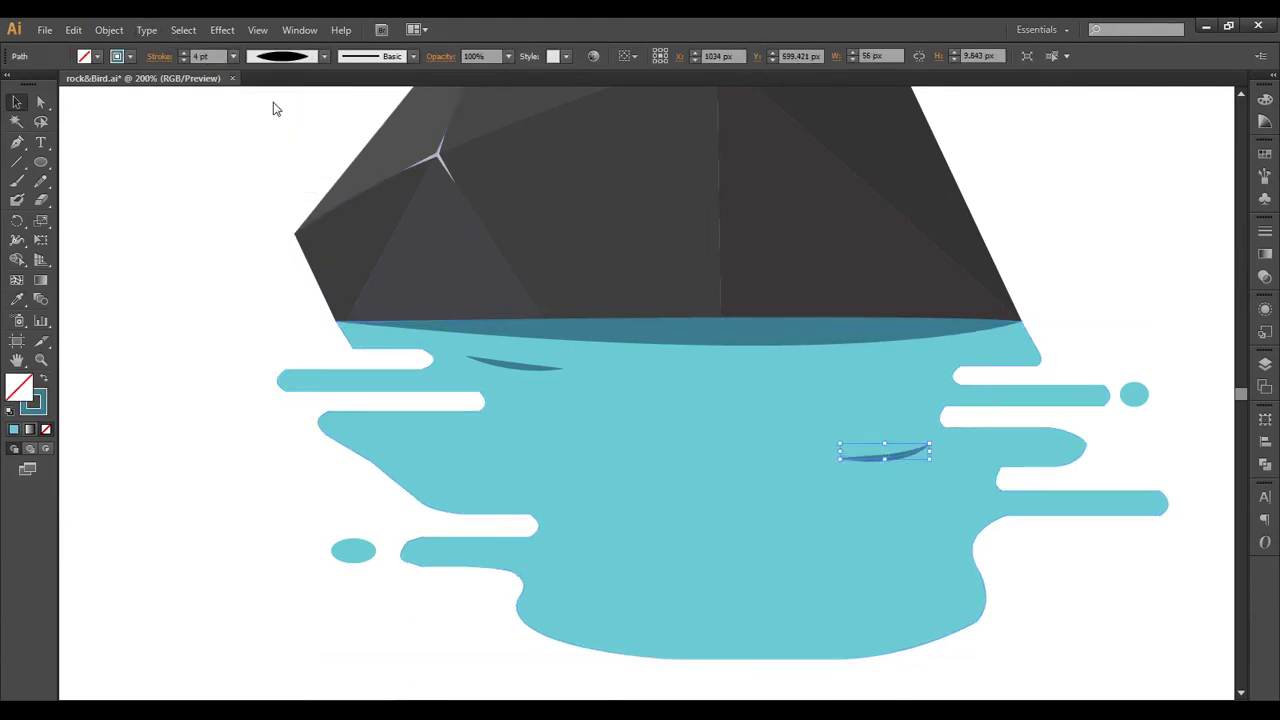
Step: Alt-drag a copy of the tapered ripple to the lower left of the puddle, then zoom to 150%
key("ctrl+shift+a")
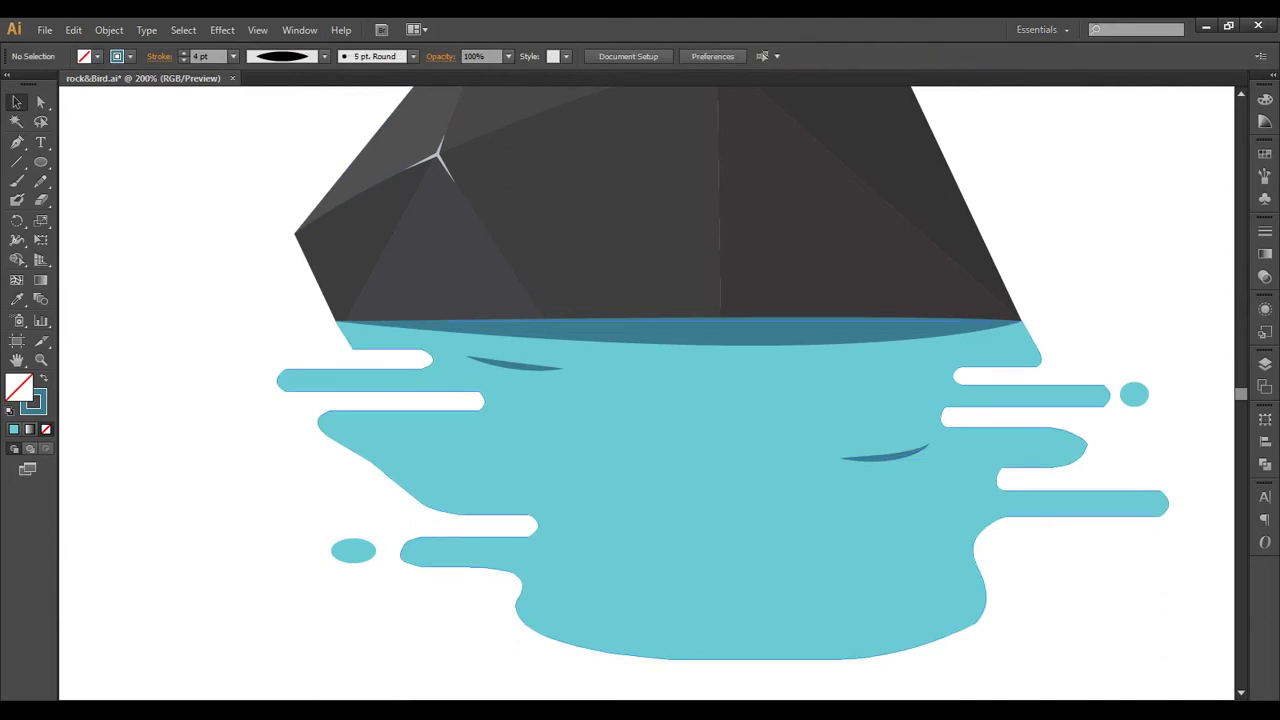
left_click(886, 456)
left_click_drag(885, 455, 668, 526)
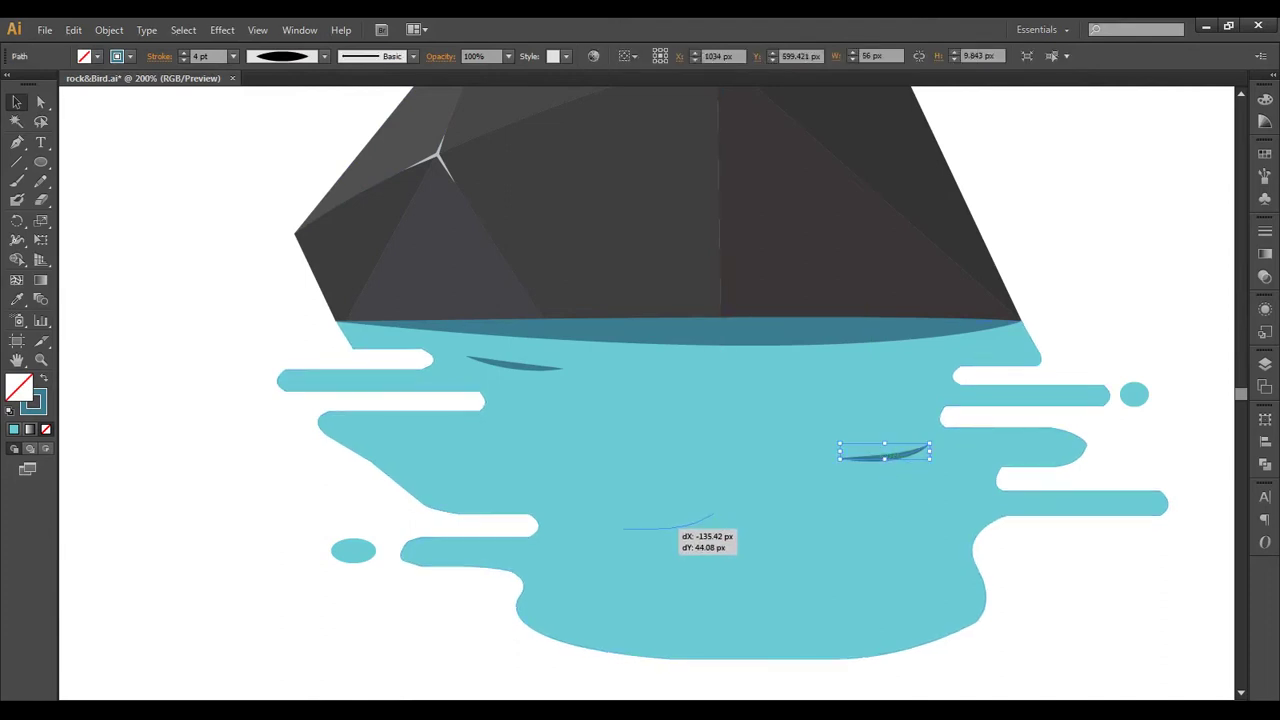
key("ctrl+shift+a")
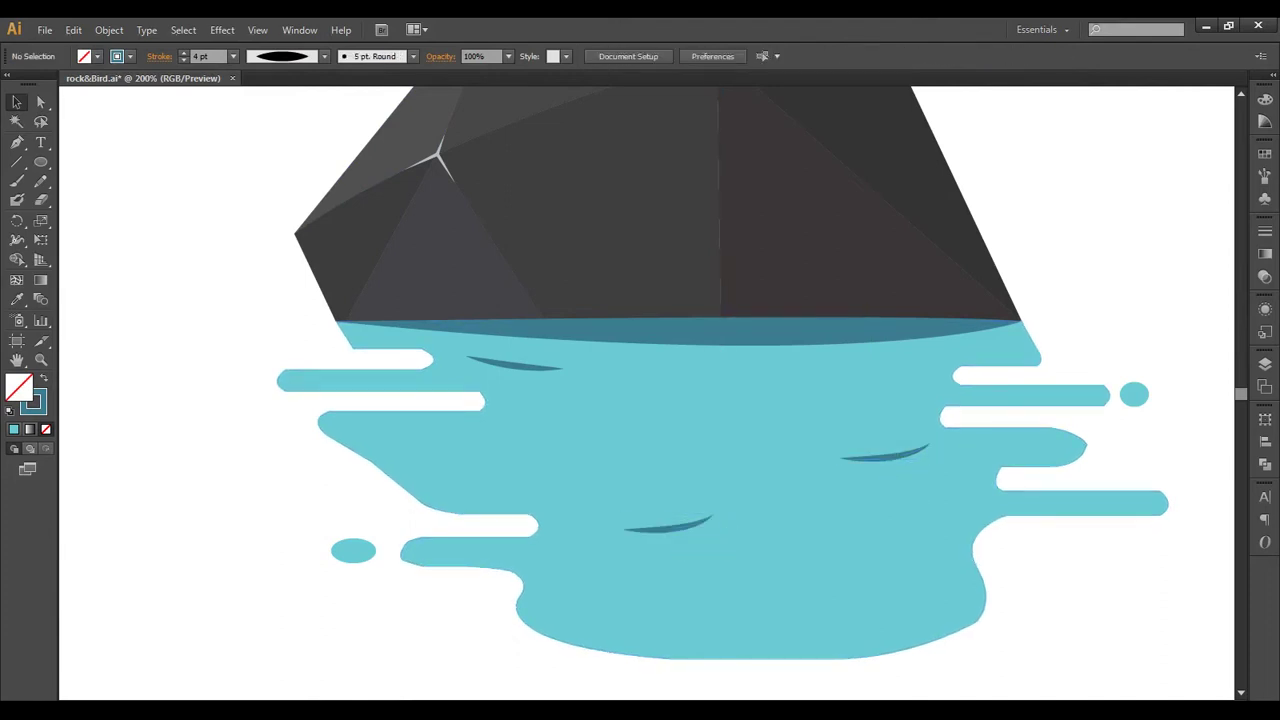
key("ctrl+0")
key("ctrl+plus")
key("ctrl+plus")
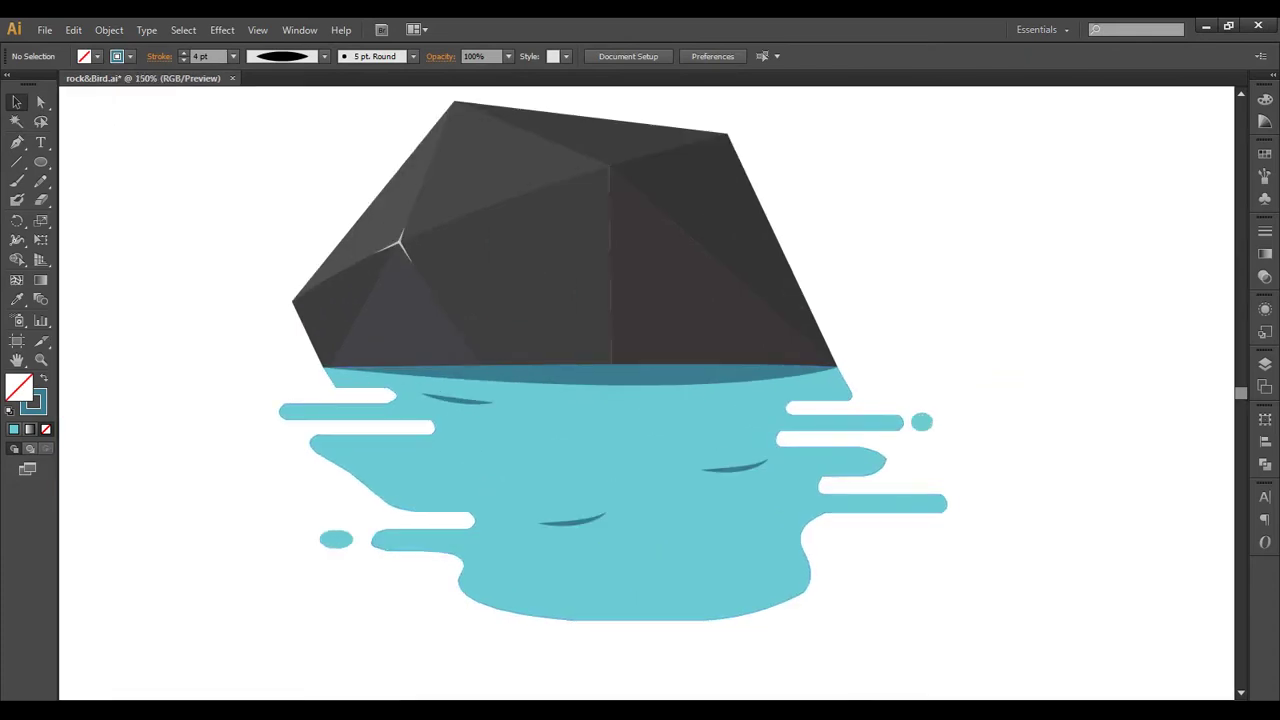
Step: Pen a long curved ripple across the puddle with Width Profile 1 at 5 pt
left_click(19, 146)
left_click_drag(530, 443, 720, 467)
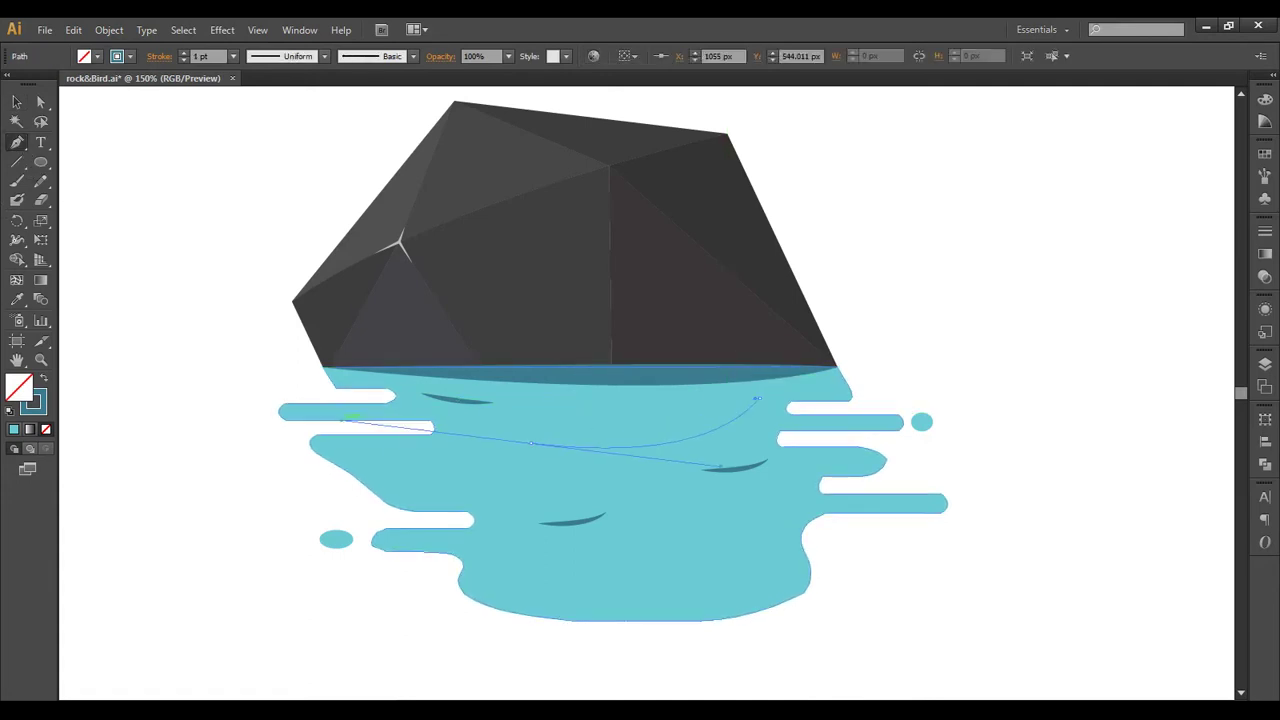
left_click_drag(342, 419, 347, 428)
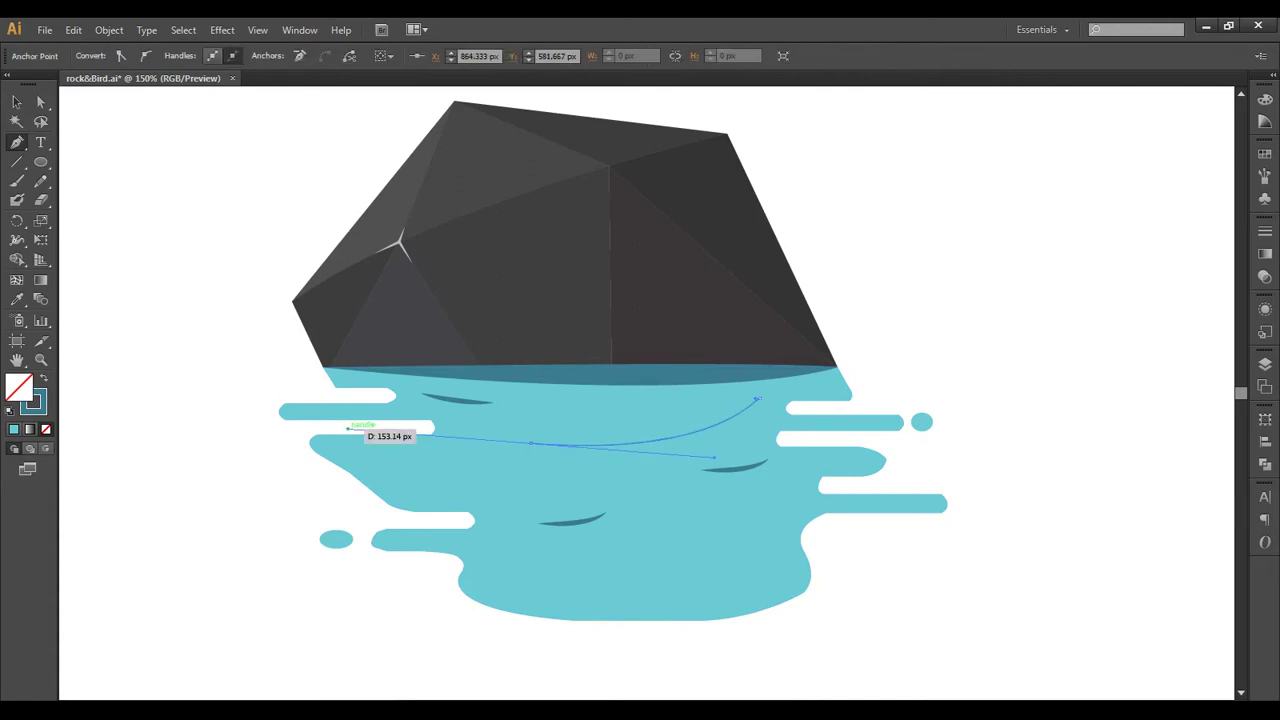
left_click(16, 101)
key("ctrl+shift+a")
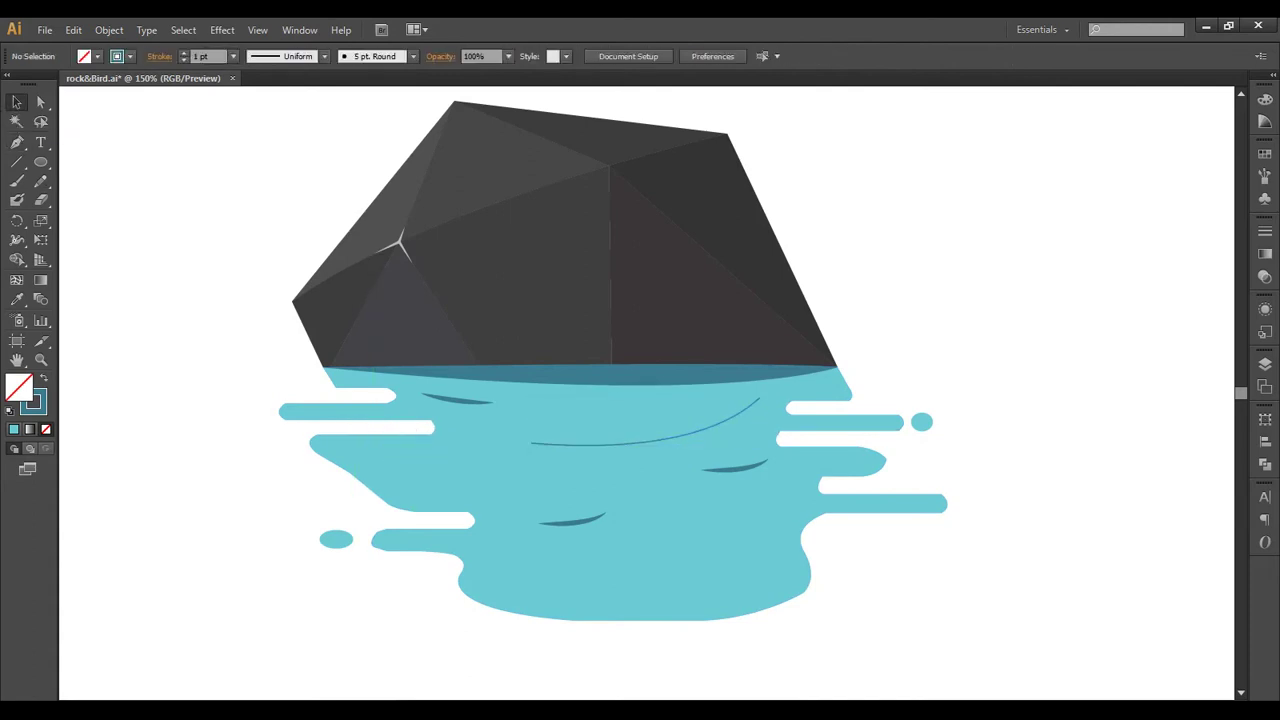
left_click(620, 444)
left_click(257, 60)
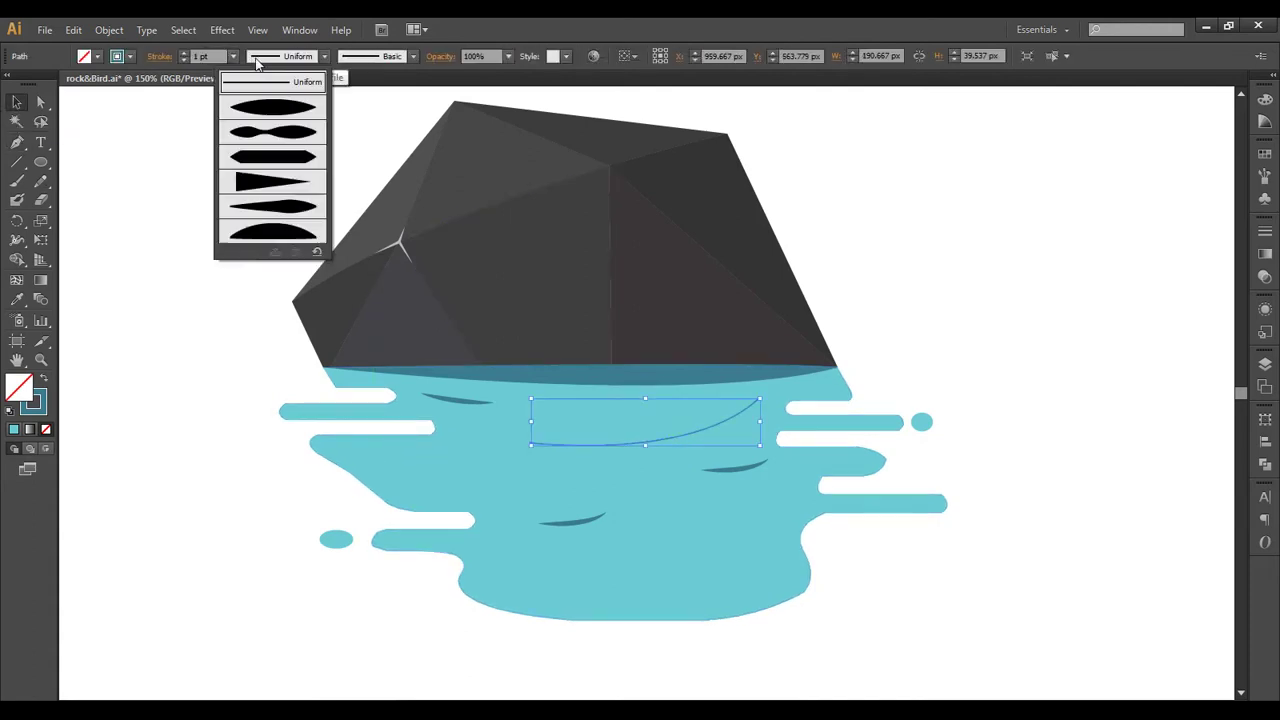
left_click(251, 108)
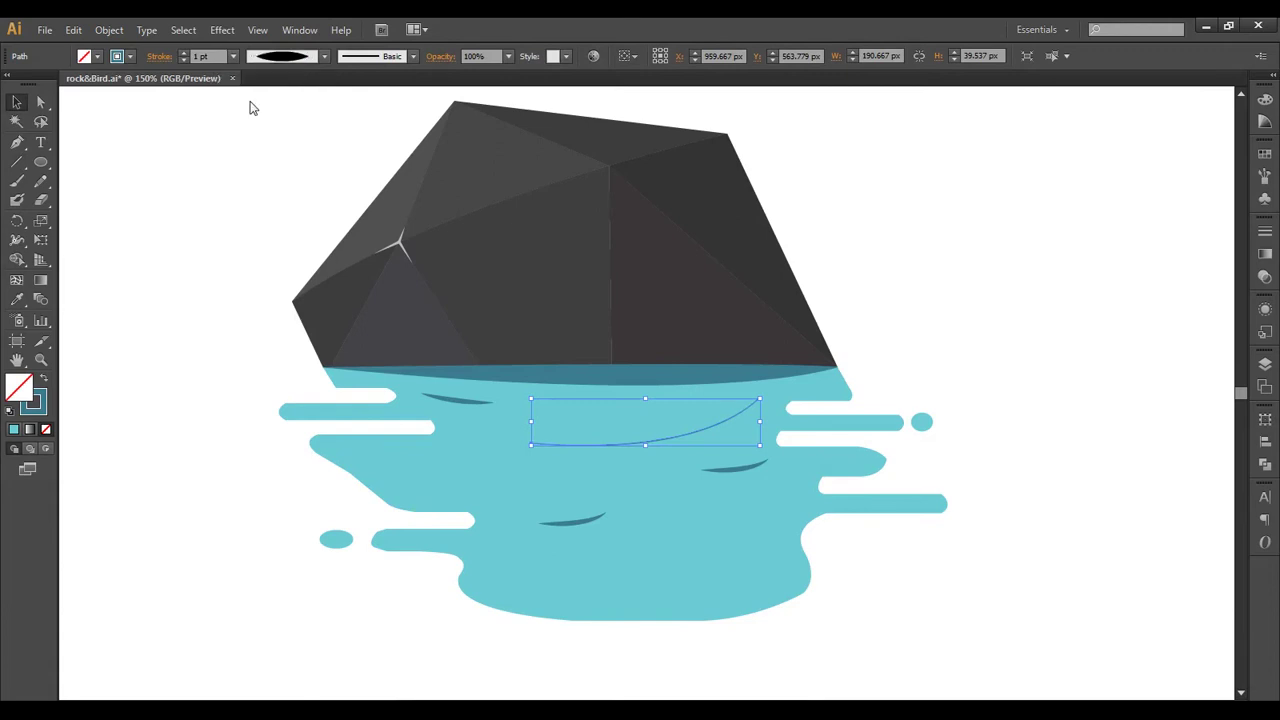
left_click(185, 57)
left_click(185, 57)
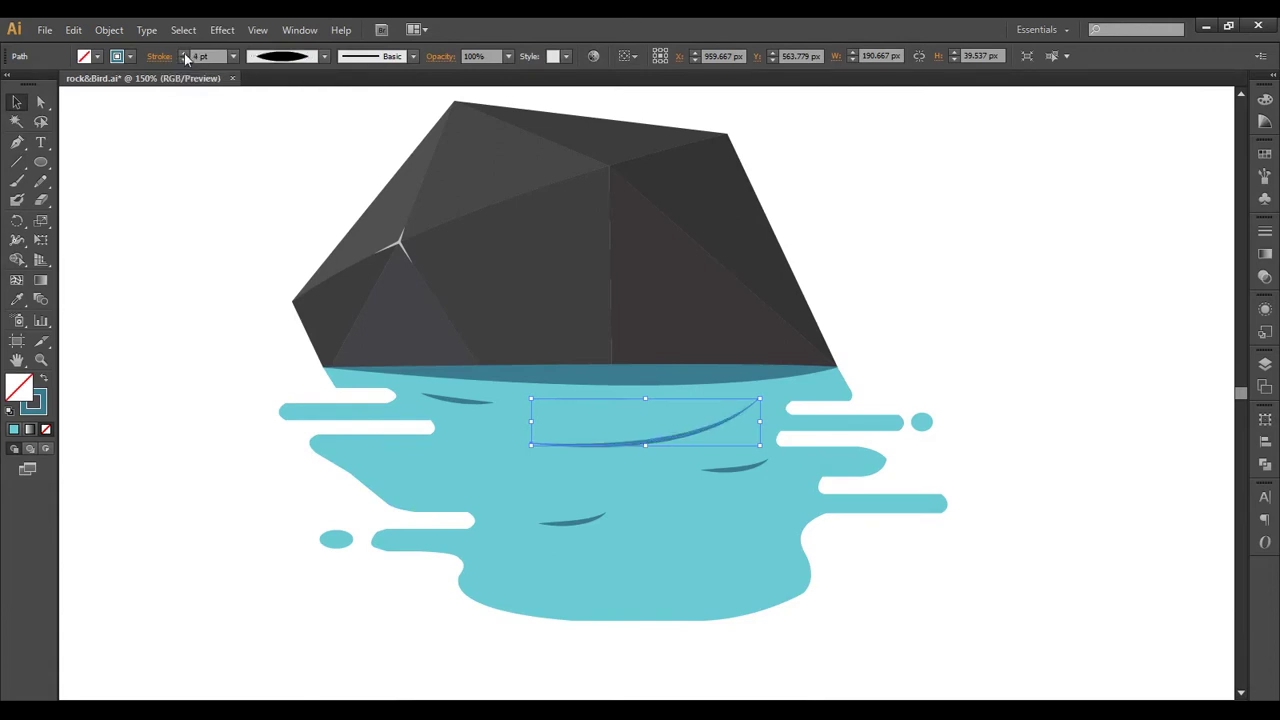
left_click(185, 57)
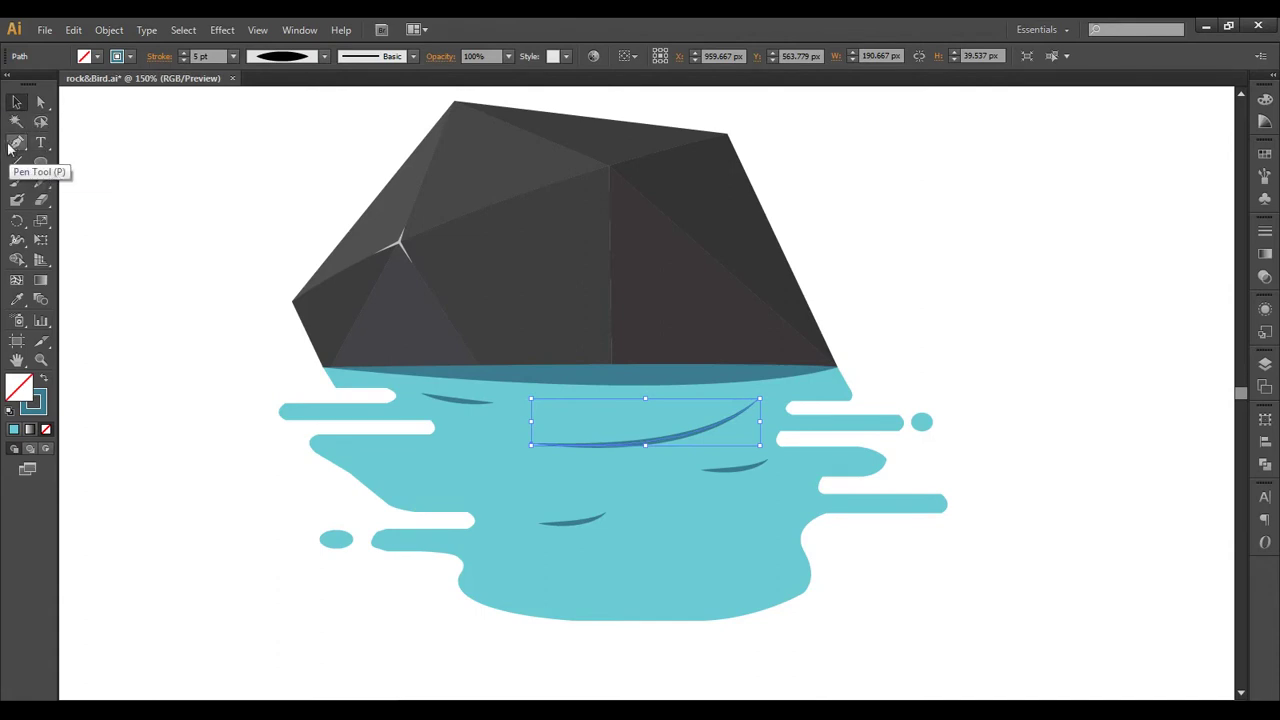
left_click(16, 142)
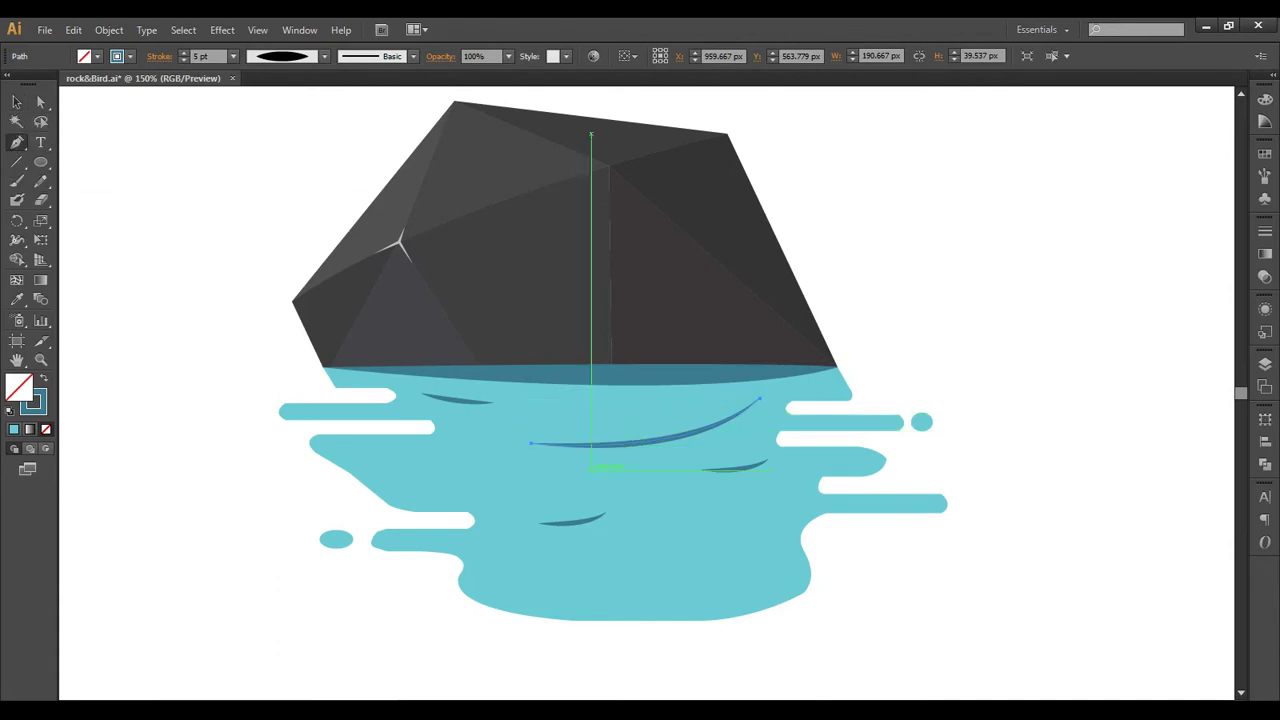
Step: Add a second curved ripple on the left with Width Profile 1 at 3 pt, then fit the artboard
left_click(591, 469)
left_click_drag(467, 427, 410, 377)
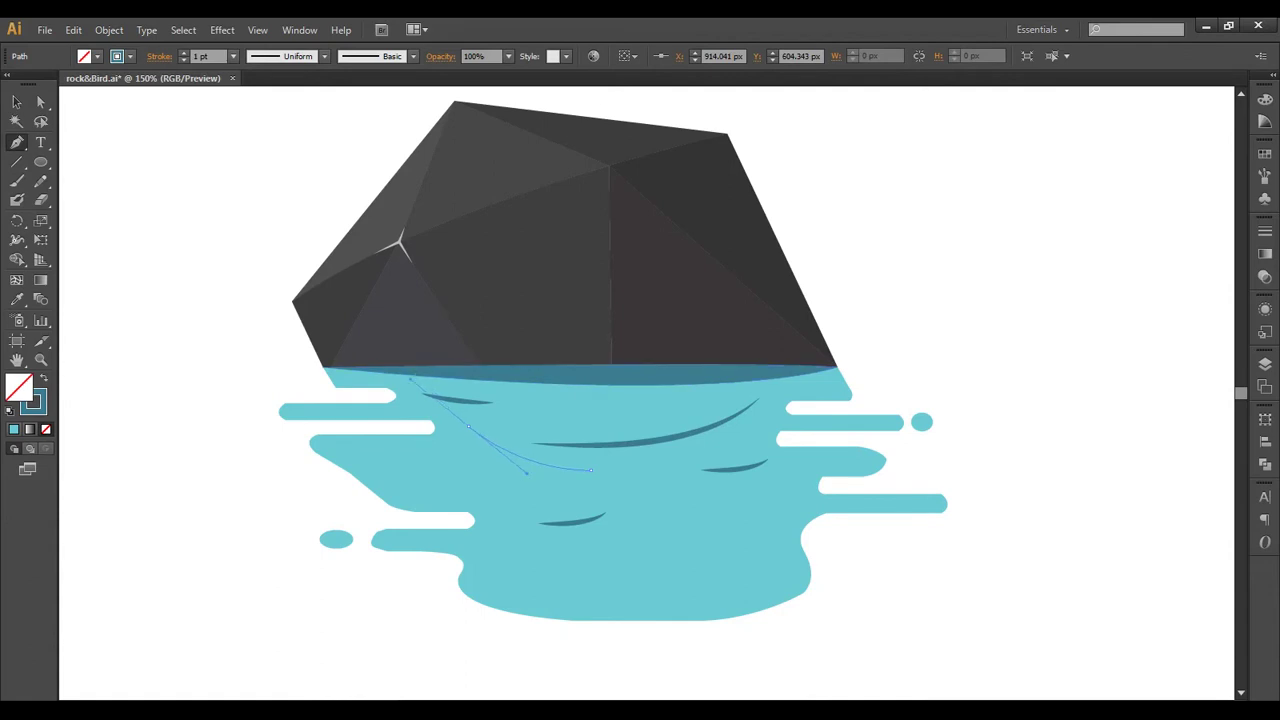
left_click(16, 101)
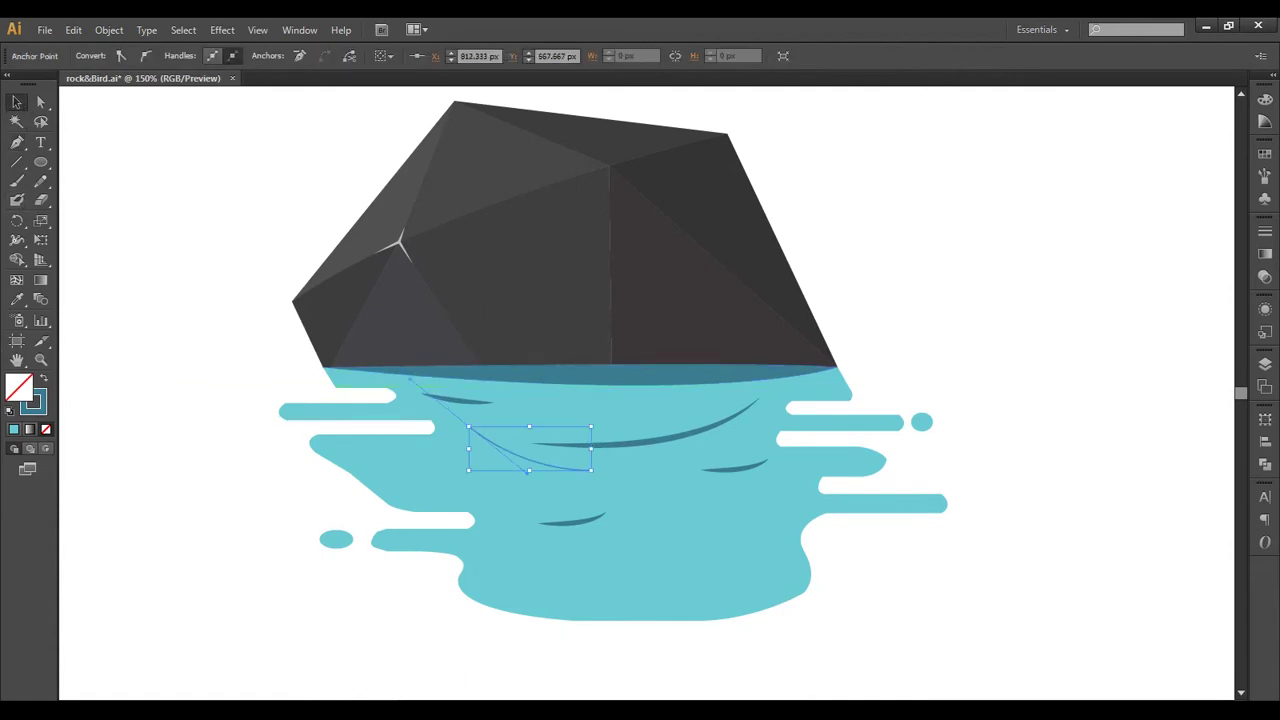
left_click(1000, 250)
left_click(540, 457)
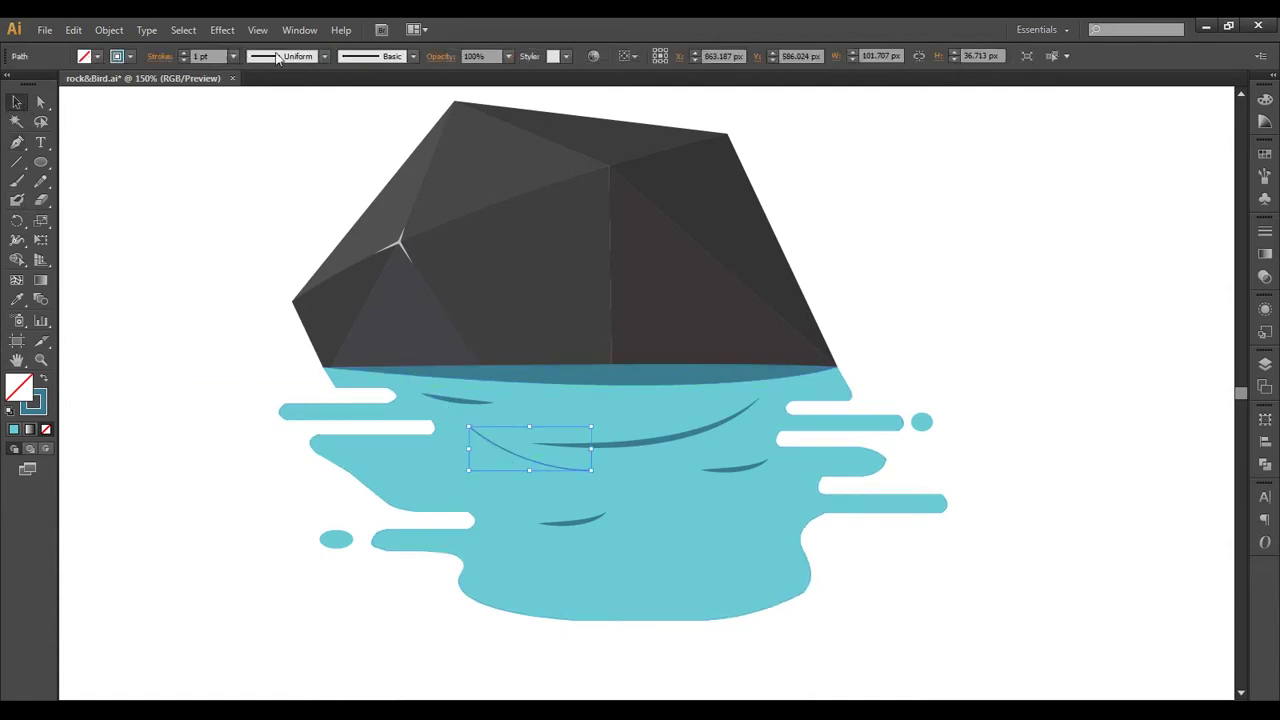
left_click(282, 56)
left_click(286, 116)
left_click(182, 53)
left_click(182, 53)
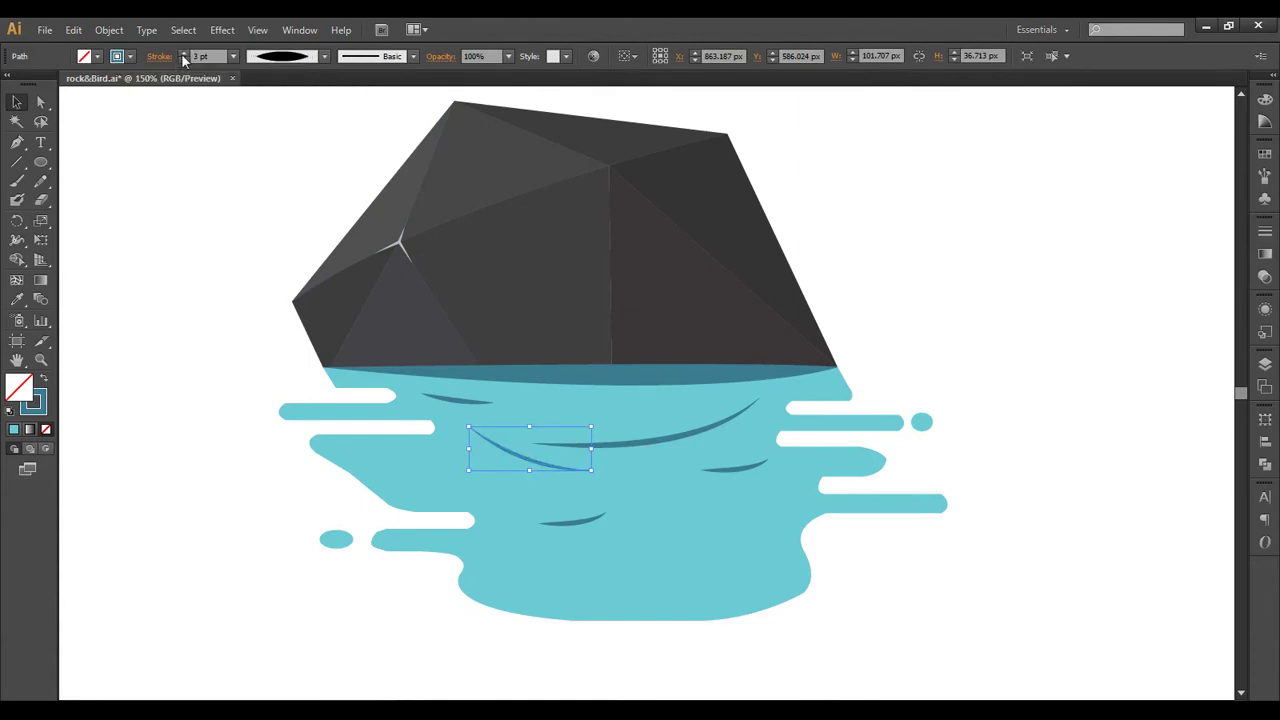
left_click(182, 53)
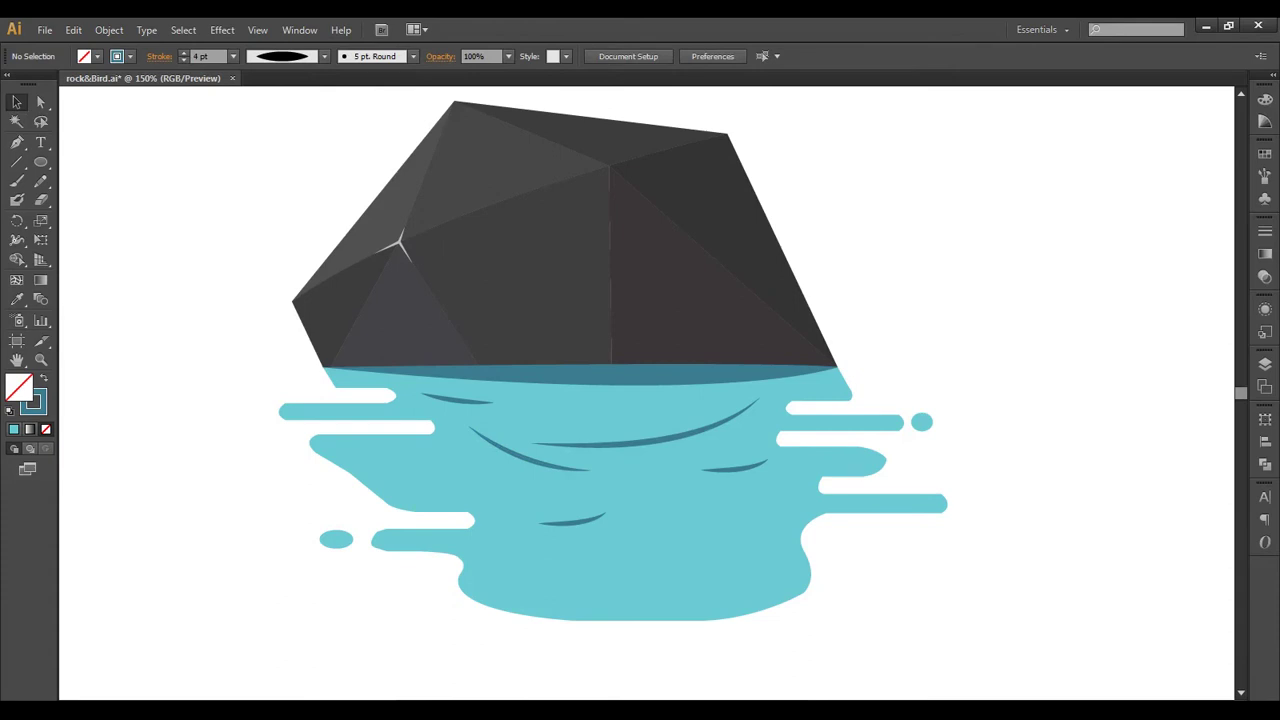
key("ctrl+0")
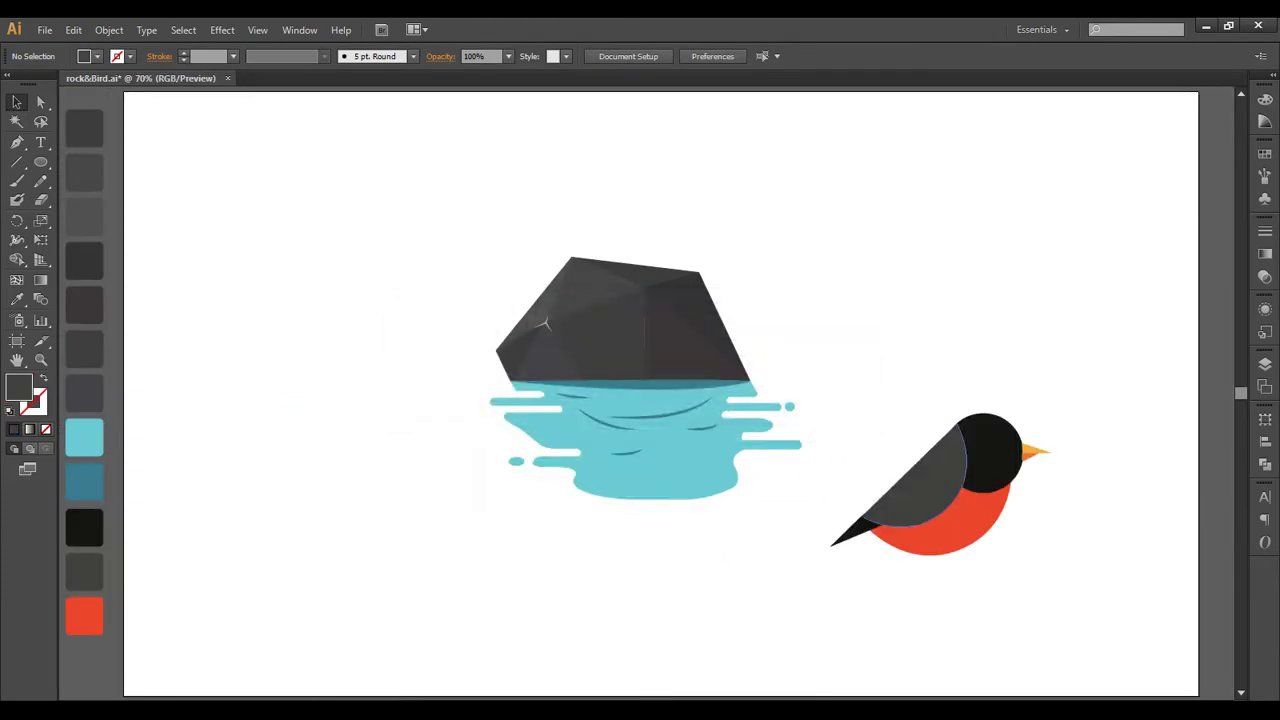
Step: Paste the robin group, move it above the rock and scale it down
left_click(960, 480)
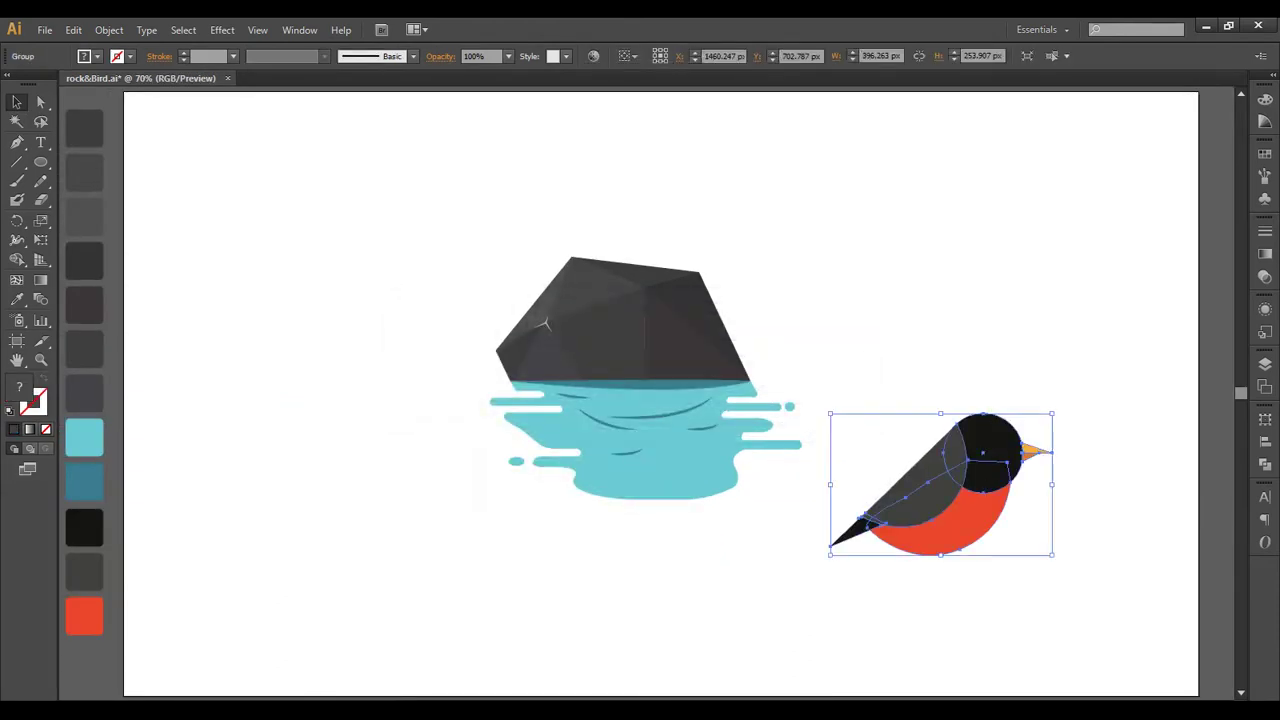
key("ctrl+shift+a")
left_click(982, 452)
left_click_drag(982, 452, 625, 140)
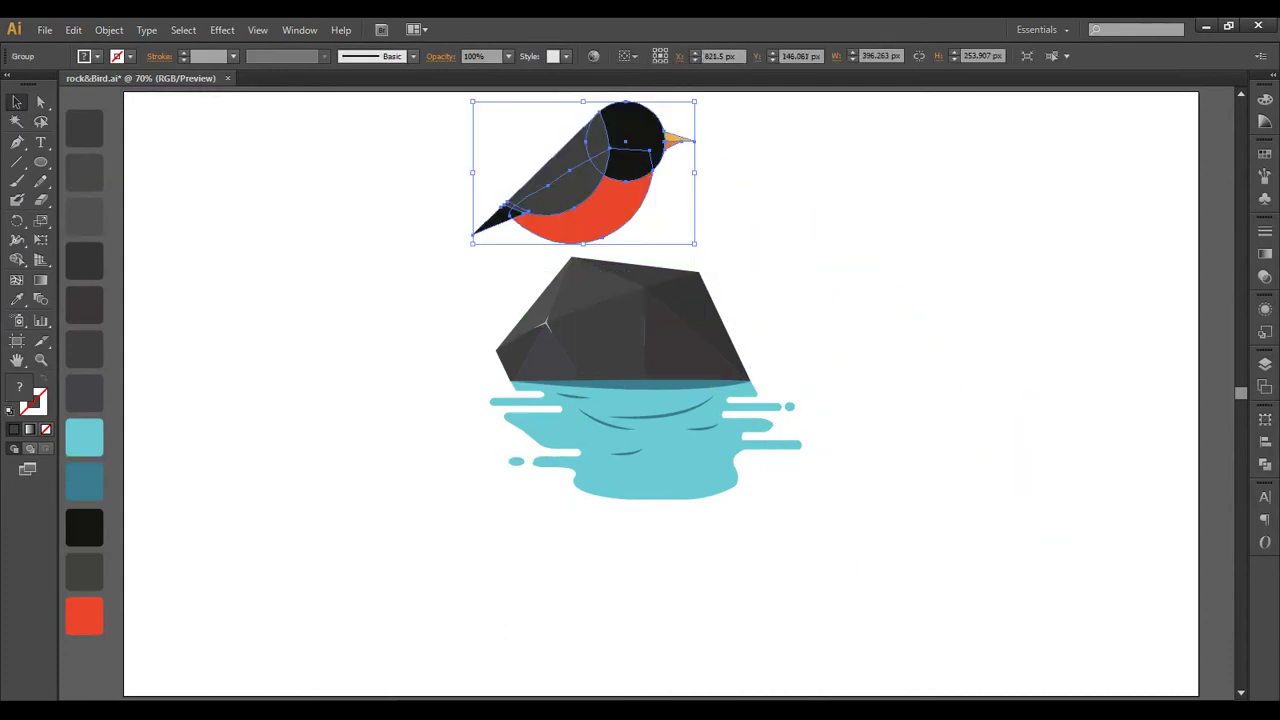
left_click_drag(695, 101, 634, 137)
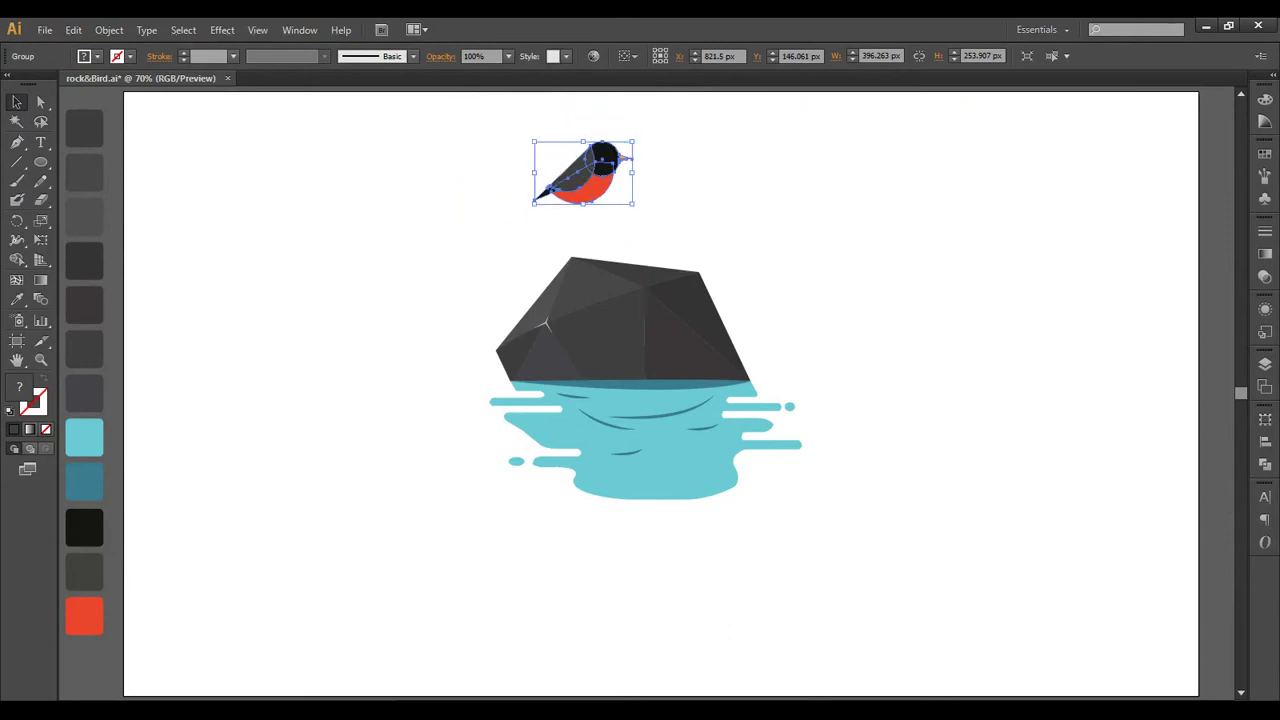
Step: Nudge the robin closer to the rock's top and shrink it to about 174 × 112 px
key("ctrl+shift+a")
scroll(545, 207, "up", 3)
scroll(551, 197, "up", 2)
left_click(551, 197)
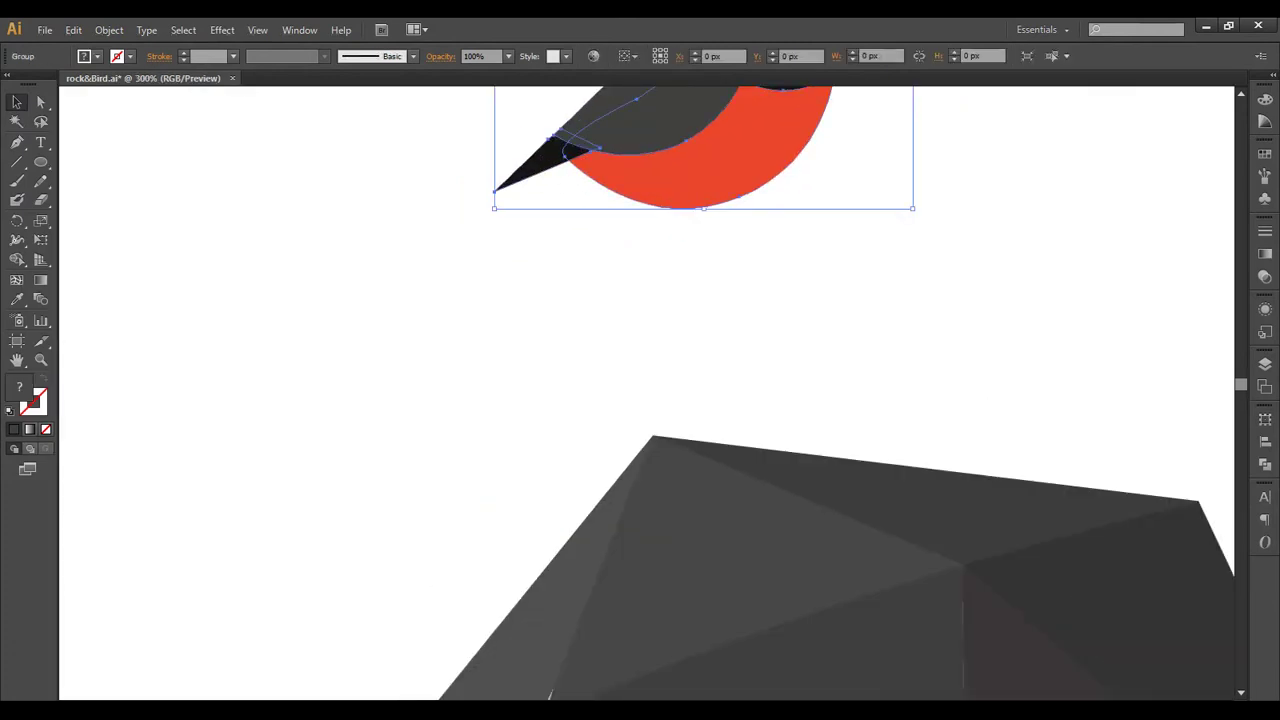
left_click_drag(551, 197, 464, 318)
left_click_drag(662, 184, 722, 472)
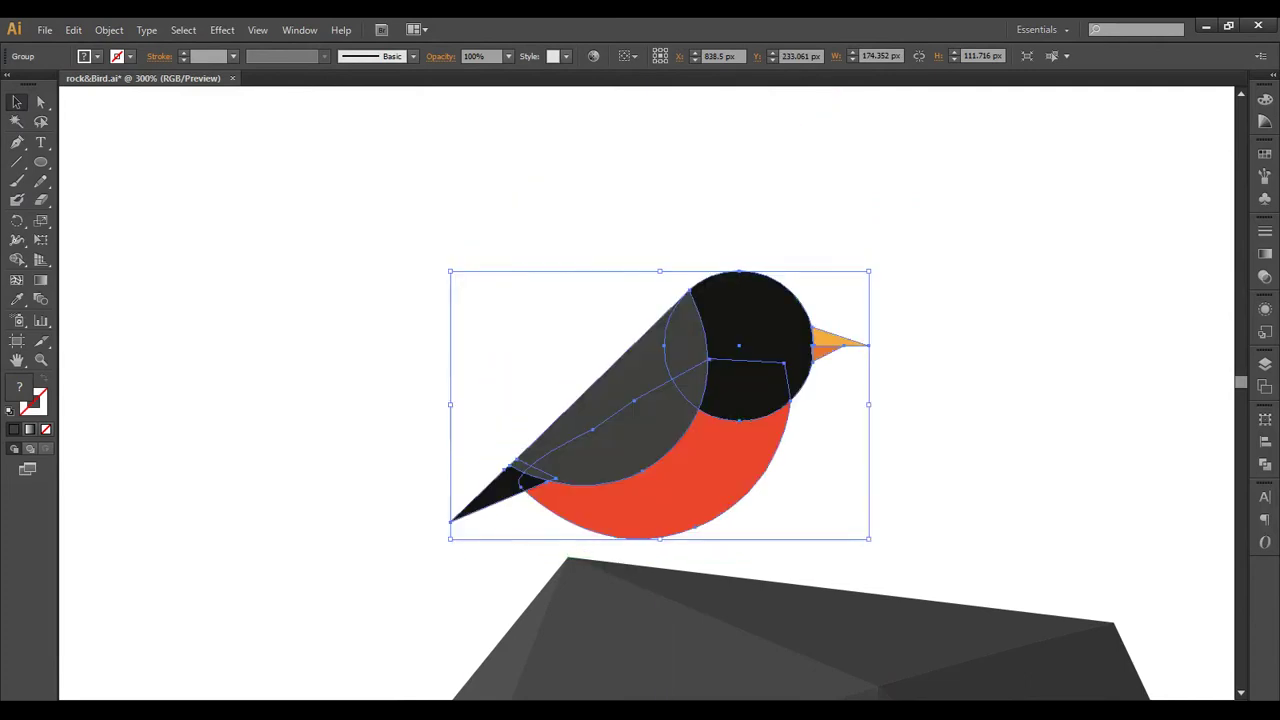
mouse_move(871, 271)
left_mouse_down()
mouse_move(815, 322)
mouse_move(766, 337)
left_mouse_up()
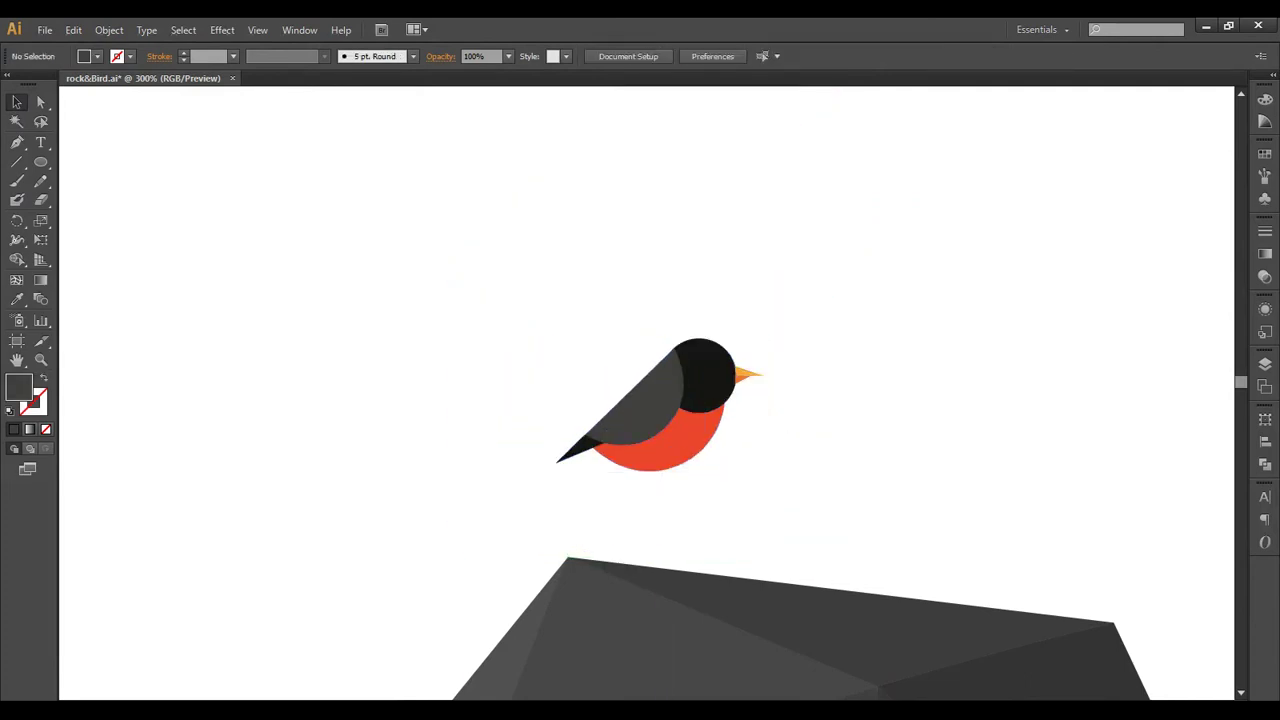
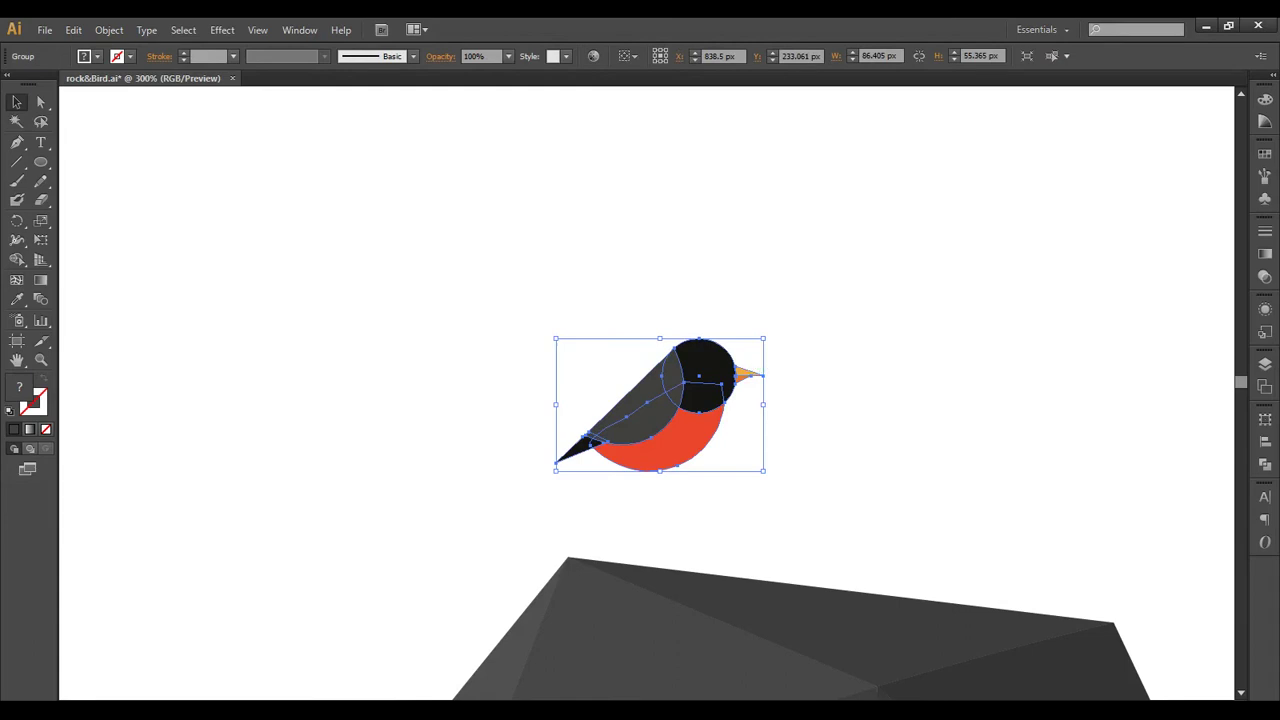
Step: Drag the robin group down and left toward the rock
key("ctrl+shift+a")
left_click_drag(667, 395, 610, 480)
key("ctrl+shift+a")
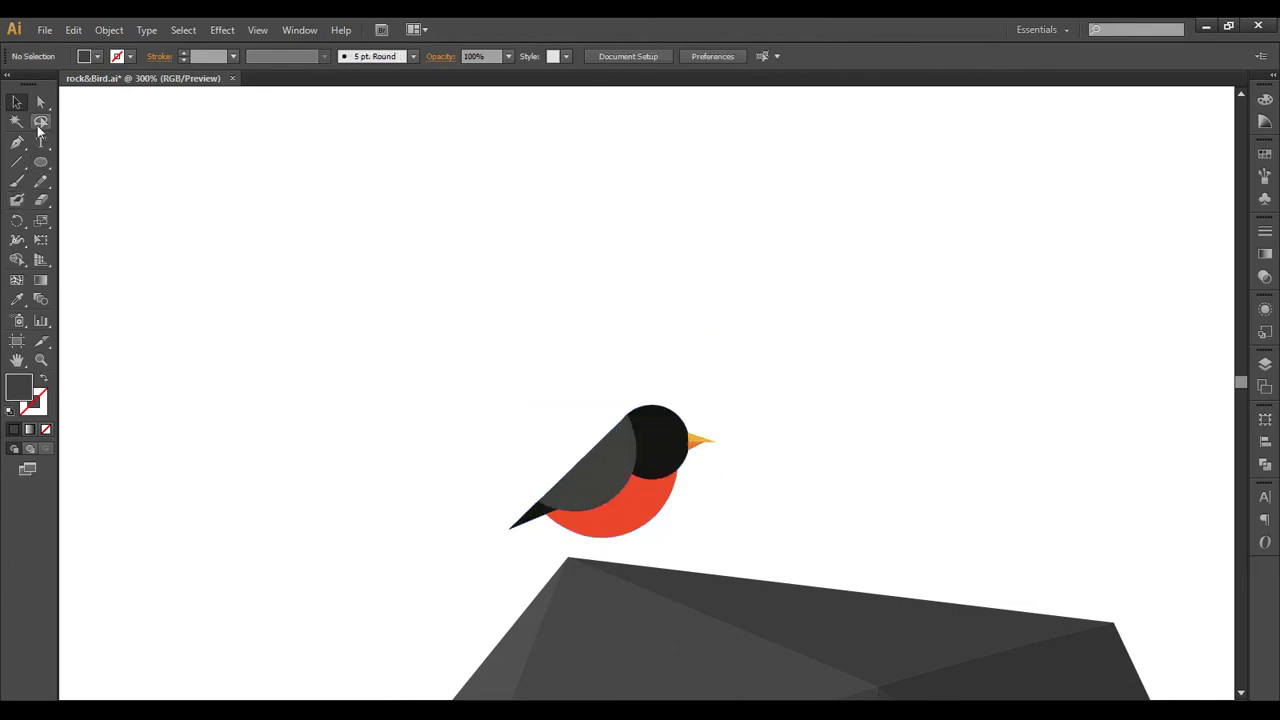
Step: Try starting Pen paths on the robin, undo them, and fit the artboard in view
left_click(16, 142)
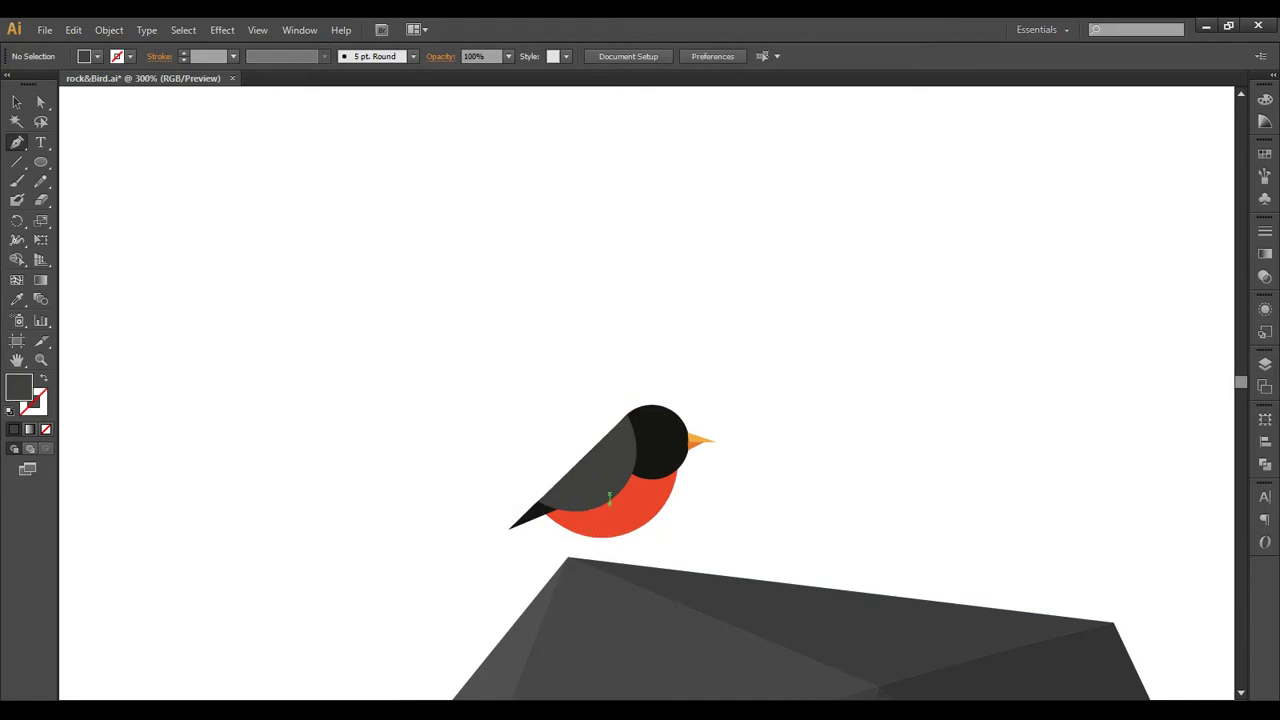
left_click(610, 502)
key("ctrl+z")
key("ctrl+0")
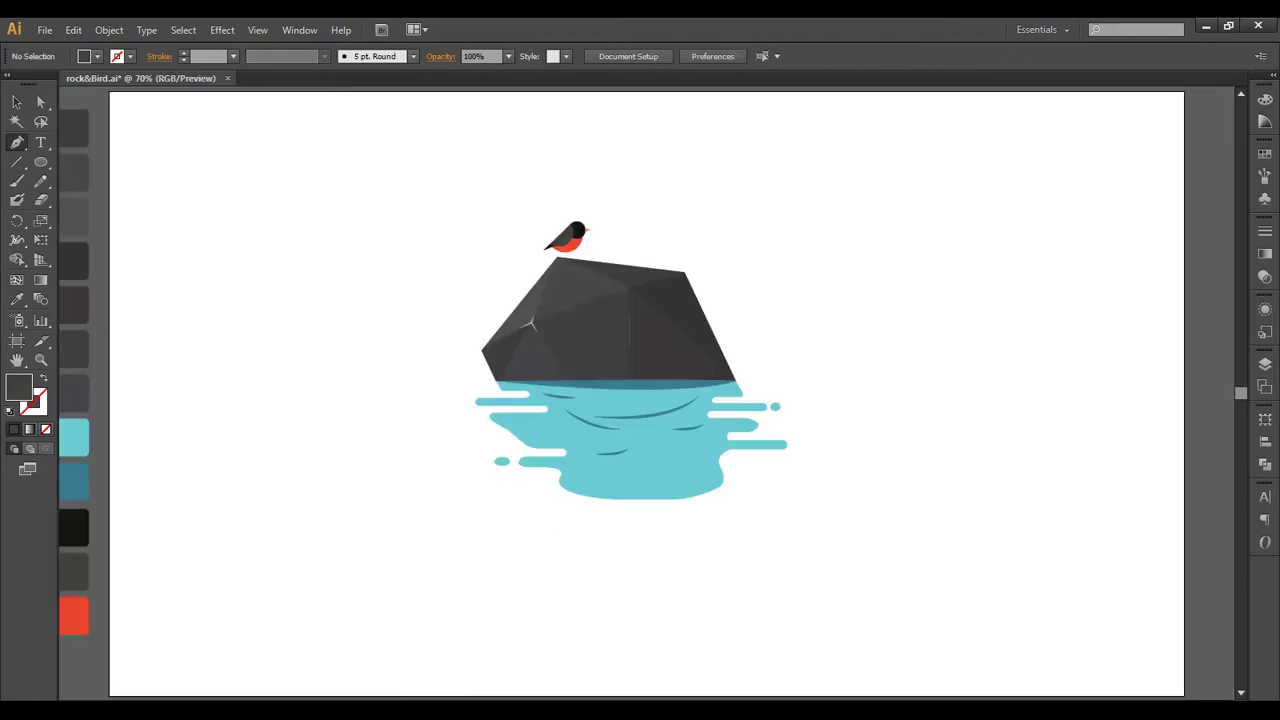
scroll(640, 400, "up", 5)
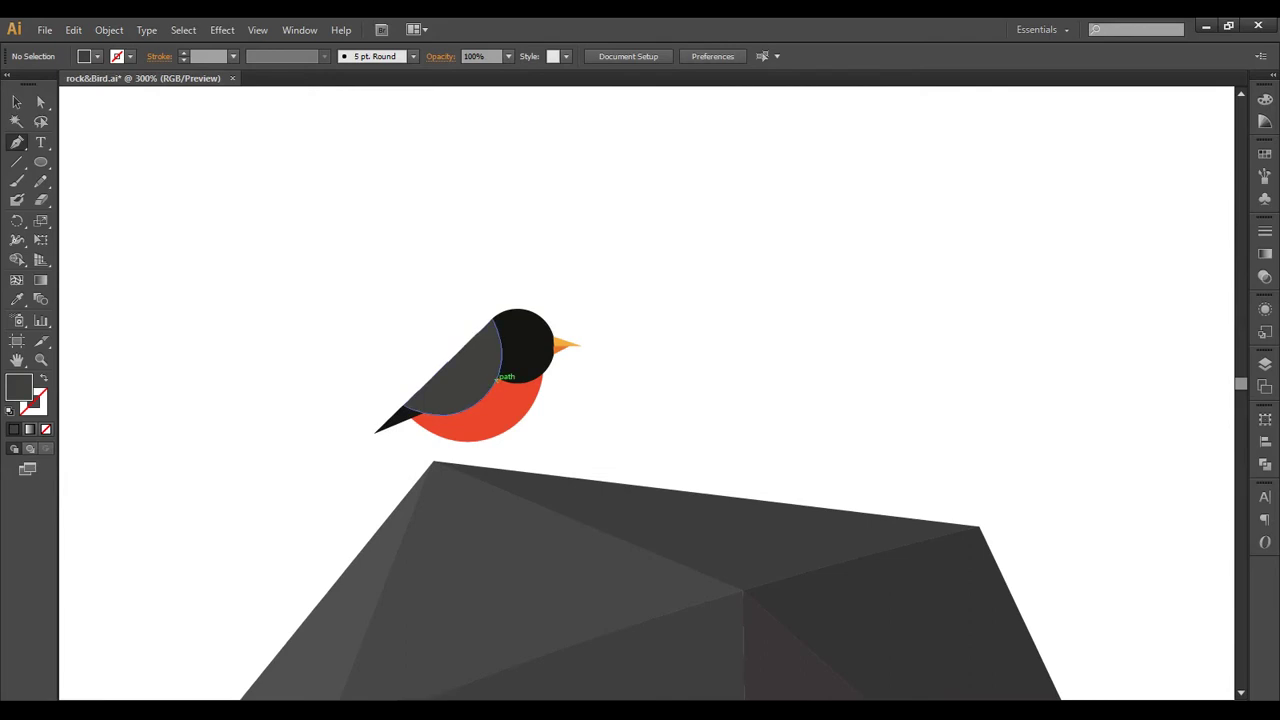
left_click(501, 378)
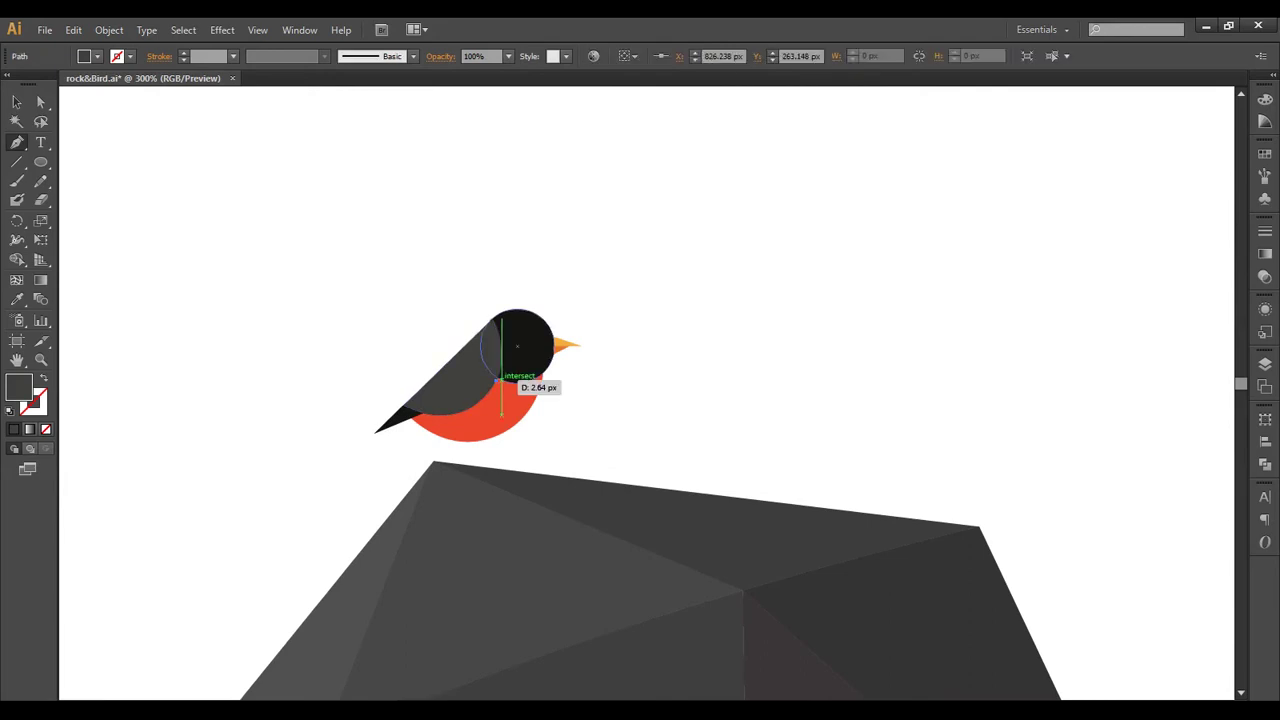
key("ctrl+z")
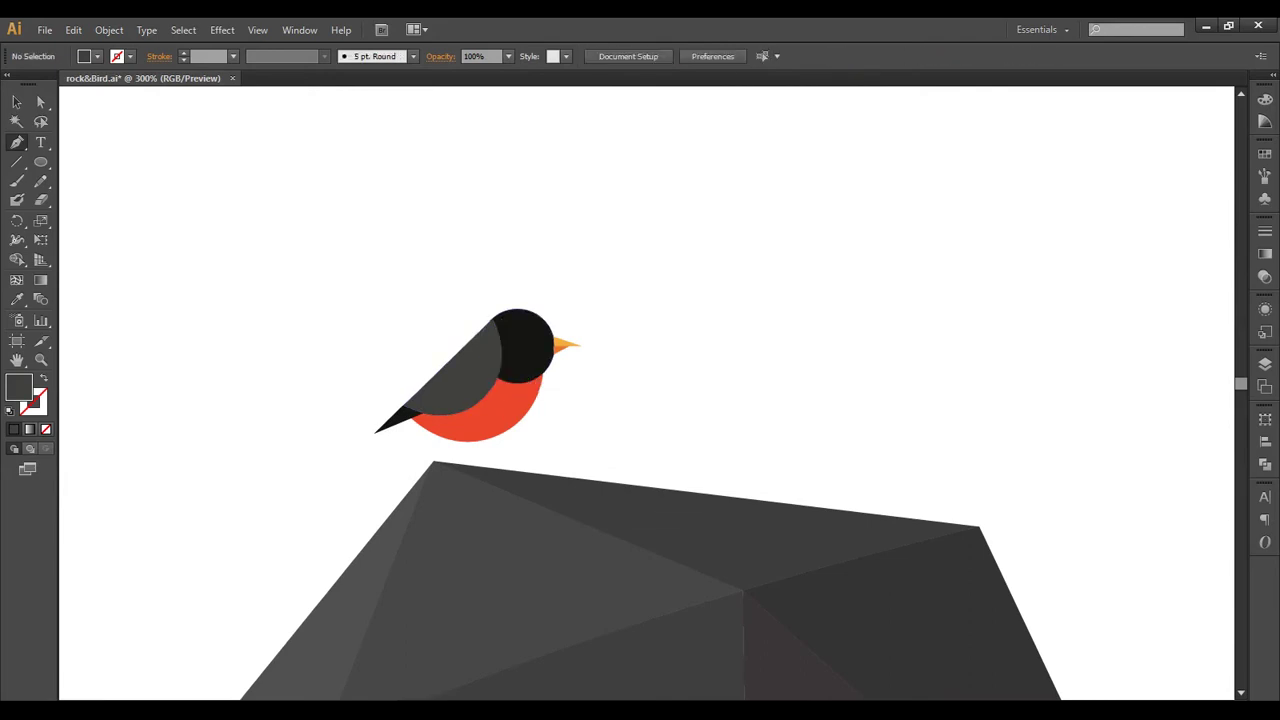
Step: Nudge the robin with the arrow keys until it hovers just above the rock's peak
left_click(16, 101)
left_click(460, 385)
key("Down")
key("Down")
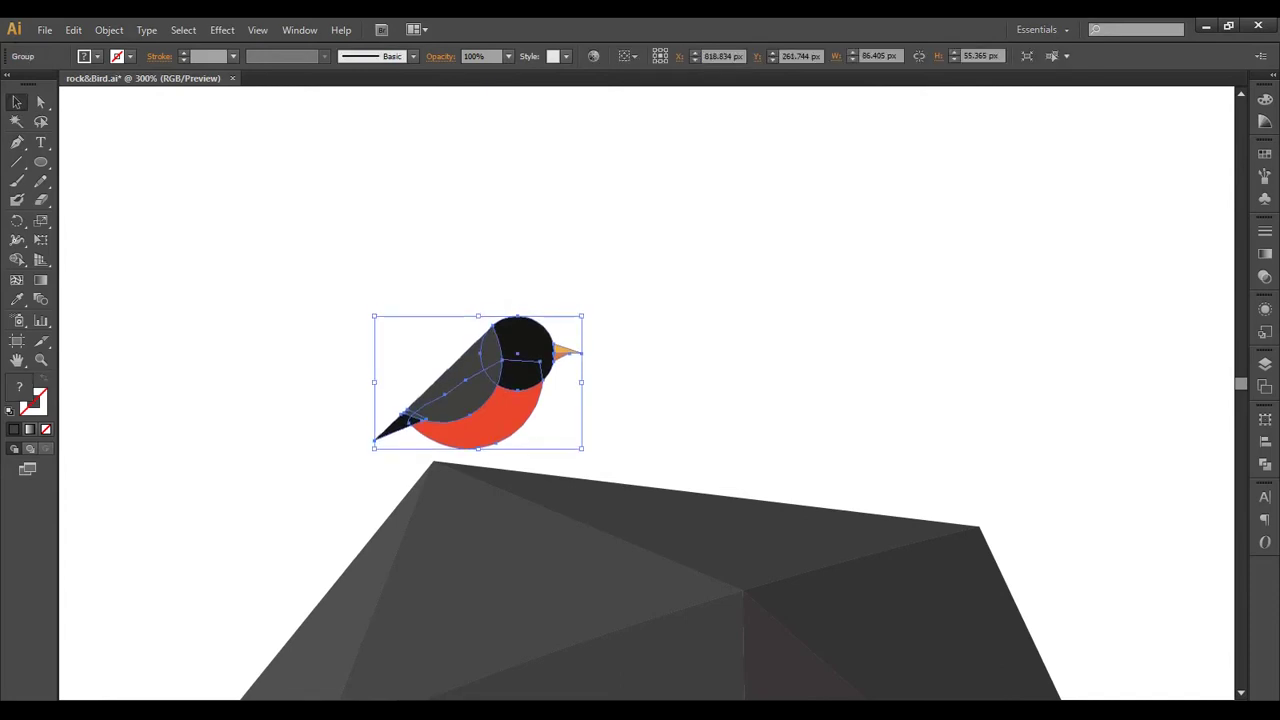
key("Down")
key("Down")
key("Up")
key("Up")
key("ctrl+shift+a")
key("p")
scroll(487, 457, "up", 4, "alt")
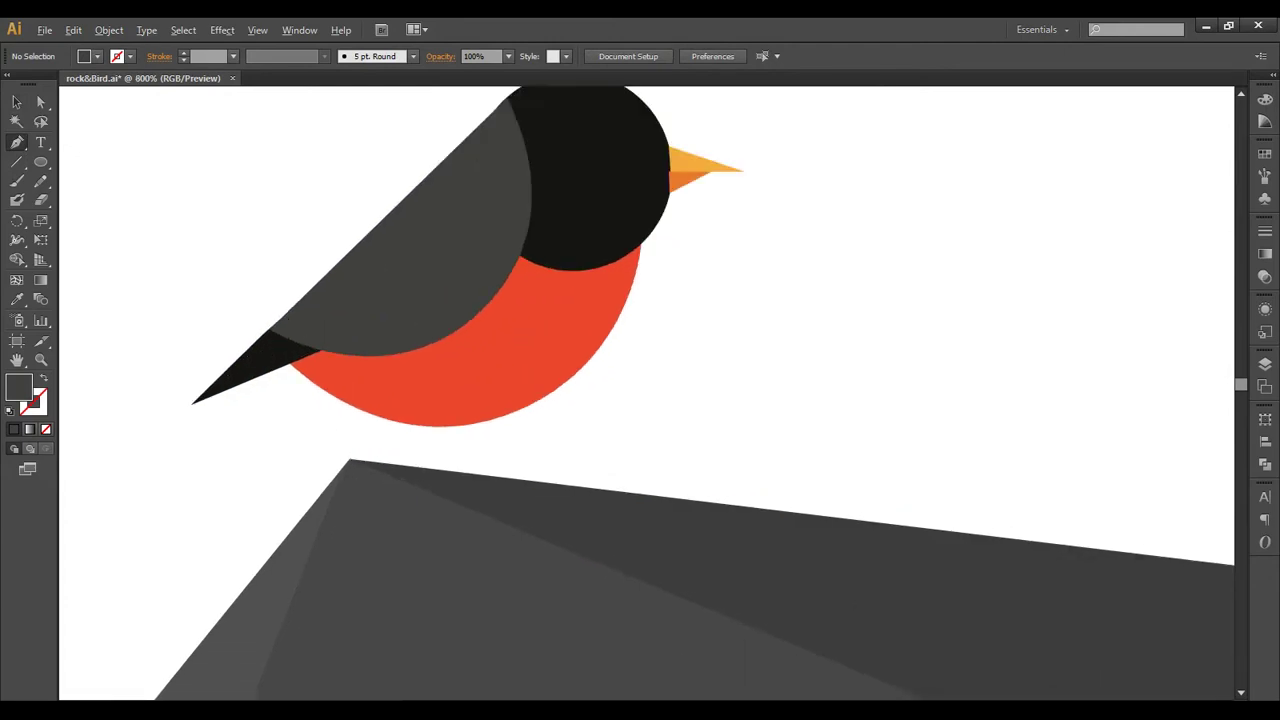
Step: Draw a closed triangular leg from the robin's belly to the rock's peak
left_click(410, 424)
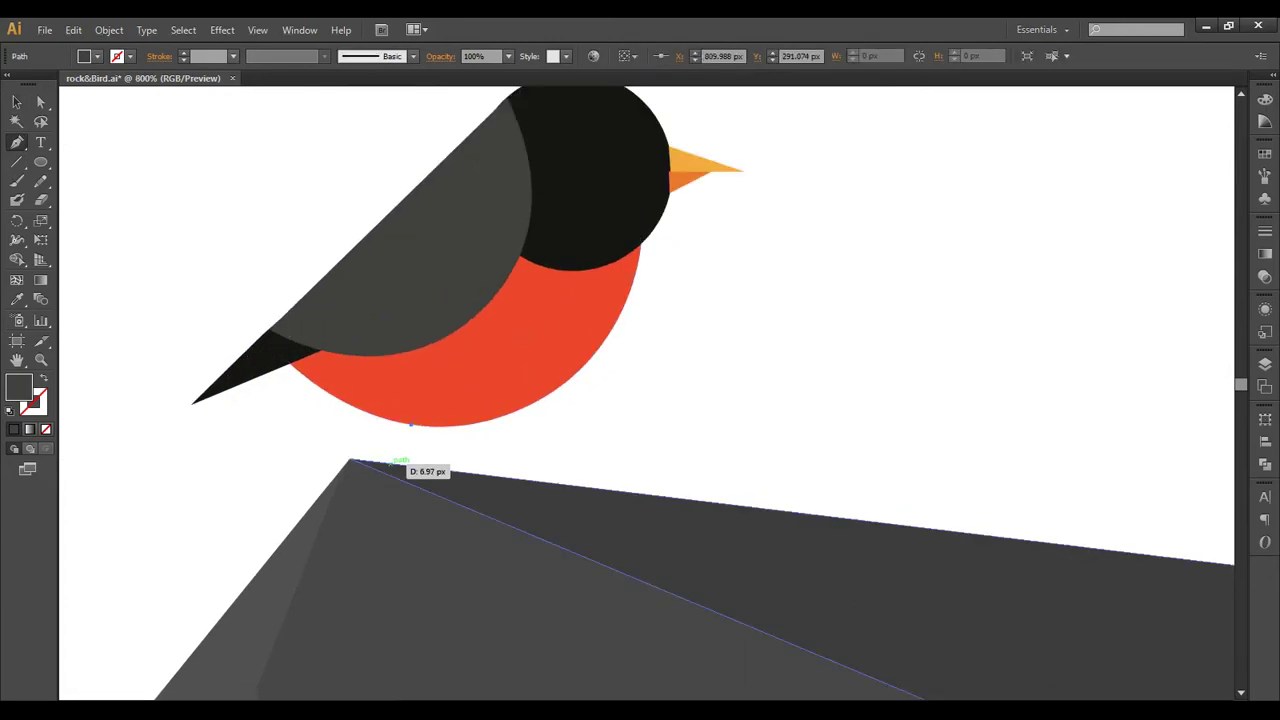
left_click(389, 465)
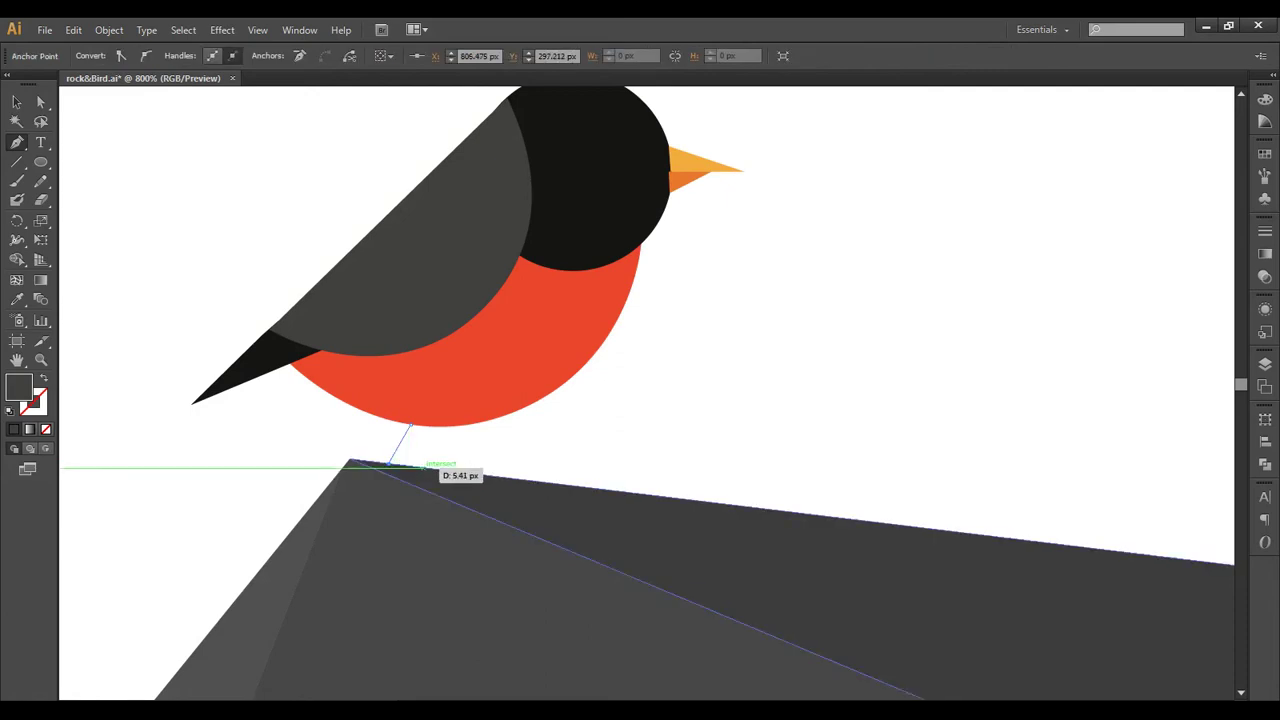
left_click(428, 467)
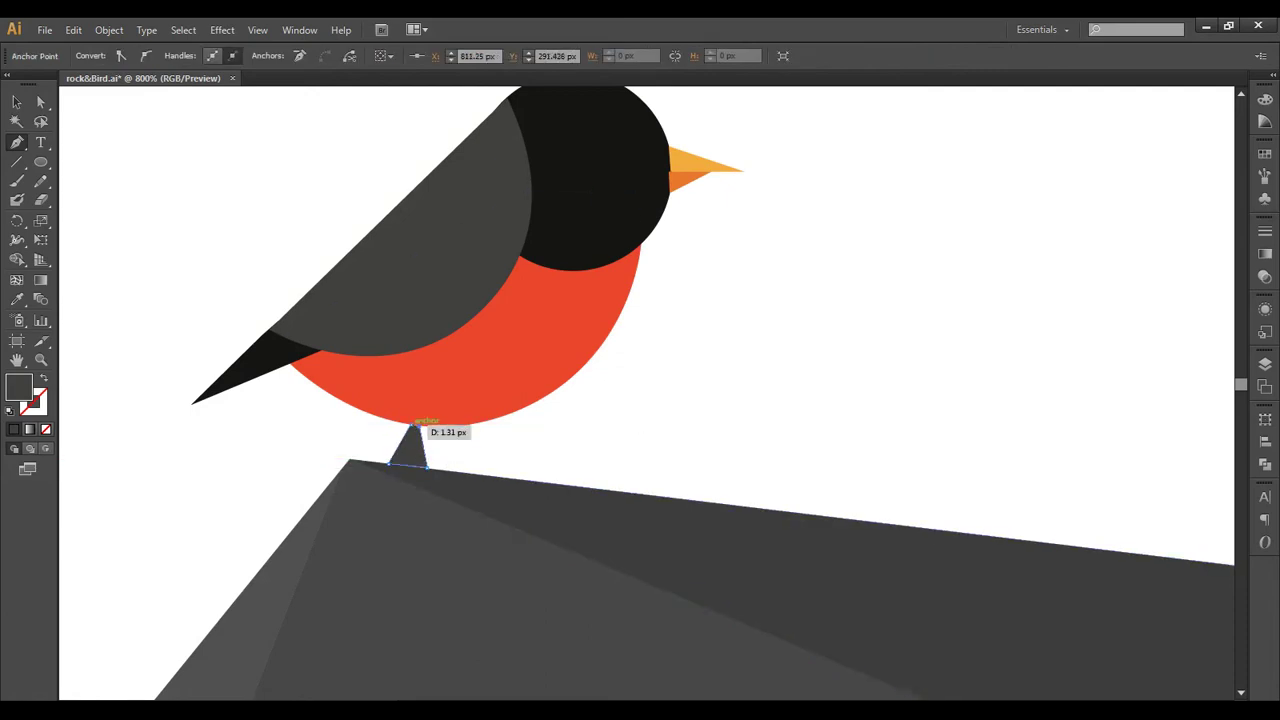
left_click(413, 424)
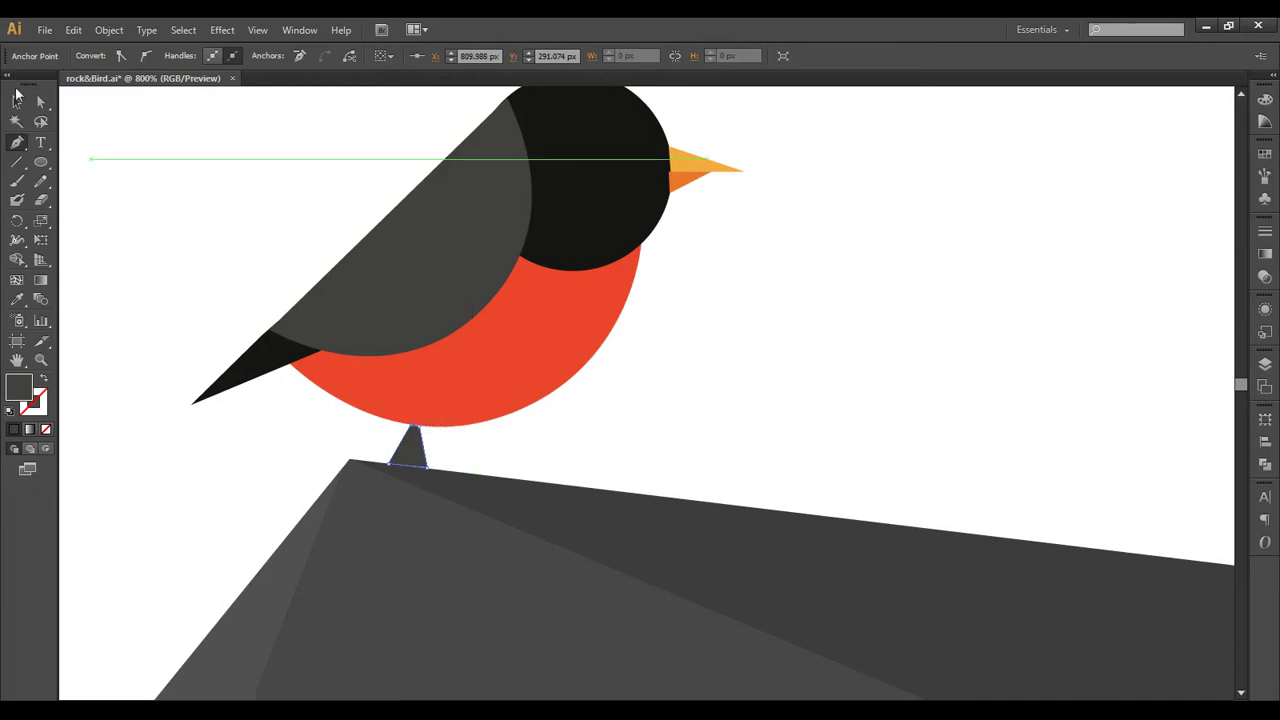
Step: Fill the leg triangle with the orange swatch
left_click(20, 101)
left_click(470, 440)
left_click(408, 450)
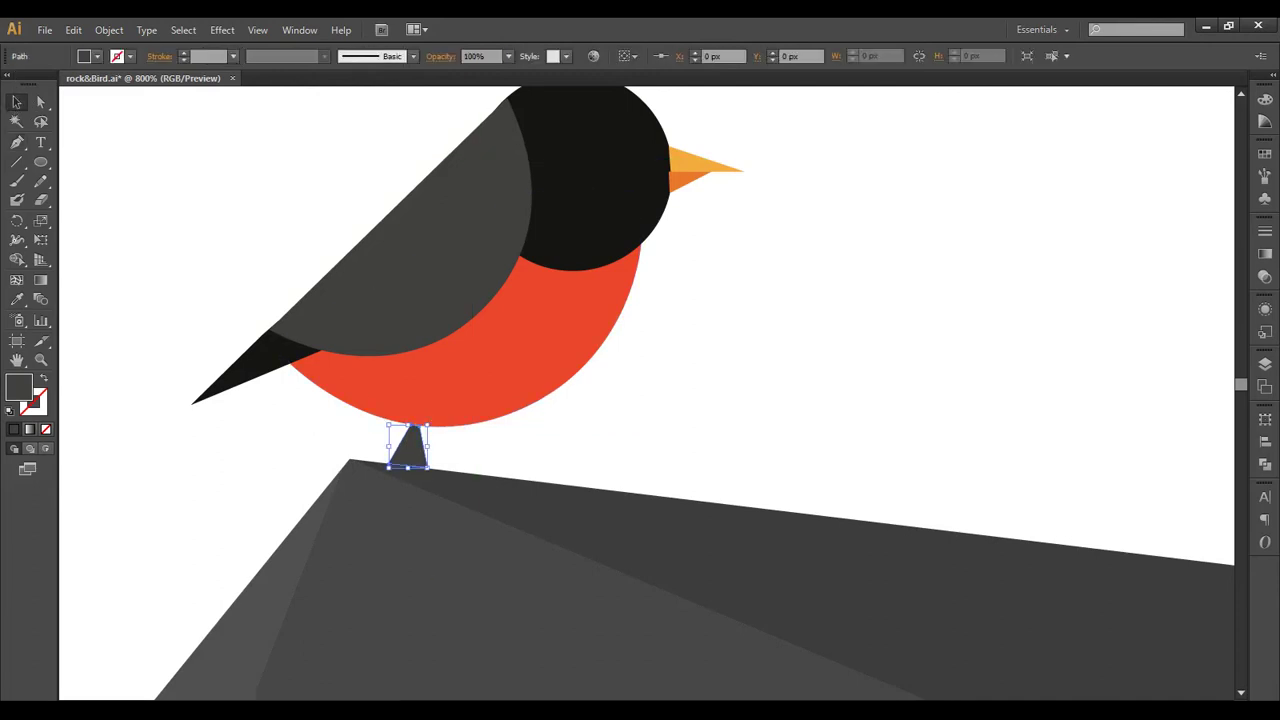
left_click(95, 58)
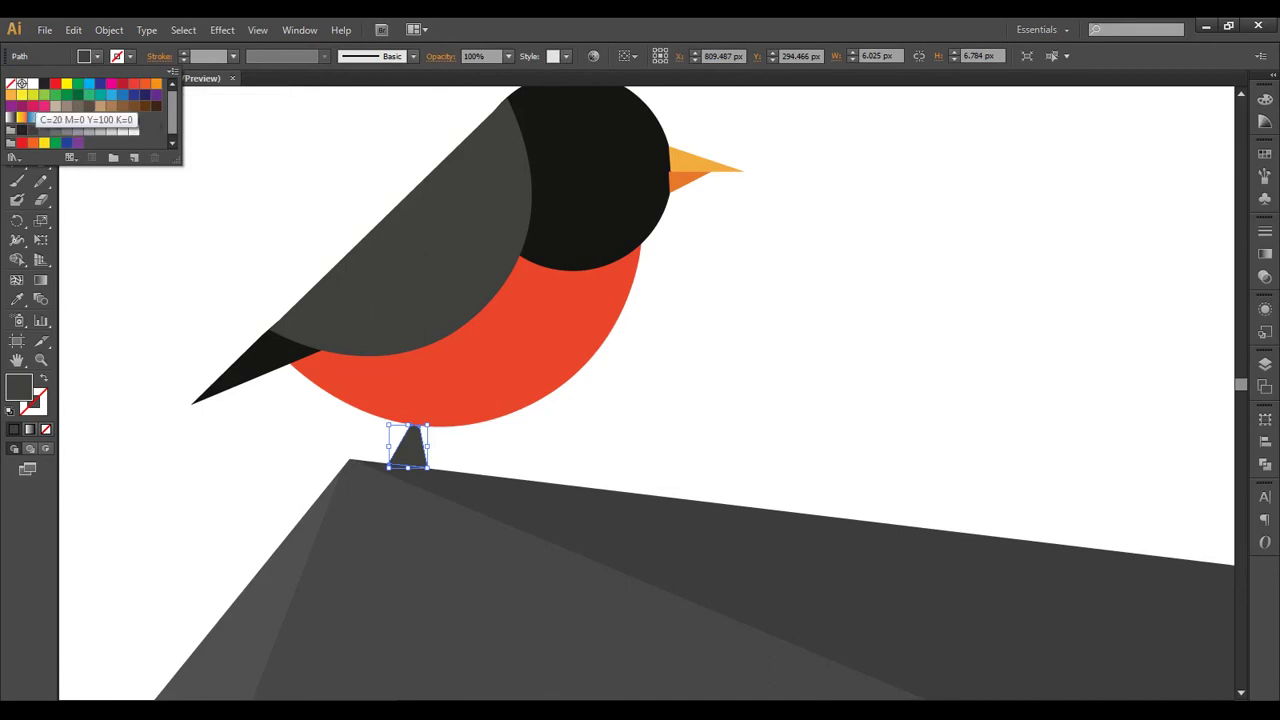
left_click(11, 95)
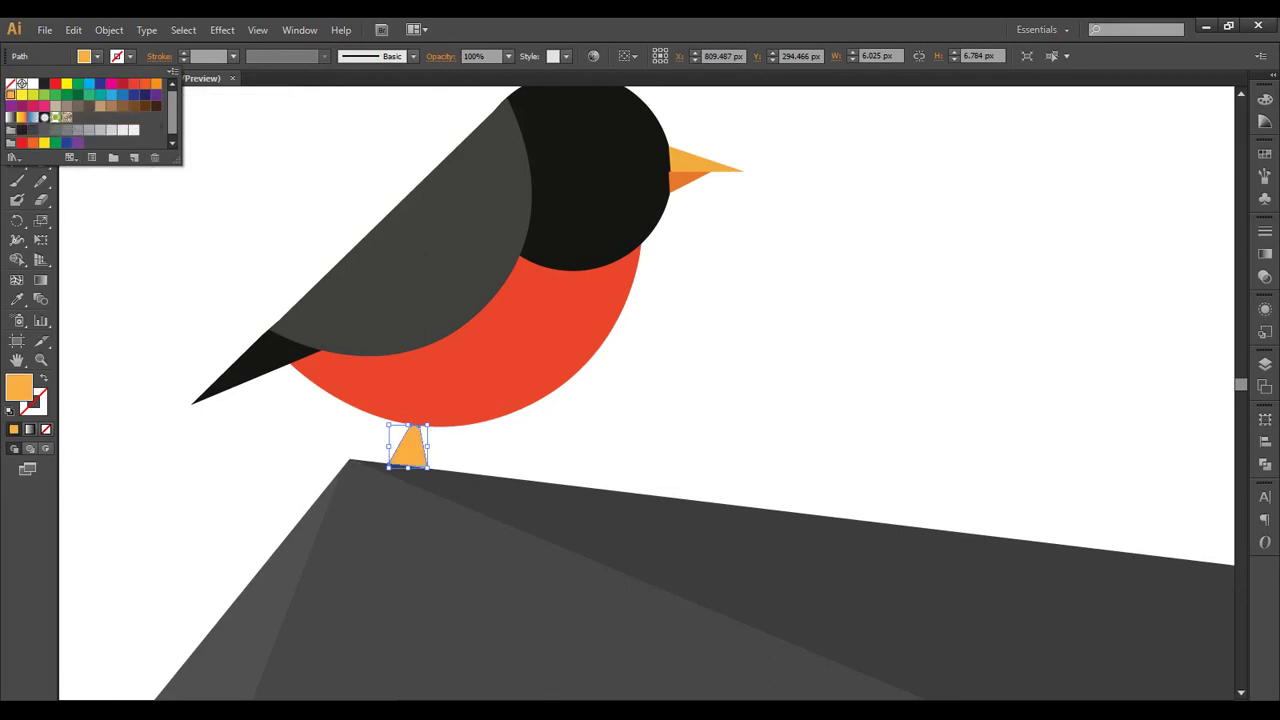
key("Escape")
key("ctrl+shift+a")
Step: Zoom in and adjust the leg's top-right anchor under the robin's belly
key("ctrl+0")
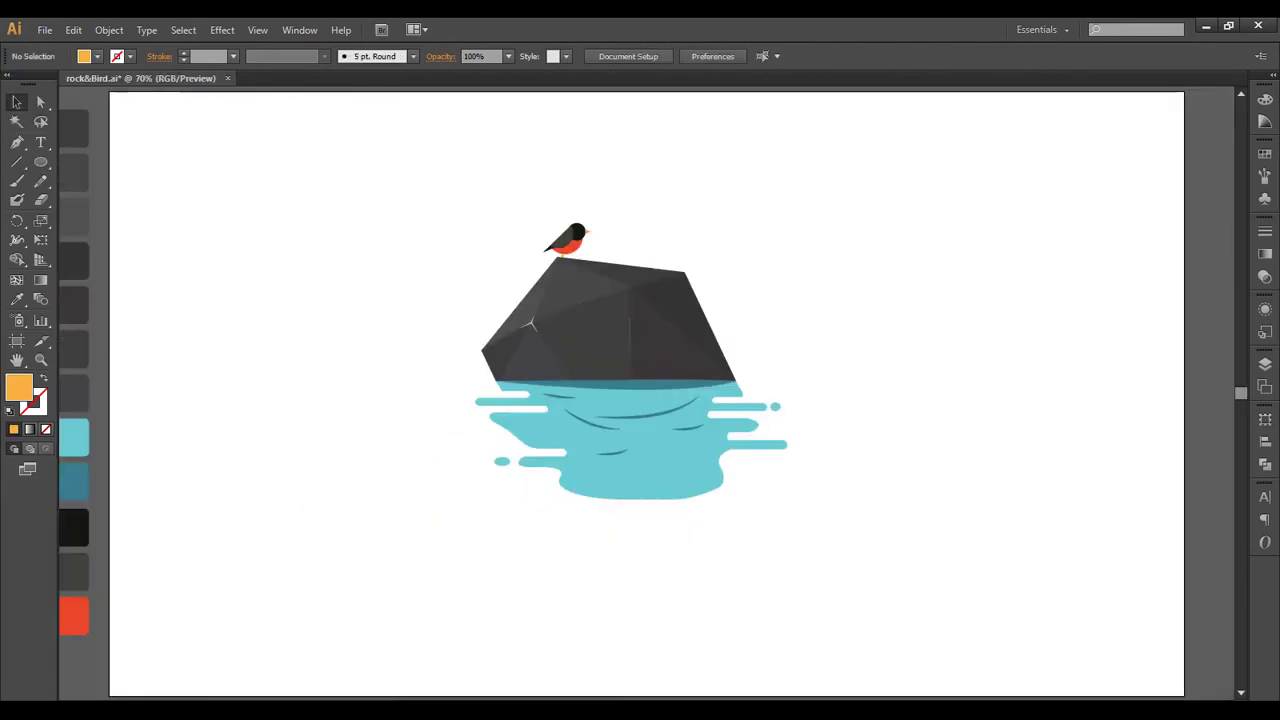
key("ctrl+plus")
key("ctrl+plus")
scroll(640, 390, "up", 5)
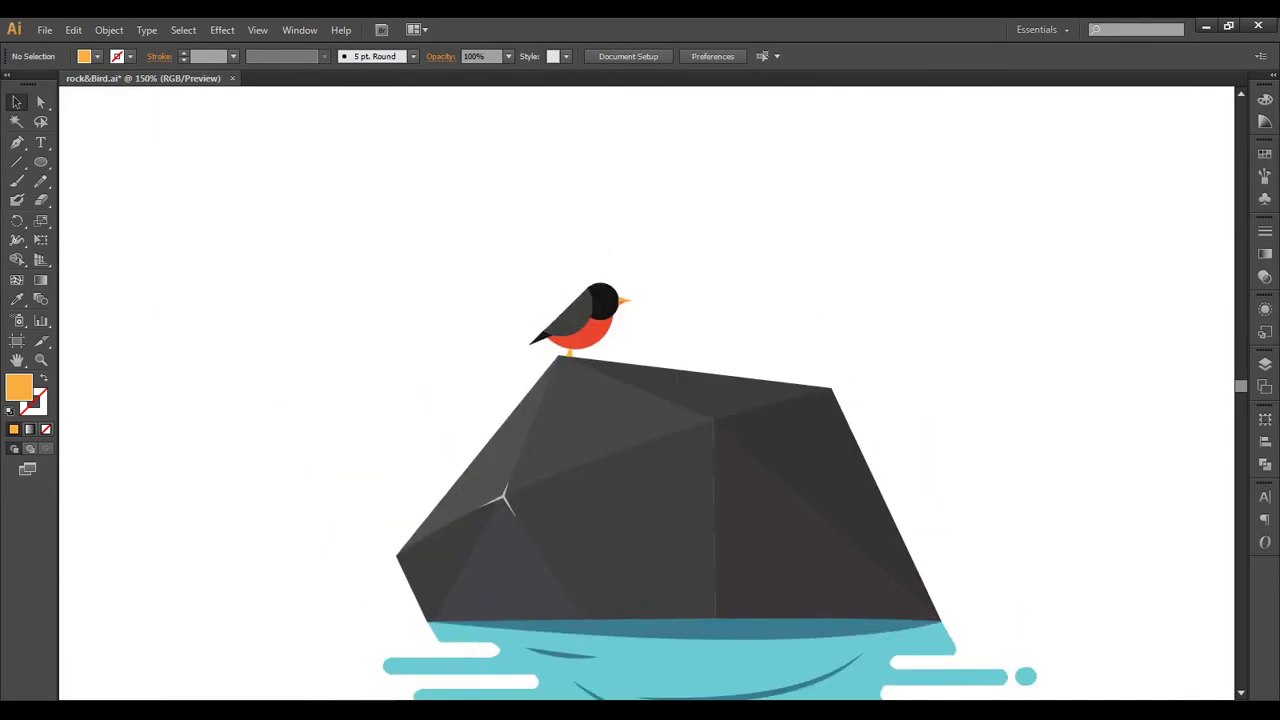
key("ctrl+plus")
key("ctrl+plus")
scroll(379, 693, "up", 1)
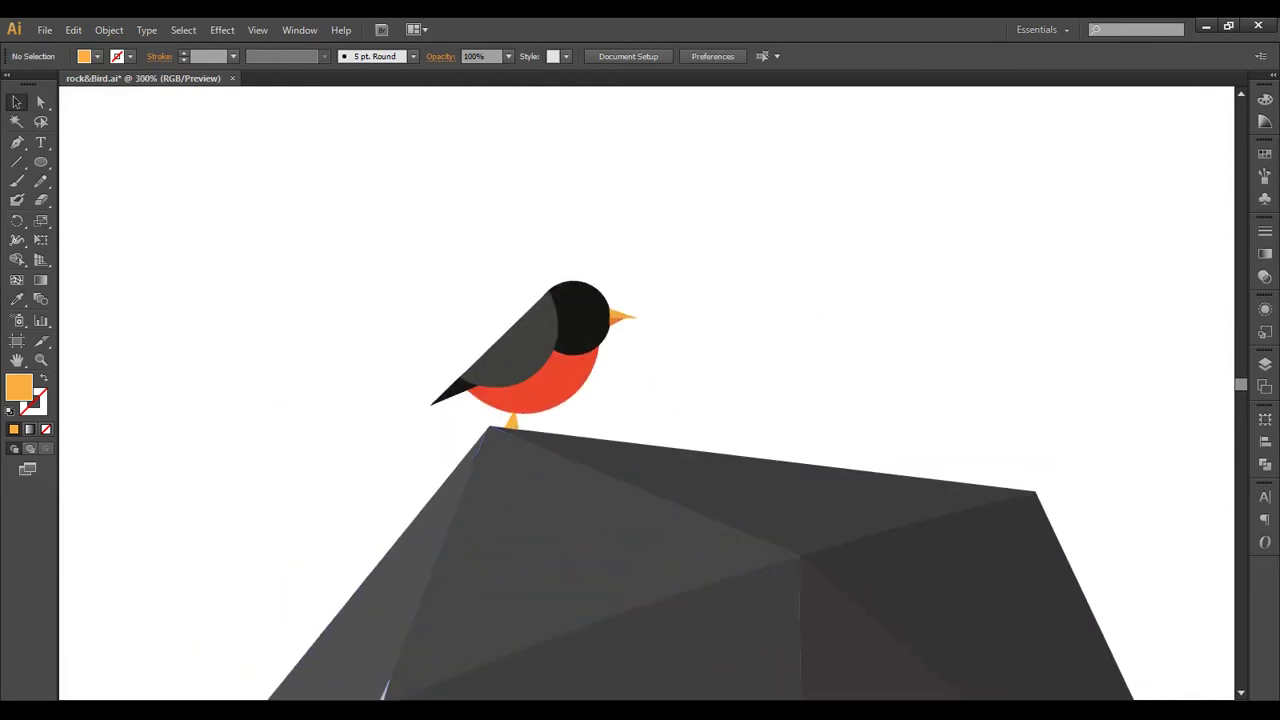
scroll(504, 426, "up", 6)
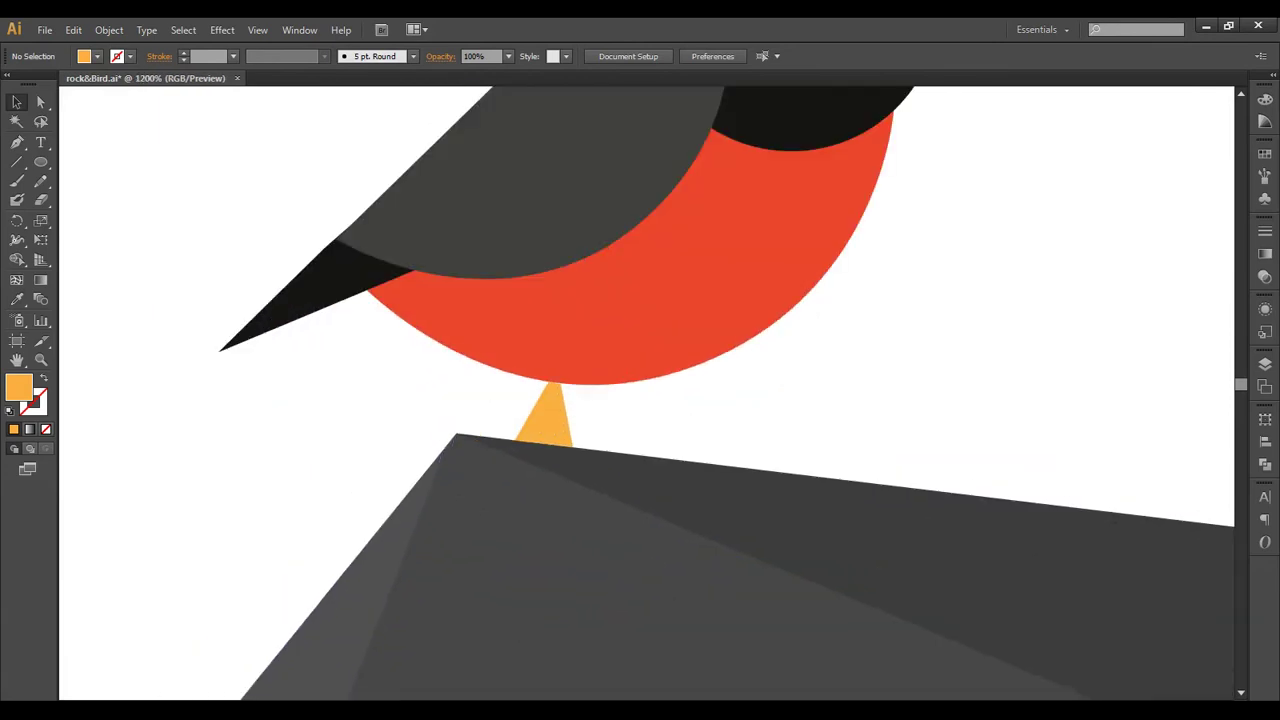
left_click(567, 395)
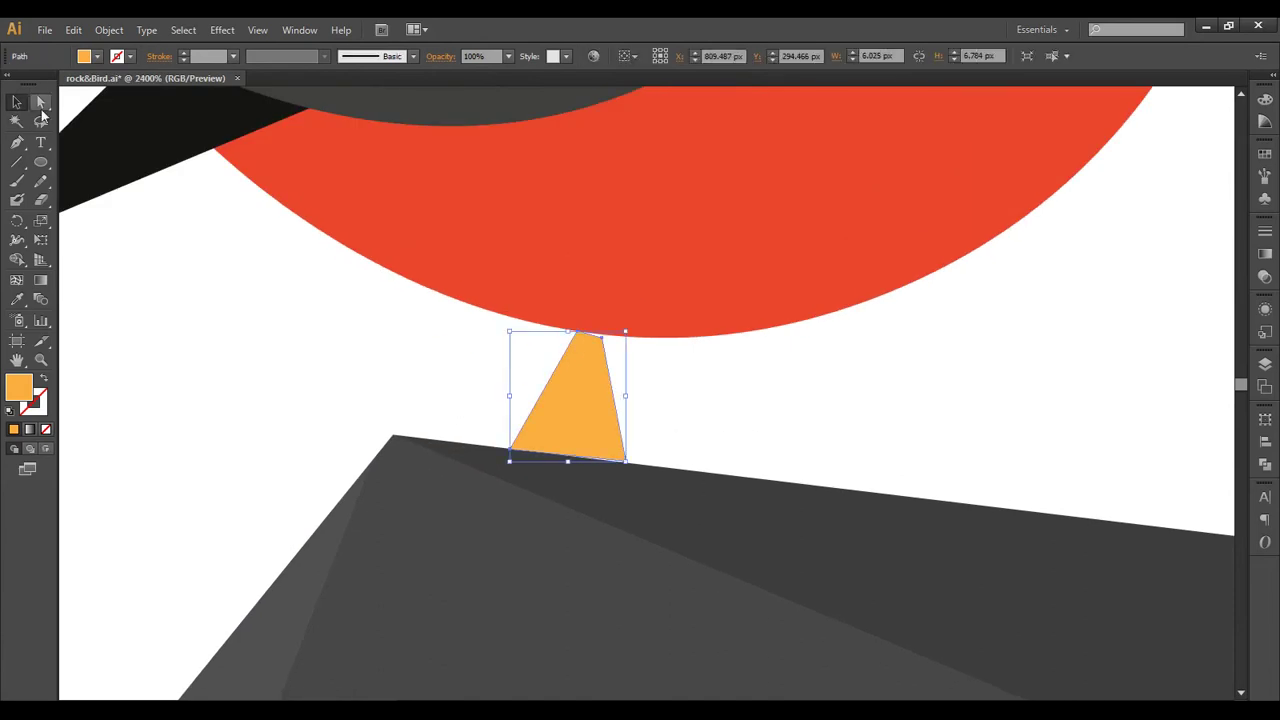
left_click(41, 102)
left_click_drag(602, 336, 605, 332)
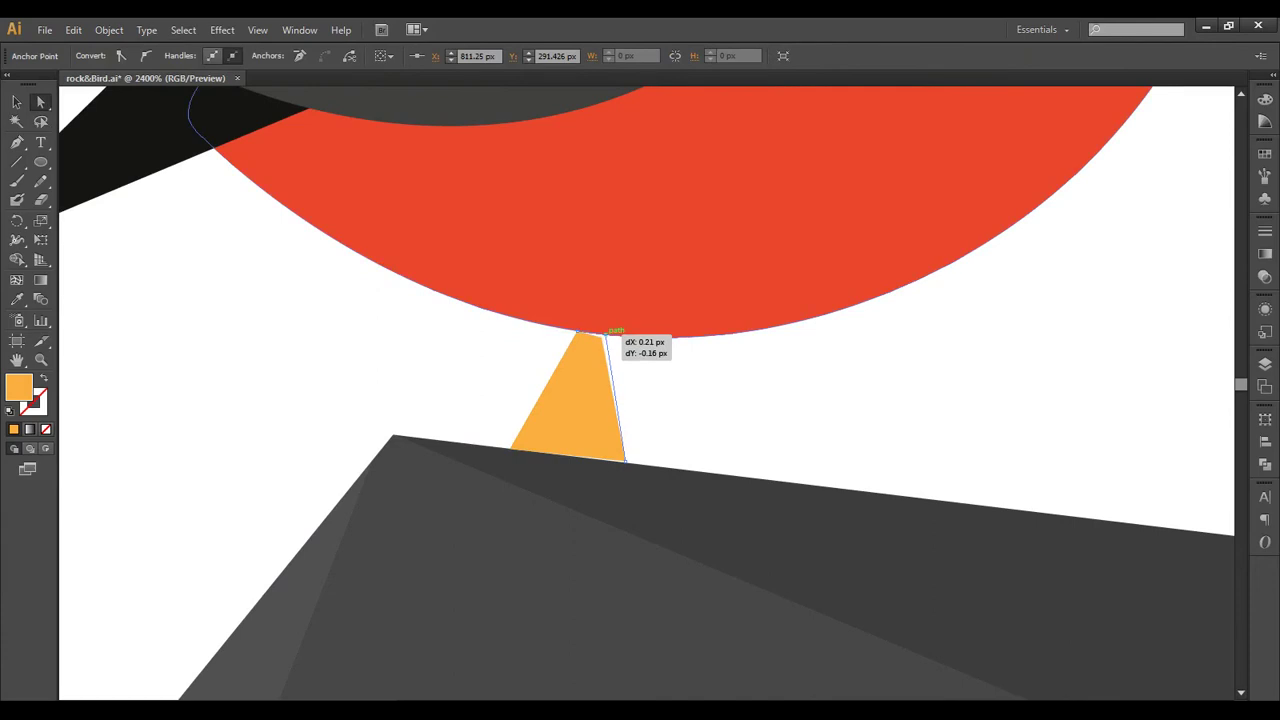
left_click_drag(605, 332, 605, 333)
key("ctrl+shift+a")
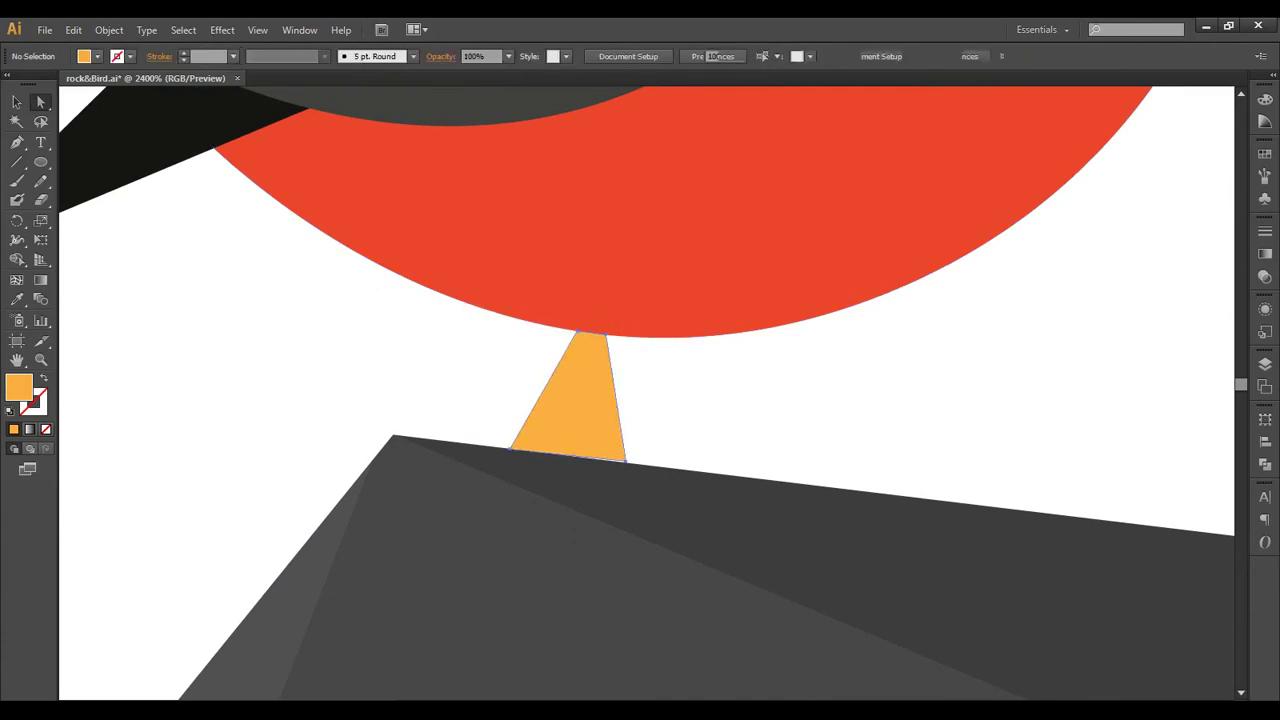
Step: Drag the foot's two bottom corner anchors down onto the rock's top edge
left_click(625, 460)
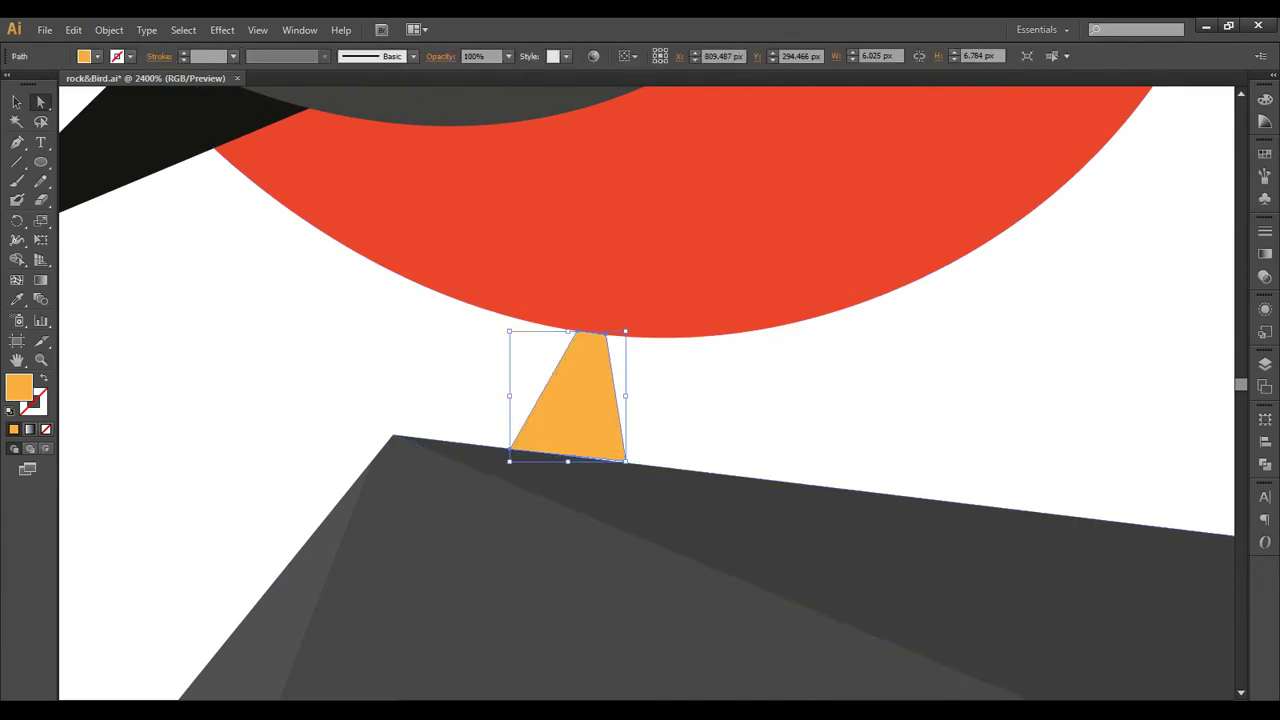
left_click(626, 460)
key("ctrl+shift+a")
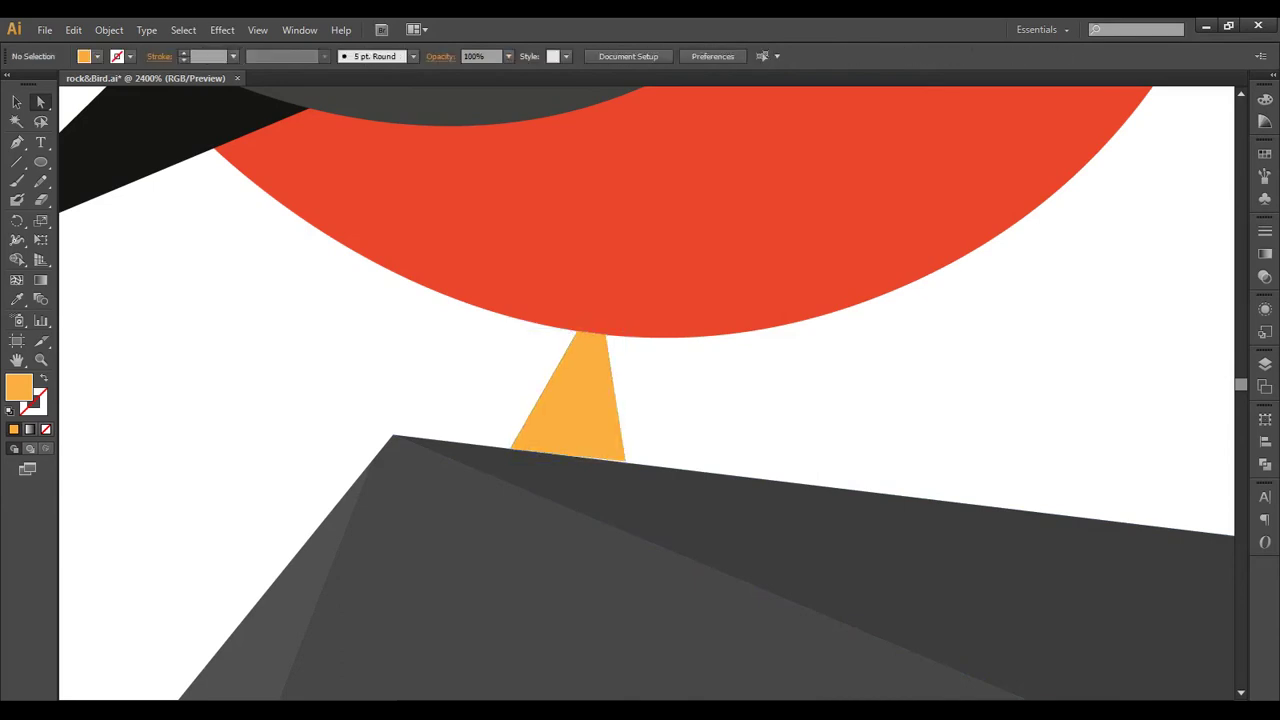
left_click(625, 460)
left_click_drag(625, 460, 625, 466)
key("ctrl+shift+a")
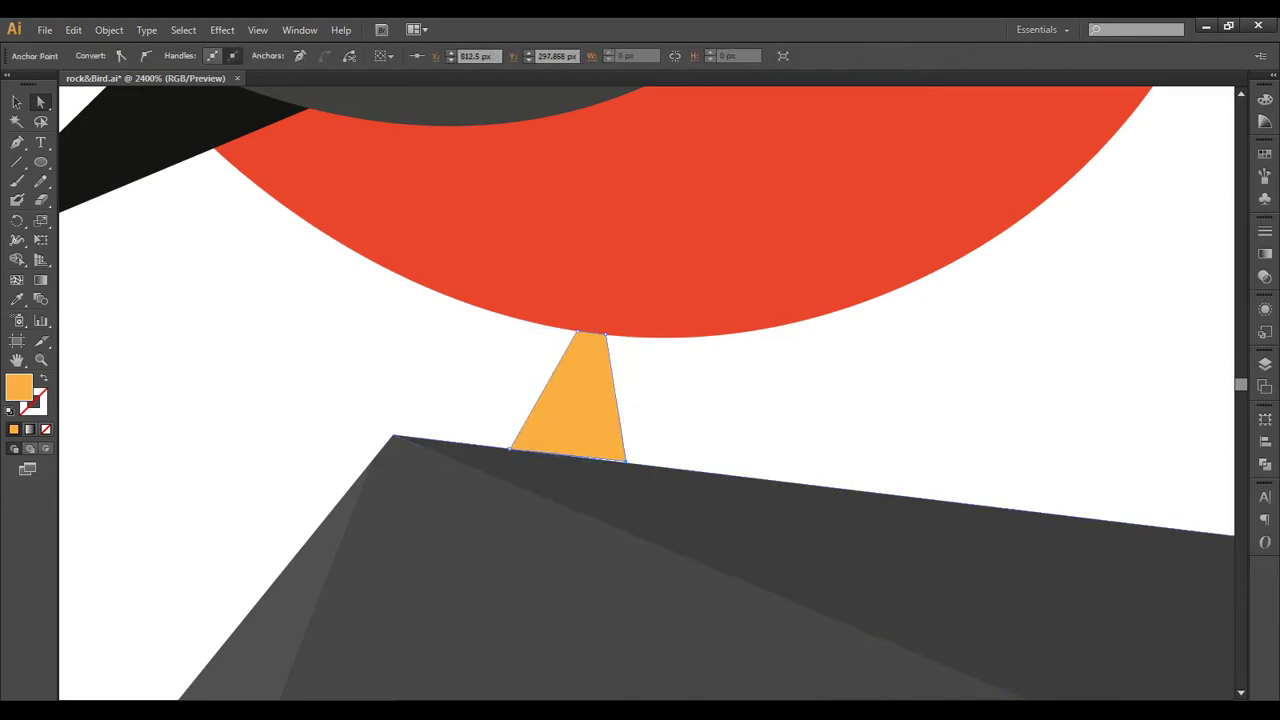
scroll(650, 466, "up", 3)
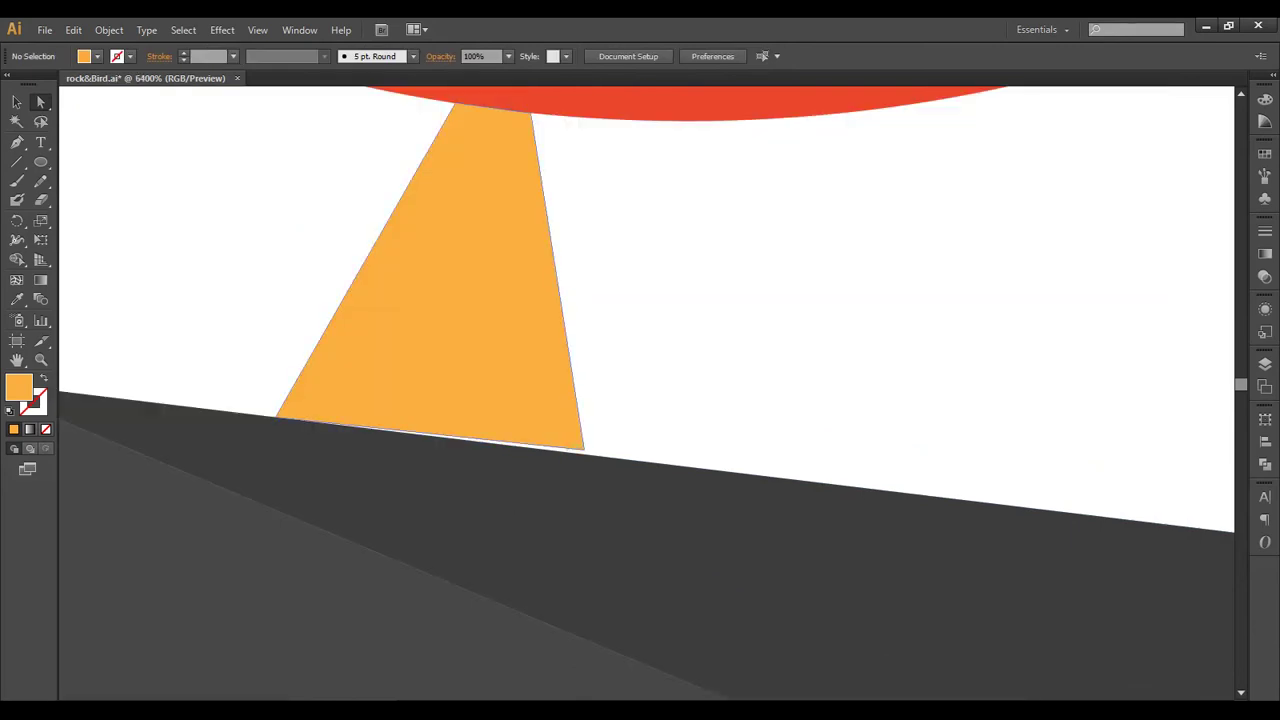
left_click(584, 448)
left_click(584, 449)
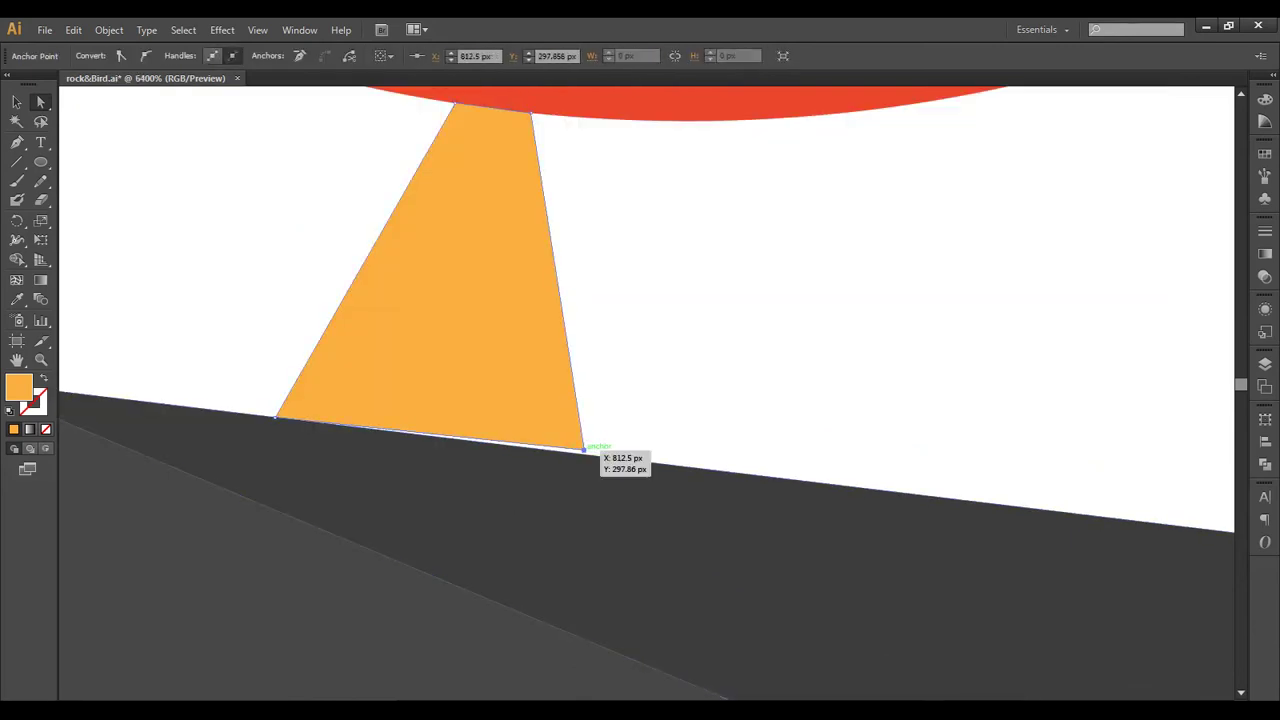
left_click_drag(584, 449, 584, 451)
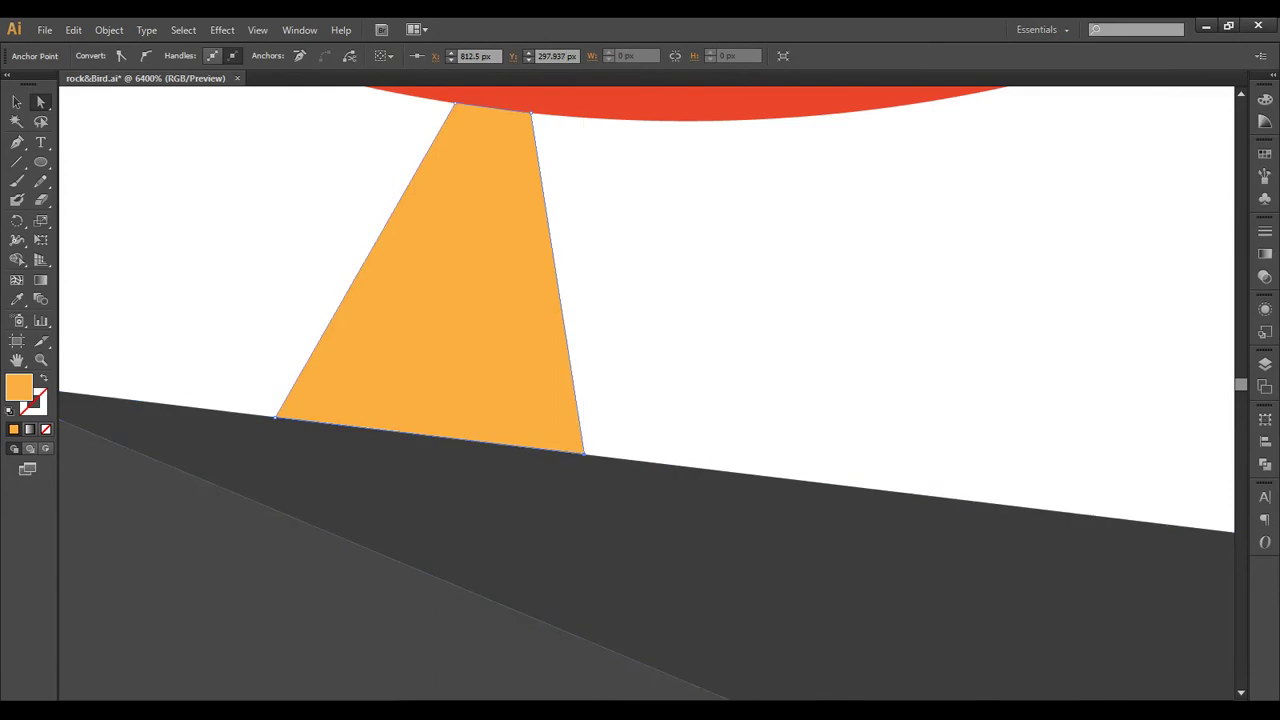
key("ctrl+shift+a")
key("ctrl+0")
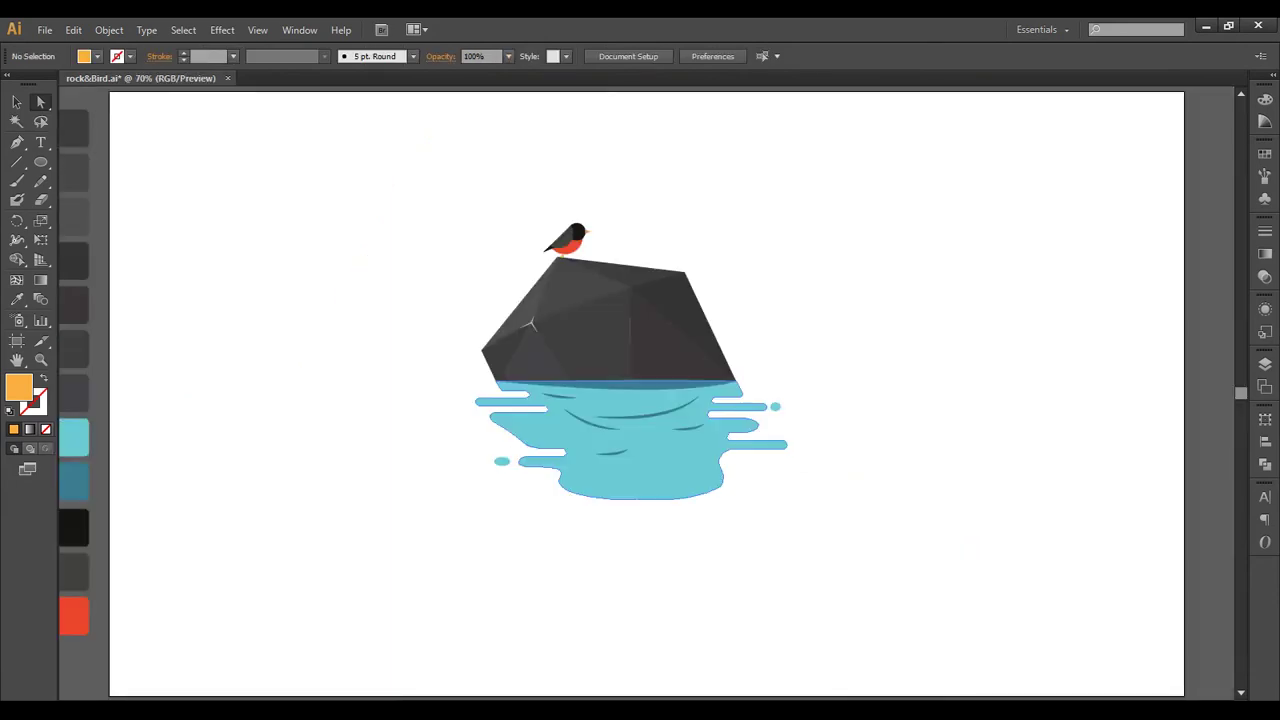
Step: Recolour the robin's leg fill to E59730 in the Color Picker
key("ctrl+plus")
key("ctrl+plus")
key("ctrl+plus")
scroll(640, 400, "up", 5)
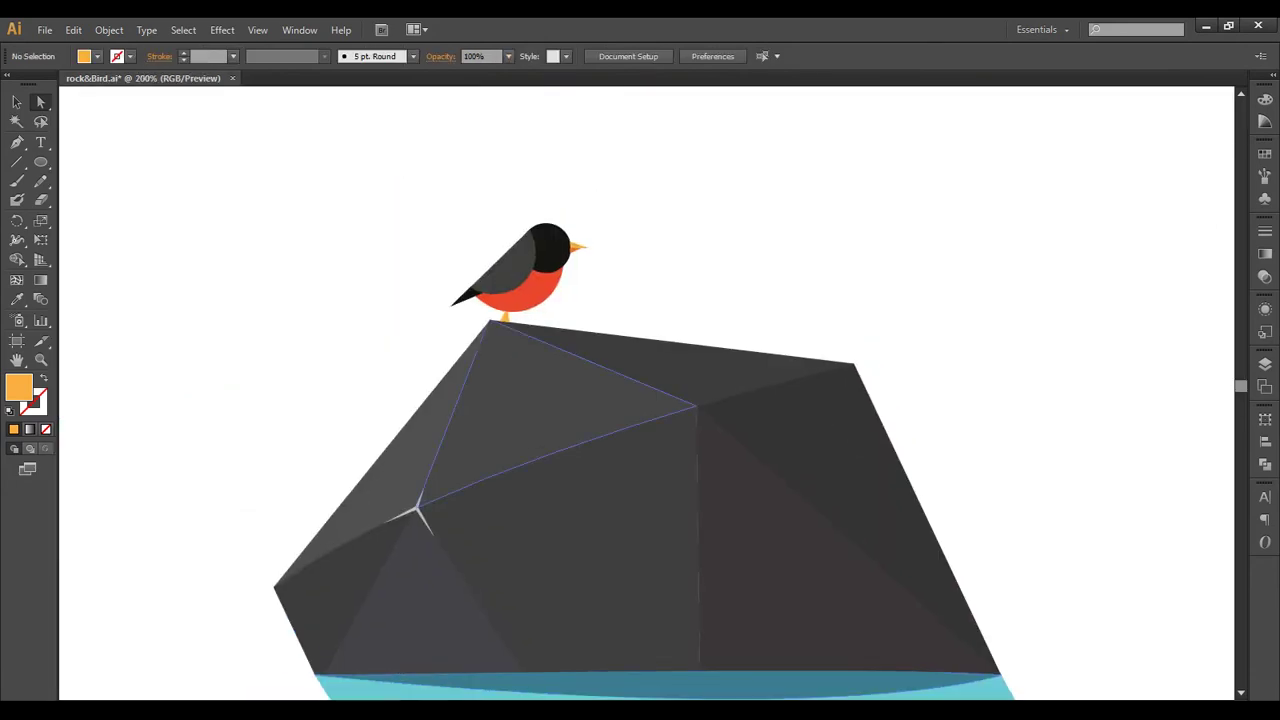
key("ctrl+plus")
key("ctrl+plus")
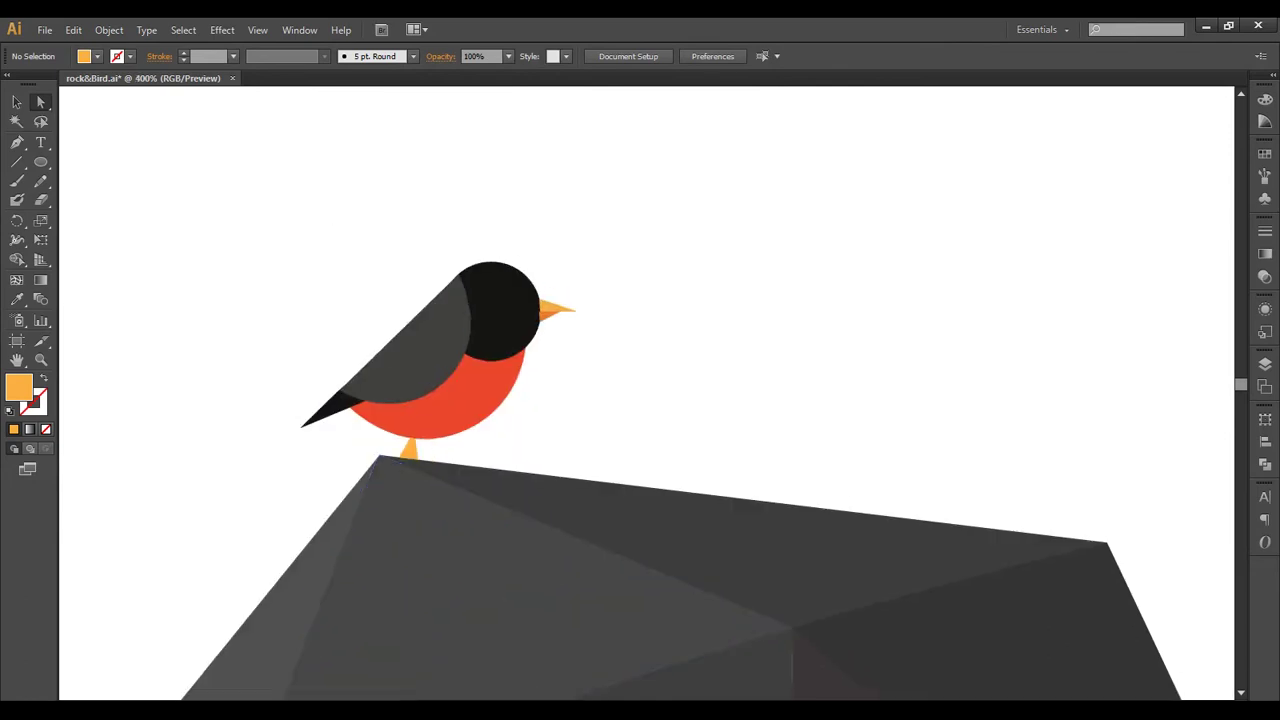
key("v")
left_click(410, 447)
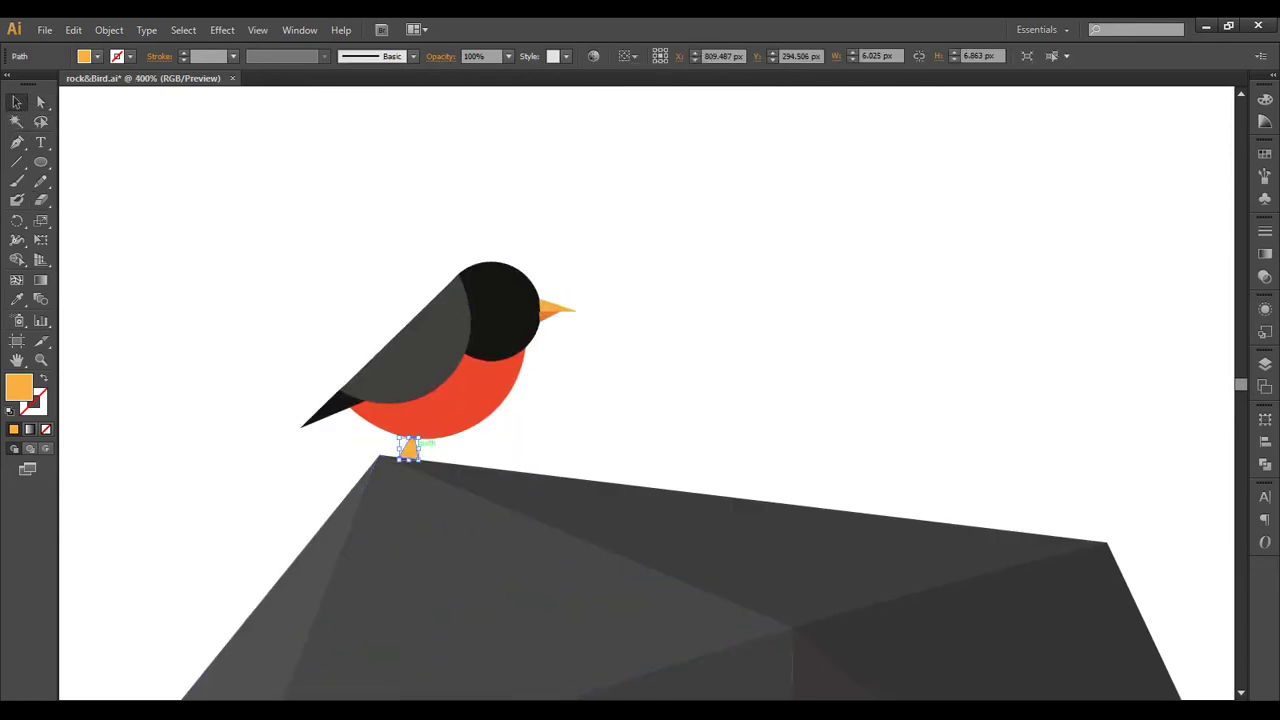
double_click(18, 386)
type("E59730")
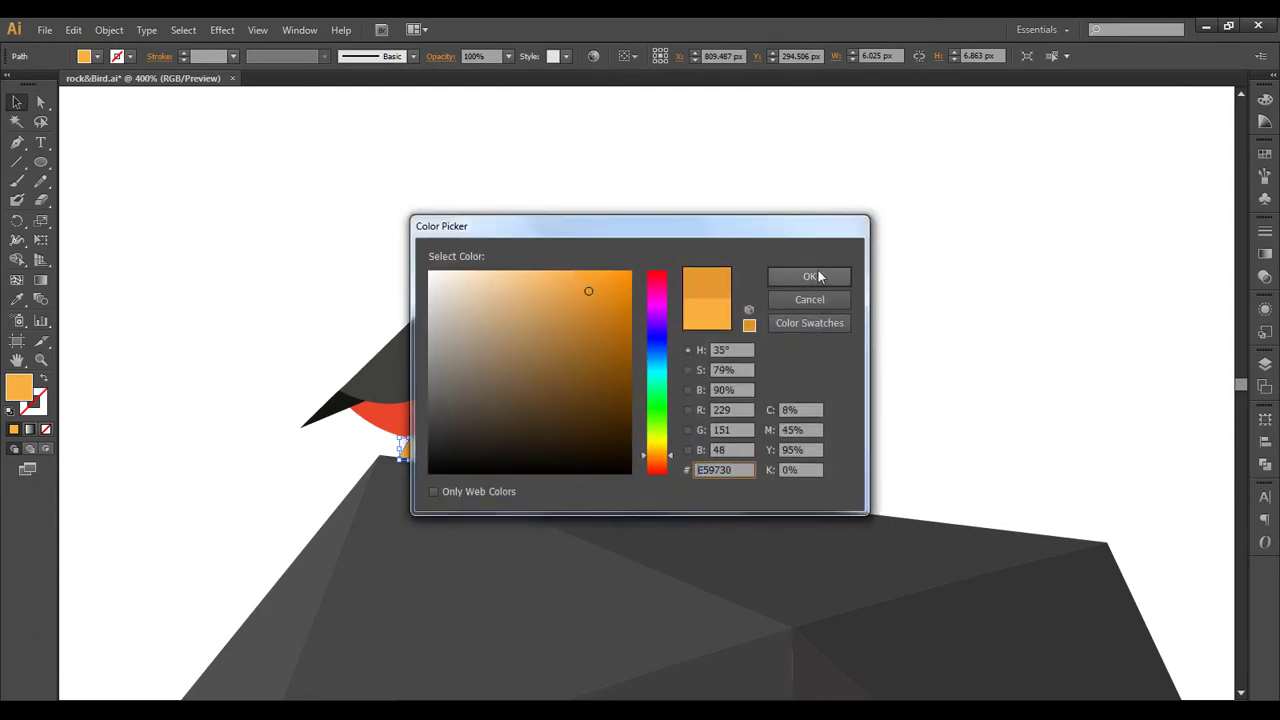
left_click(818, 270)
key("ctrl+shift+a")
key("ctrl+0")
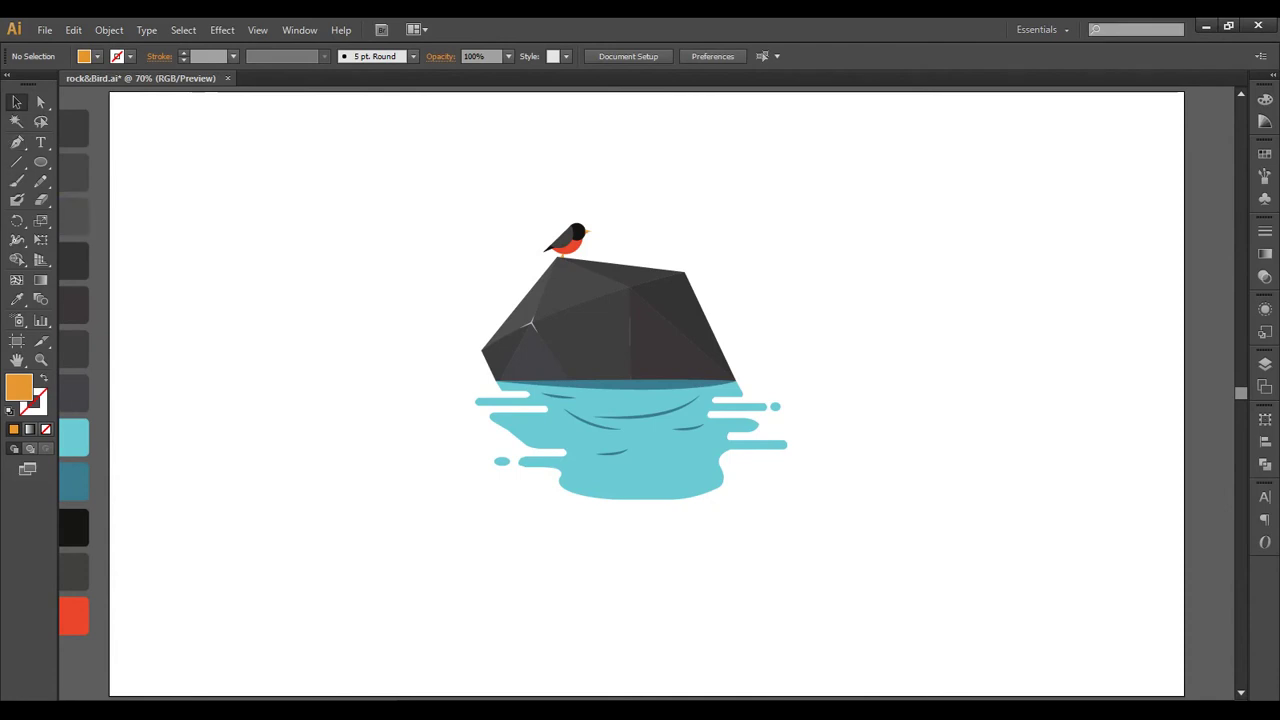
Step: Marquee-select the rock and water and group them
left_click_drag(414, 256, 802, 500)
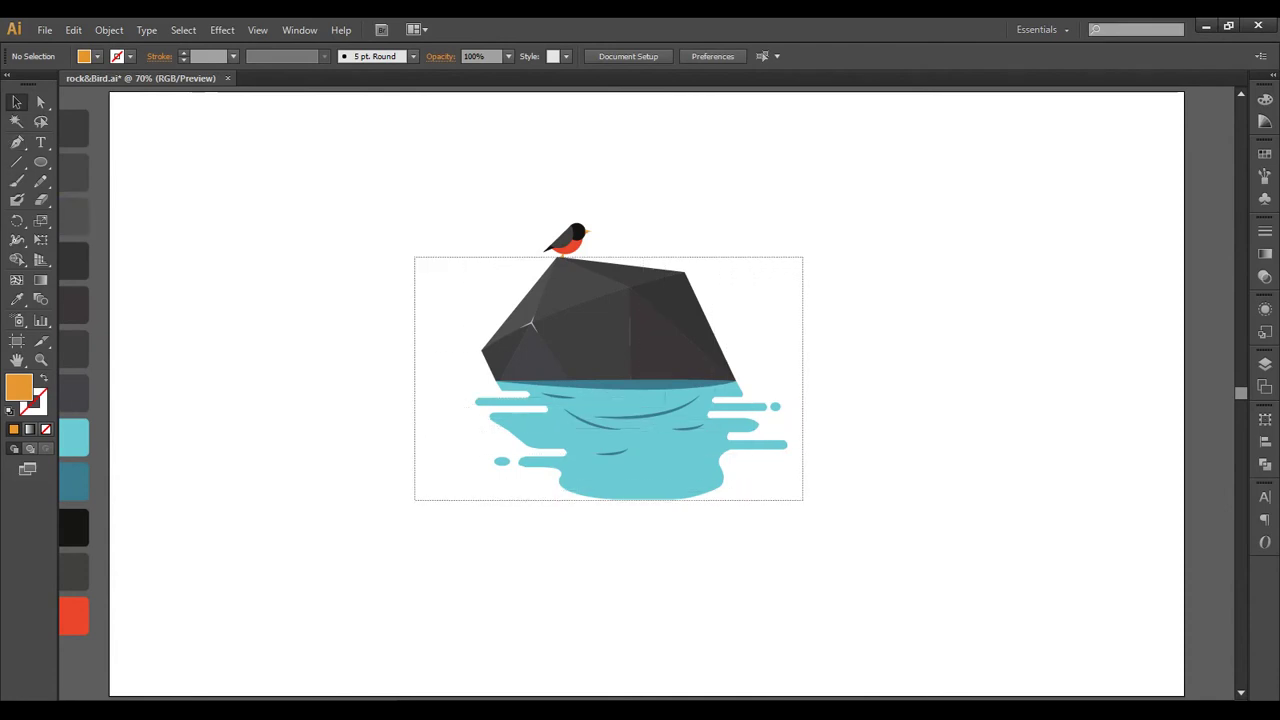
left_click_drag(802, 500, 802, 500)
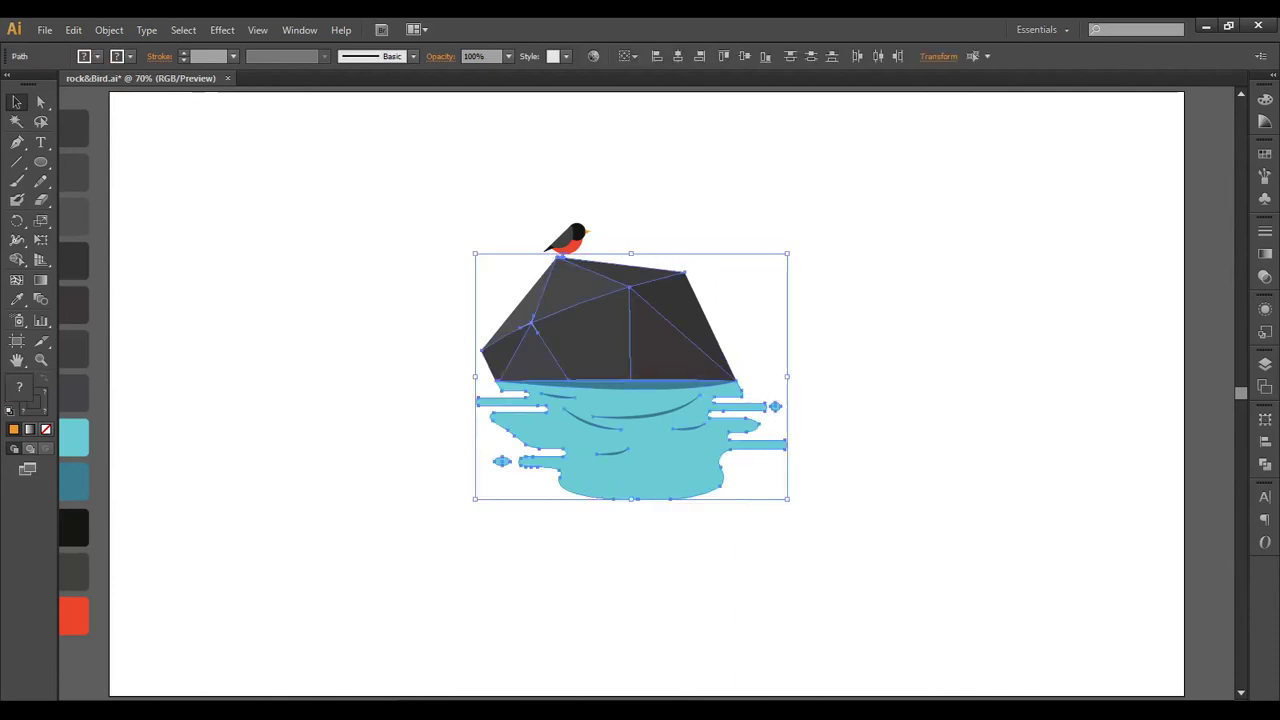
left_click_drag(424, 265, 838, 518)
right_click(578, 338)
left_click(619, 416)
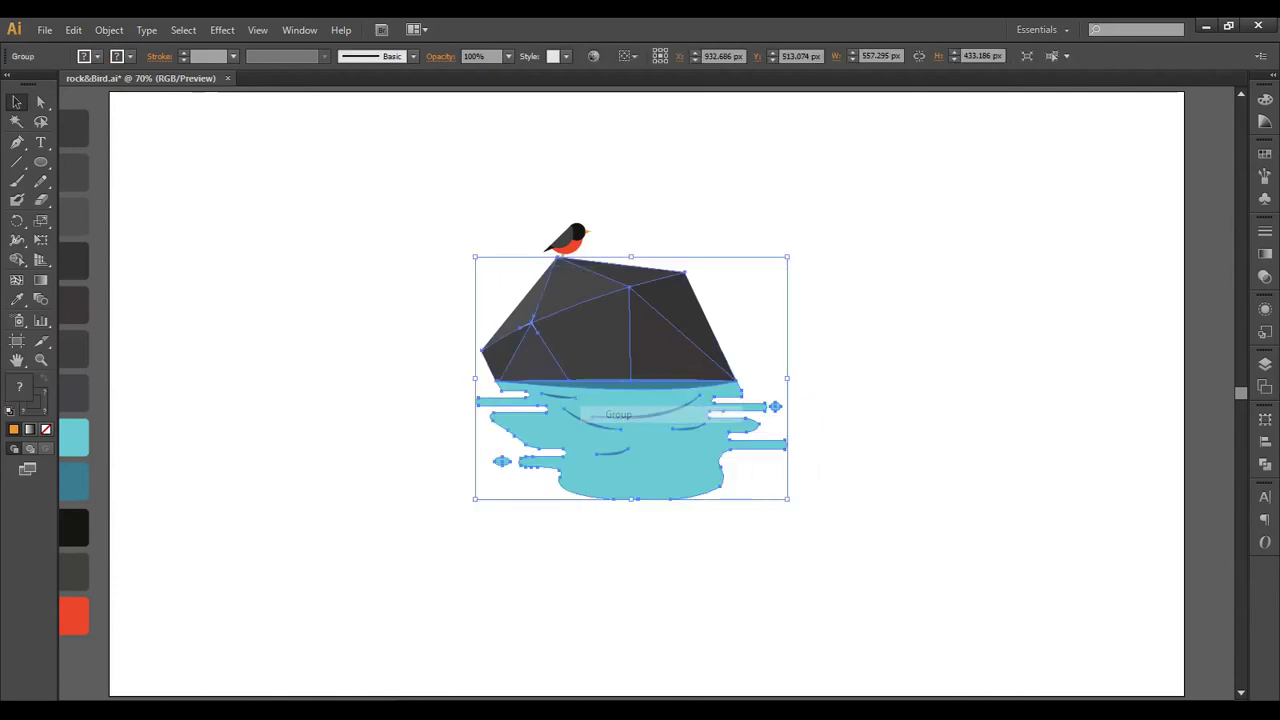
left_click(390, 182)
Step: Group the robin together with the rock and water group
left_click_drag(390, 182, 784, 452)
right_click(634, 322)
left_click(676, 397)
key("ctrl+shift+a")
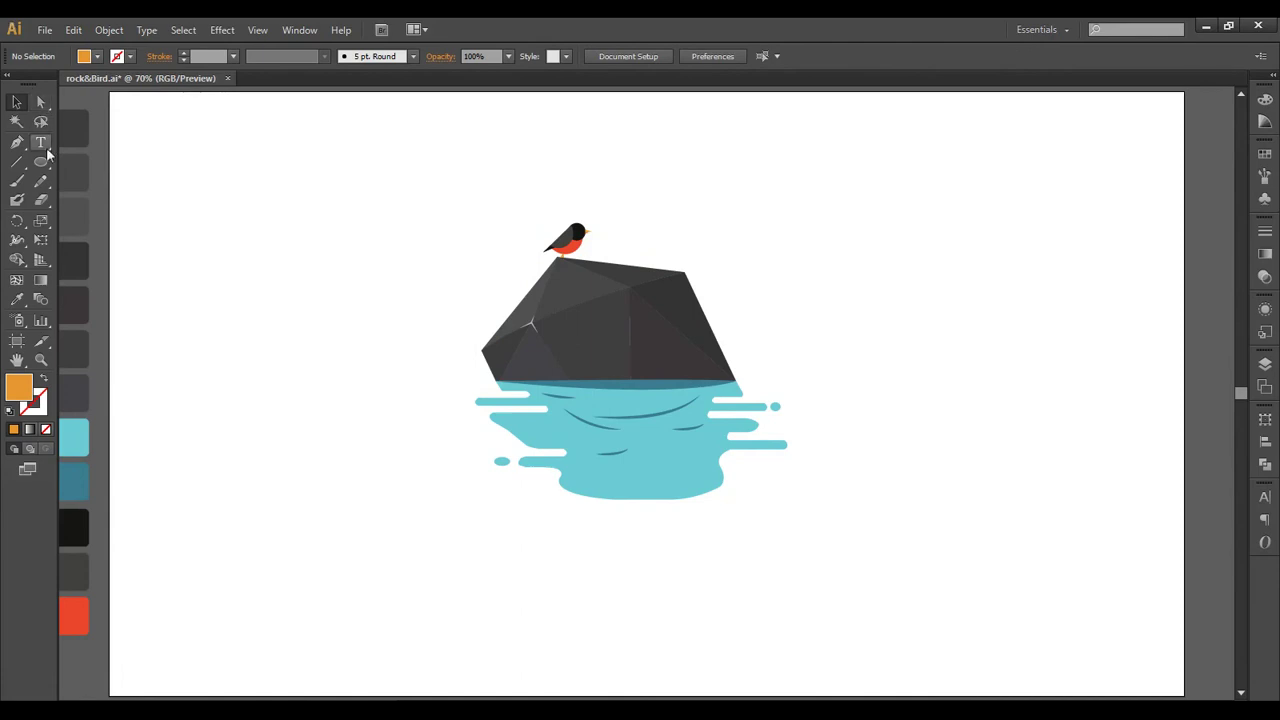
Step: Draw a rectangle covering the whole 1920×1080 artboard
left_click_drag(41, 162, 100, 161)
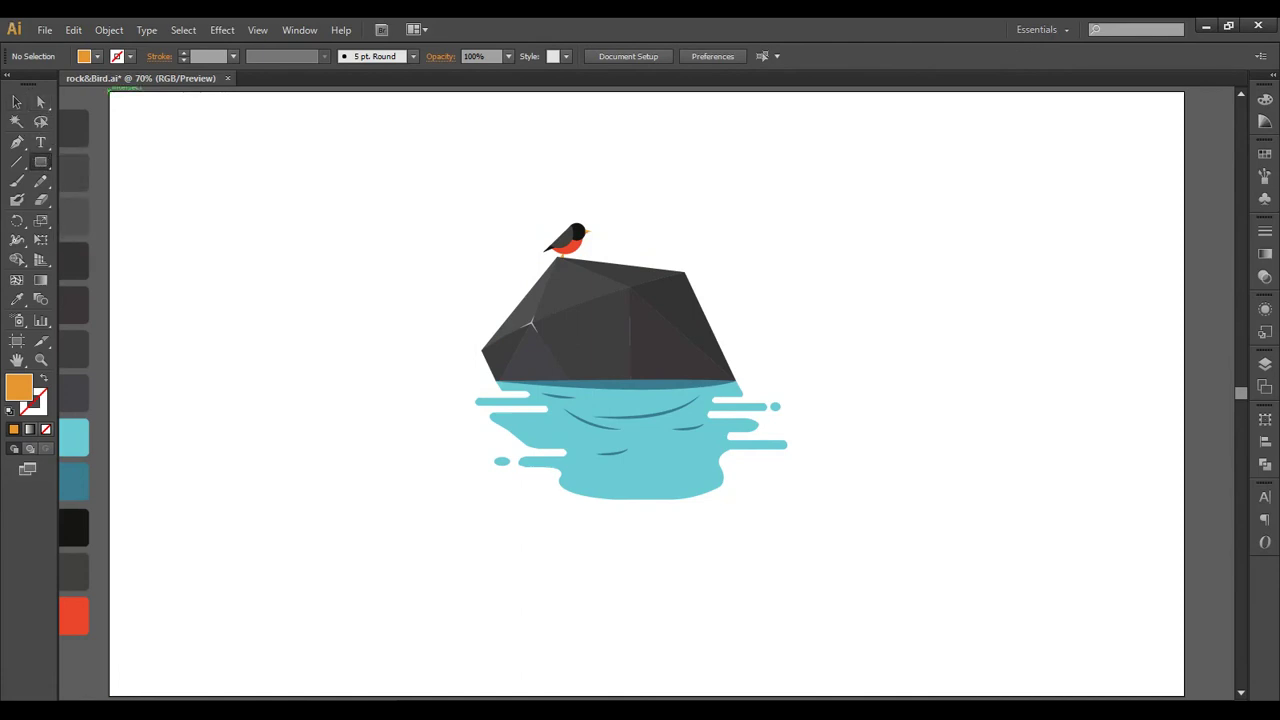
left_click_drag(110, 90, 1070, 636)
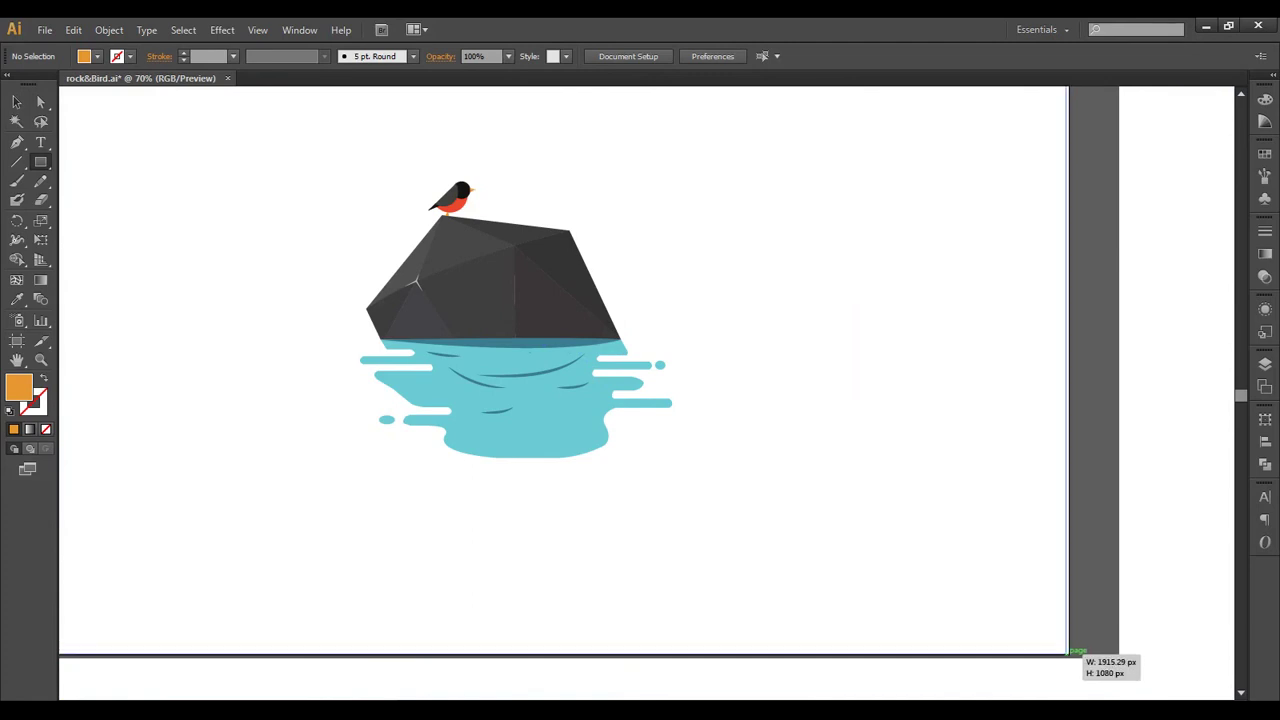
left_click_drag(1070, 636, 1070, 652)
key("ctrl+0")
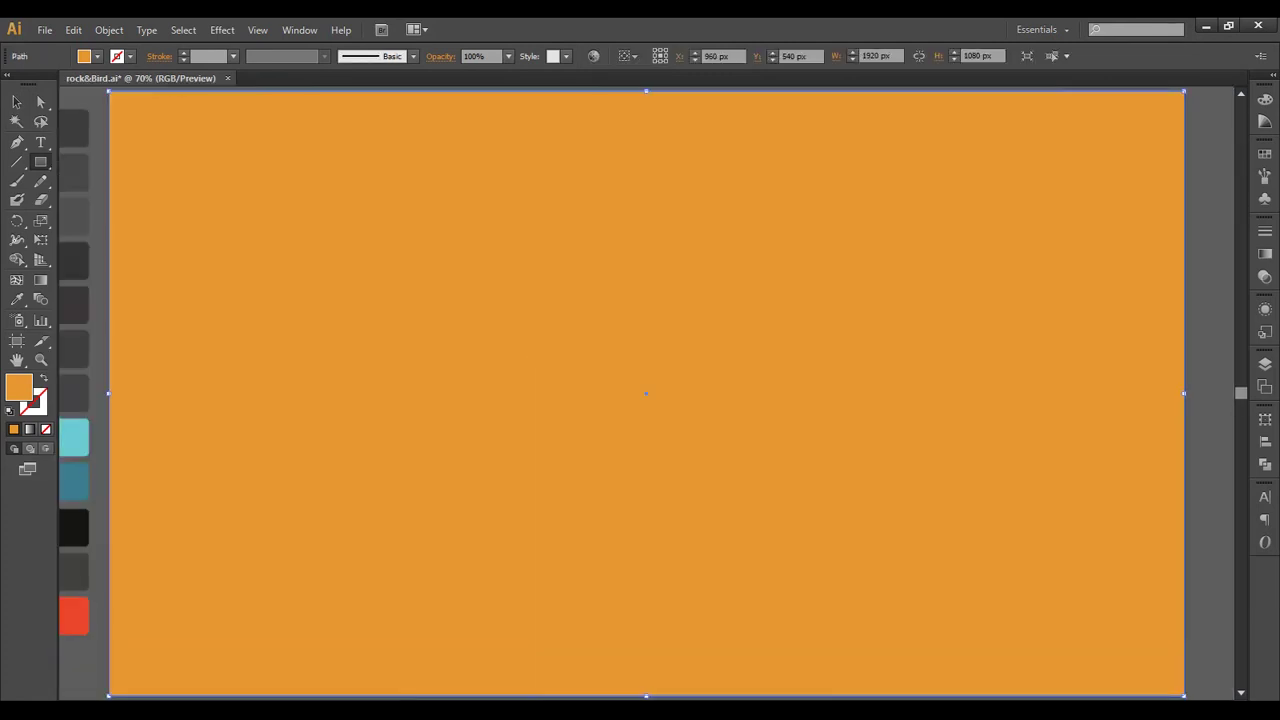
Step: Give the rectangle a gradient fill with its dark end lightened to pale grey
left_click(30, 432)
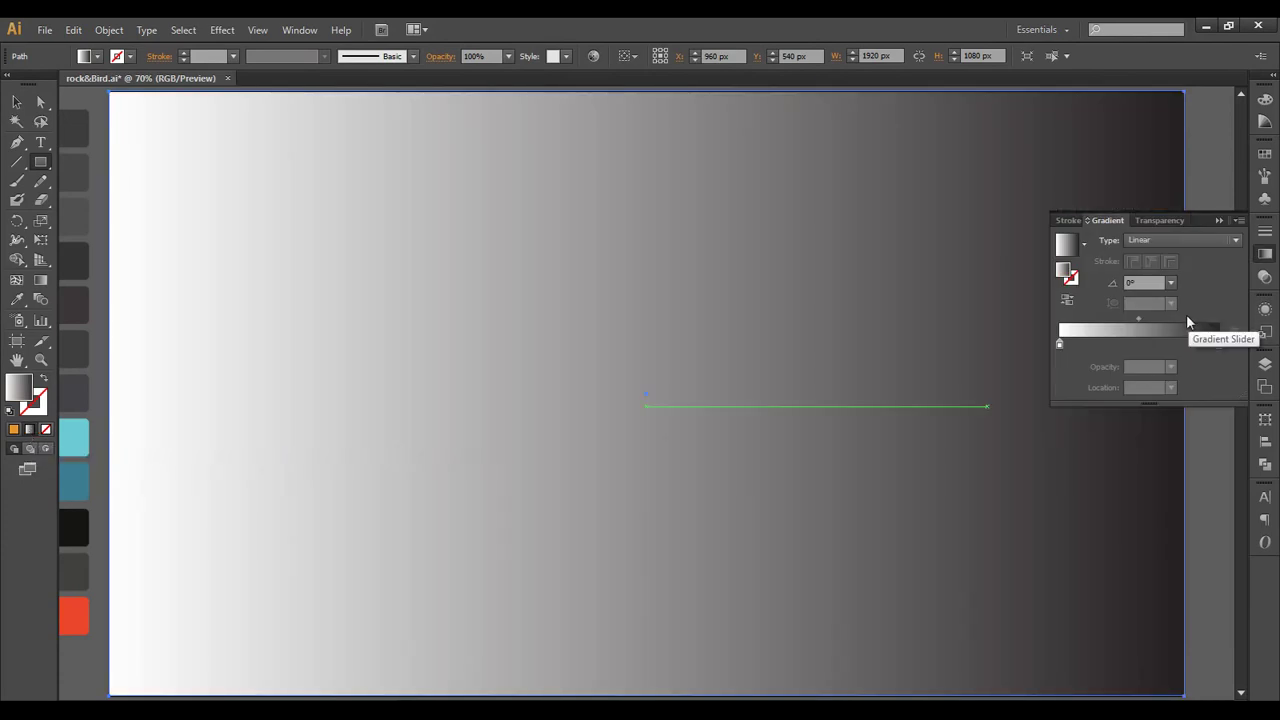
double_click(1218, 344)
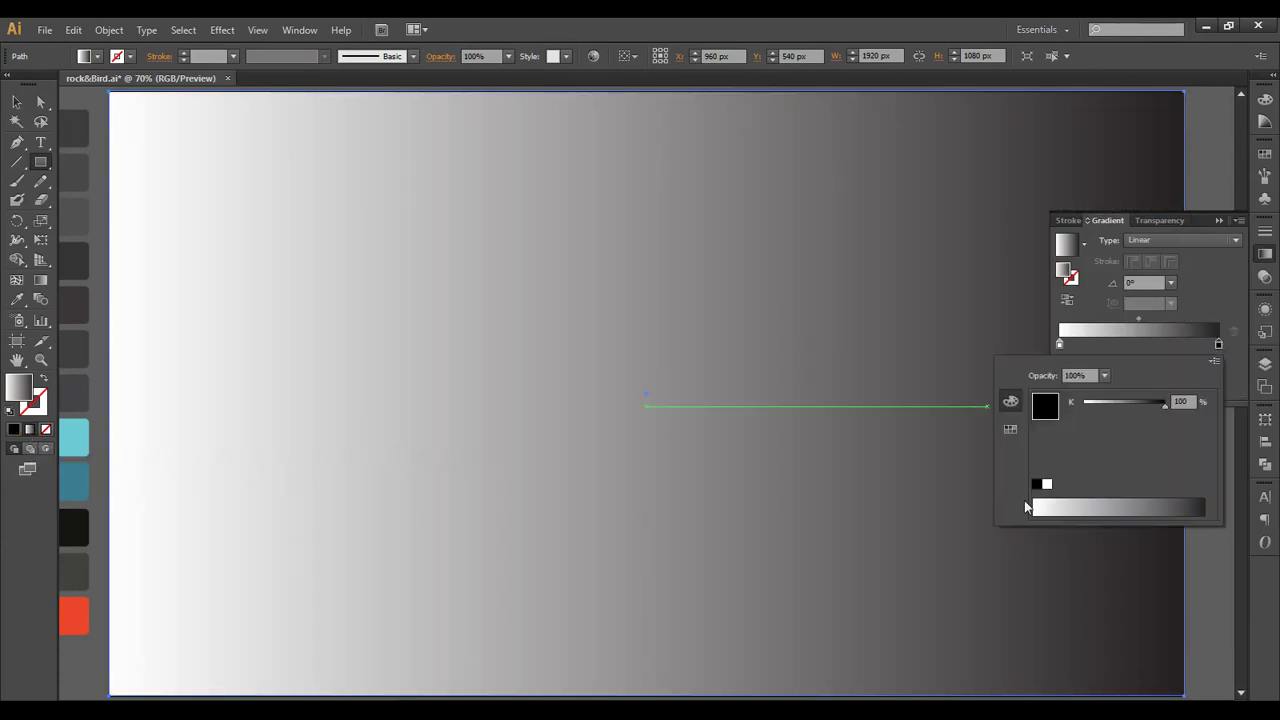
left_click(1101, 497)
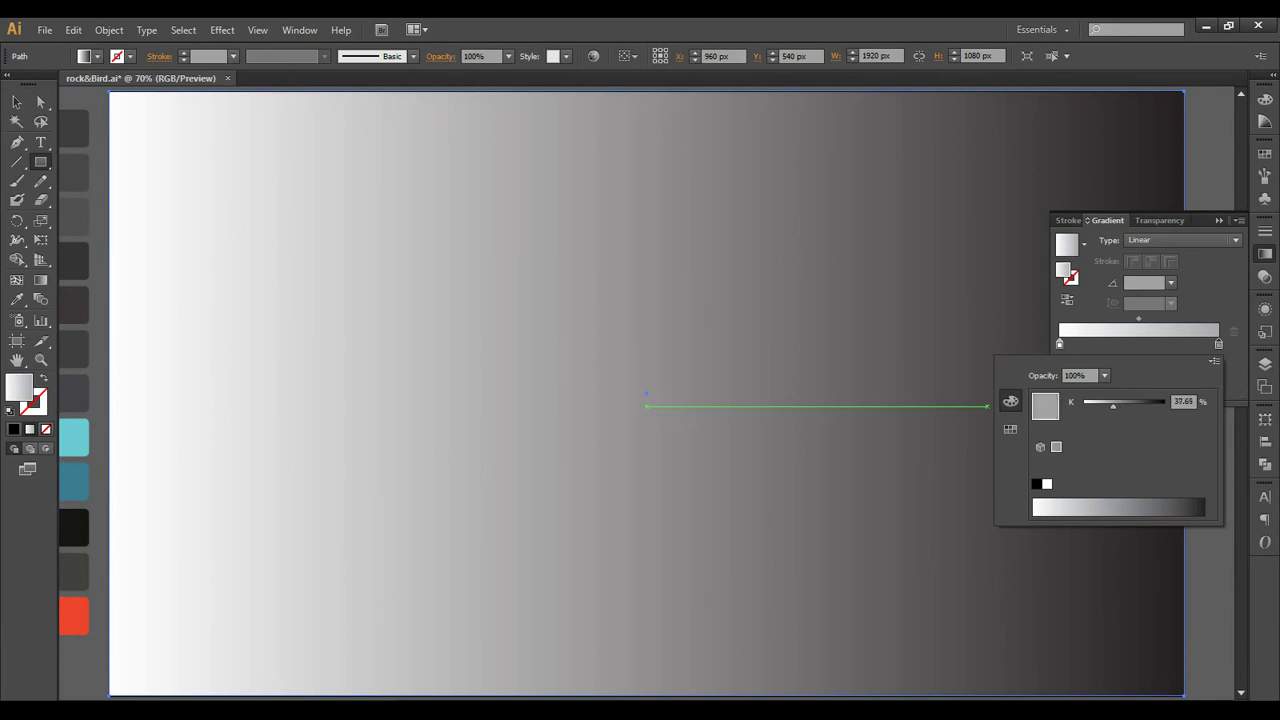
left_click_drag(1113, 405, 1107, 405)
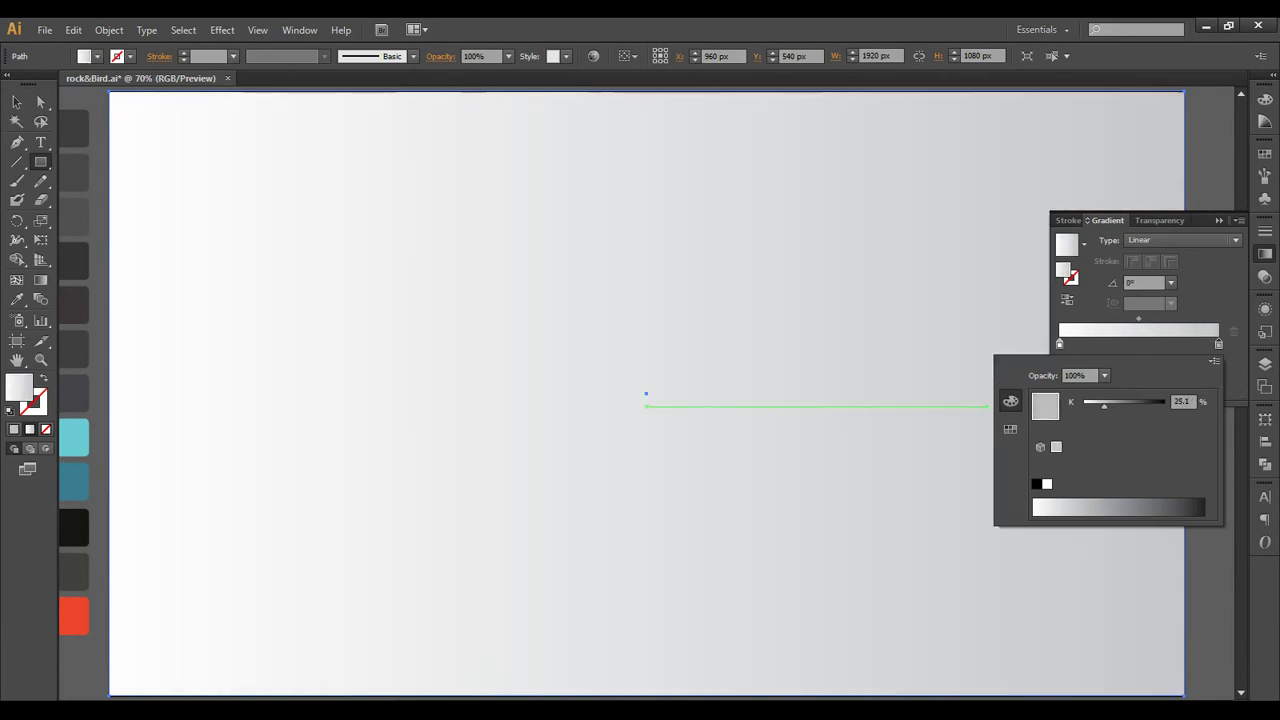
key("Escape")
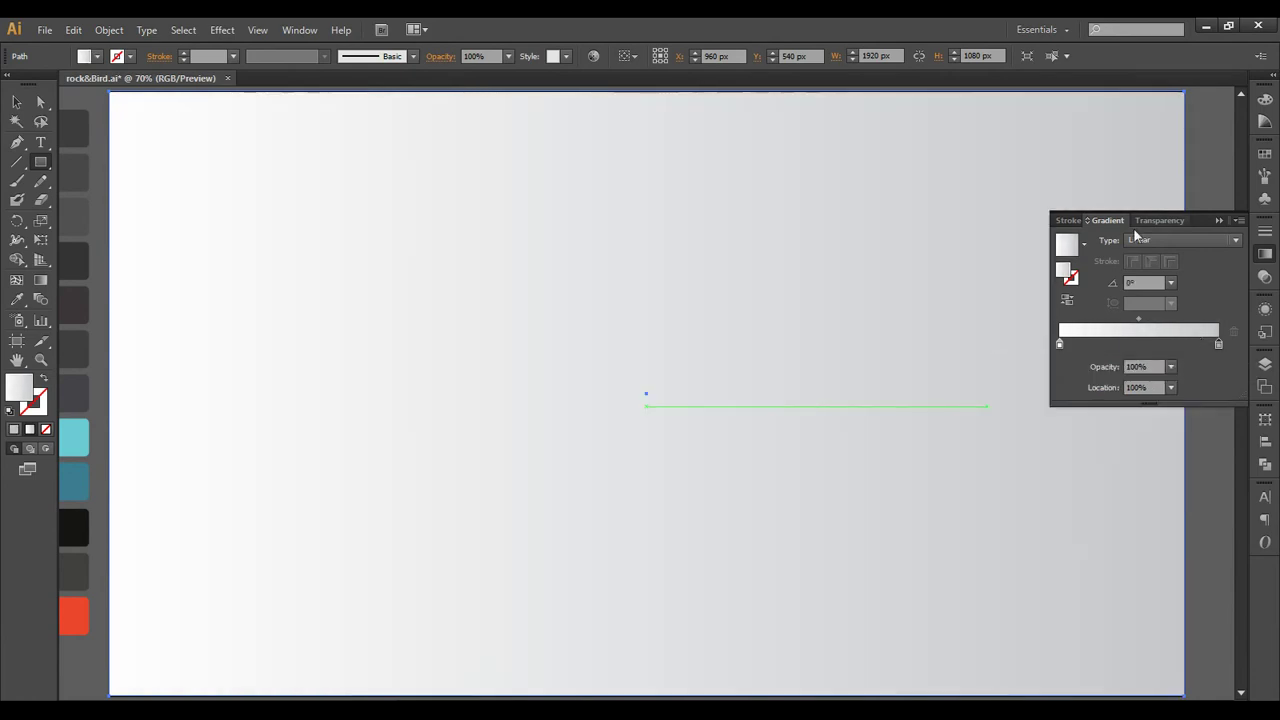
Step: Set the gradient type to Radial and the outer stop to 24.31% K
left_click(1138, 240)
left_click(1147, 275)
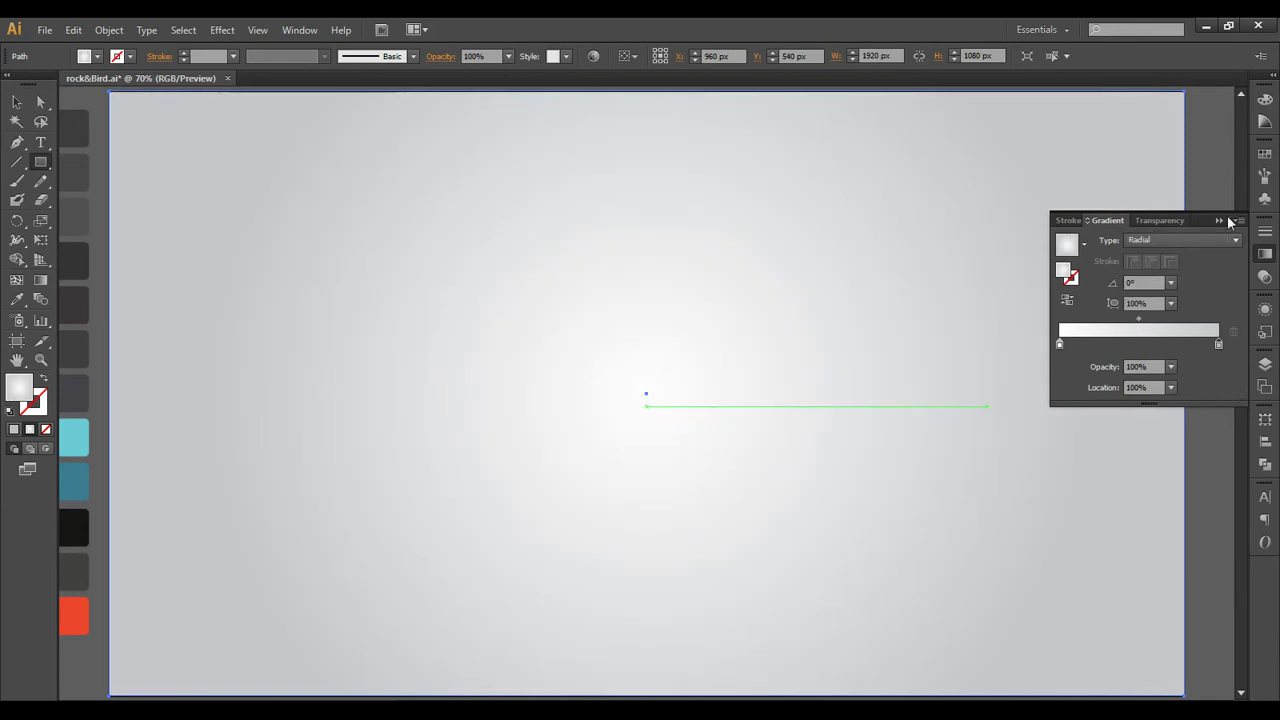
double_click(1219, 344)
left_click_drag(1104, 405, 1103, 405)
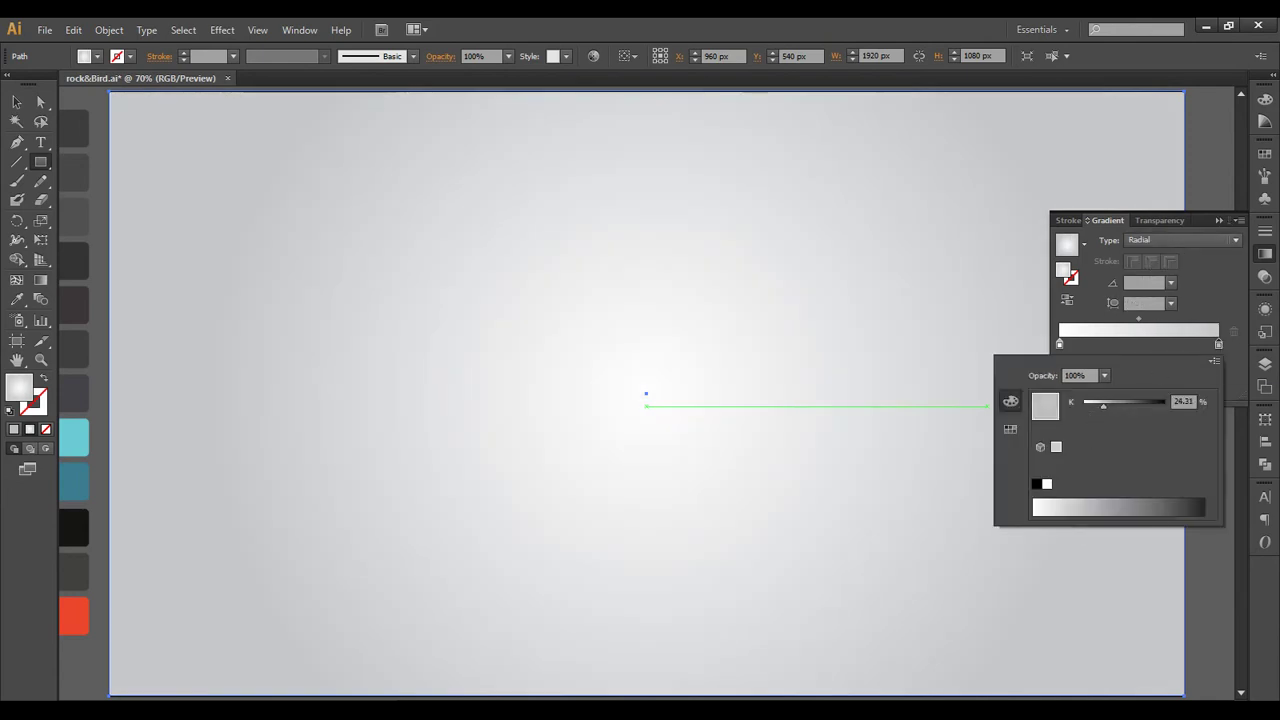
left_click(1217, 214)
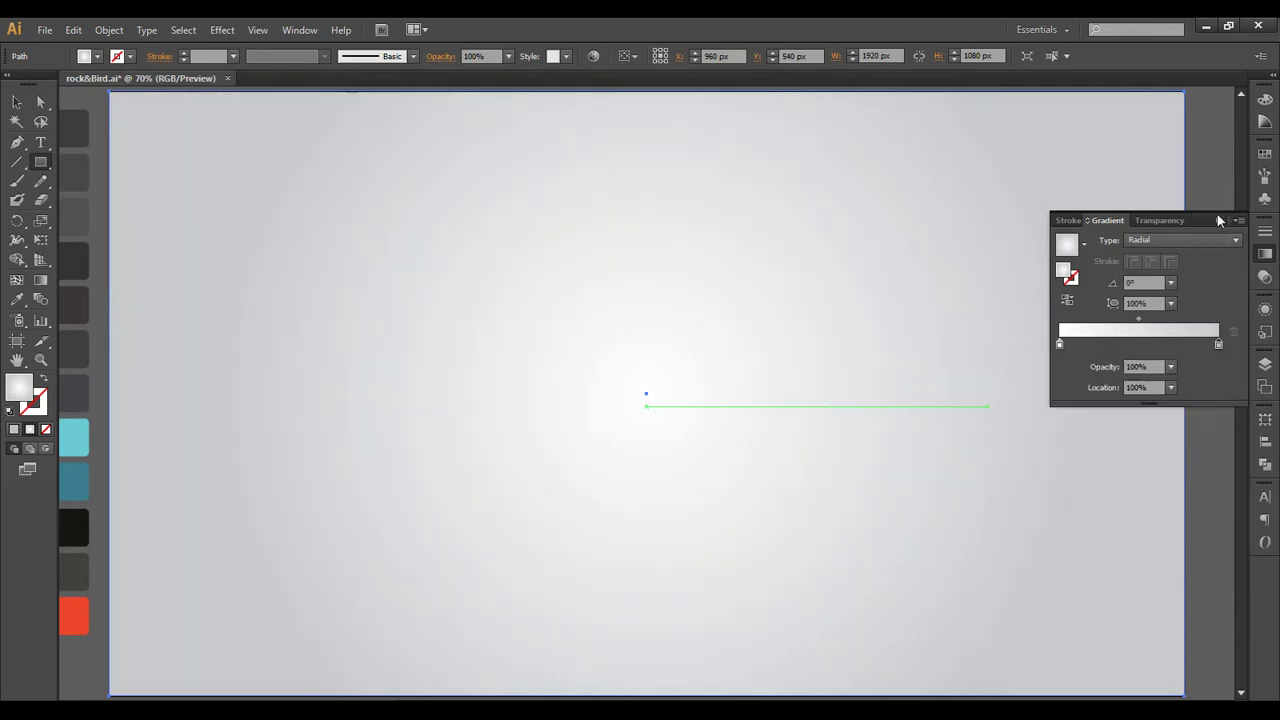
Step: Send the gradient background rectangle to the back
left_click(18, 105)
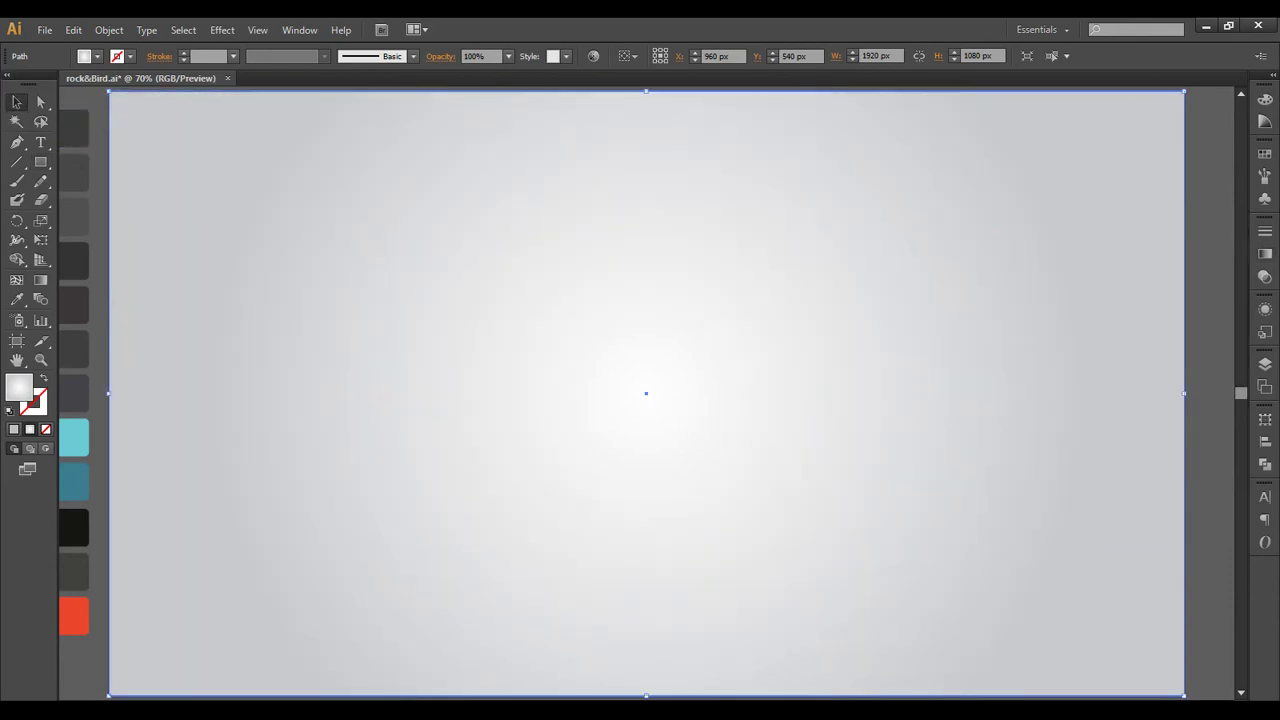
right_click(234, 245)
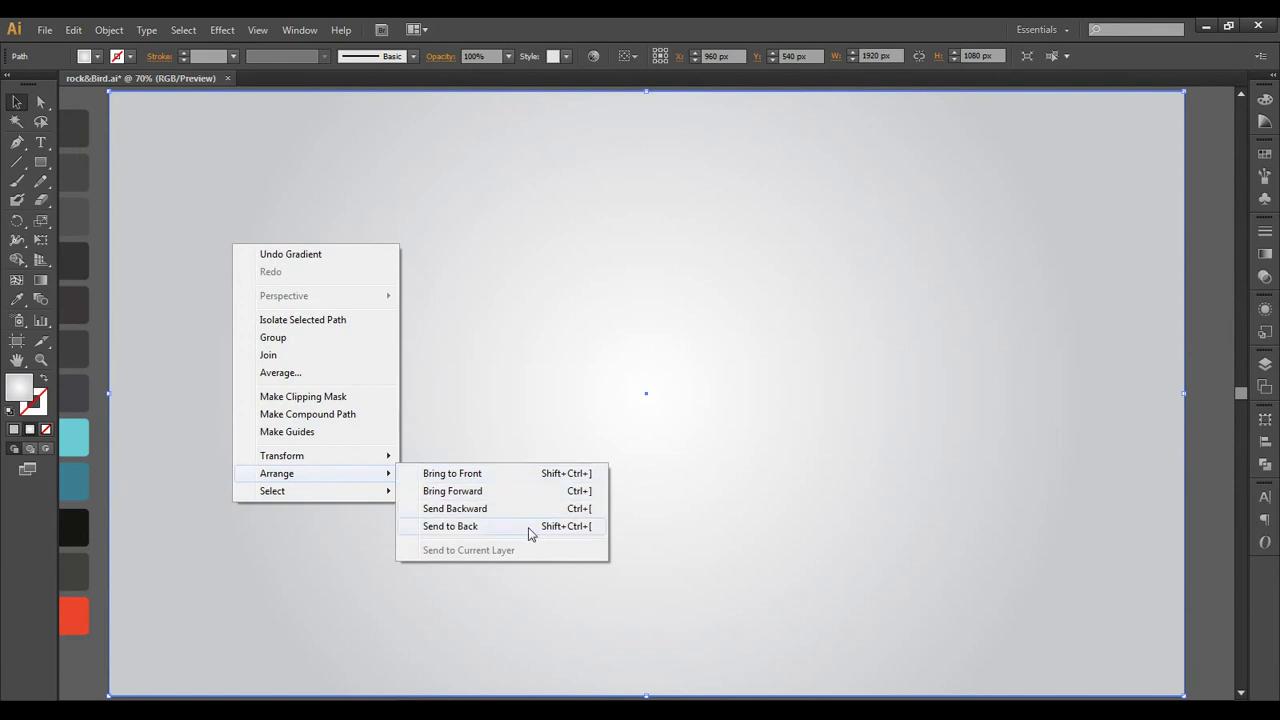
left_click(451, 526)
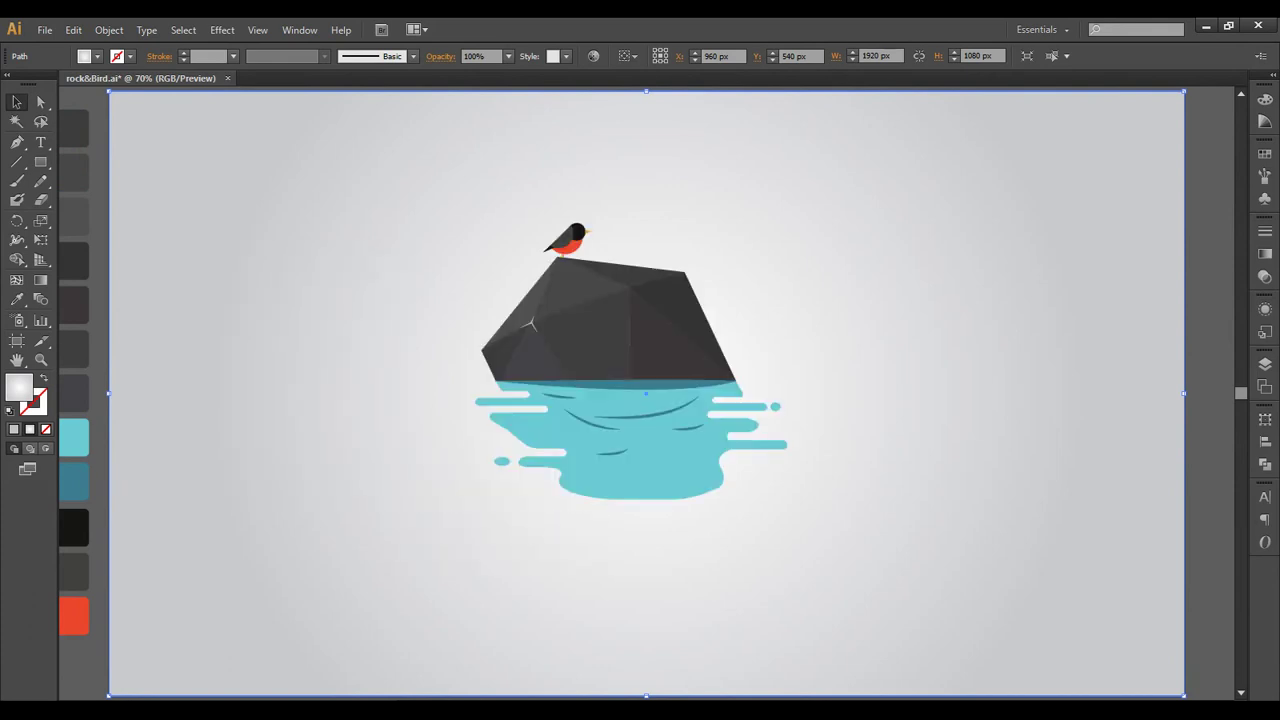
Step: Centre the rock, bird and water group horizontally and vertically on the background
left_click(575, 233)
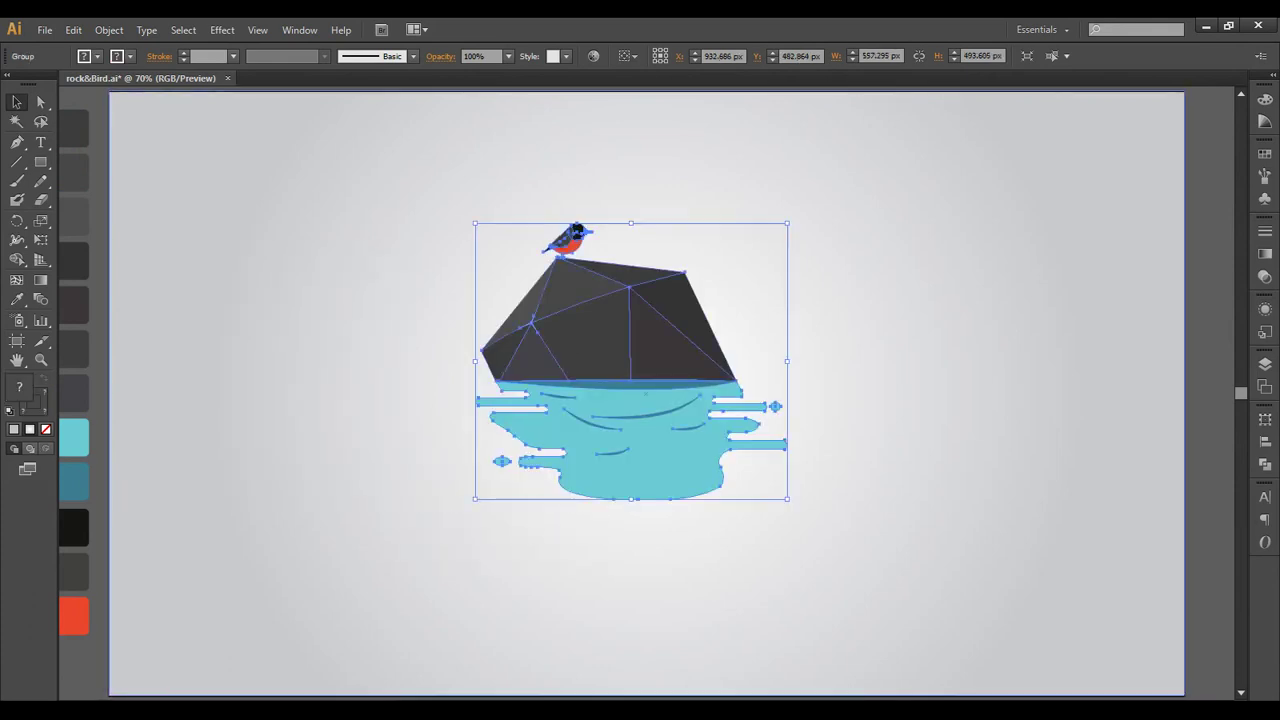
key("ctrl+a")
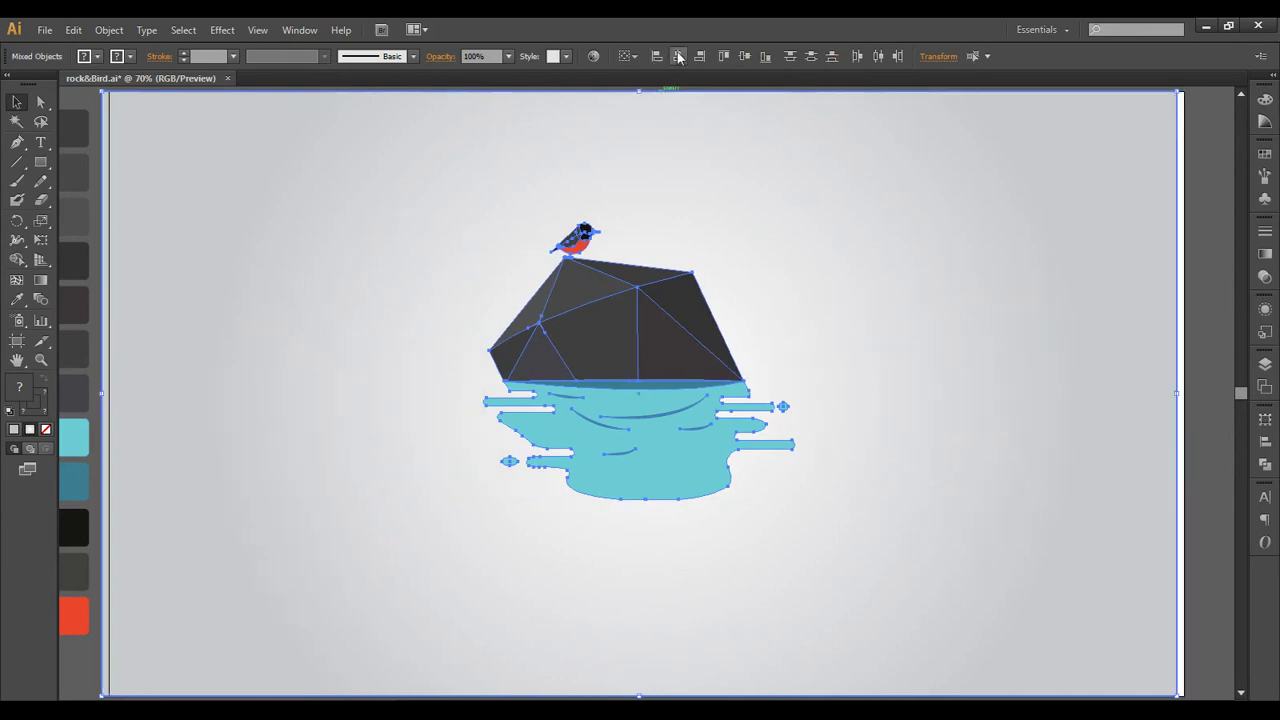
left_click(678, 56)
left_click(746, 57)
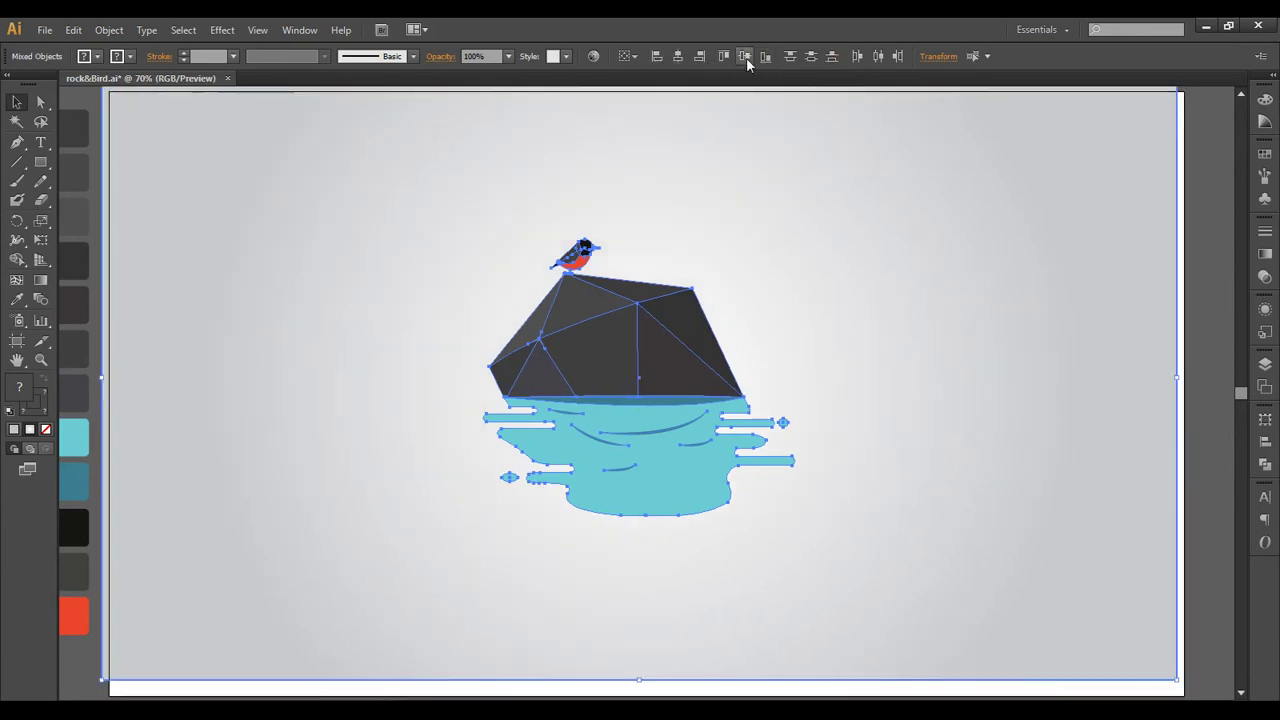
left_click_drag(636, 372, 650, 400)
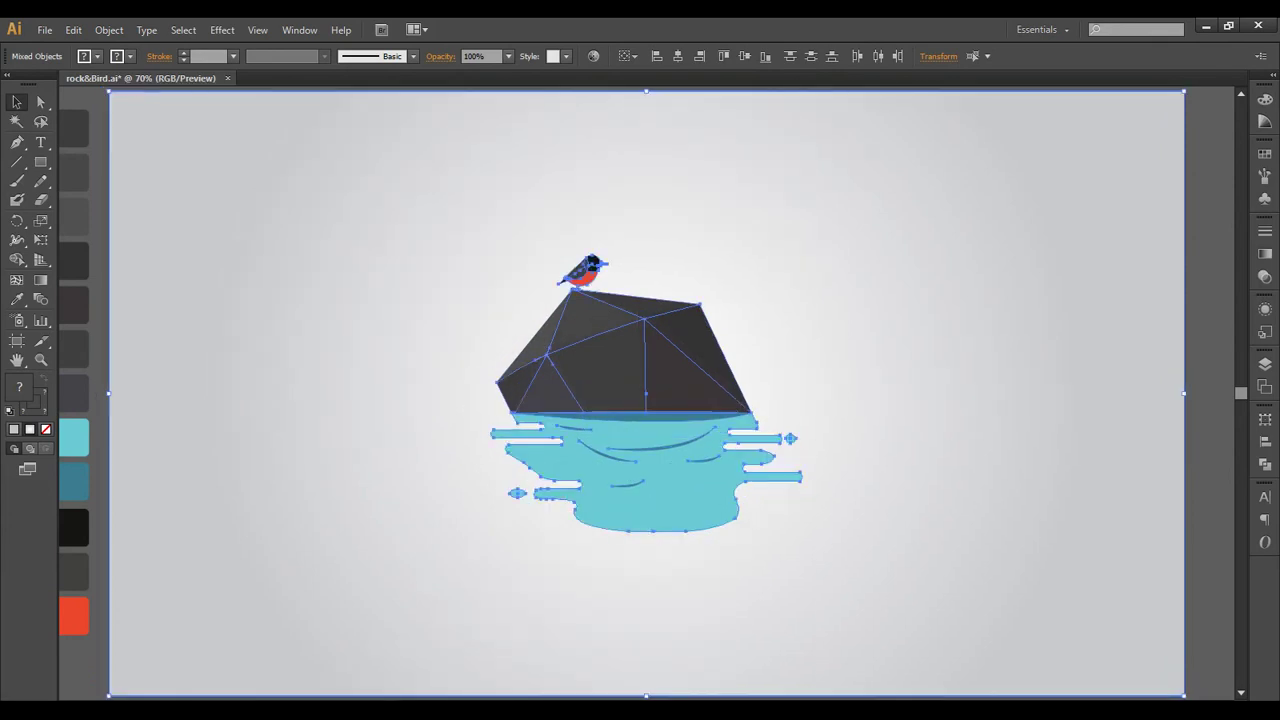
key("ctrl+shift+a")
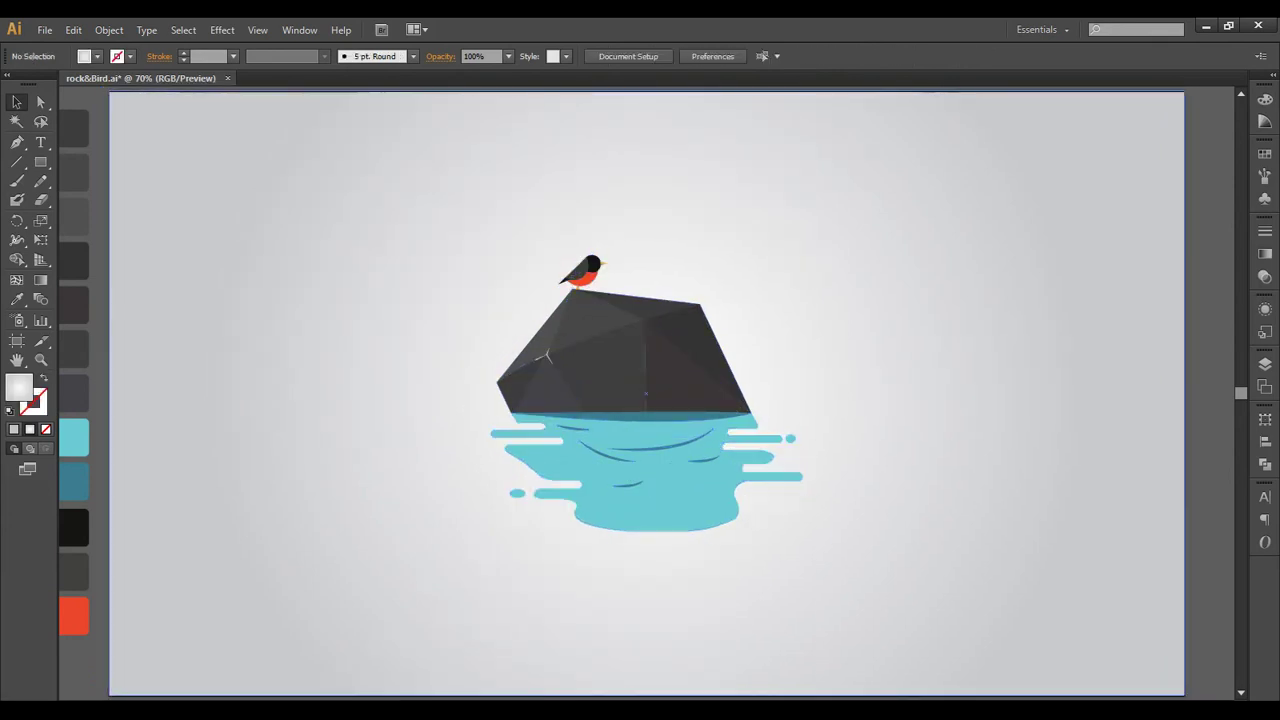
Step: With the Gradient tool, drag the radial end handle and midpoint outward to widen the white glow
left_click(654, 374)
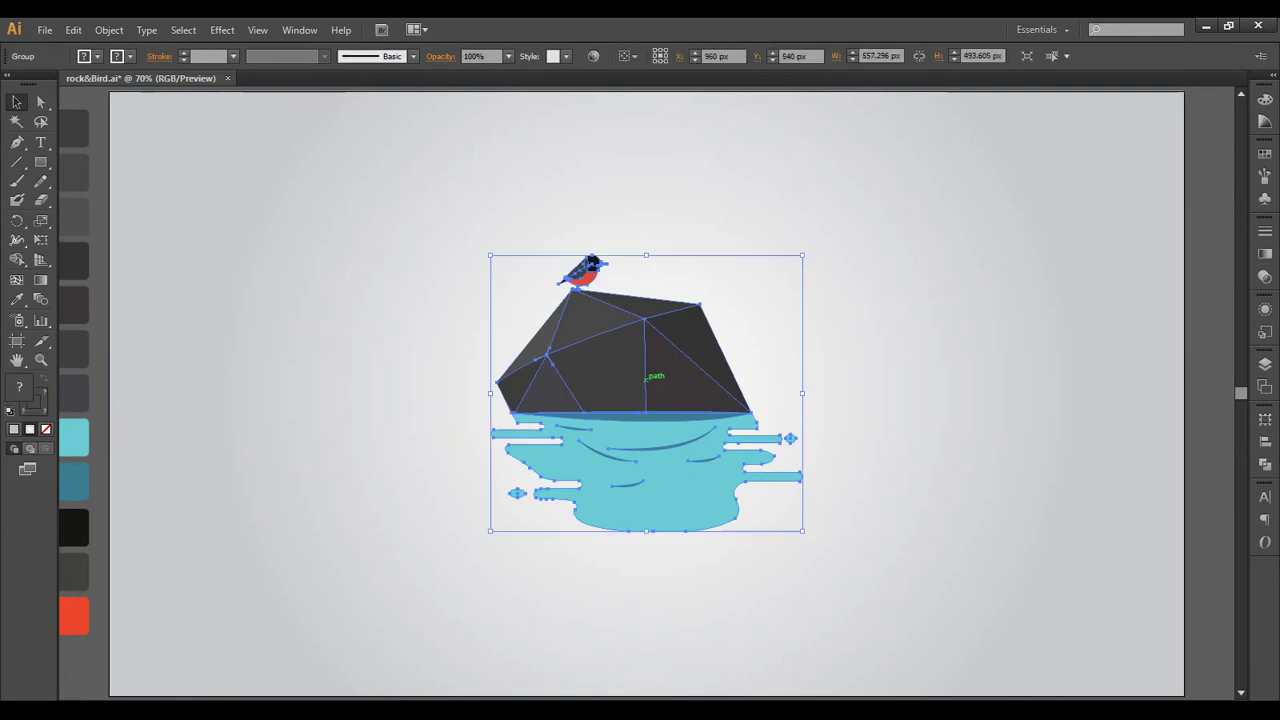
left_click(591, 262, "ctrl")
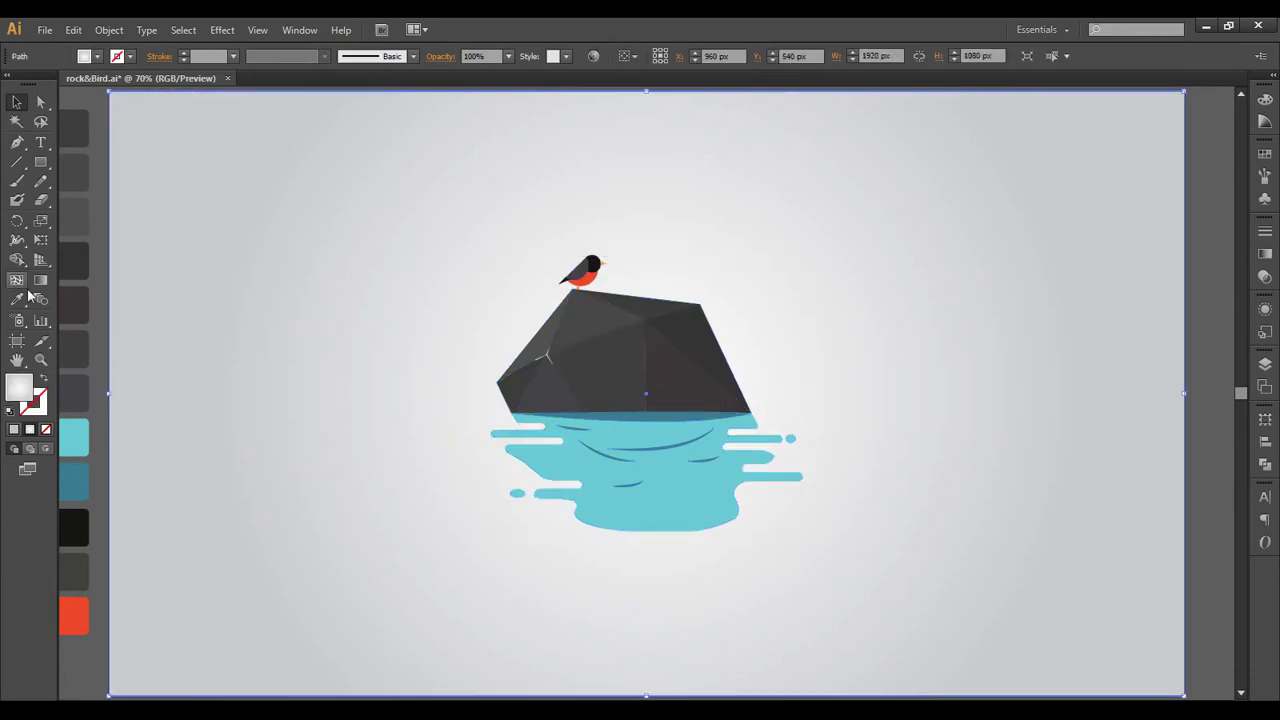
left_click(40, 280)
key("ctrl+minus")
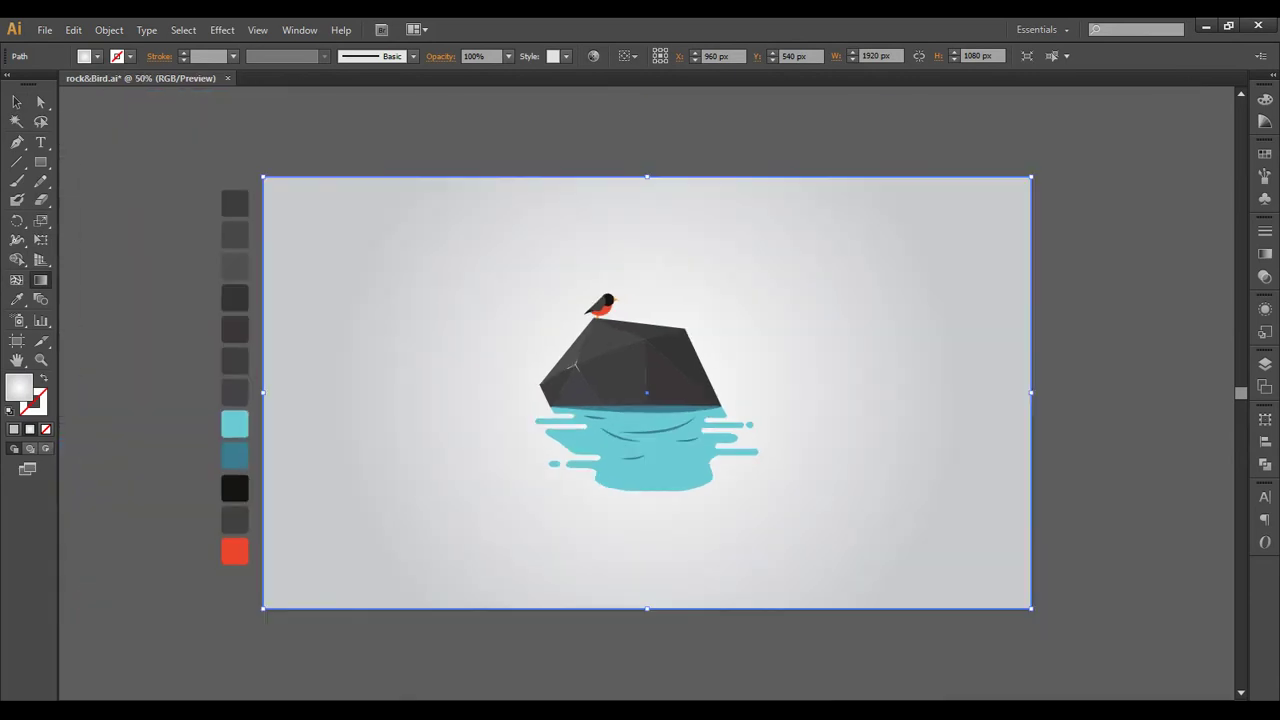
key("ctrl+minus")
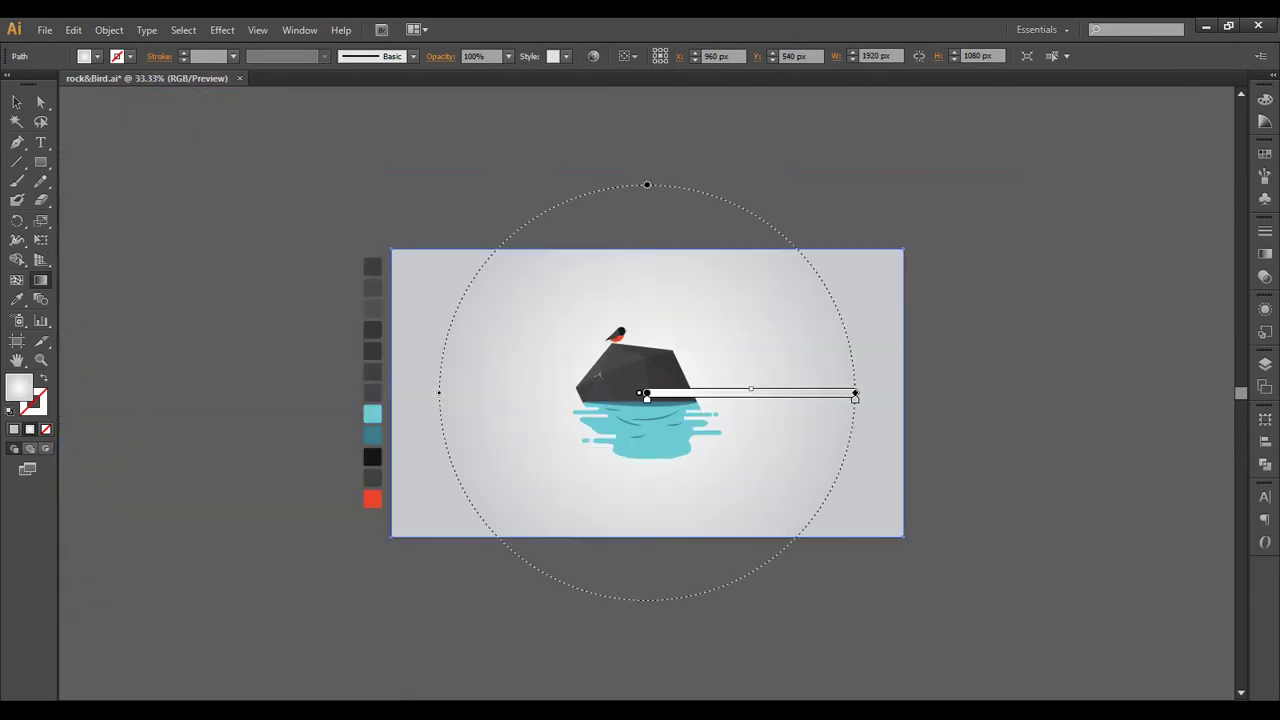
left_click_drag(855, 398, 873, 398)
left_click_drag(785, 389, 918, 392)
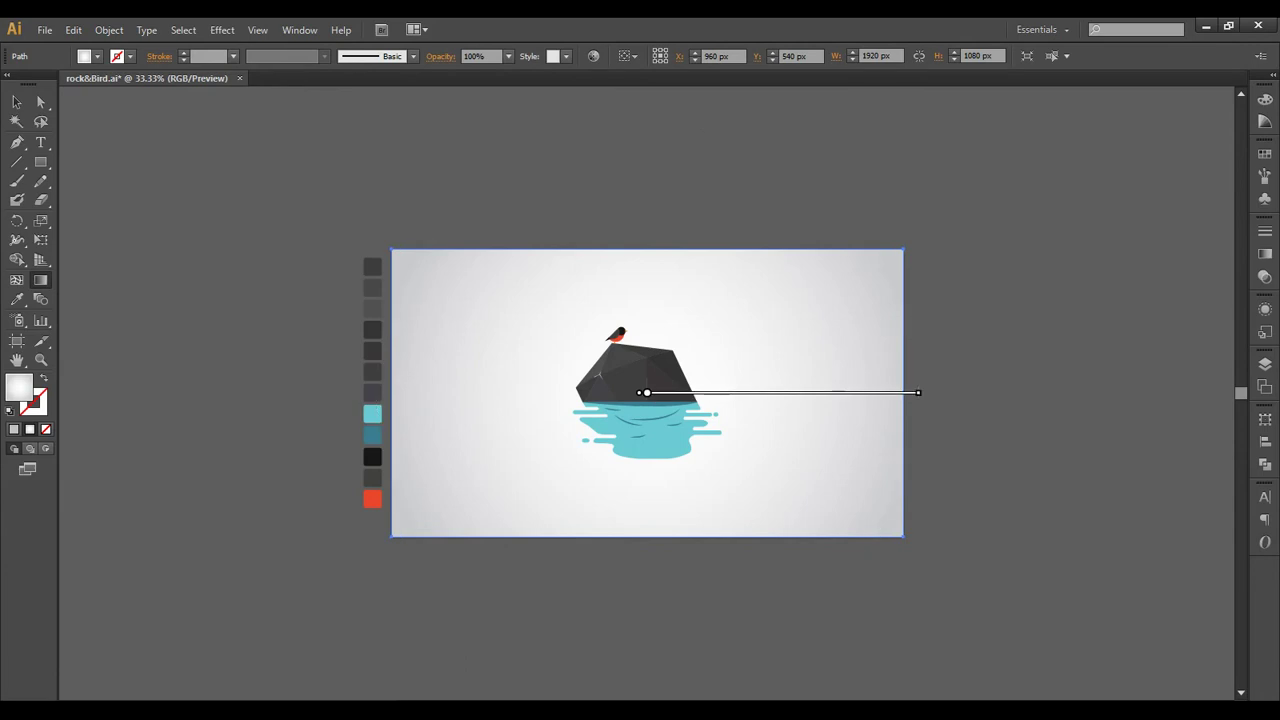
mouse_move(780, 392)
key("v")
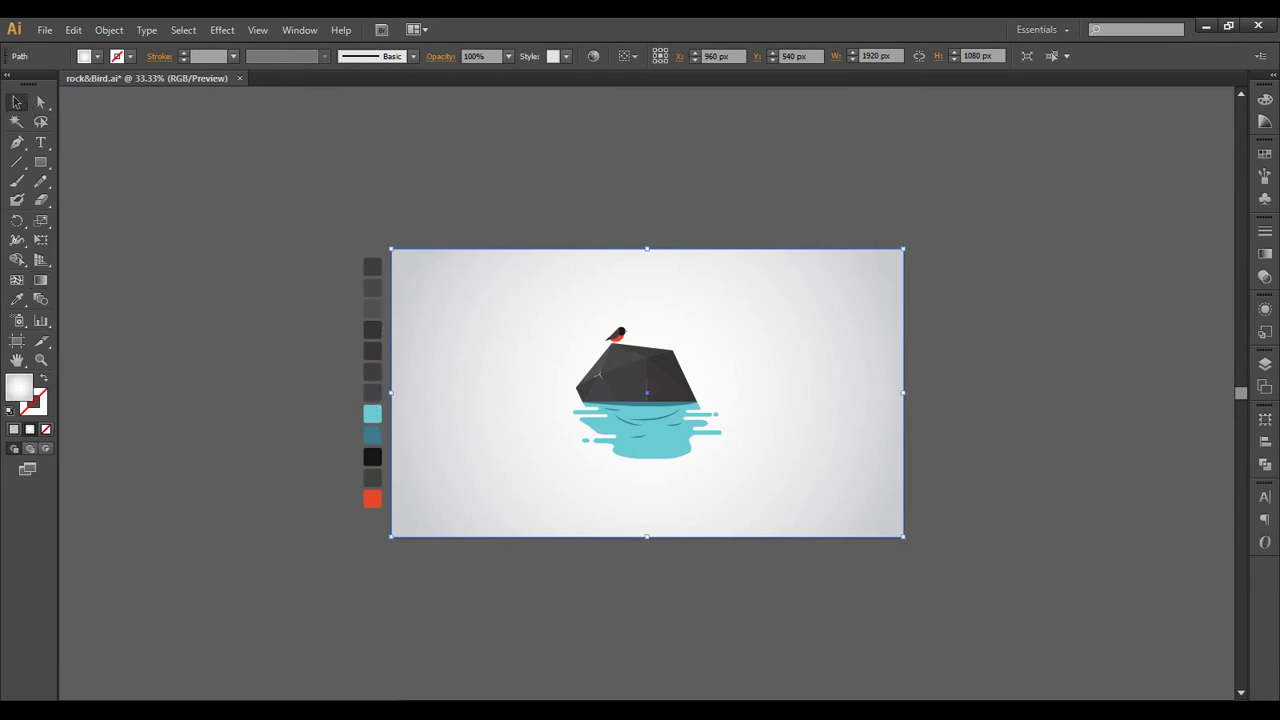
key("ctrl+shift+a")
key("ctrl+0")
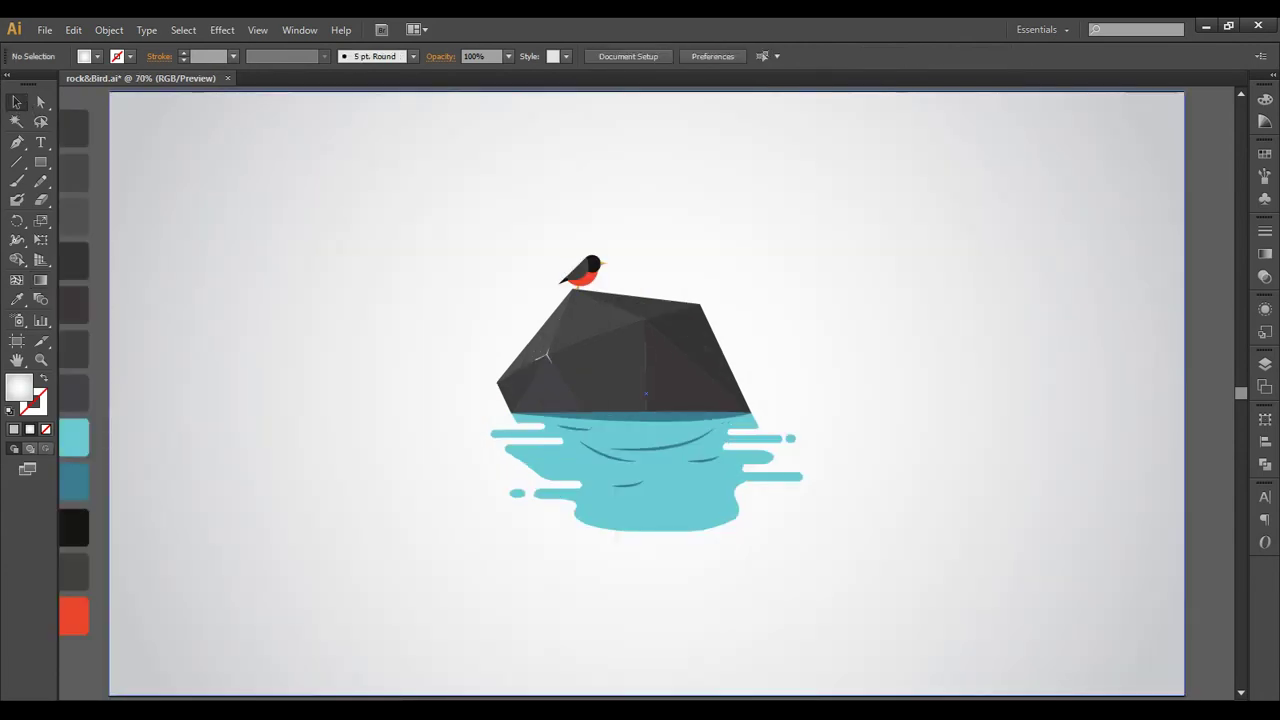
Step: Scale the rock, bird and water group up from its bottom-right corner handle
left_click(592, 262)
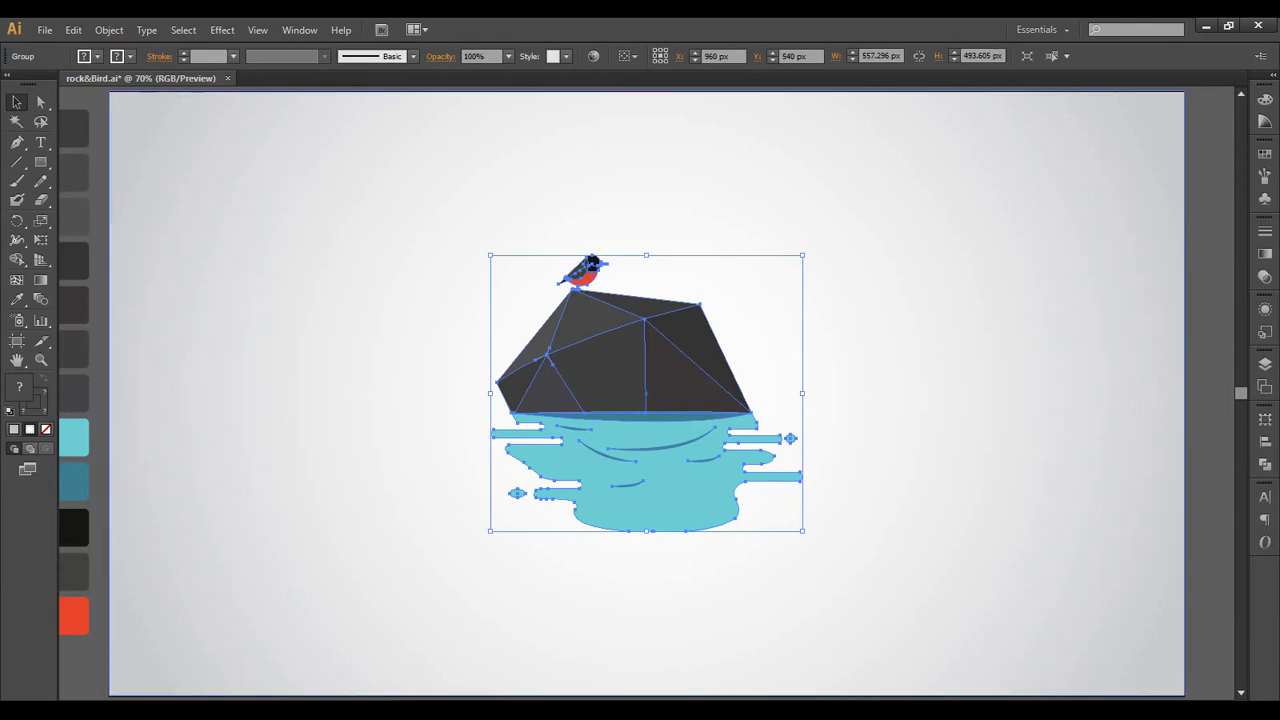
left_click_drag(803, 531, 889, 608)
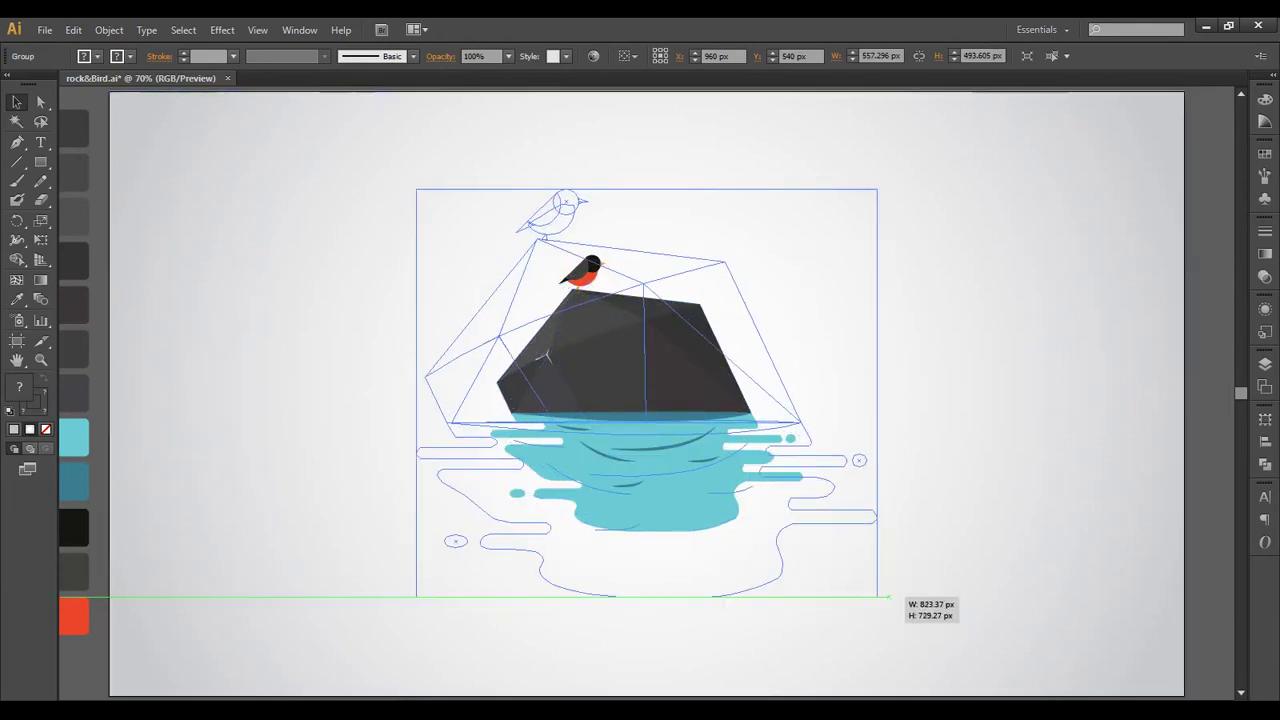
left_click_drag(888, 603, 880, 598)
key("ctrl+shift+a")
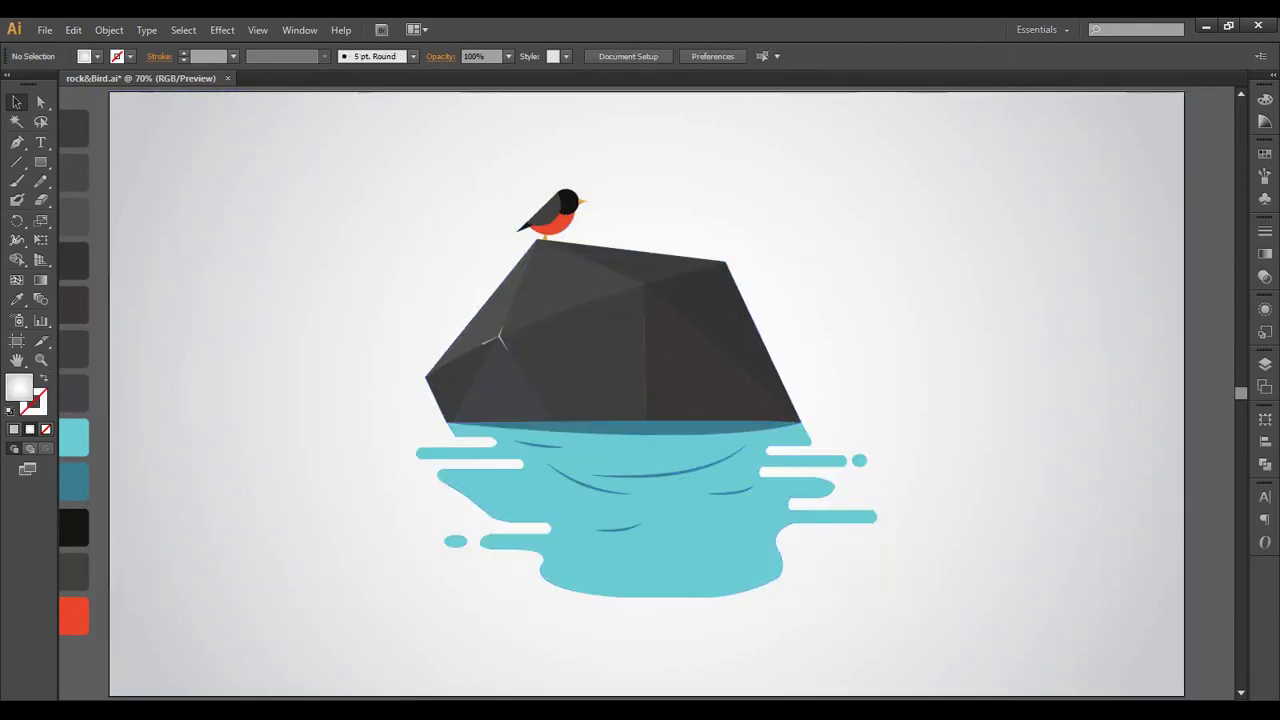